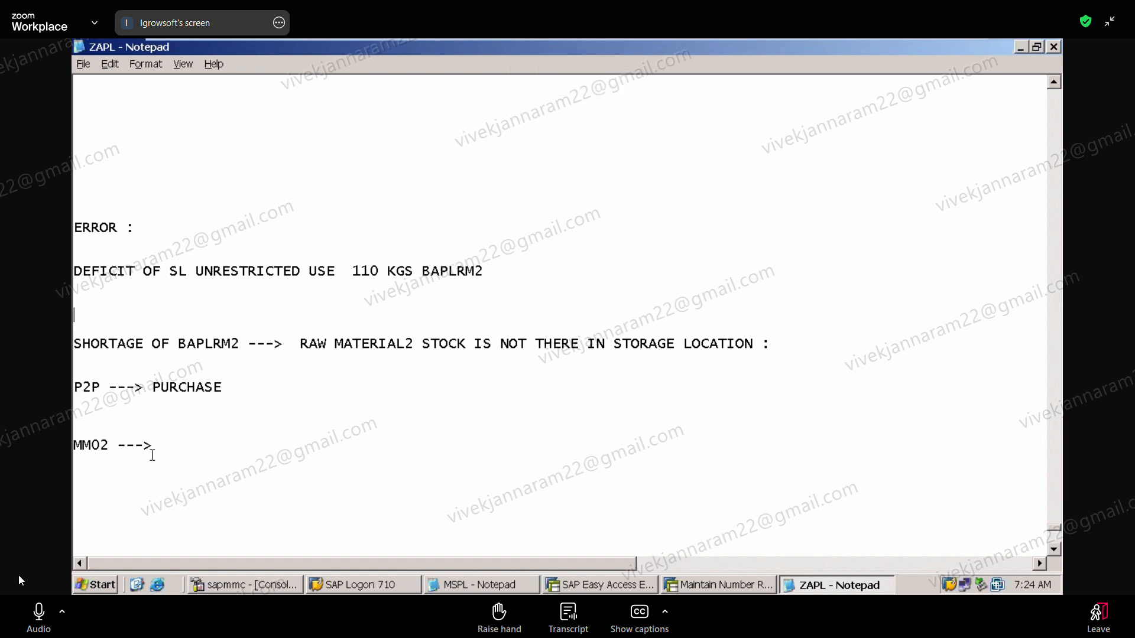
Delete the error notes on the BAPLRM2 stock deficit, from the ERROR heading through the MM02 line
{"action": "left_click_drag", "start_coordinate": [157, 446], "coordinate": [91, 201]}
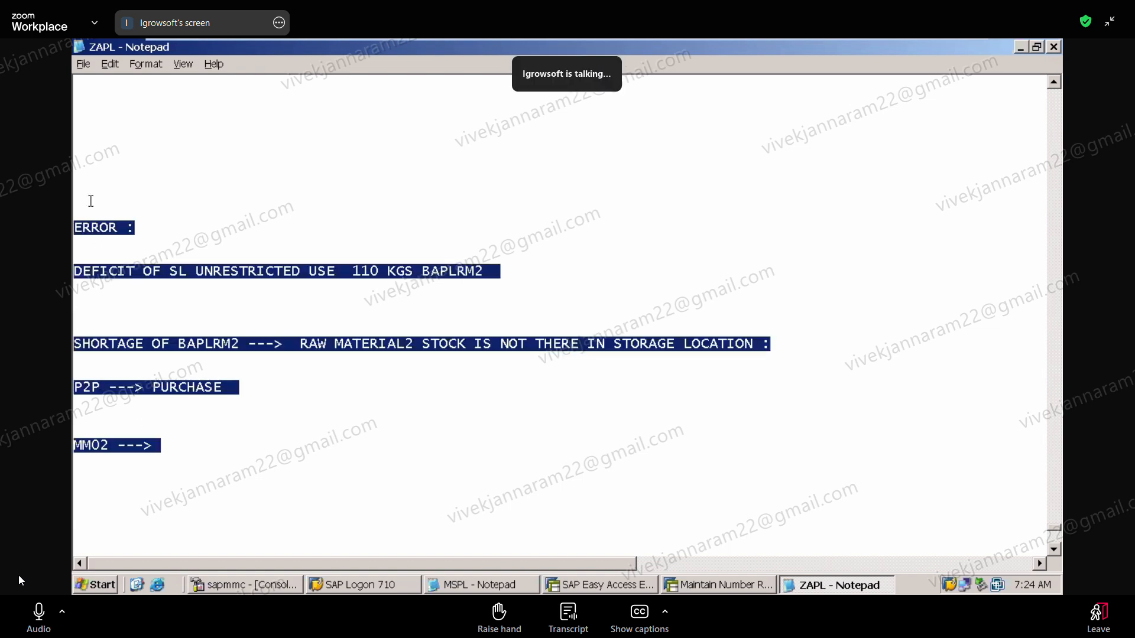
{"action": "key", "text": "Delete"}
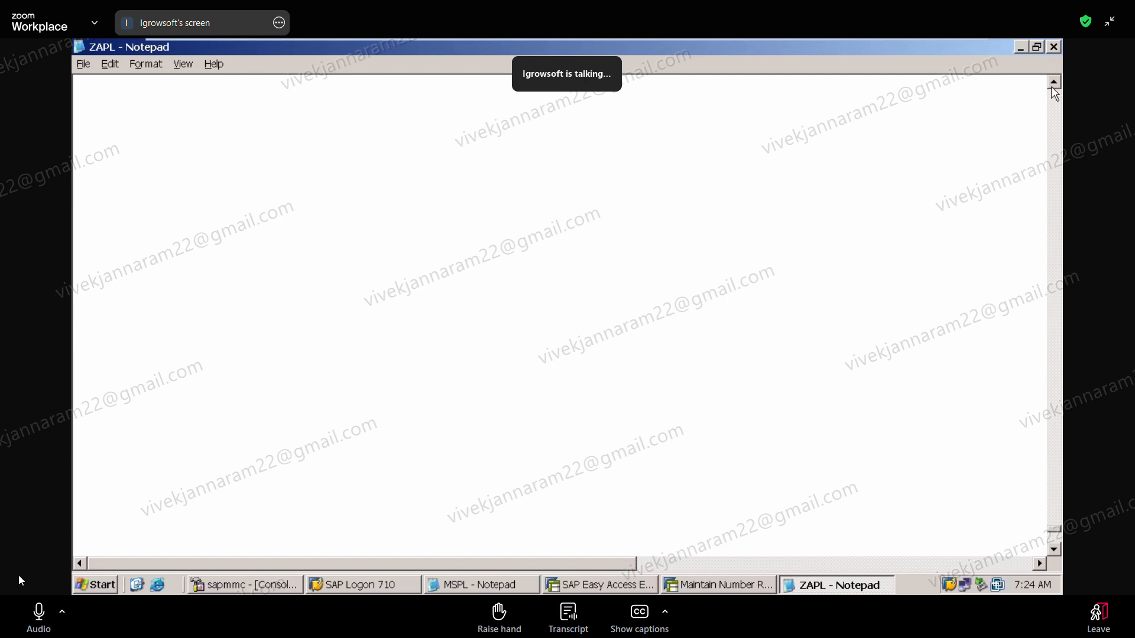
Add the line "3) DEFINE PROFITABILITY SEGMENT CHARACTERISTICS : KEQ3" to the COPA configuration notes, followed by a run of blank lines
{"action": "left_click", "coordinate": [1052, 86]}
{"action": "left_click", "coordinate": [1052, 88]}
{"action": "left_click", "coordinate": [1052, 87]}
{"action": "left_click_drag", "start_coordinate": [1059, 529], "coordinate": [1059, 516]}
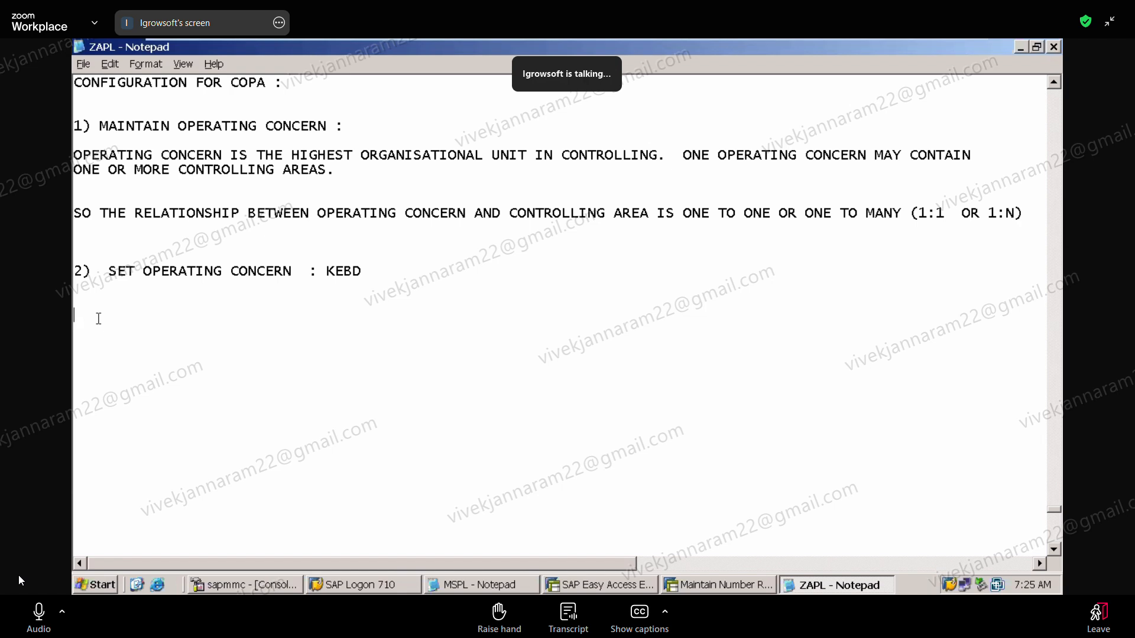
{"action": "type", "text": "3) DEFINE"}
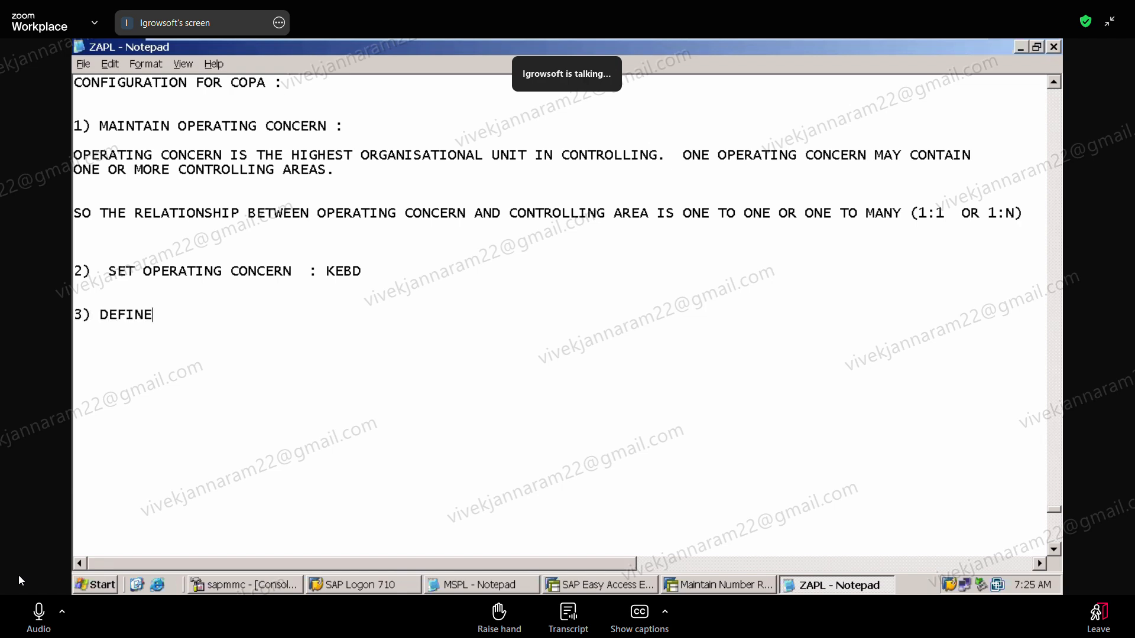
{"action": "type", "text": " PROFITABILITY SEGMENT"}
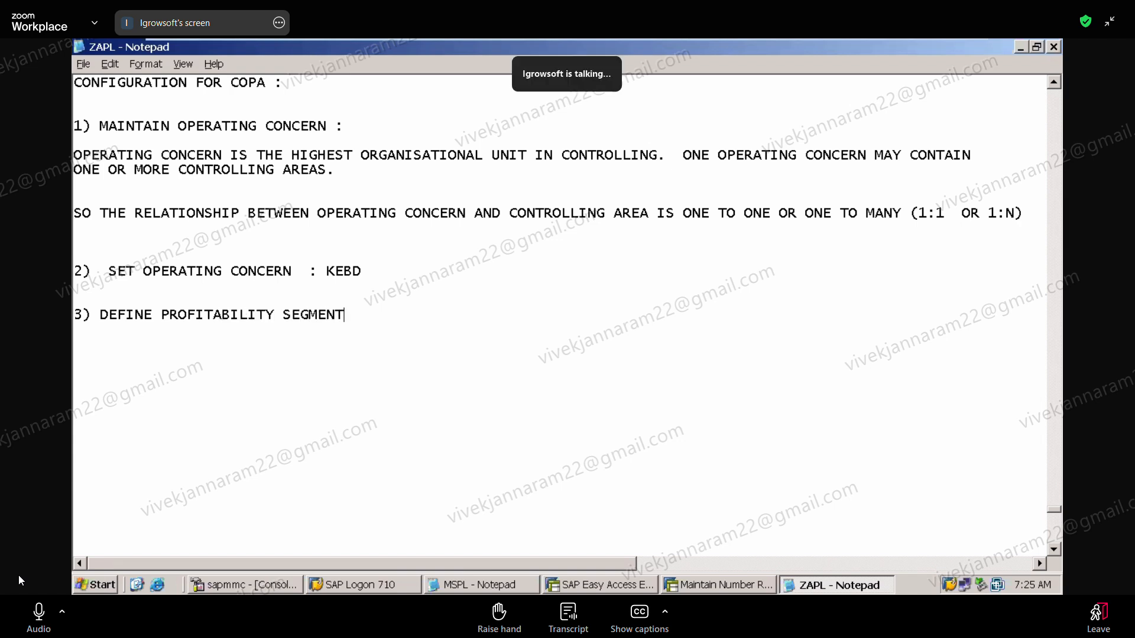
{"action": "type", "text": " CHARACTERISTICS :"}
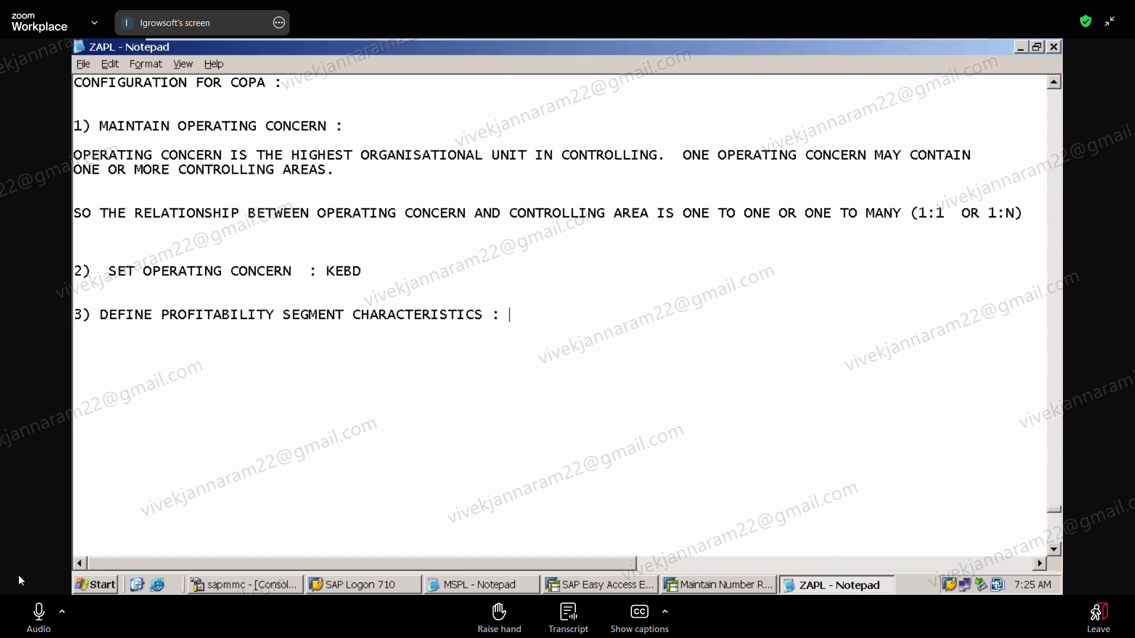
{"action": "type", "text": " KEQ3"}
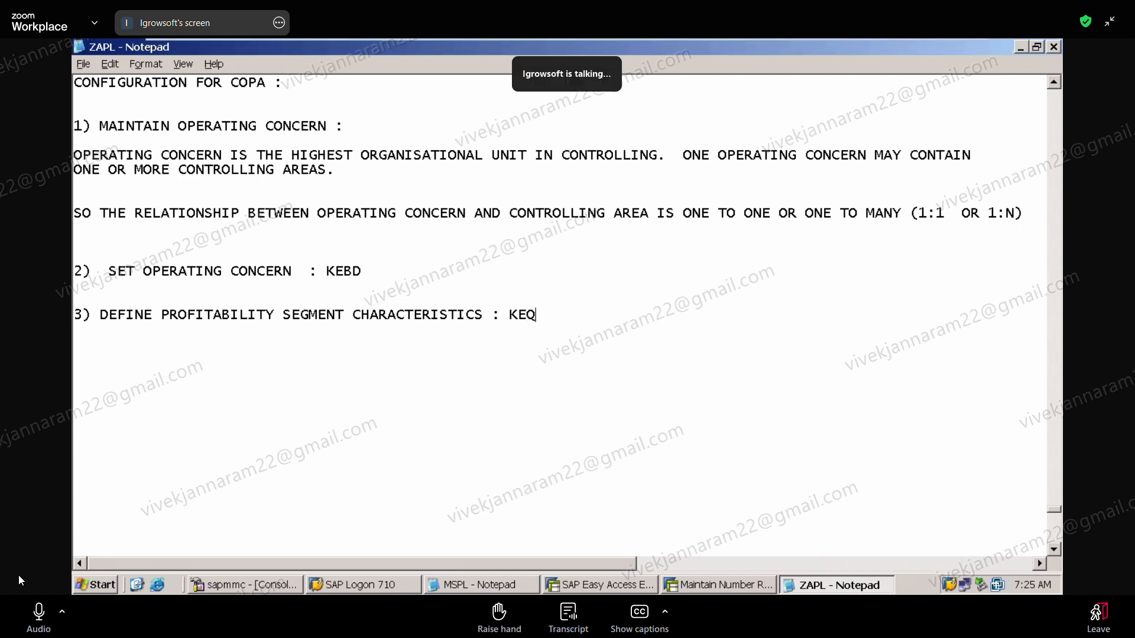
{"action": "key", "text": "Return"}
{"action": "key", "text": "Return"}
{"action": "key", "text": "Return"}
{"action": "key", "text": "Return"}
{"action": "key", "text": "Return"}
{"action": "key", "text": "Return"}
{"action": "key", "text": "Return"}
{"action": "key", "text": "Return"}
{"action": "key", "text": "Return"}
{"action": "key", "text": "Return"}
{"action": "key", "text": "Return"}
{"action": "key", "text": "Return"}
{"action": "key", "text": "Return"}
{"action": "key", "text": "Return"}
{"action": "key", "text": "Return"}
{"action": "key", "text": "Return"}
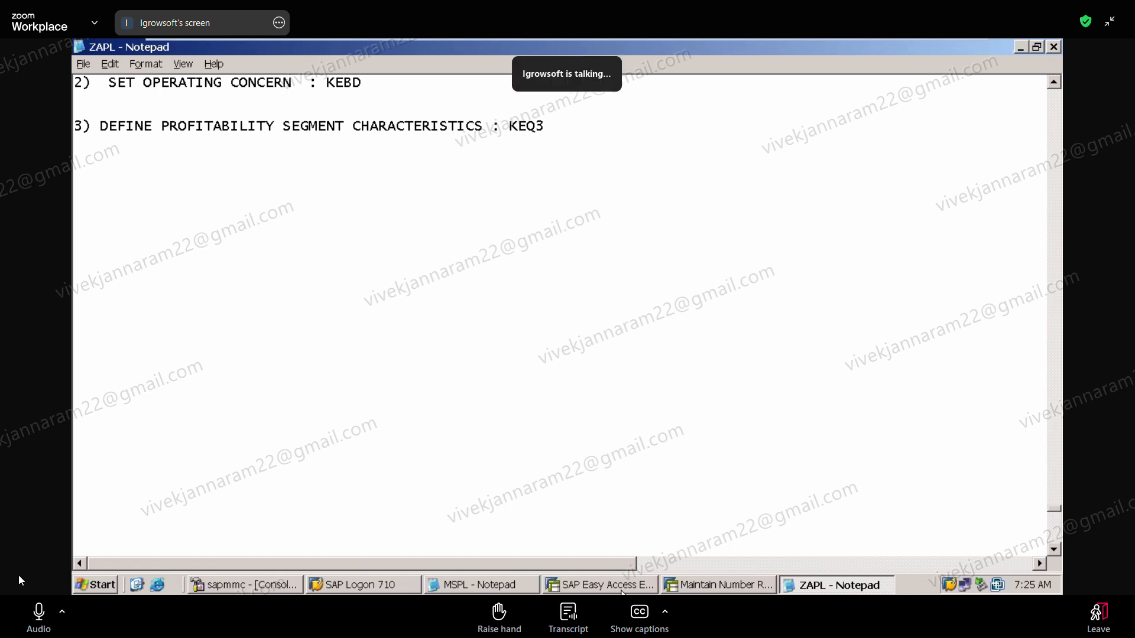
Switch to SAP Easy Access and start transaction KEQ3 with /nkeq3
{"action": "left_click", "coordinate": [621, 589]}
{"action": "left_click", "coordinate": [134, 72]}
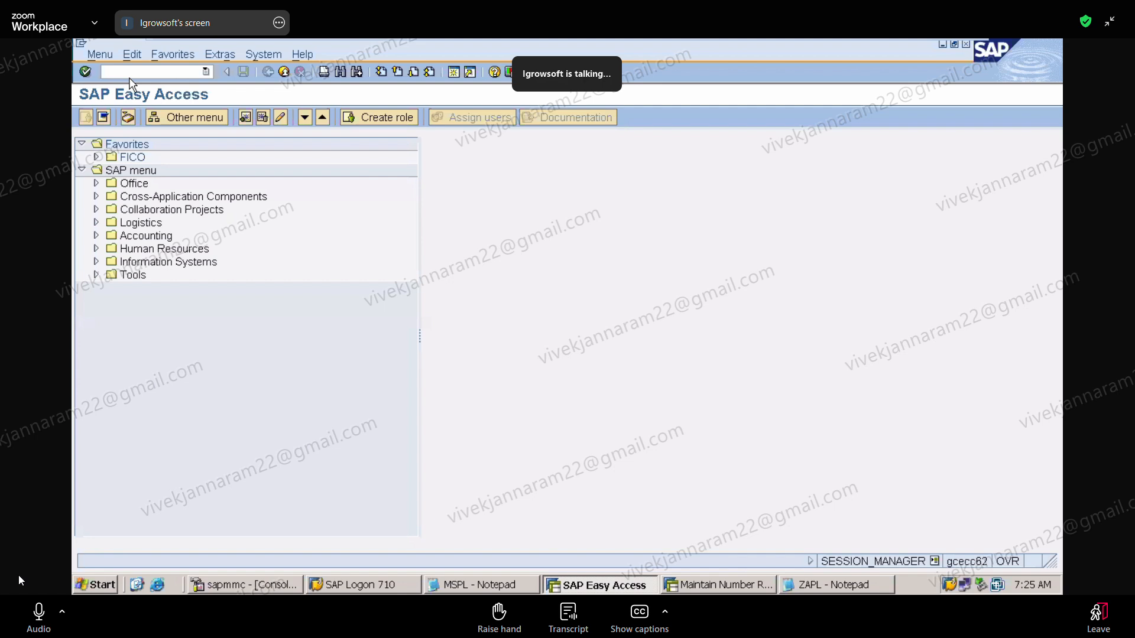
{"action": "type", "text": "/nkeq3"}
{"action": "key", "text": "Return"}
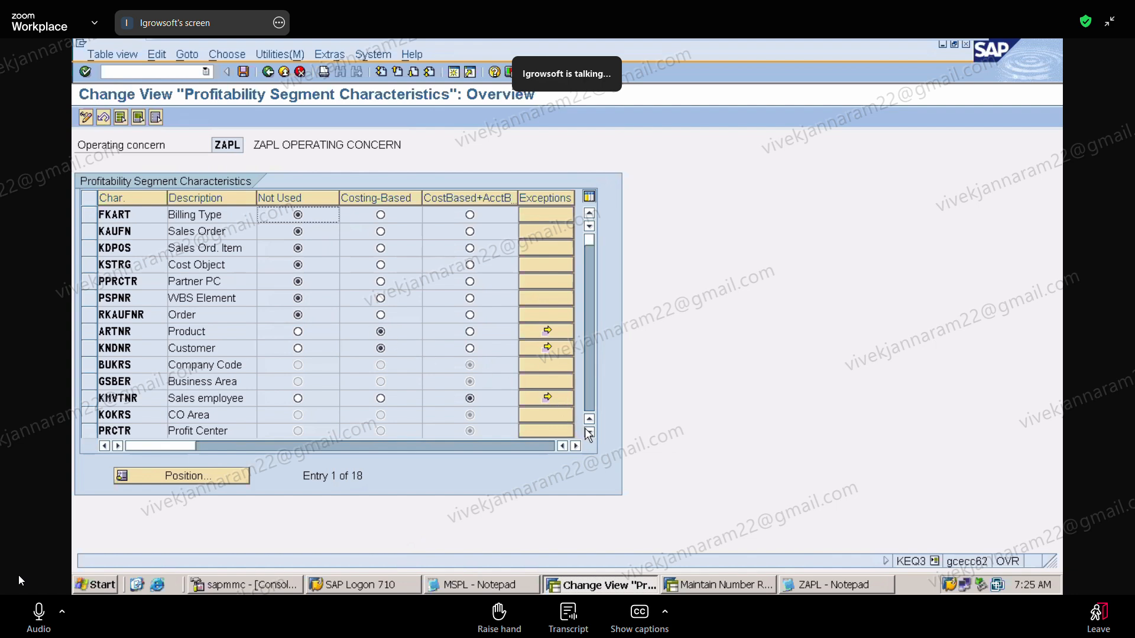
Check which usage option is assigned to the Company Code (BUKRS) characteristic
{"action": "left_click", "coordinate": [25, 615]}
{"action": "left_click", "coordinate": [589, 433]}
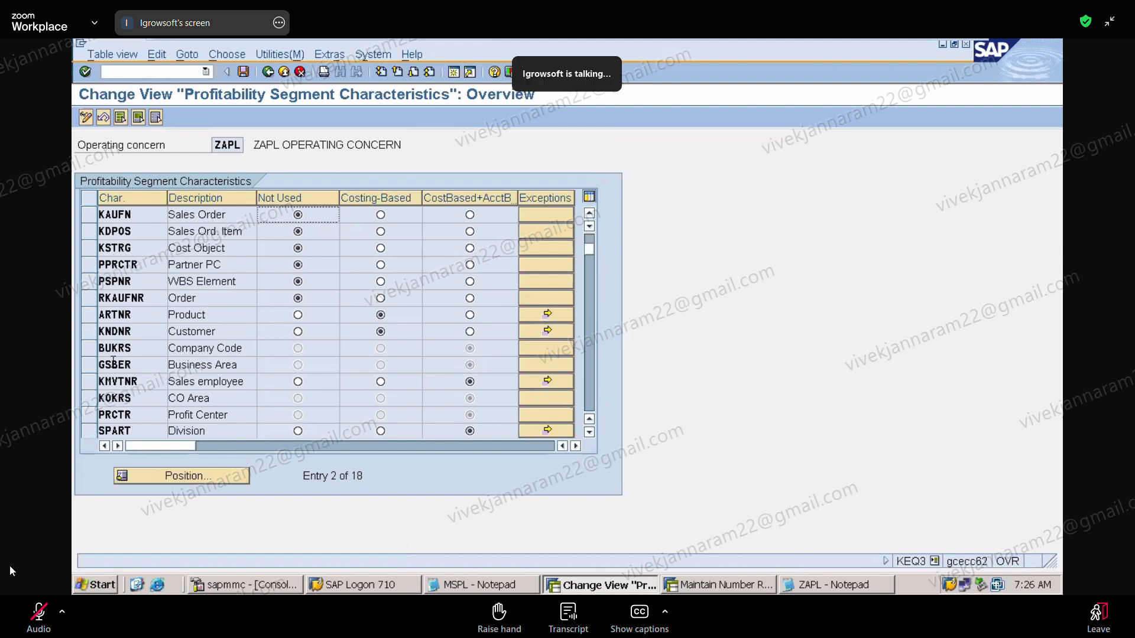
{"action": "left_click", "coordinate": [93, 351]}
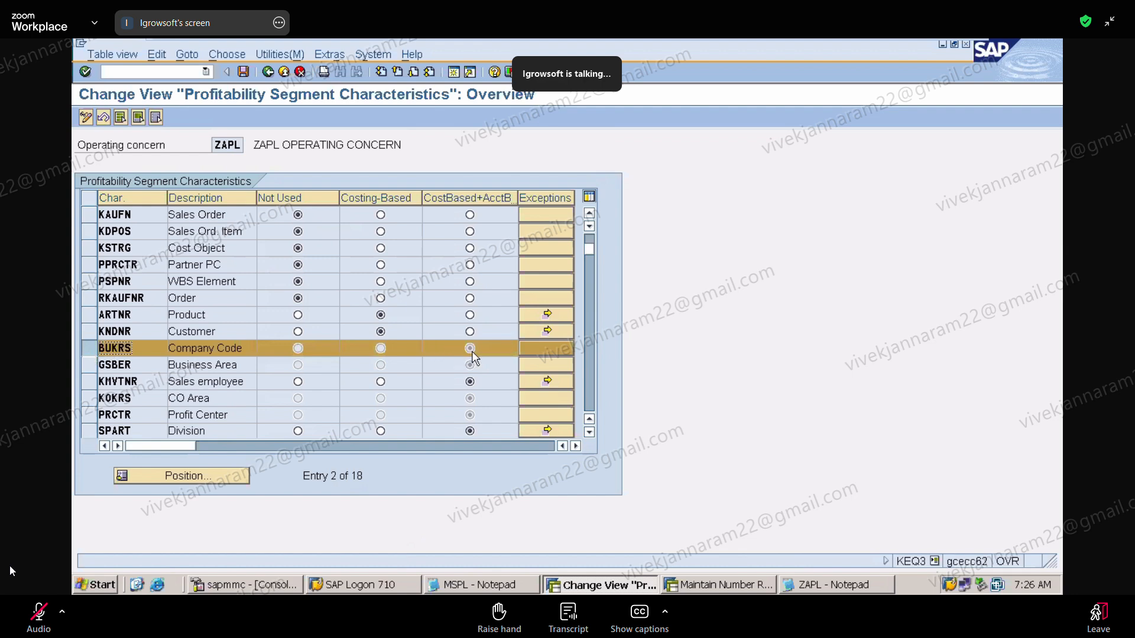
{"action": "left_click", "coordinate": [92, 353]}
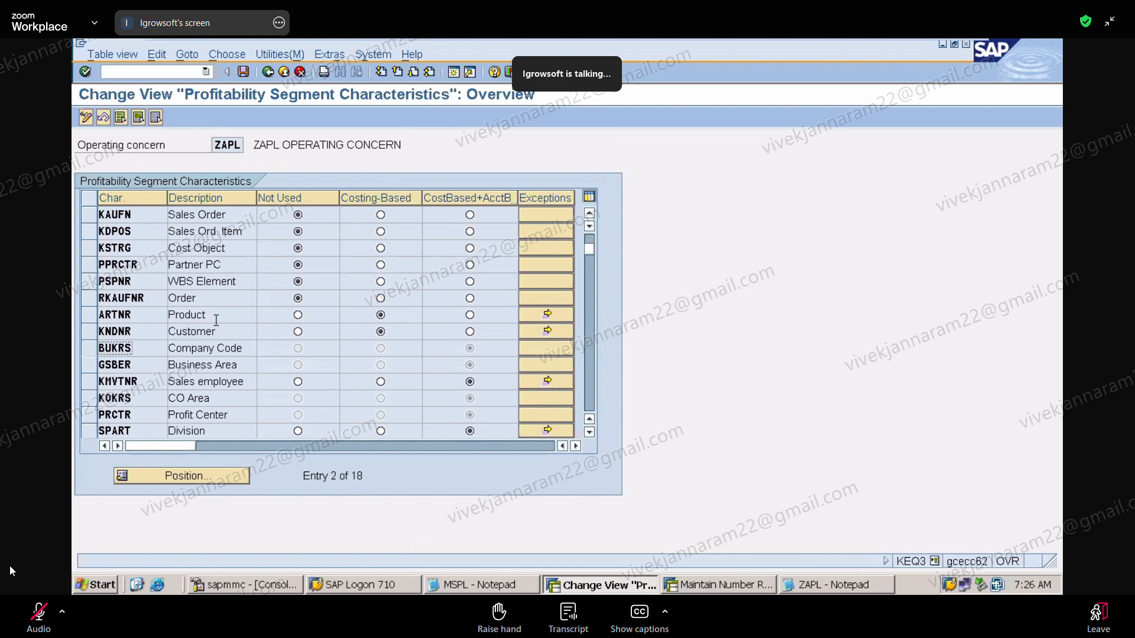
Switch the Product (ARTNR) and Customer (KNDNR) characteristics to Not Used, and finally assign both to CostBased+AcctB
{"action": "left_click", "coordinate": [298, 315]}
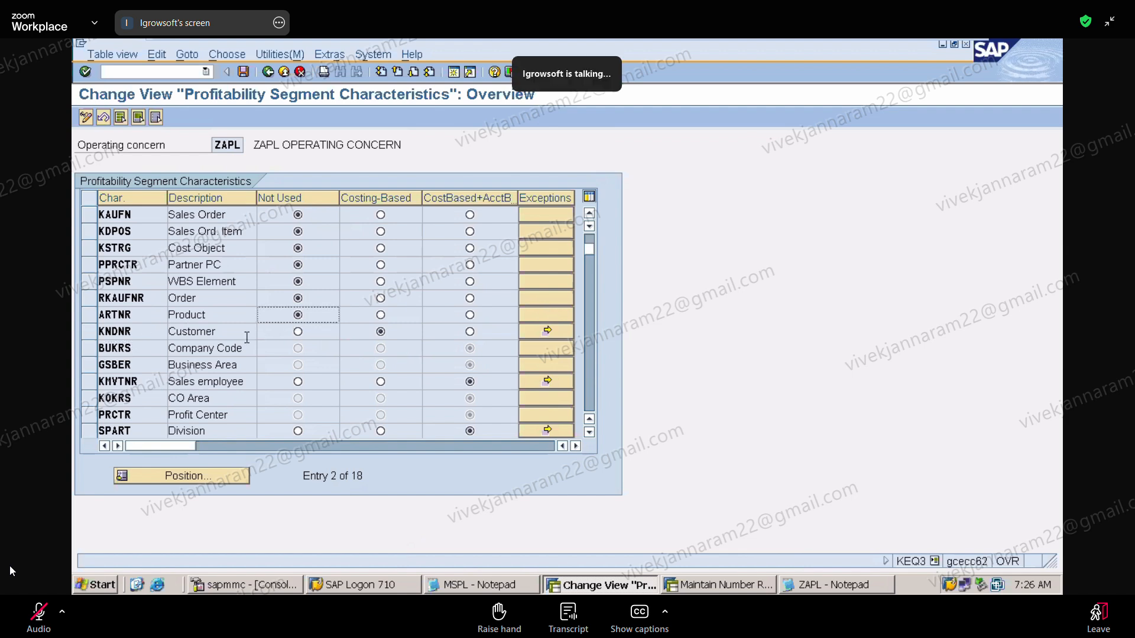
{"action": "left_click", "coordinate": [299, 333]}
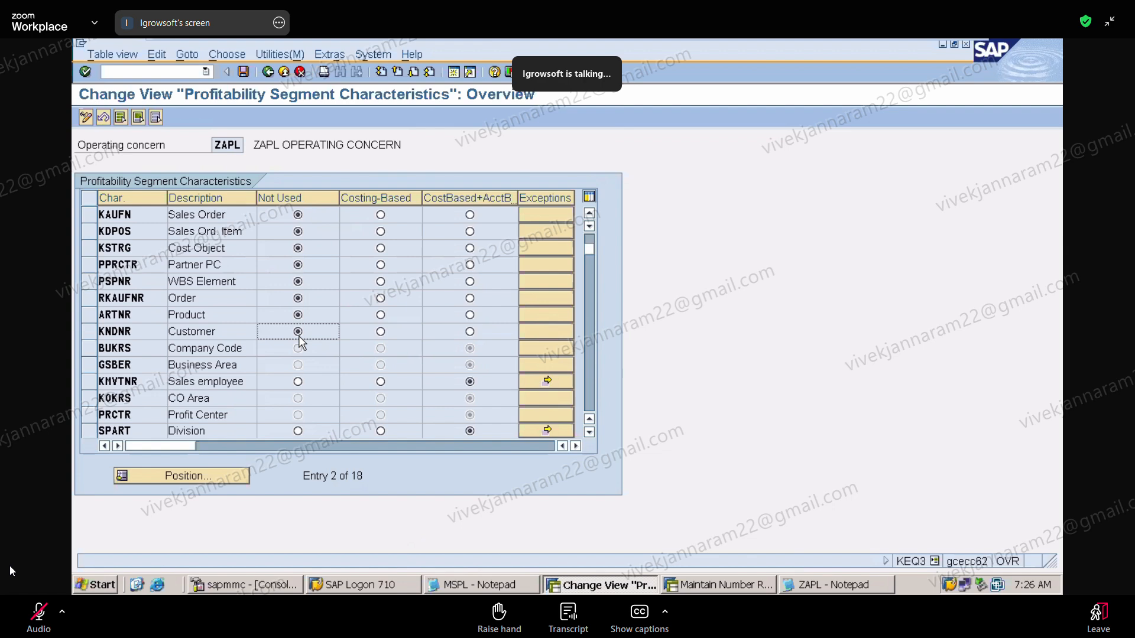
{"action": "left_click", "coordinate": [470, 315]}
{"action": "left_click", "coordinate": [470, 332]}
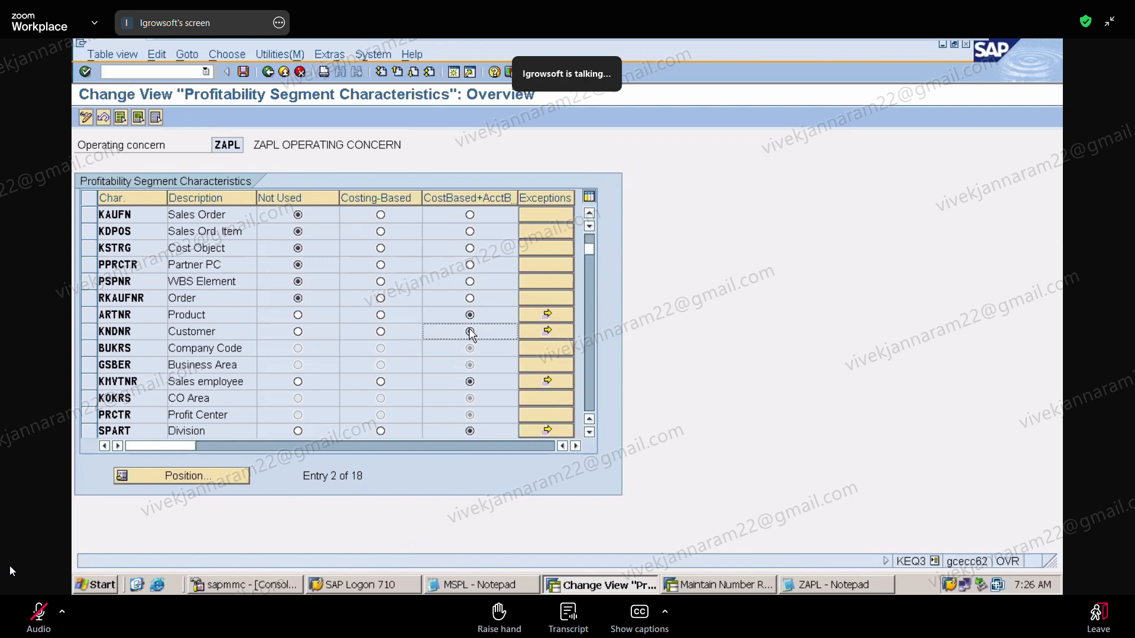
Try to set the Company Code (BUKRS) characteristic to Not Used
{"action": "left_click", "coordinate": [85, 351]}
{"action": "left_click", "coordinate": [85, 353]}
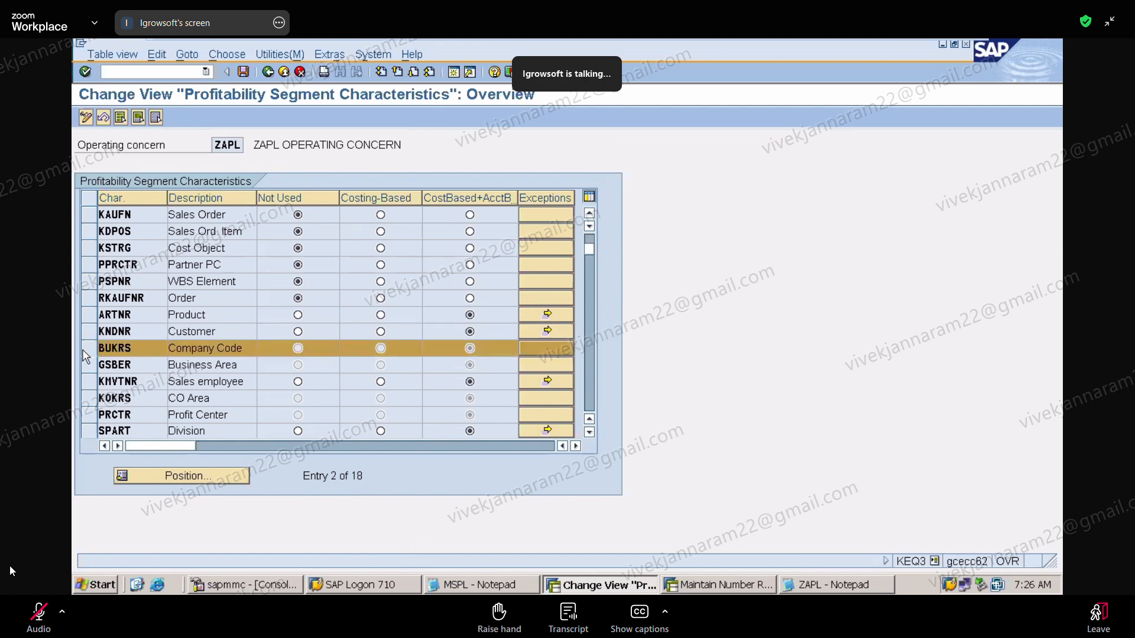
{"action": "left_click", "coordinate": [299, 354]}
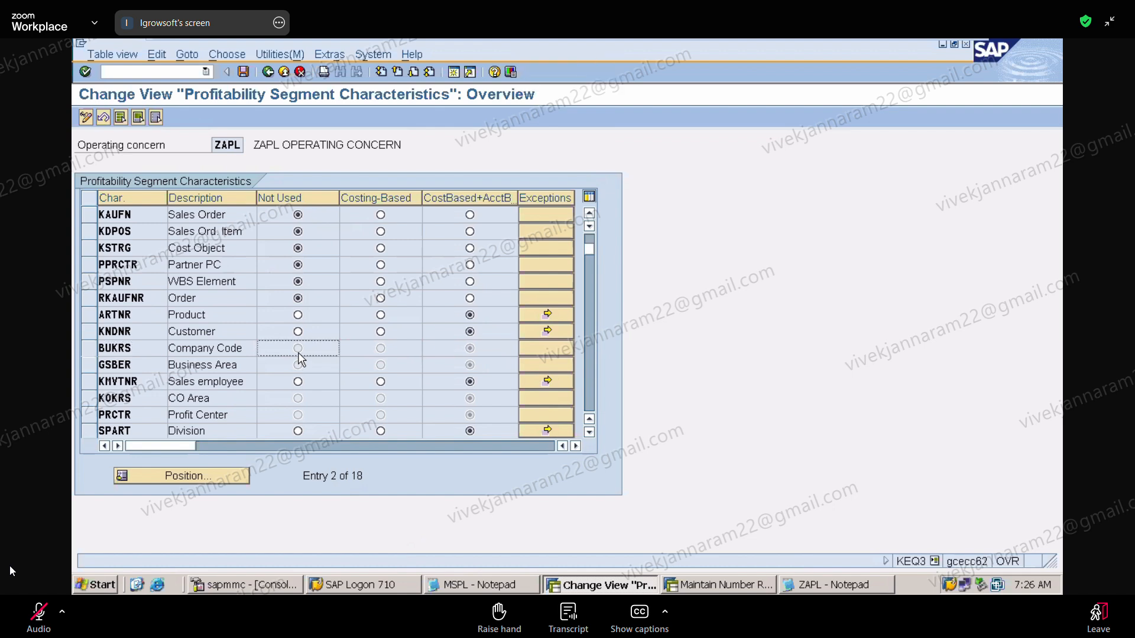
{"action": "left_click", "coordinate": [39, 615]}
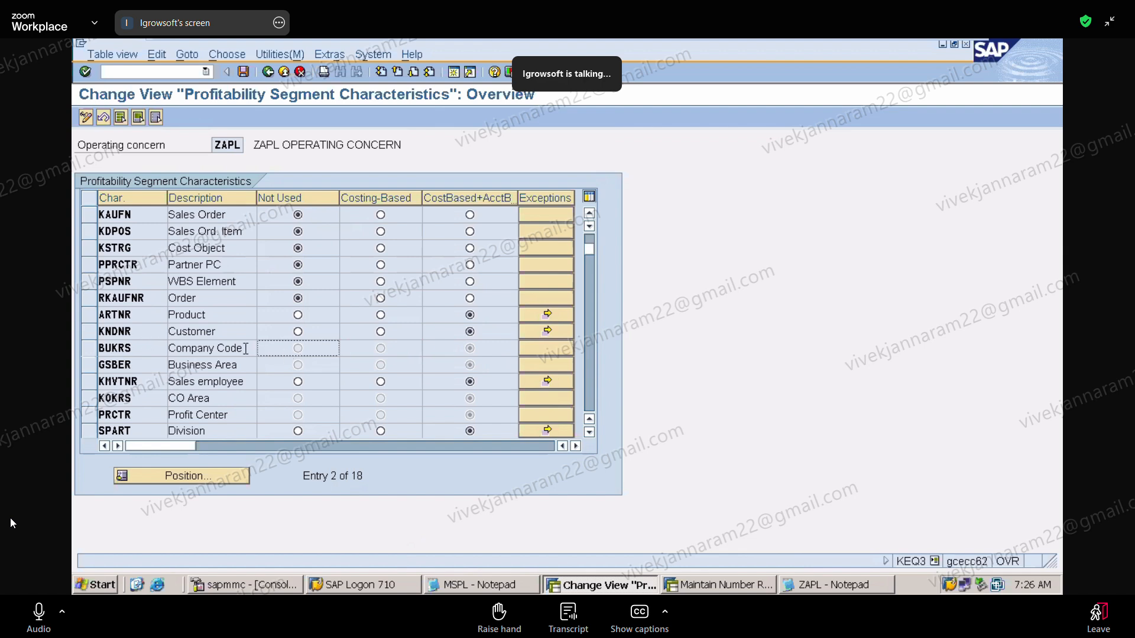
Examine the usage settings of Business Area, CO Area and Profit Center, and of the remaining characteristics down to Plant
{"action": "left_click", "coordinate": [90, 365]}
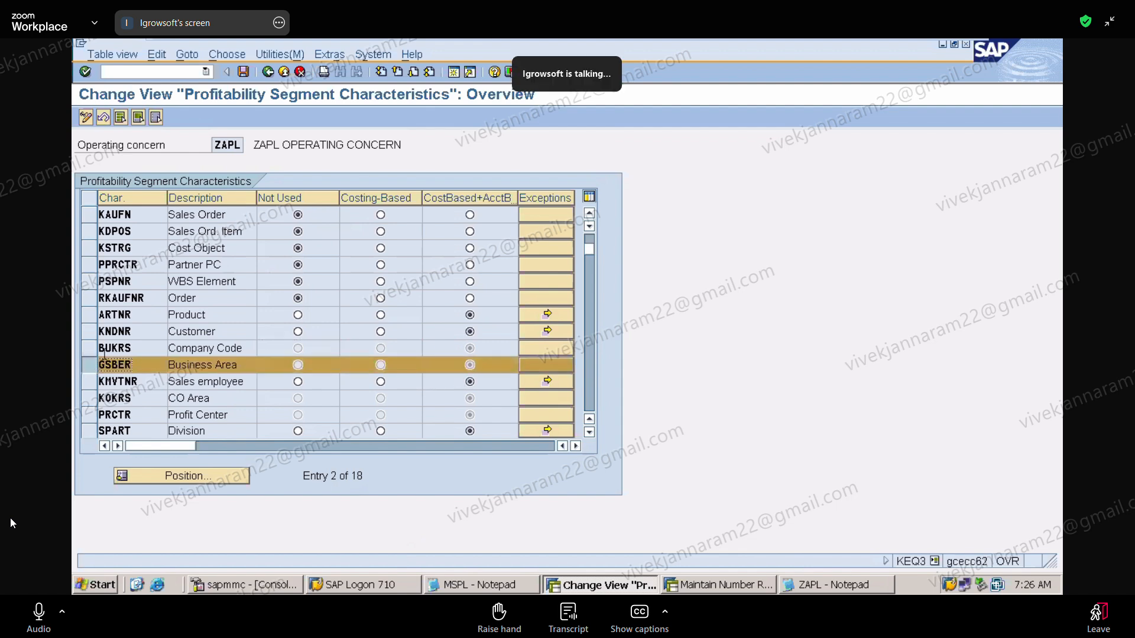
{"action": "left_click", "coordinate": [89, 365]}
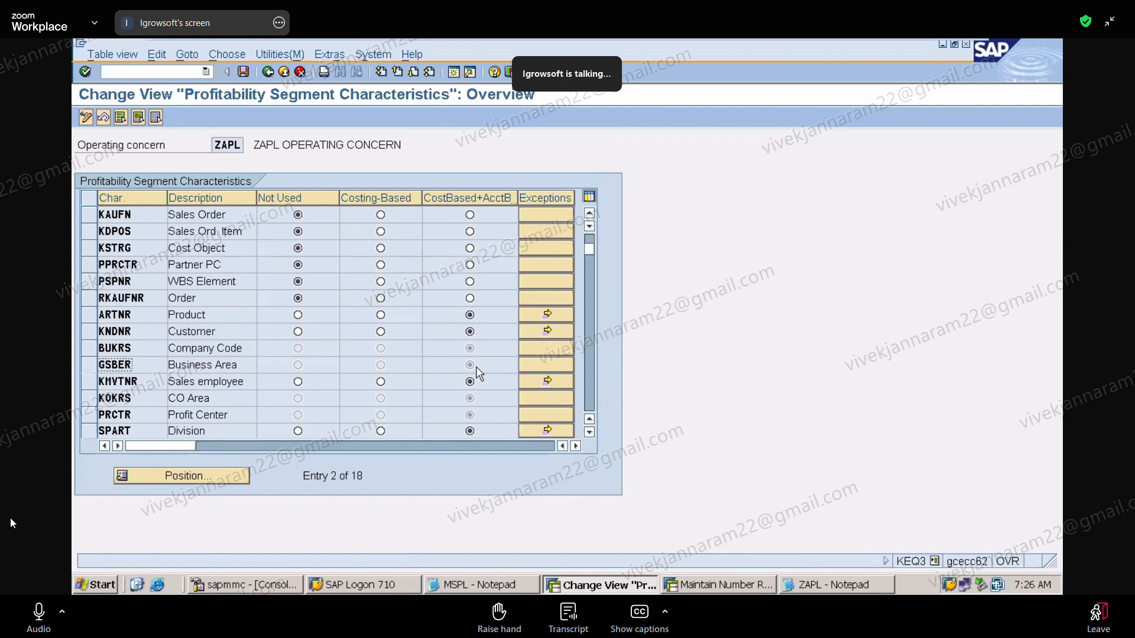
{"action": "left_click", "coordinate": [95, 401]}
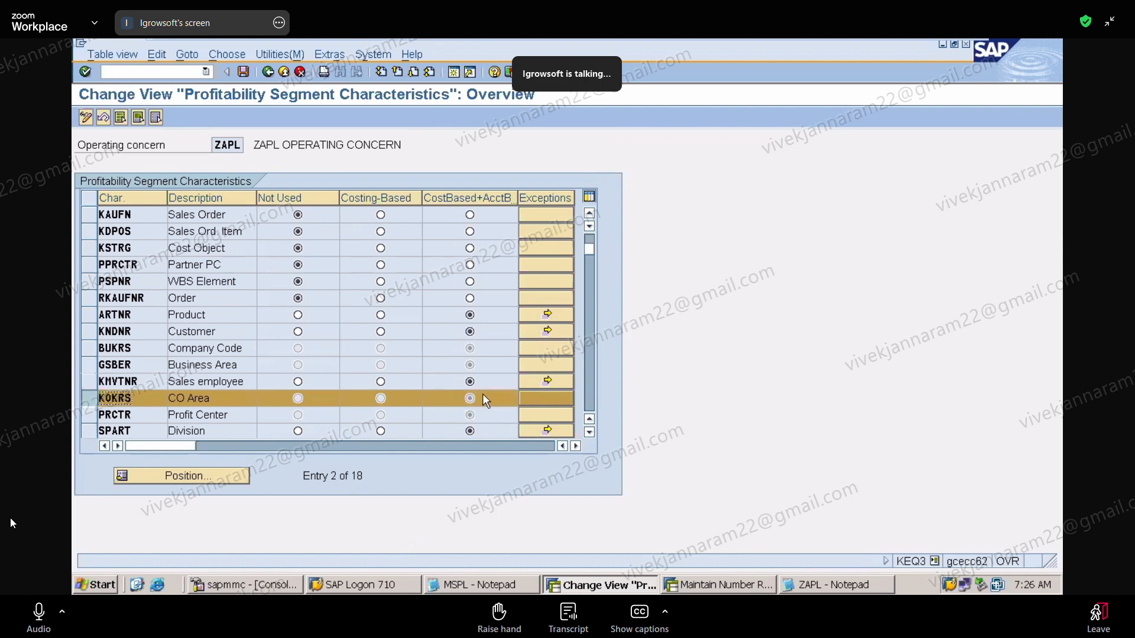
{"action": "left_click", "coordinate": [88, 415]}
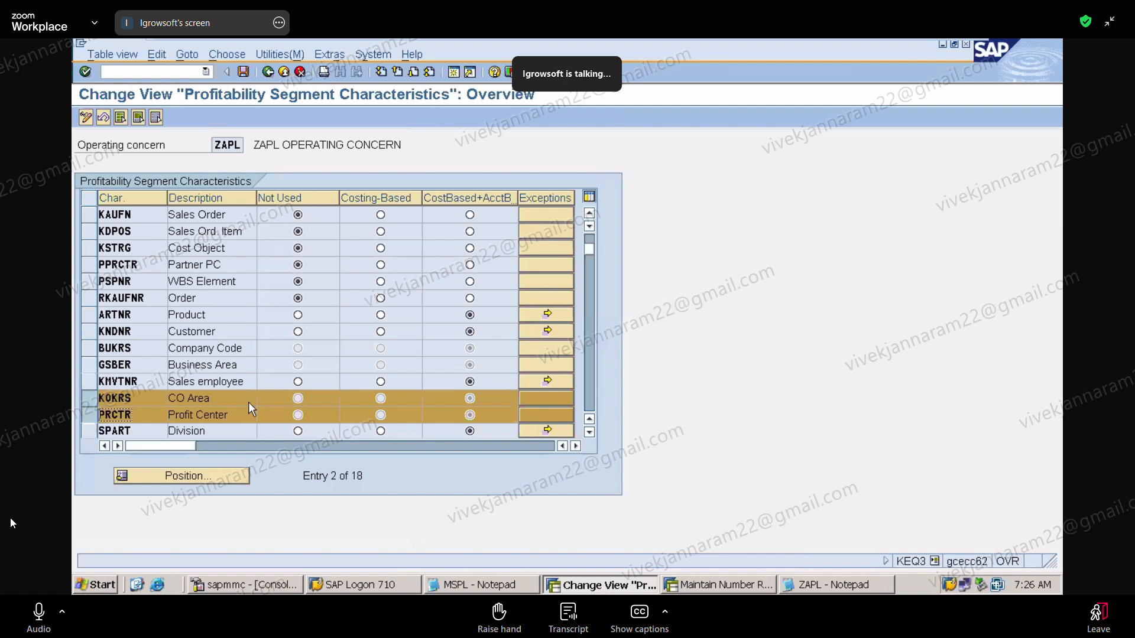
{"action": "left_click", "coordinate": [590, 432]}
{"action": "left_click", "coordinate": [589, 432]}
{"action": "left_click", "coordinate": [589, 432]}
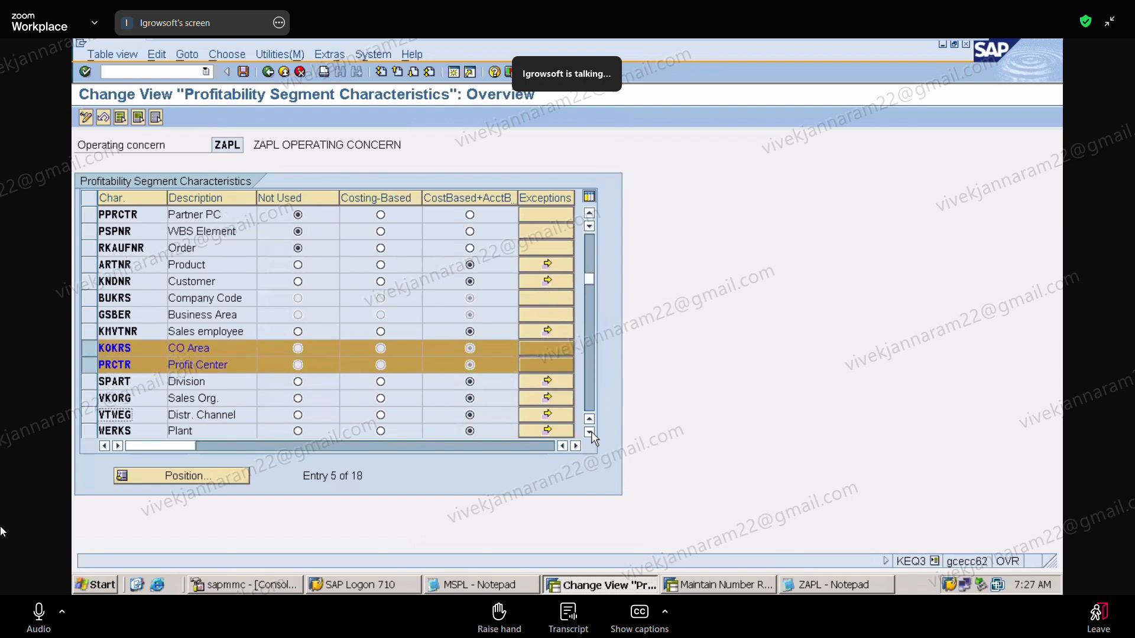
{"action": "left_click", "coordinate": [590, 432]}
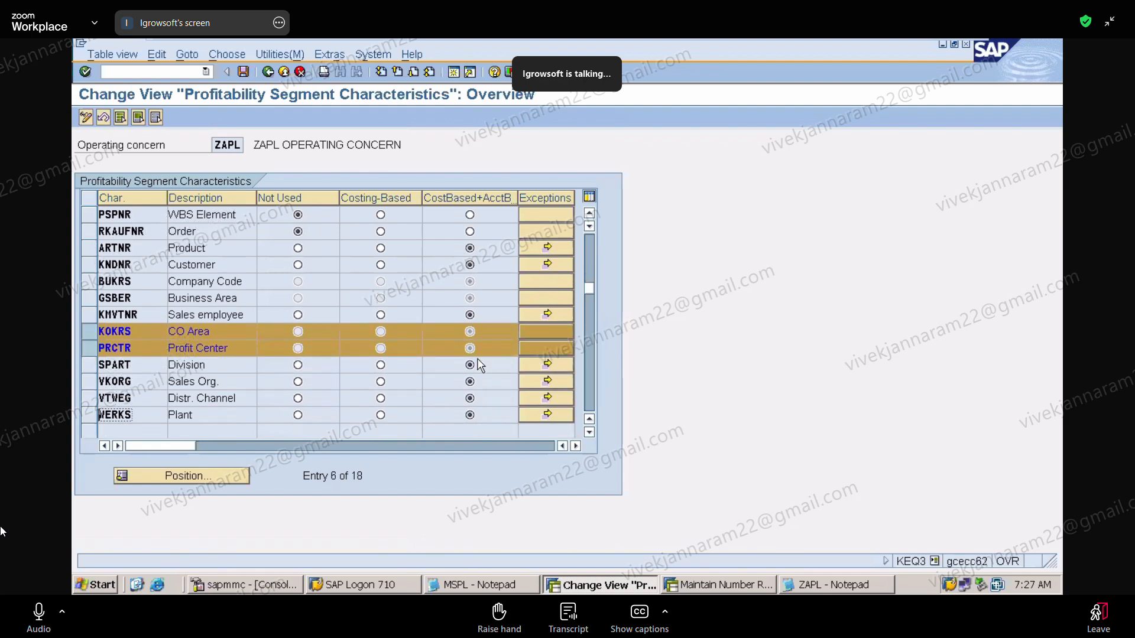
{"action": "left_click", "coordinate": [89, 333]}
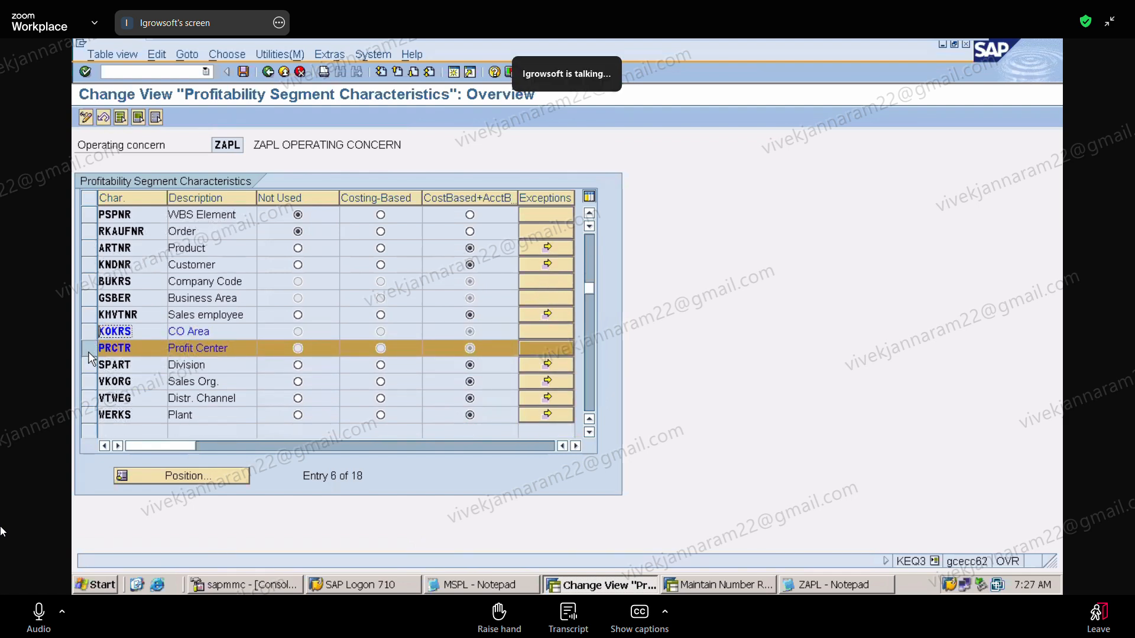
{"action": "left_click", "coordinate": [87, 352]}
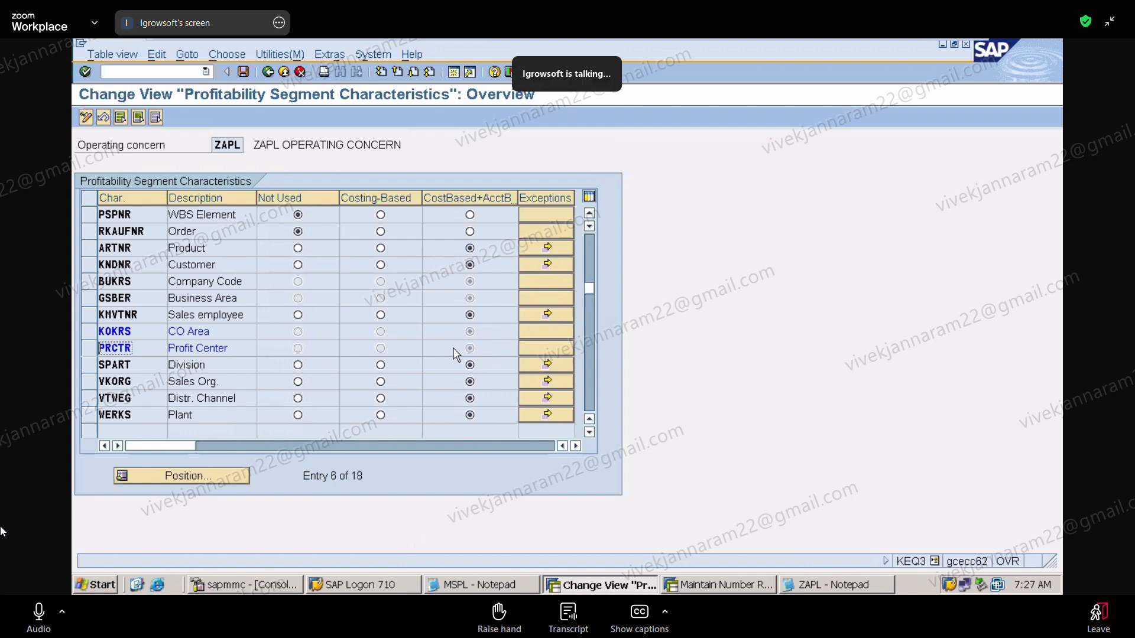
Recheck the Company Code and Business Area rows and try to set Business Area (GSBER) to Not Used
{"action": "double_click", "coordinate": [126, 282]}
{"action": "left_click", "coordinate": [90, 288]}
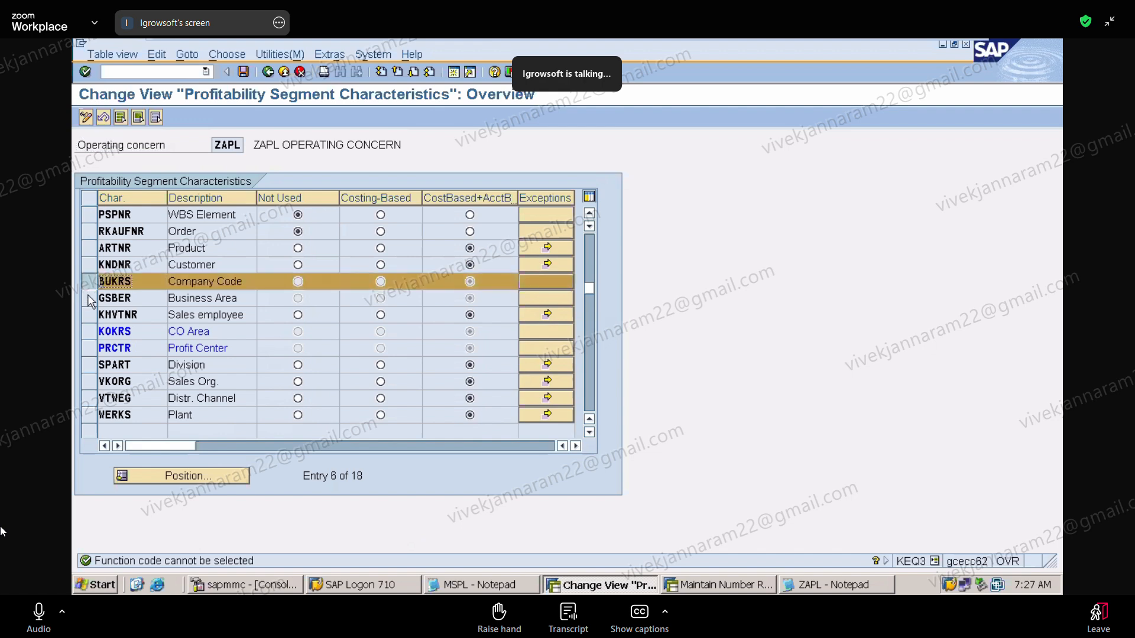
{"action": "left_click", "coordinate": [89, 300]}
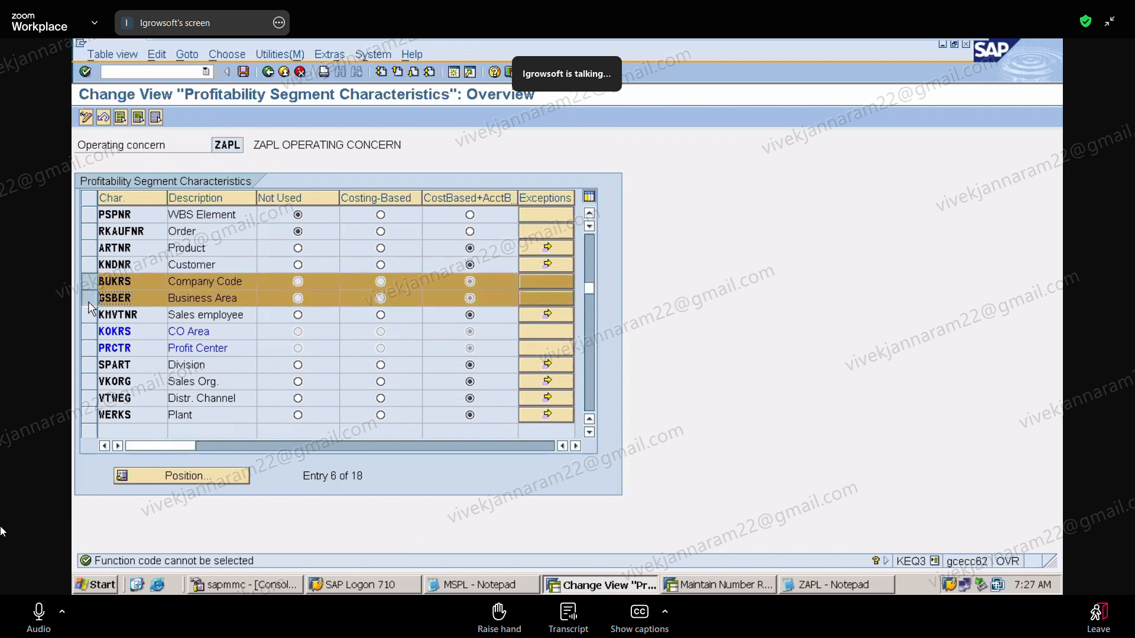
{"action": "left_click", "coordinate": [89, 301]}
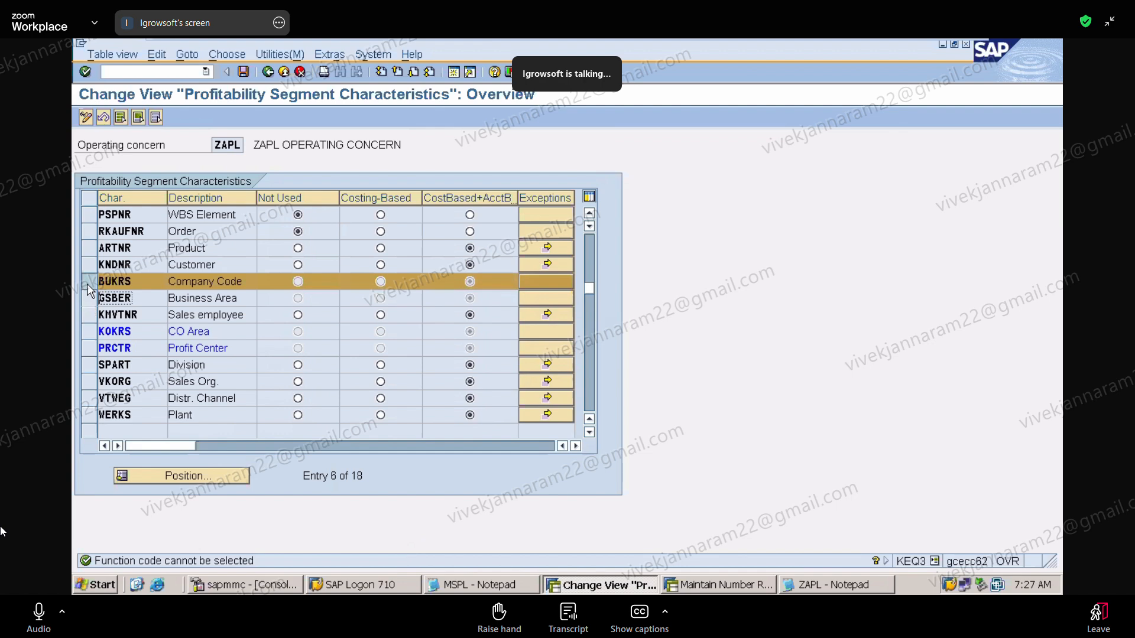
{"action": "left_click", "coordinate": [87, 283]}
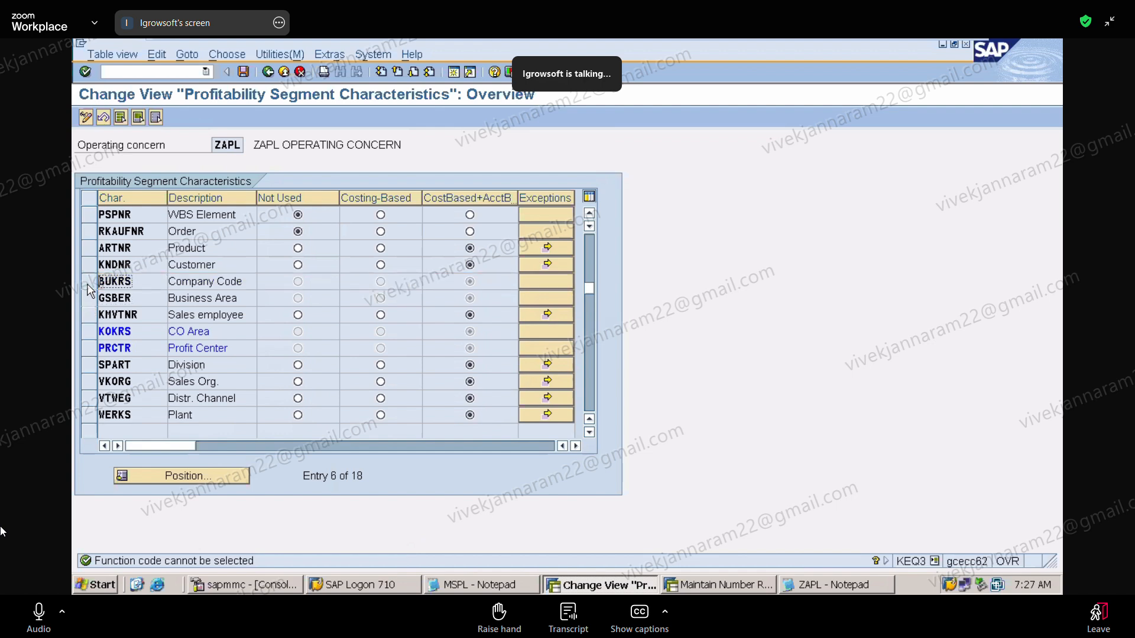
{"action": "double_click", "coordinate": [302, 329]}
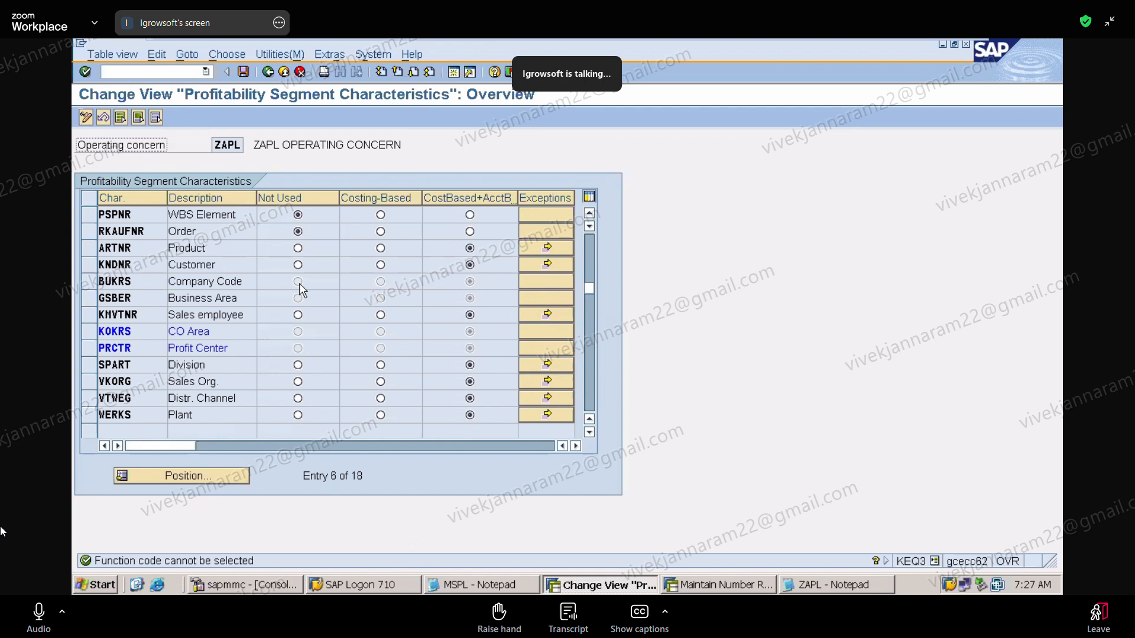
{"action": "left_click", "coordinate": [300, 302]}
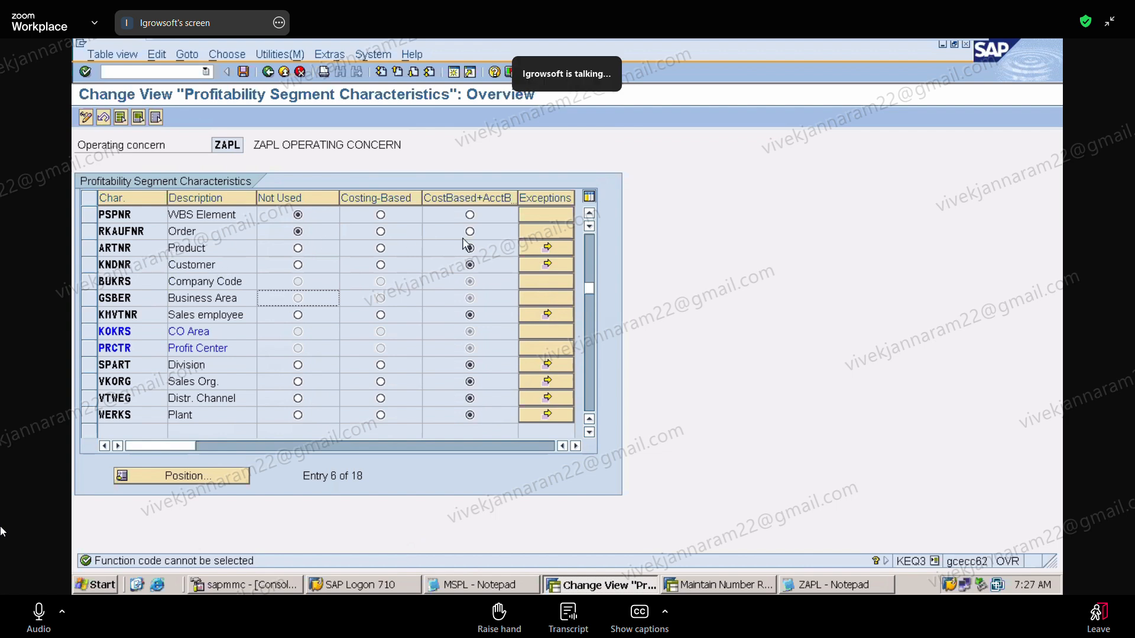
Switch the Product (ARTNR) characteristic to Not Used and return it to CostBased+AcctB
{"action": "left_click", "coordinate": [302, 247]}
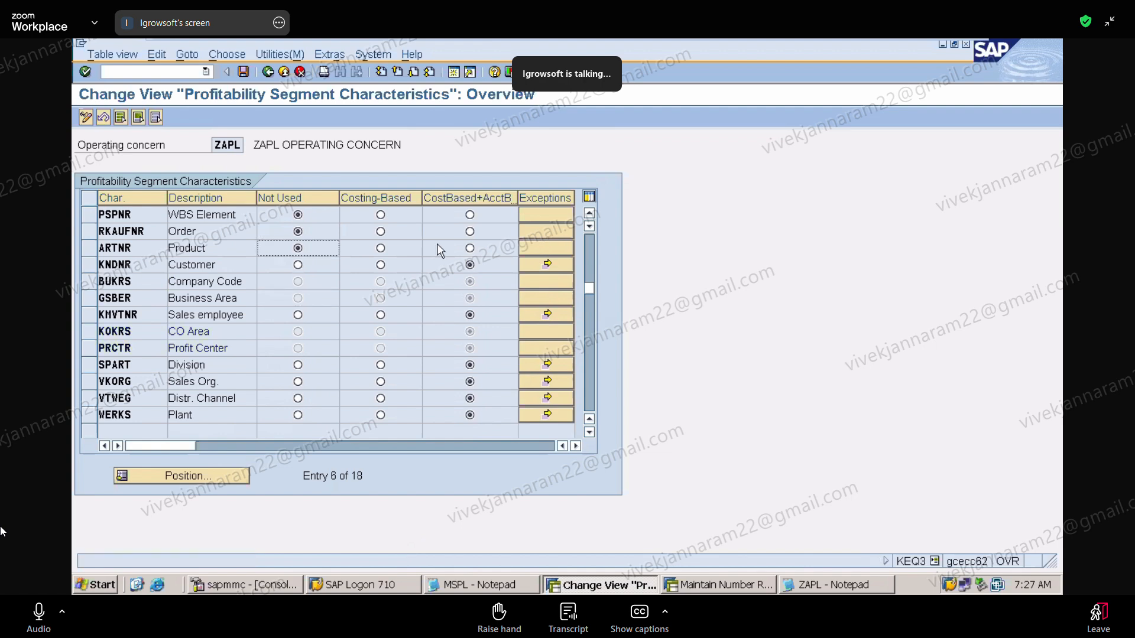
{"action": "left_click", "coordinate": [470, 248]}
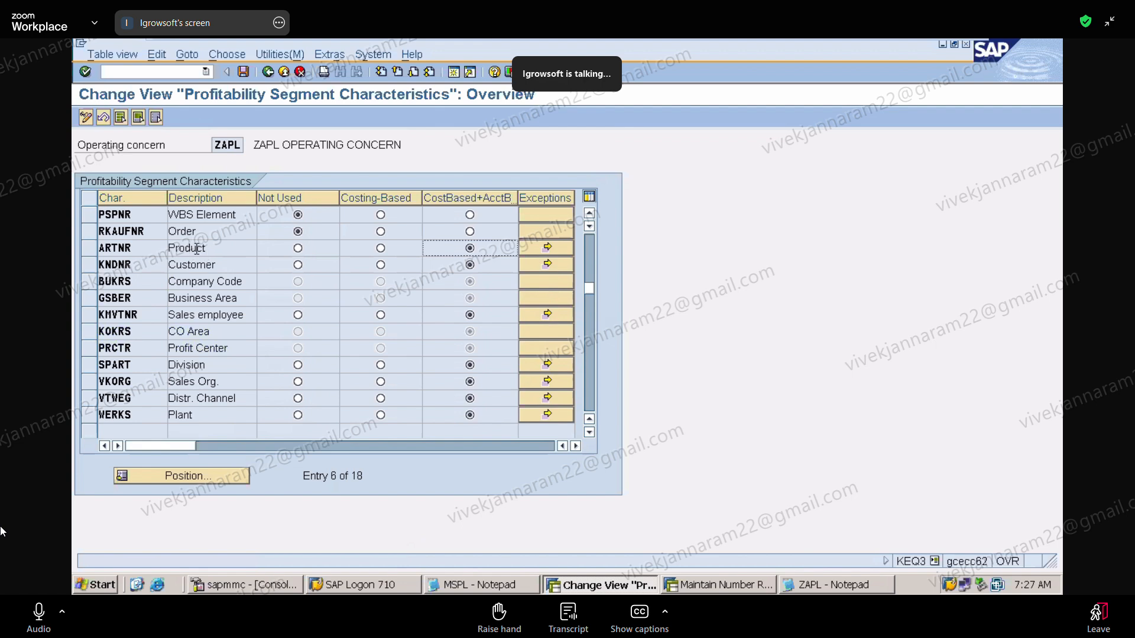
Switch Customer, Division, Sales Org., Distr. Channel and Plant in turn to Not Used and return each to CostBased+AcctB
{"action": "left_click", "coordinate": [298, 266]}
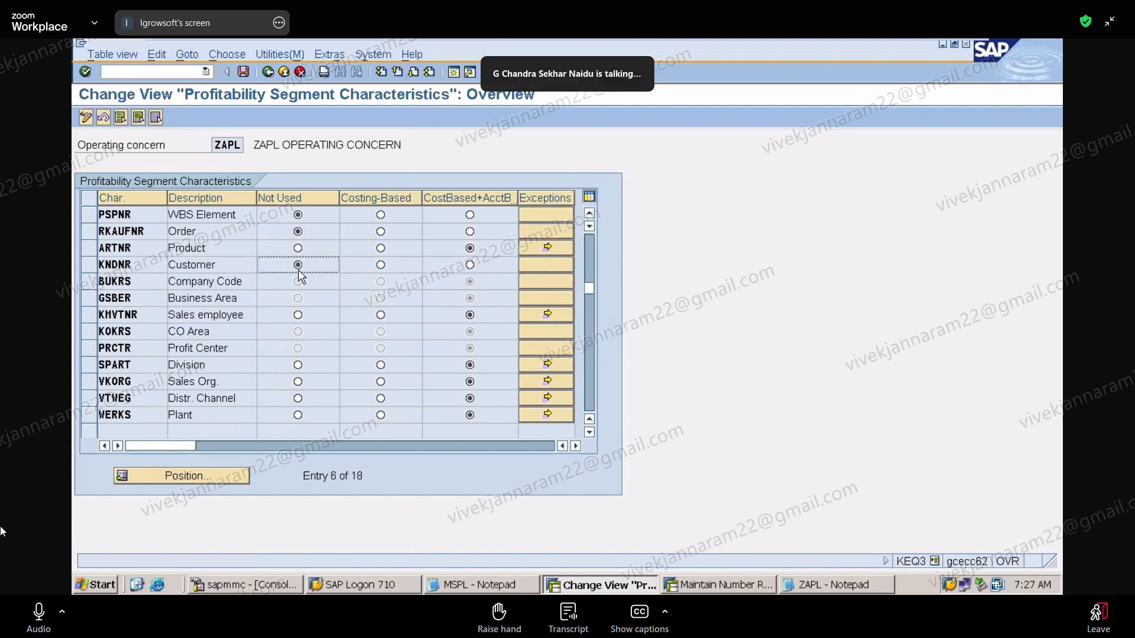
{"action": "left_click", "coordinate": [471, 265]}
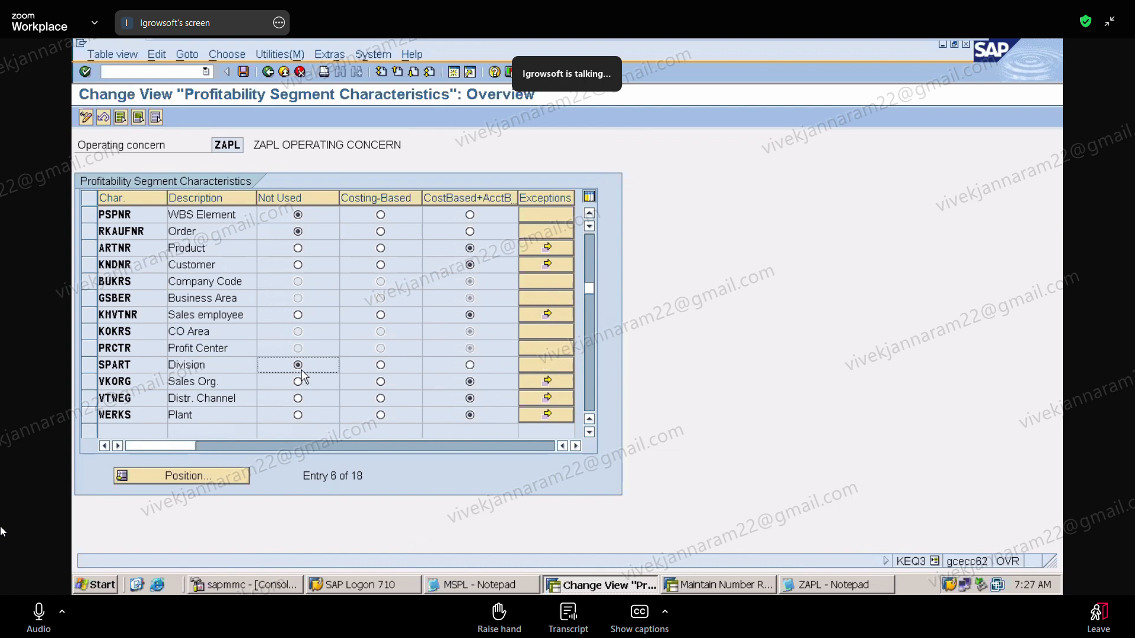
{"action": "left_click", "coordinate": [470, 365]}
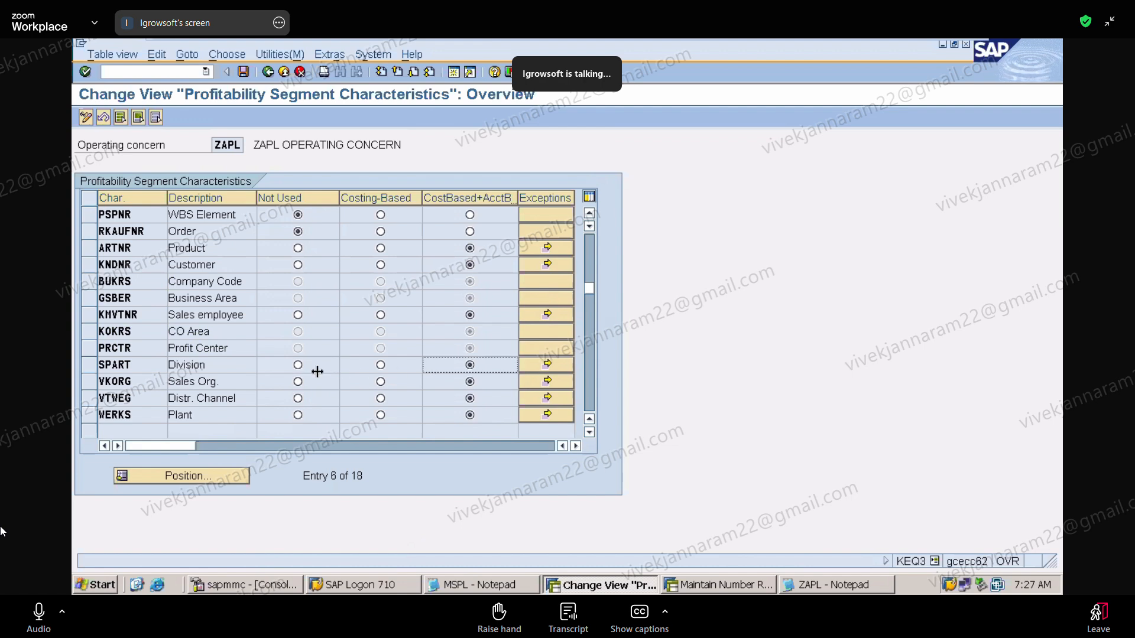
{"action": "left_click", "coordinate": [303, 383]}
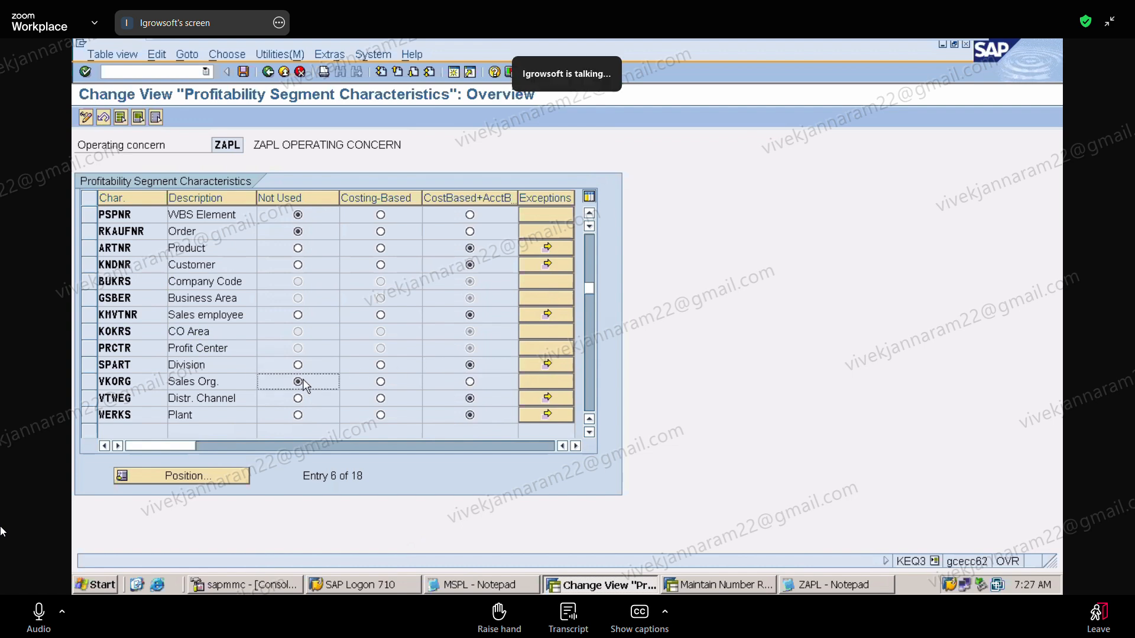
{"action": "left_click", "coordinate": [468, 385]}
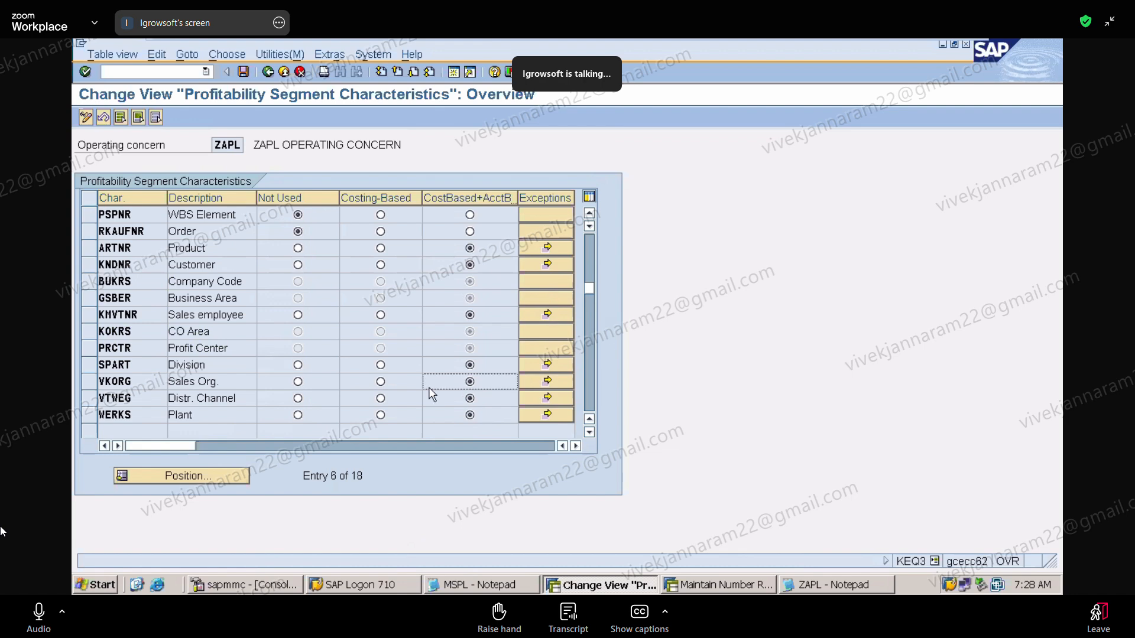
{"action": "left_click", "coordinate": [296, 399]}
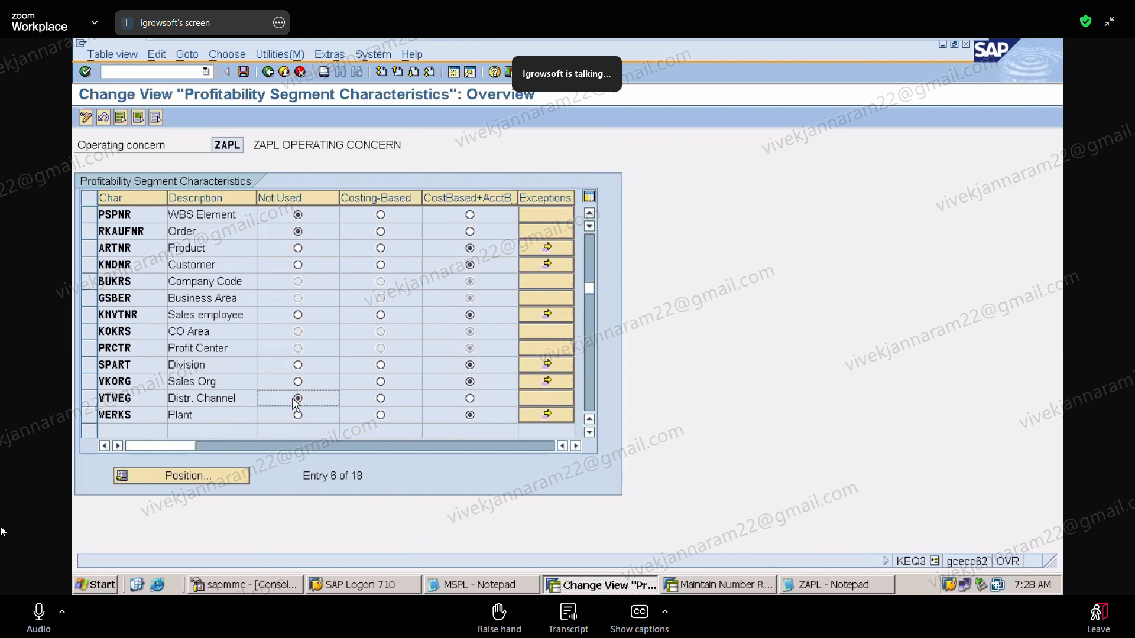
{"action": "left_click", "coordinate": [469, 398]}
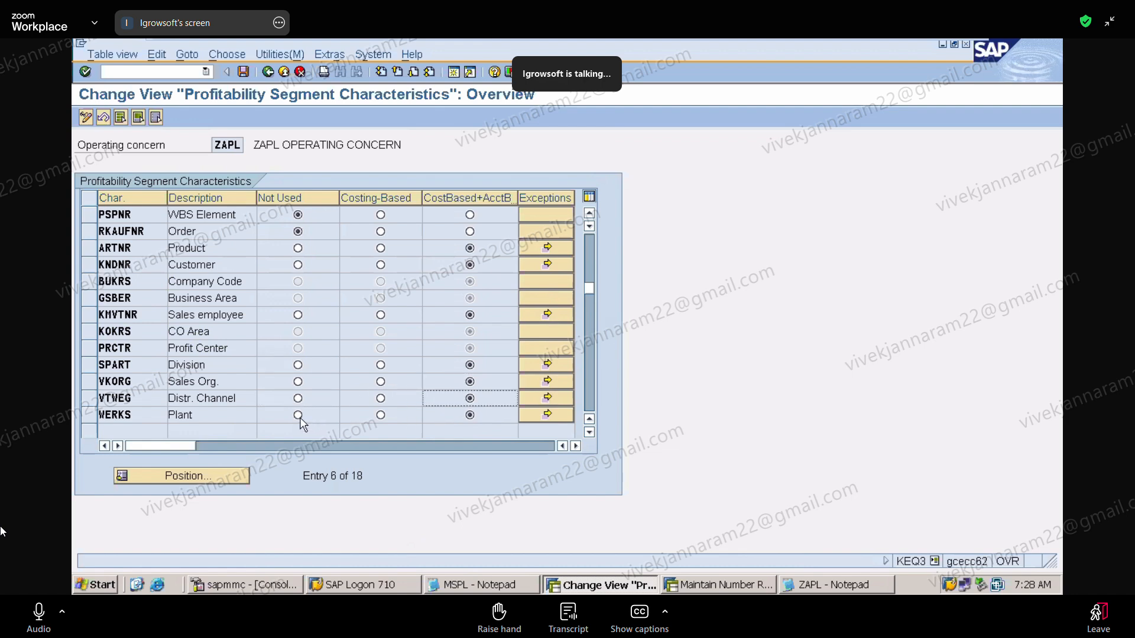
{"action": "left_click", "coordinate": [298, 415]}
{"action": "left_click", "coordinate": [475, 417]}
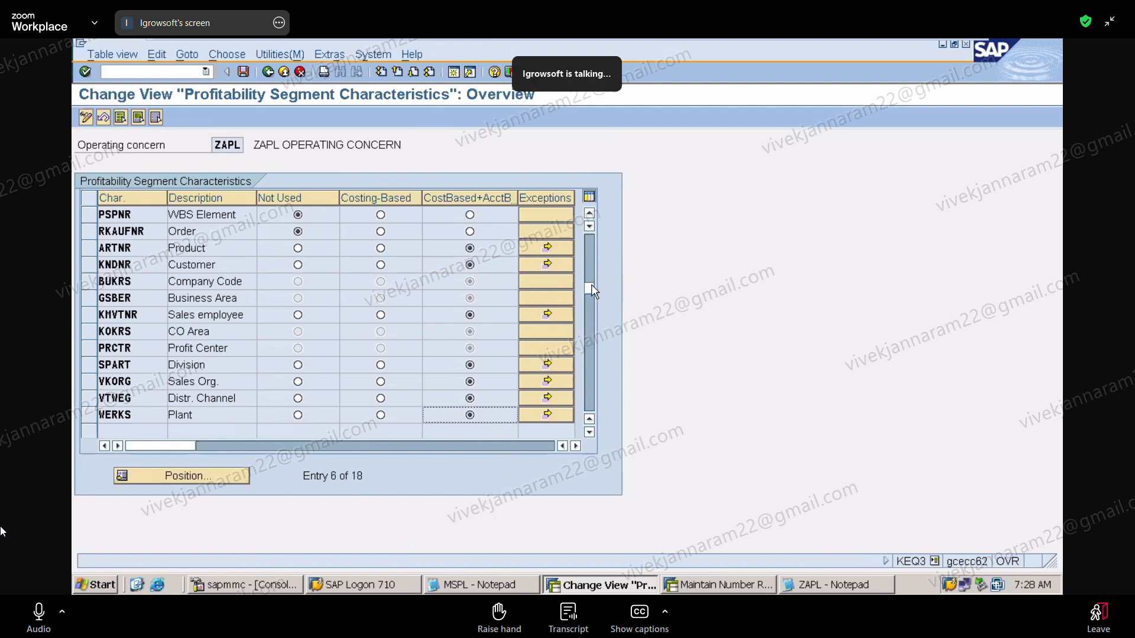
Review the usage settings of the whole characteristics list, from Billing Type (FKART) down to Plant (WERKS)
{"action": "left_click_drag", "start_coordinate": [590, 285], "coordinate": [597, 238]}
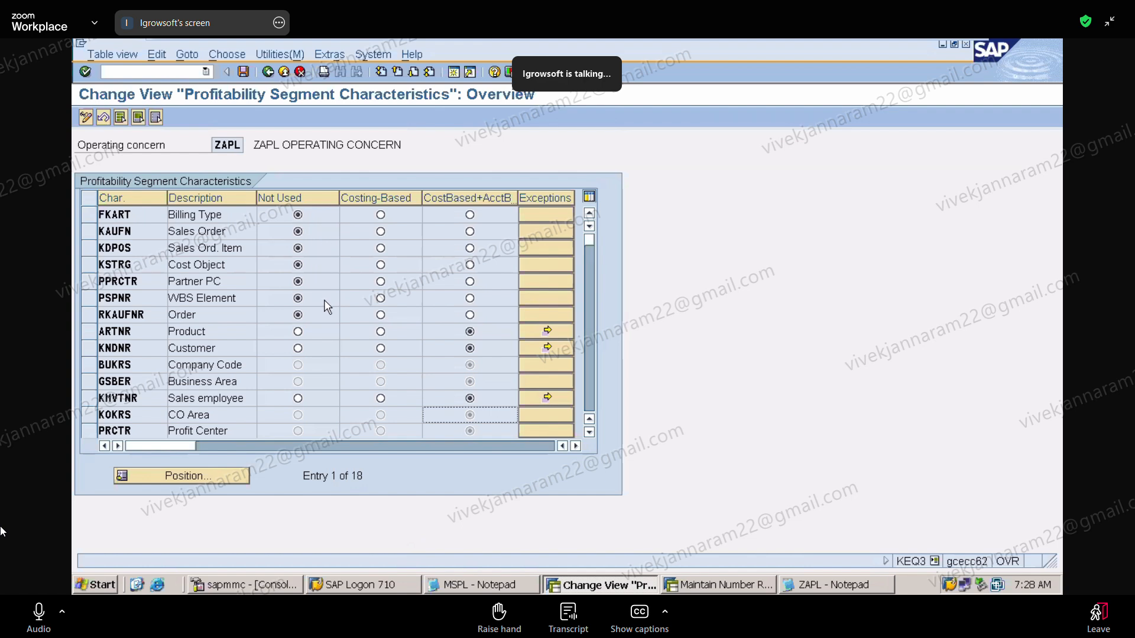
{"action": "left_click", "coordinate": [590, 432]}
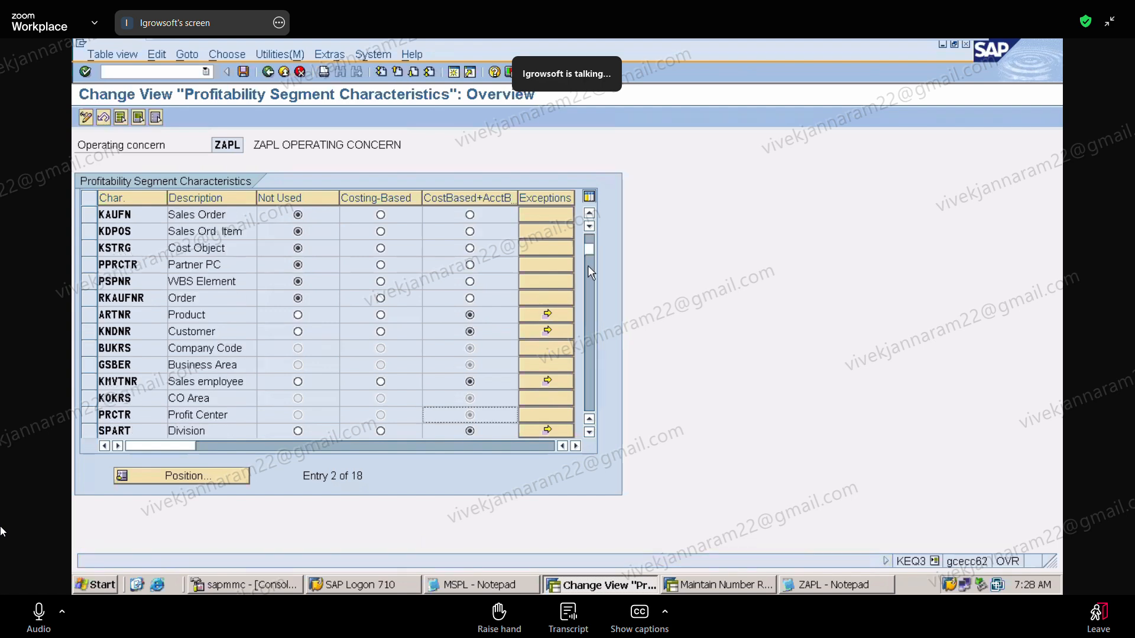
{"action": "left_click", "coordinate": [589, 214]}
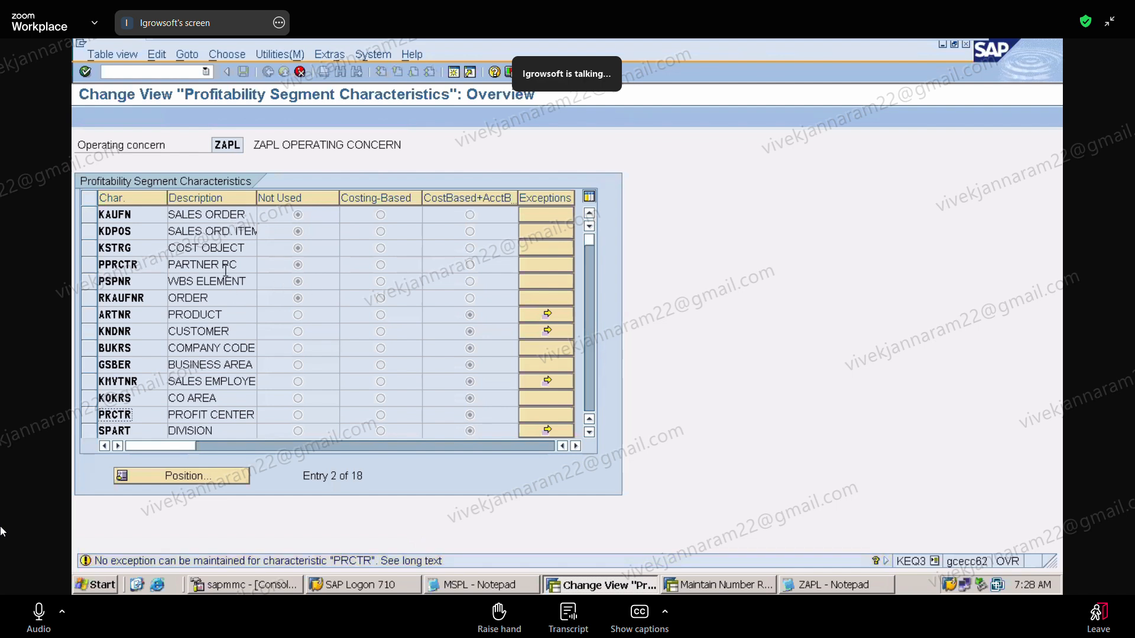
{"action": "left_click", "coordinate": [583, 409]}
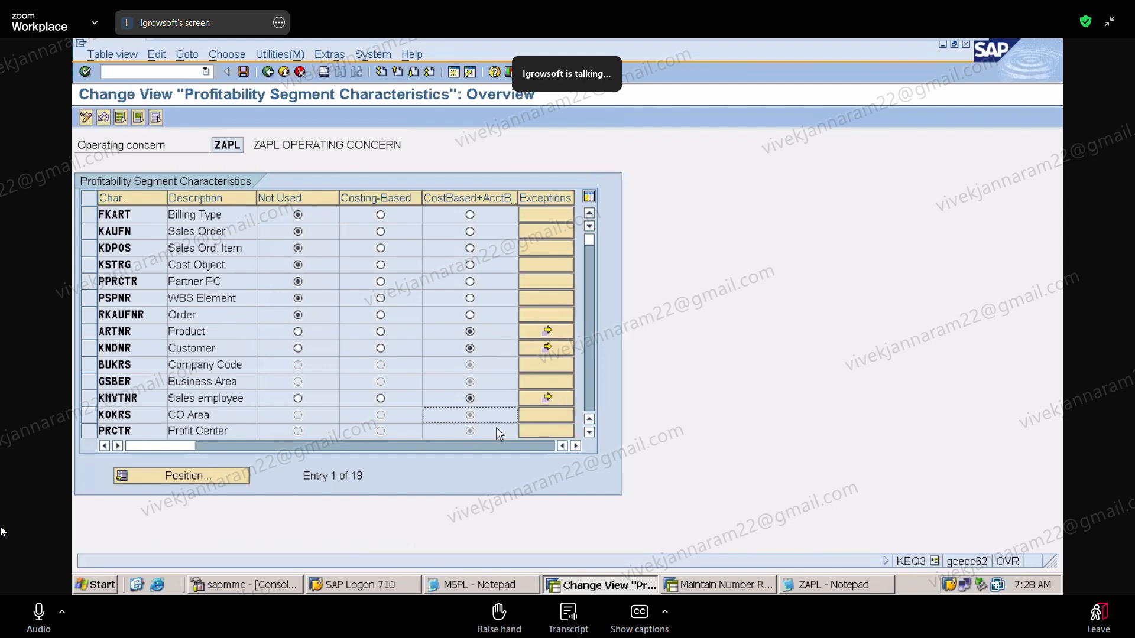
{"action": "left_click", "coordinate": [591, 432]}
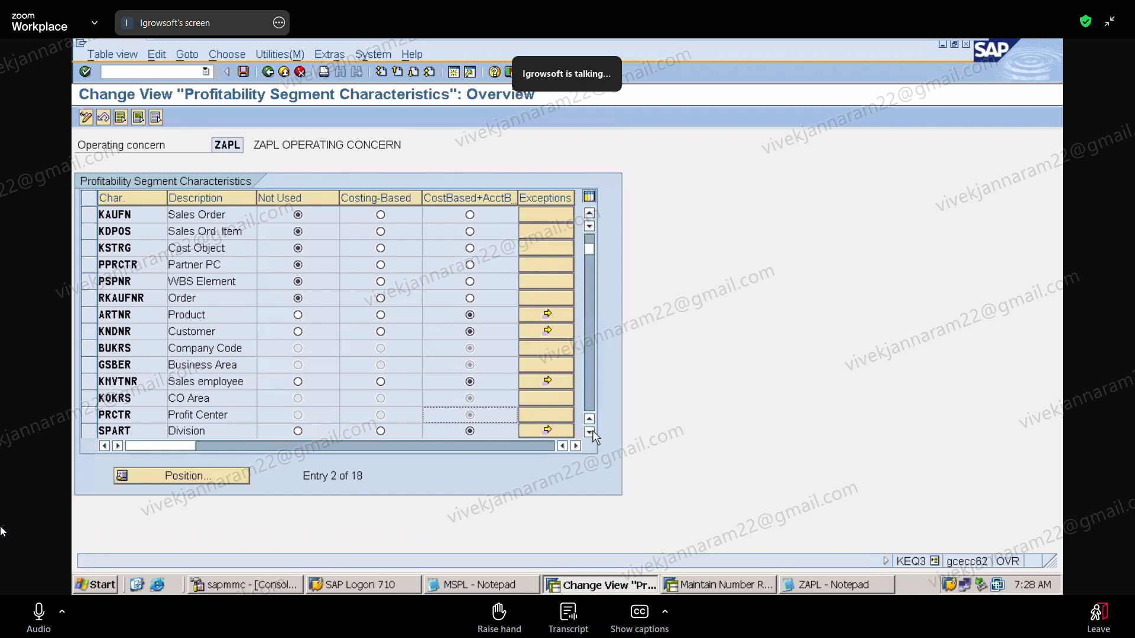
{"action": "left_click", "coordinate": [591, 432]}
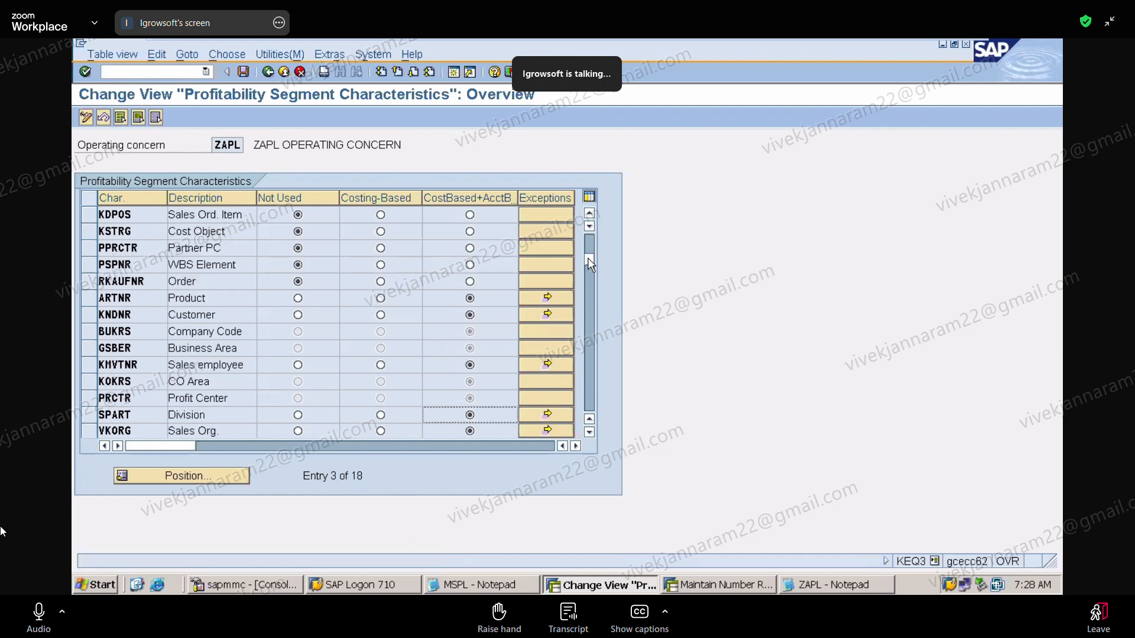
{"action": "left_click_drag", "start_coordinate": [587, 258], "coordinate": [591, 314]}
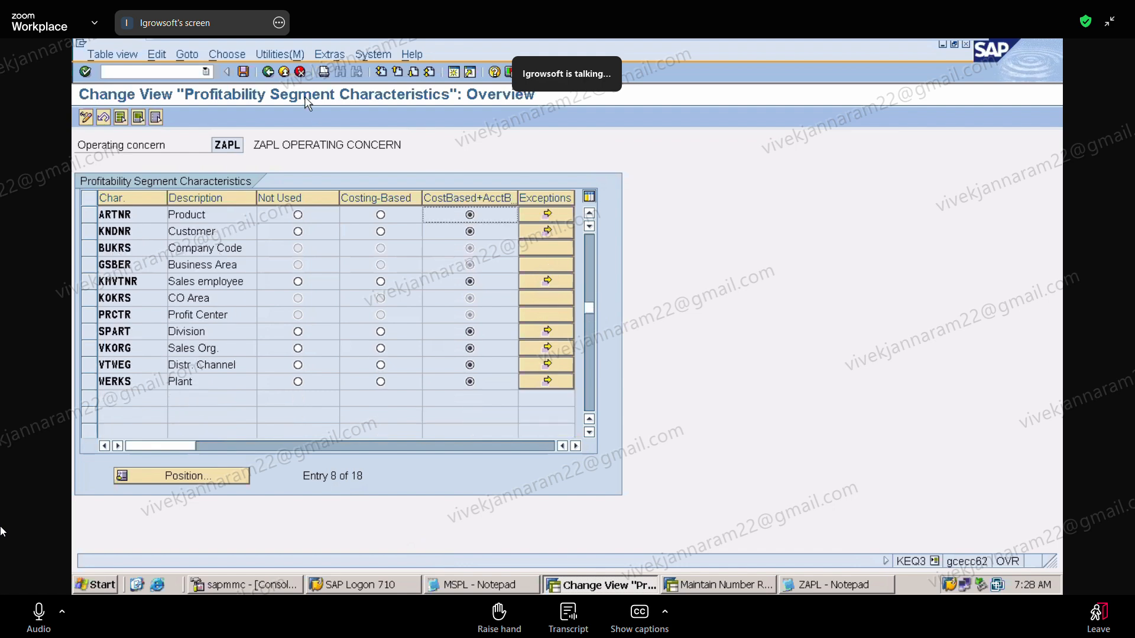
Save the profitability segment characteristics under customizing request ECCK900386, COPA - CONTROLLING PROFITABILITY ANALYSIS, chosen from the own requests
{"action": "left_click", "coordinate": [247, 74]}
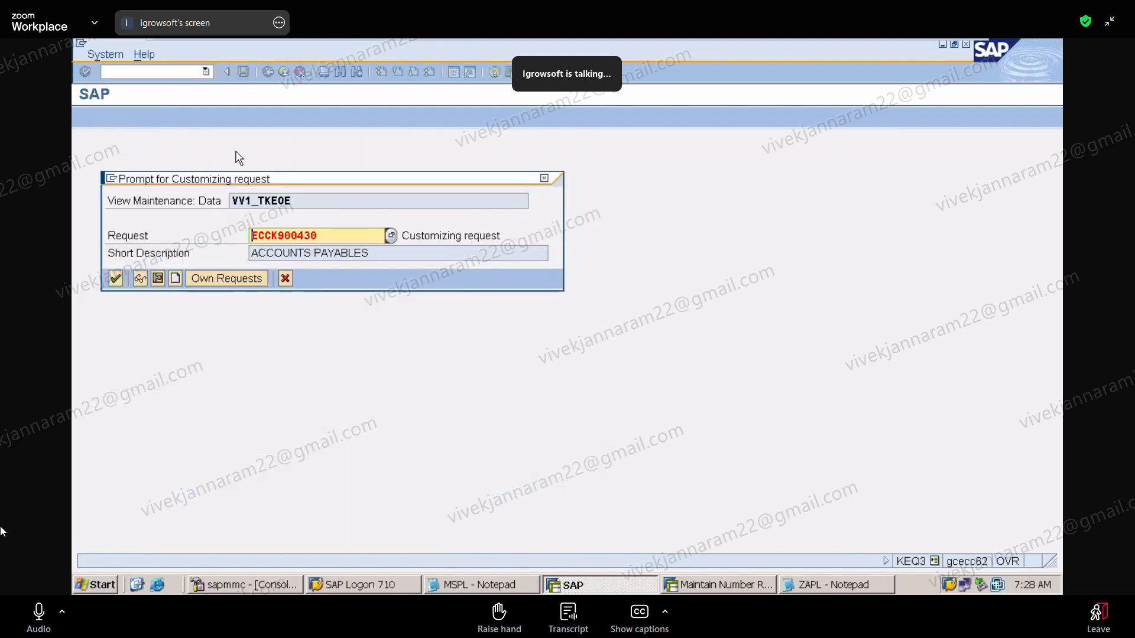
{"action": "left_click", "coordinate": [253, 279]}
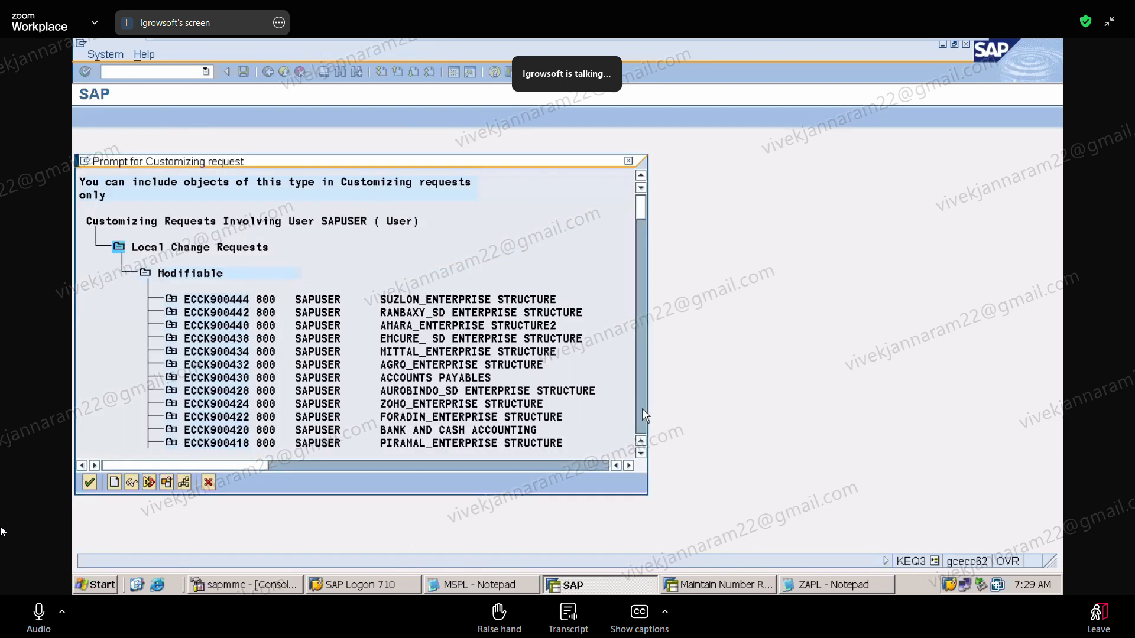
{"action": "left_click", "coordinate": [643, 411]}
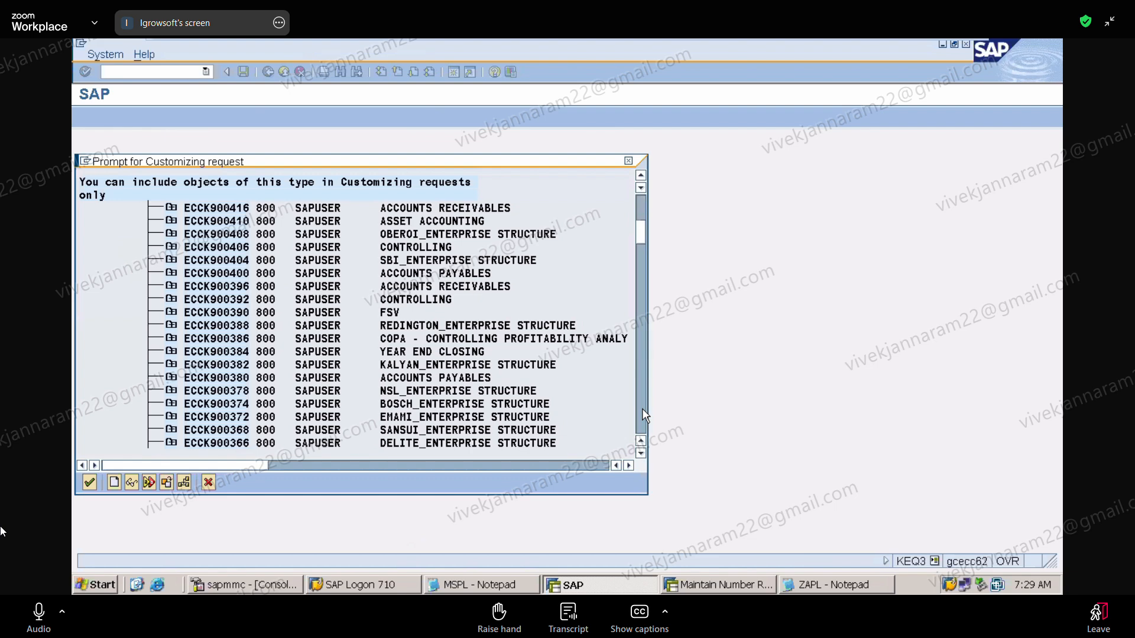
{"action": "double_click", "coordinate": [547, 339]}
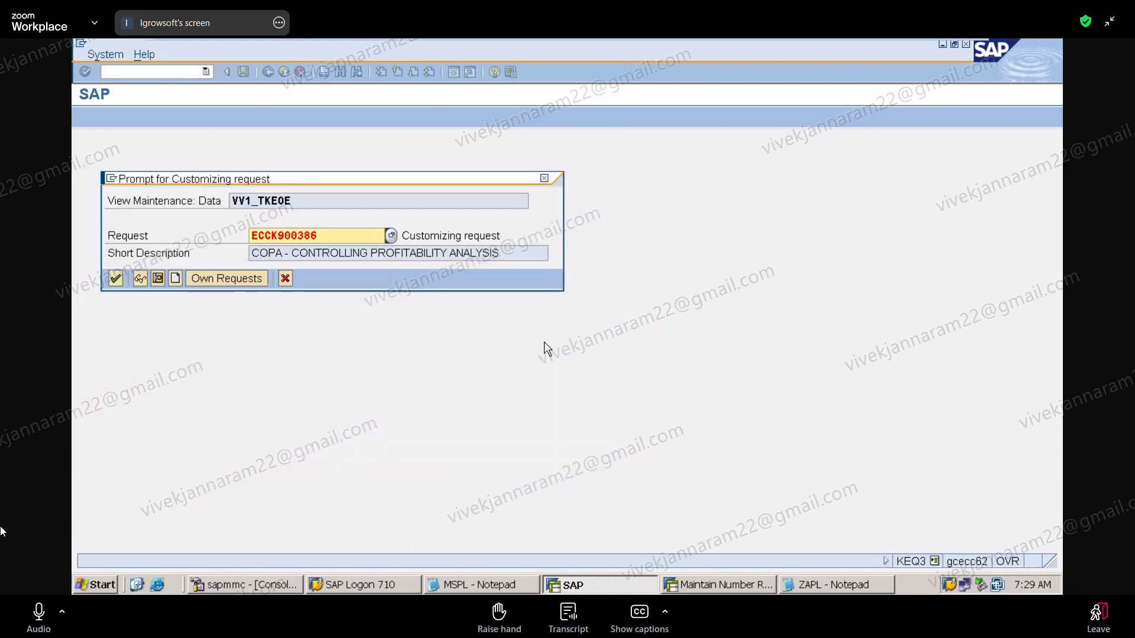
{"action": "left_click", "coordinate": [115, 278]}
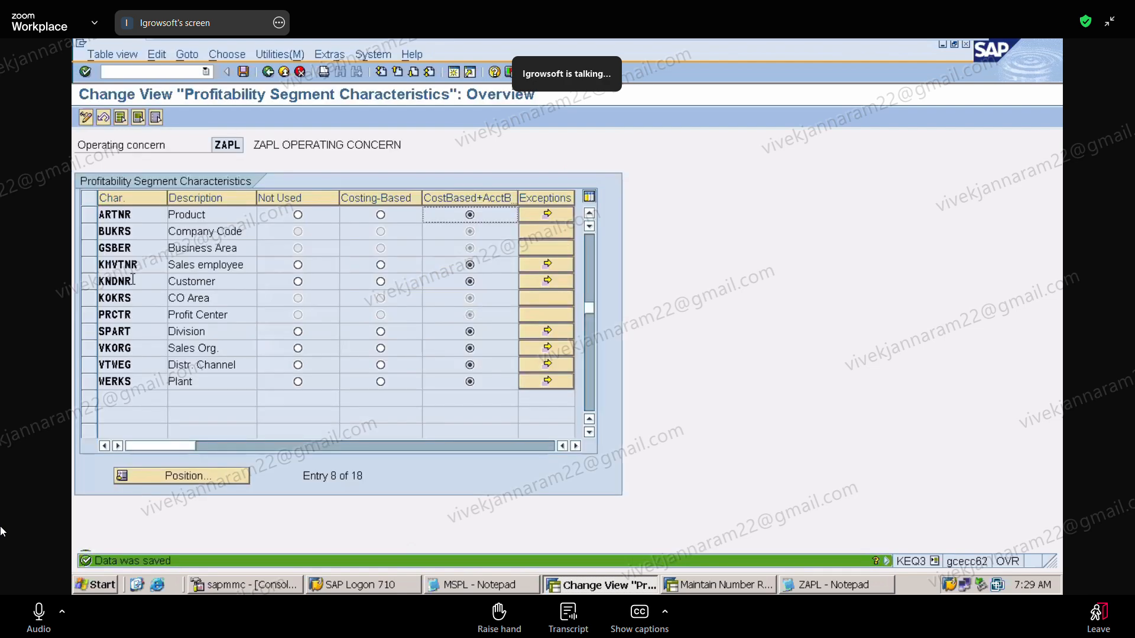
In the ZAPL Notepad file, add the line "4) ASSIGN CONTROLLING AREA TO OPERATING CONCERN : KEKK" below the KEQ3 entry
{"action": "left_click", "coordinate": [858, 582]}
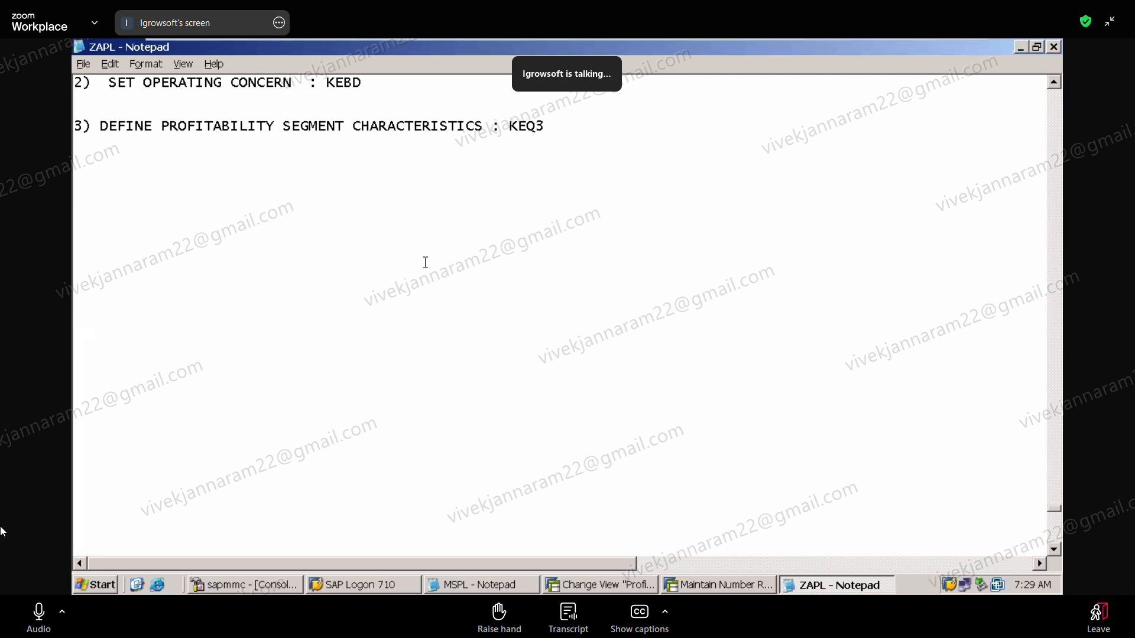
{"action": "type", "text": "4) ASSIGN CO"}
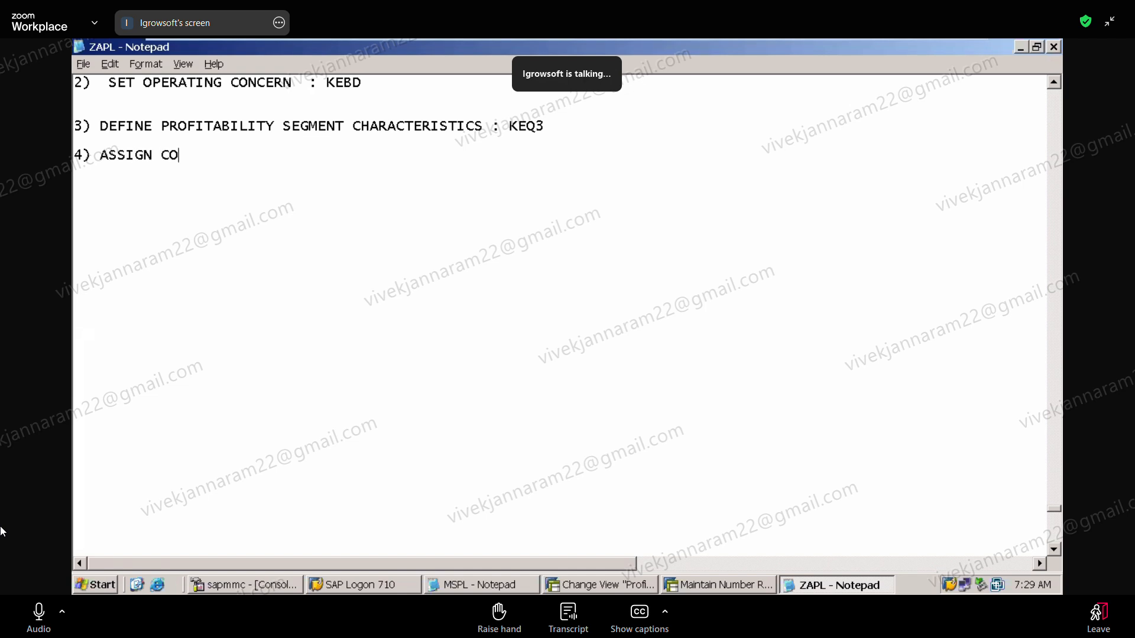
{"action": "type", "text": "NTROLLING AREA "}
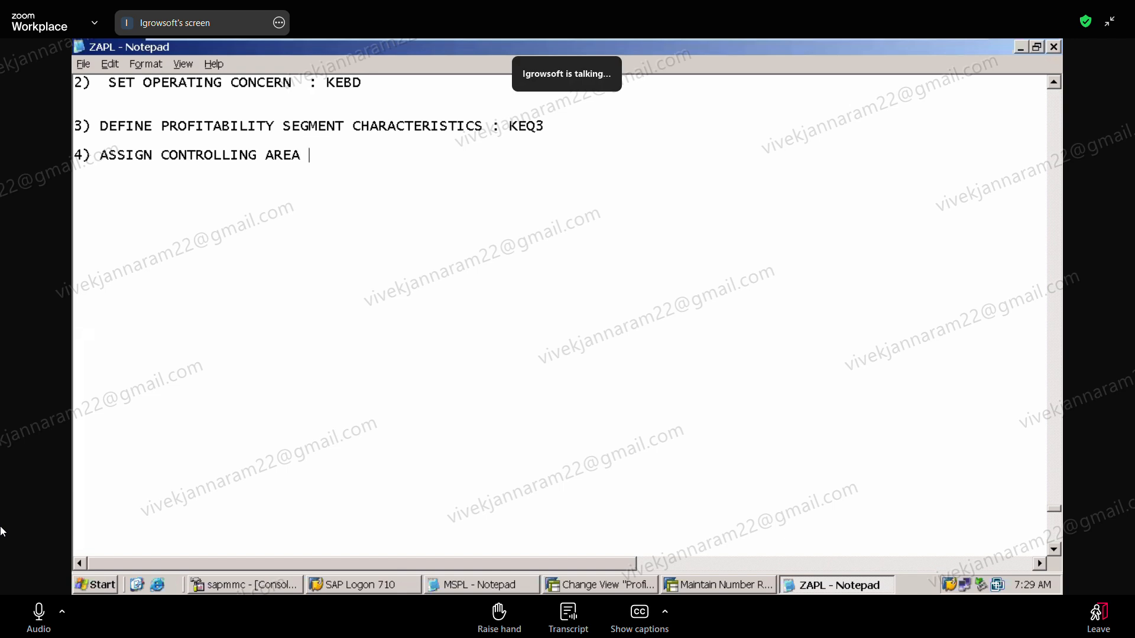
{"action": "type", "text": "TO OPERATIN CO"}
{"action": "key", "text": "BackSpace"}
{"action": "key", "text": "BackSpace"}
{"action": "type", "text": "G CONCERN "}
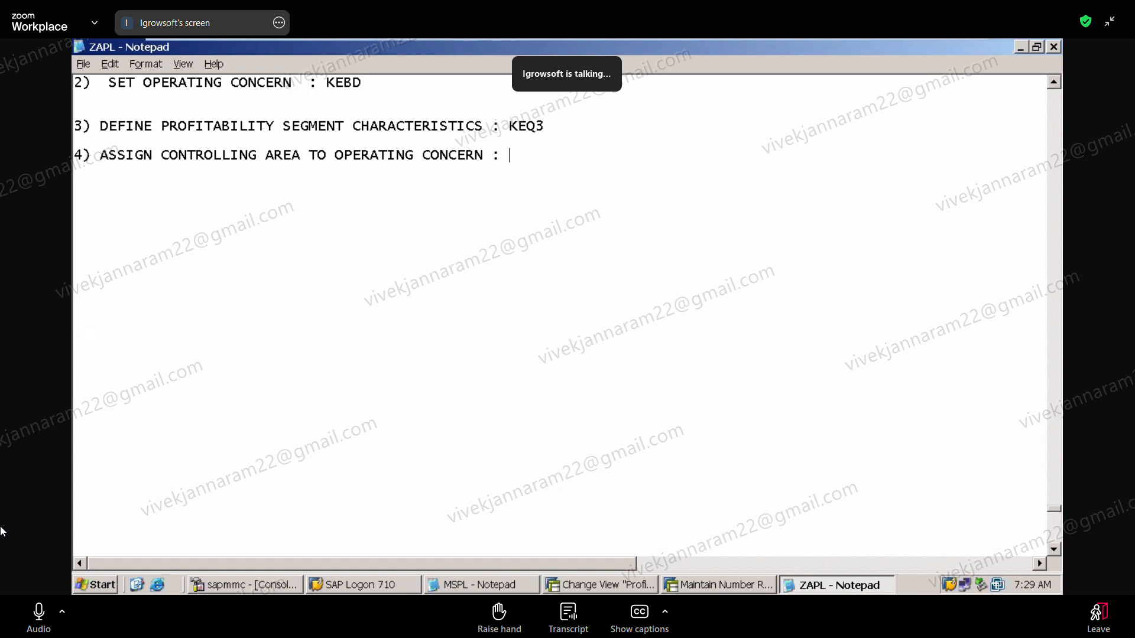
{"action": "type", "text": ": KEKK"}
{"action": "key", "text": "Return"}
{"action": "key", "text": "Return"}
Switch back to SAP, save the characteristics again and start transaction KEKK
{"action": "left_click", "coordinate": [608, 584]}
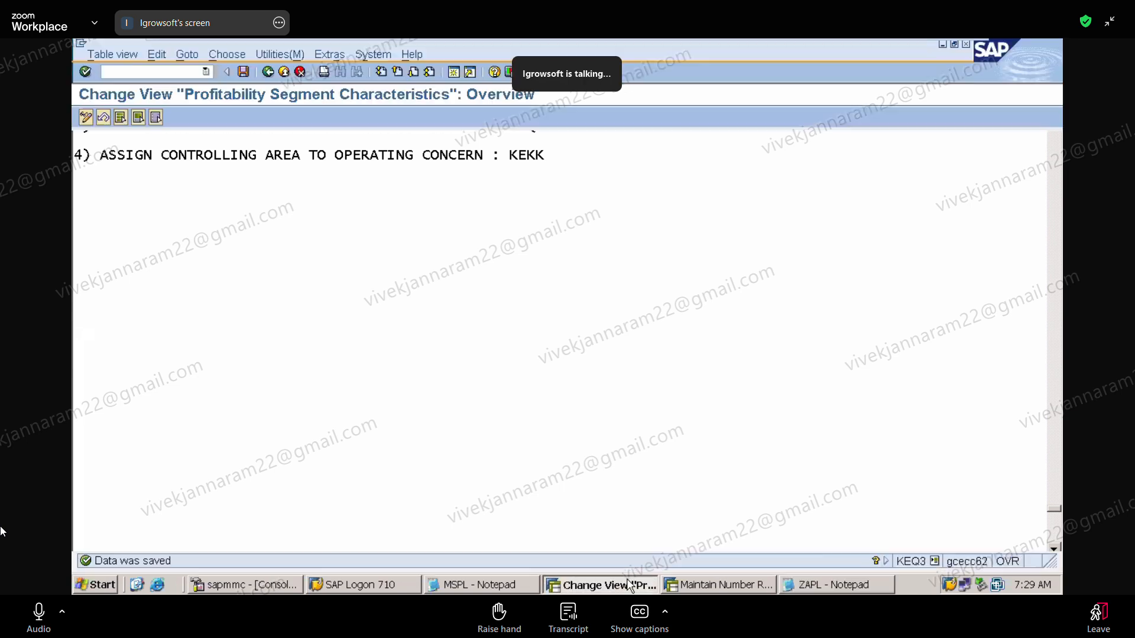
{"action": "left_click", "coordinate": [241, 71]}
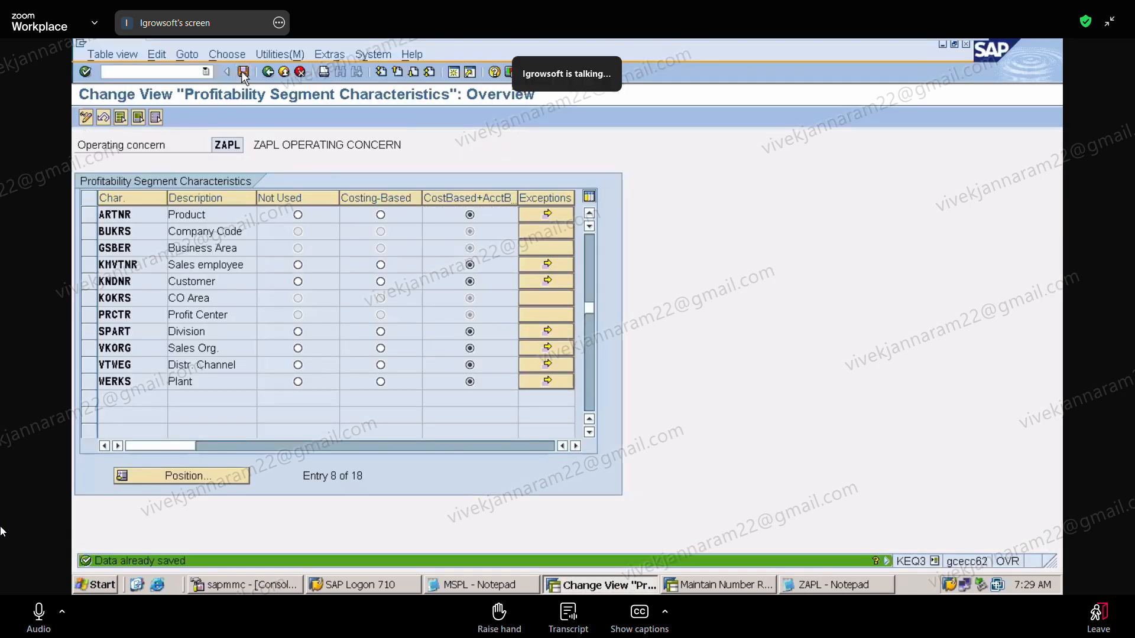
{"action": "left_click", "coordinate": [179, 72]}
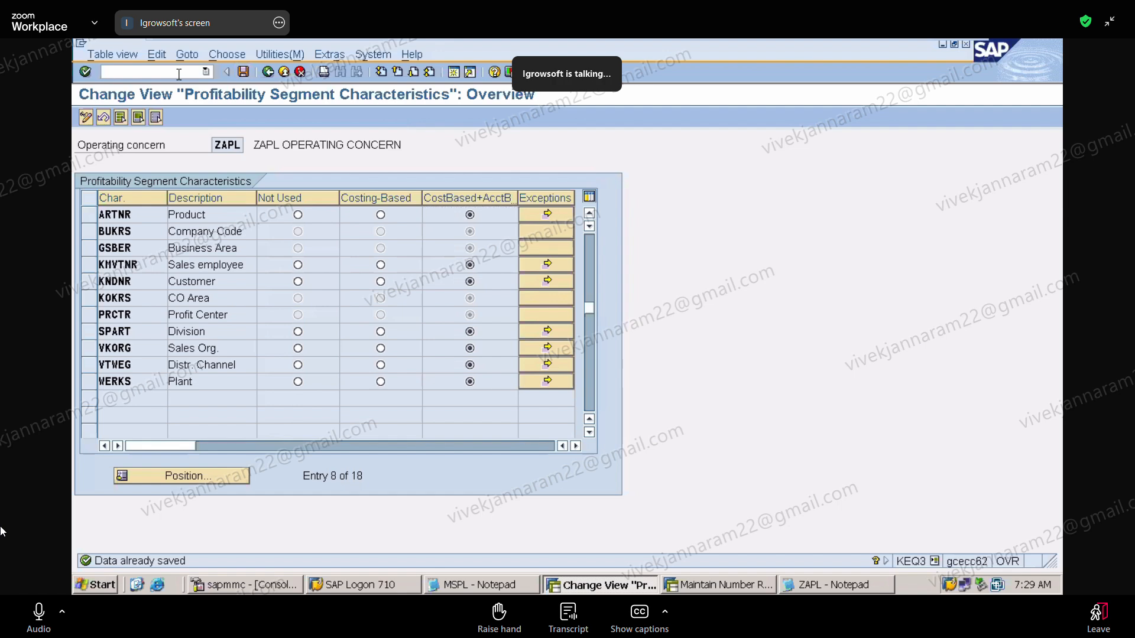
{"action": "type", "text": "/NKEKK"}
{"action": "key", "text": "Return"}
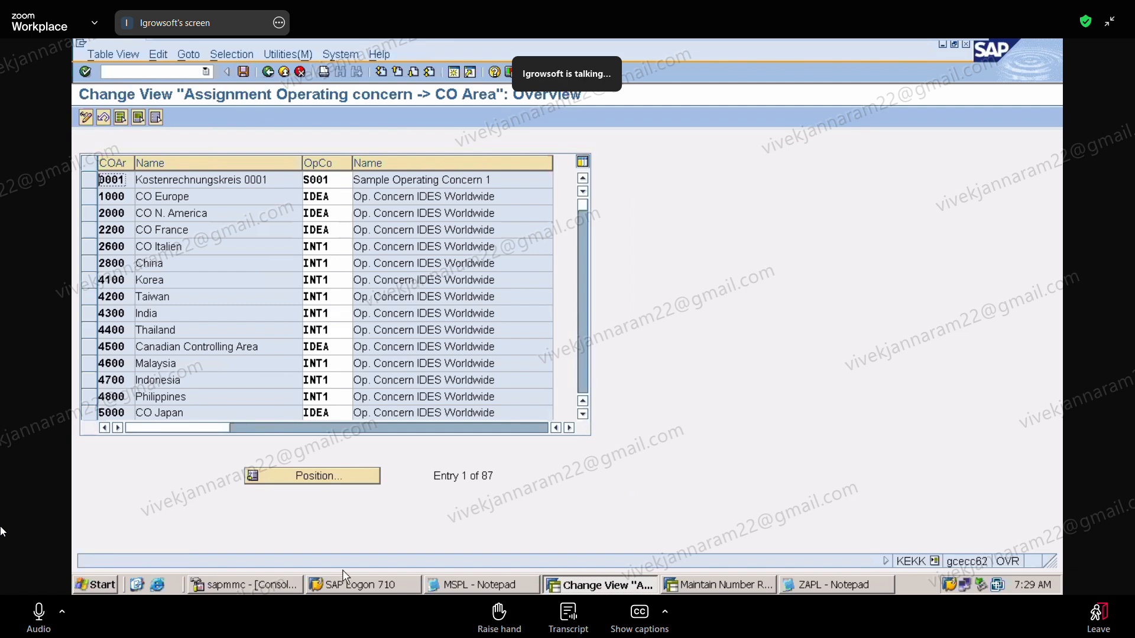
Find controlling area ZAPL, assign operating concern ZAPL to it and save the assignment under customizing request ECCK900386
{"action": "left_click", "coordinate": [313, 476]}
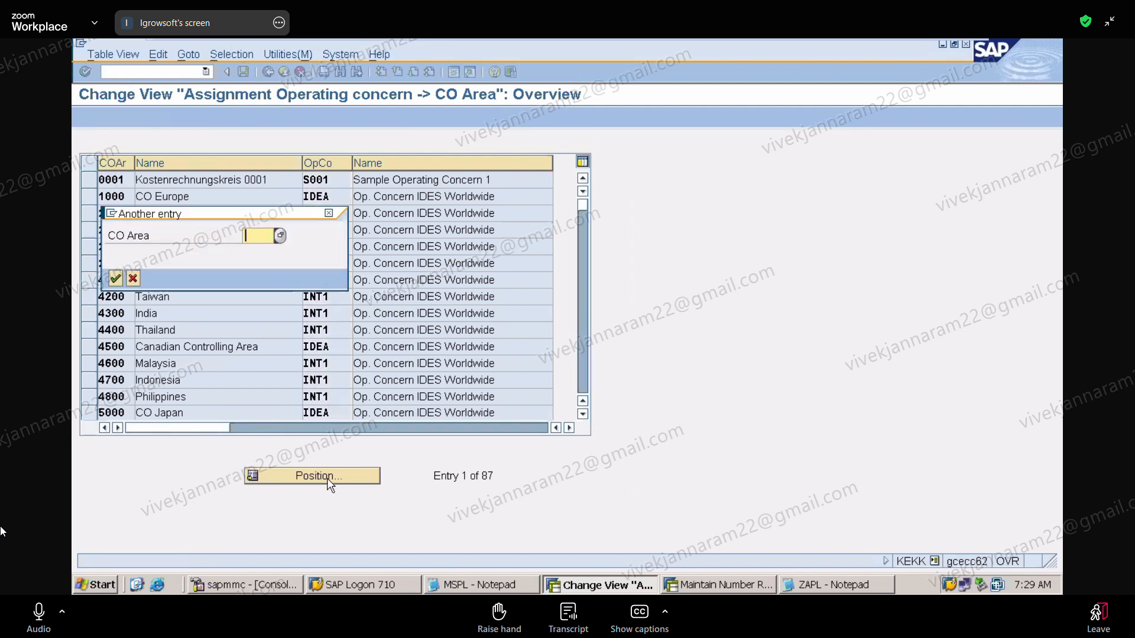
{"action": "type", "text": "ZAPL"}
{"action": "key", "text": "Return"}
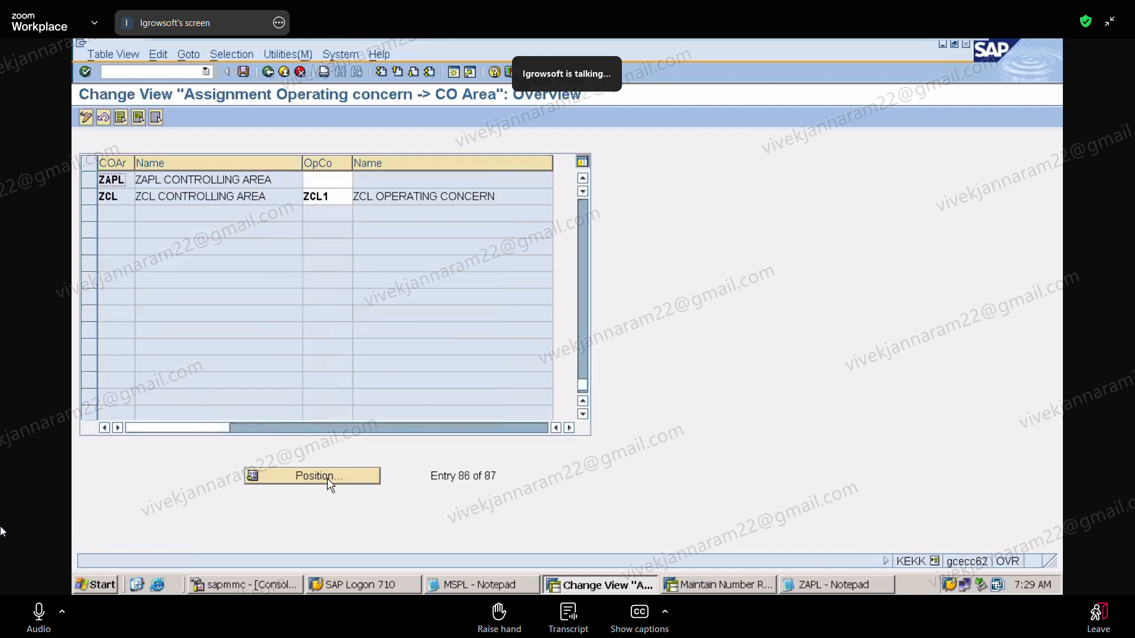
{"action": "left_click", "coordinate": [324, 183]}
{"action": "type", "text": "ZAPL"}
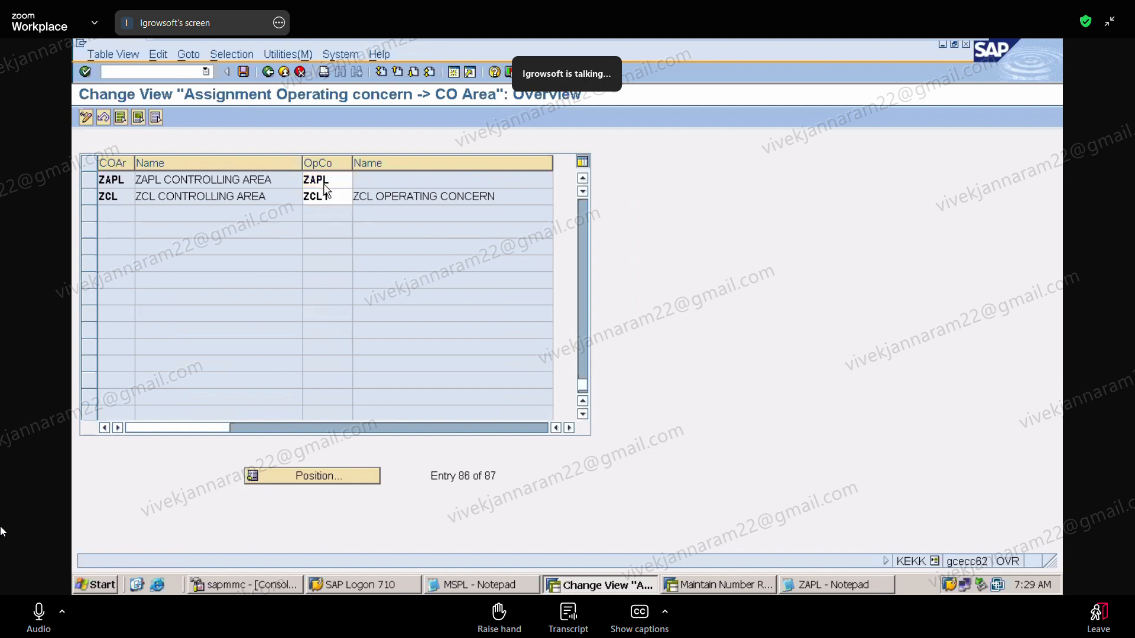
{"action": "key", "text": "Return"}
{"action": "left_click", "coordinate": [512, 179]}
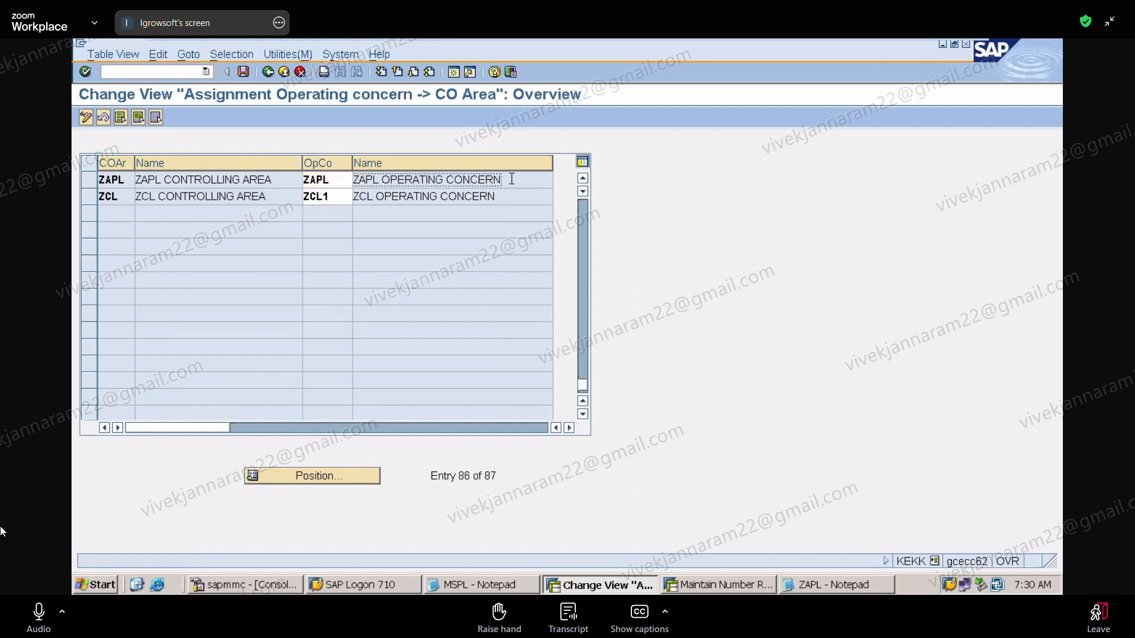
{"action": "left_click", "coordinate": [243, 71]}
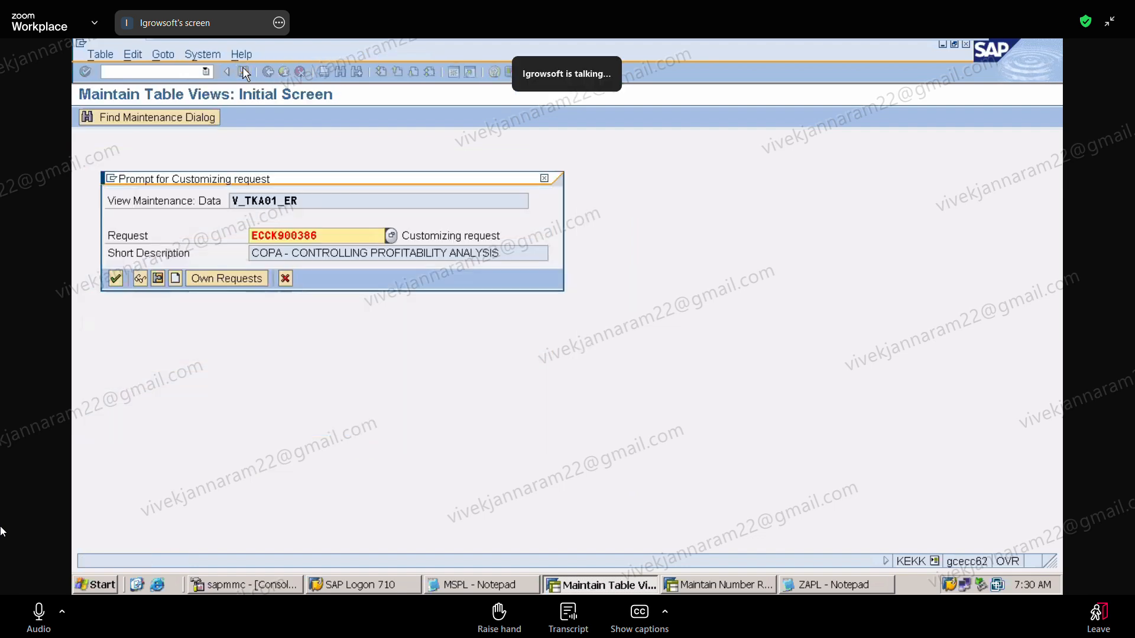
{"action": "left_click", "coordinate": [115, 279]}
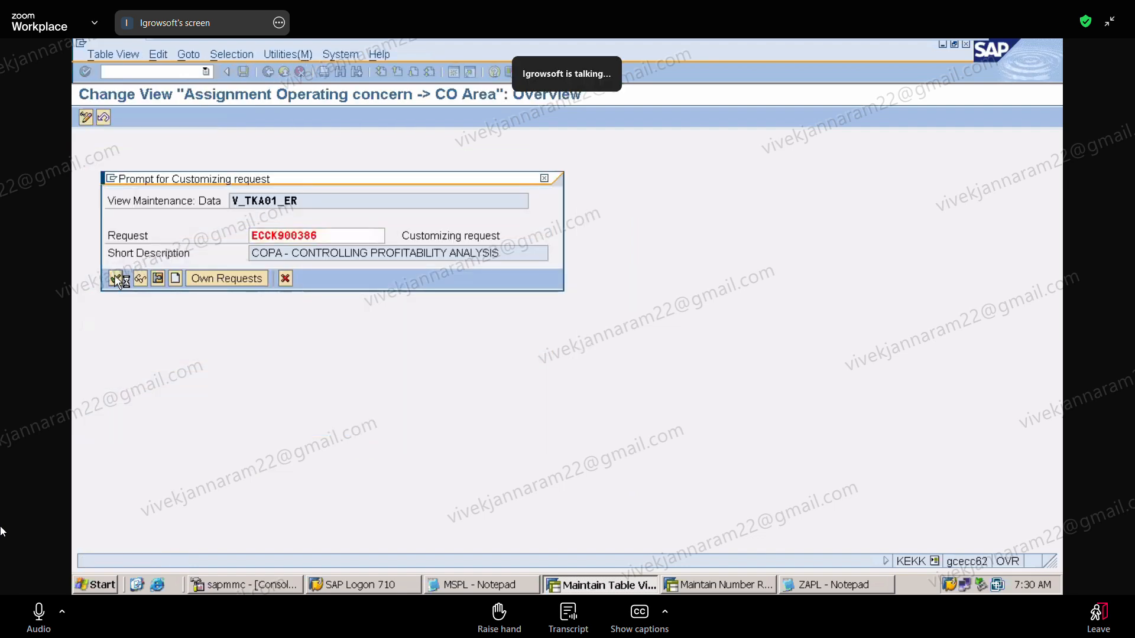
Switch to the ZAPL Notepad file and add the line "5) DEFINE NUMBER RANGE FOR ACTUAL POSTINGS IN PROFITABILITY ANALYSIS : KEN1" below the KEKK entry
{"action": "left_click", "coordinate": [856, 589]}
{"action": "left_click", "coordinate": [155, 196]}
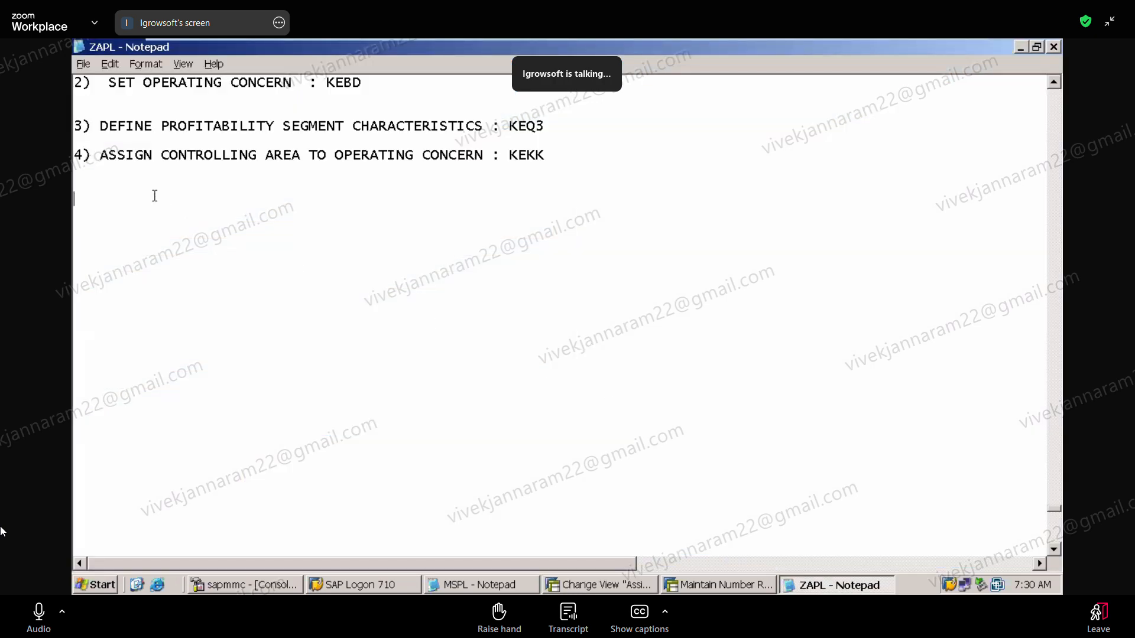
{"action": "type", "text": "5) DEFINE NUMBER REANG"}
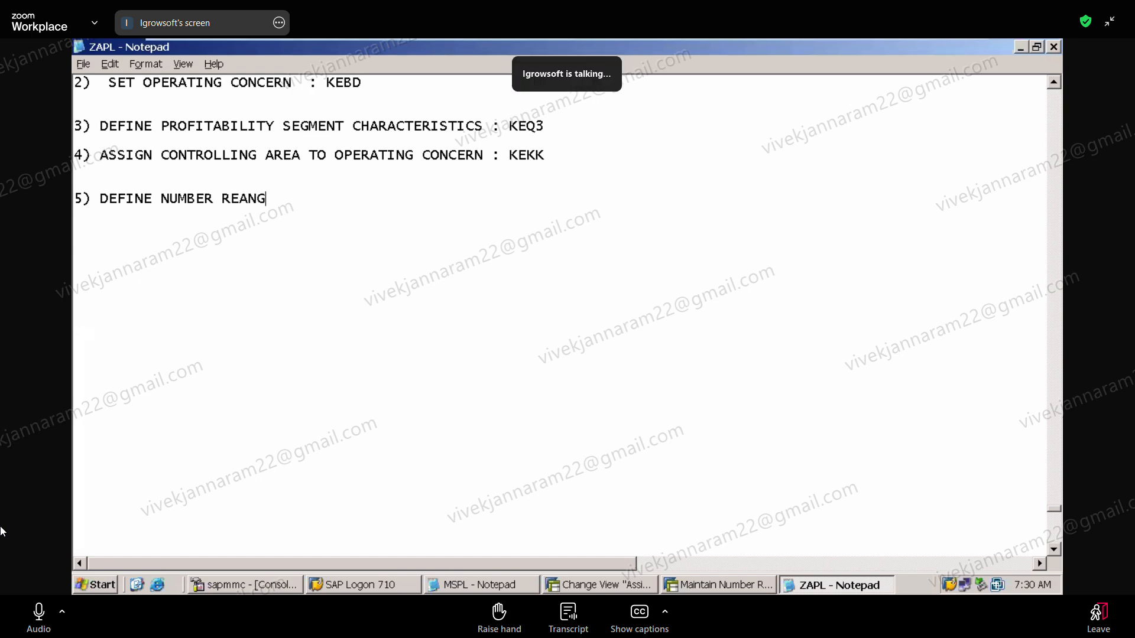
{"action": "key", "text": "BackSpace"}
{"action": "key", "text": "BackSpace"}
{"action": "key", "text": "BackSpace"}
{"action": "key", "text": "BackSpace"}
{"action": "type", "text": "ANGE FOR AC"}
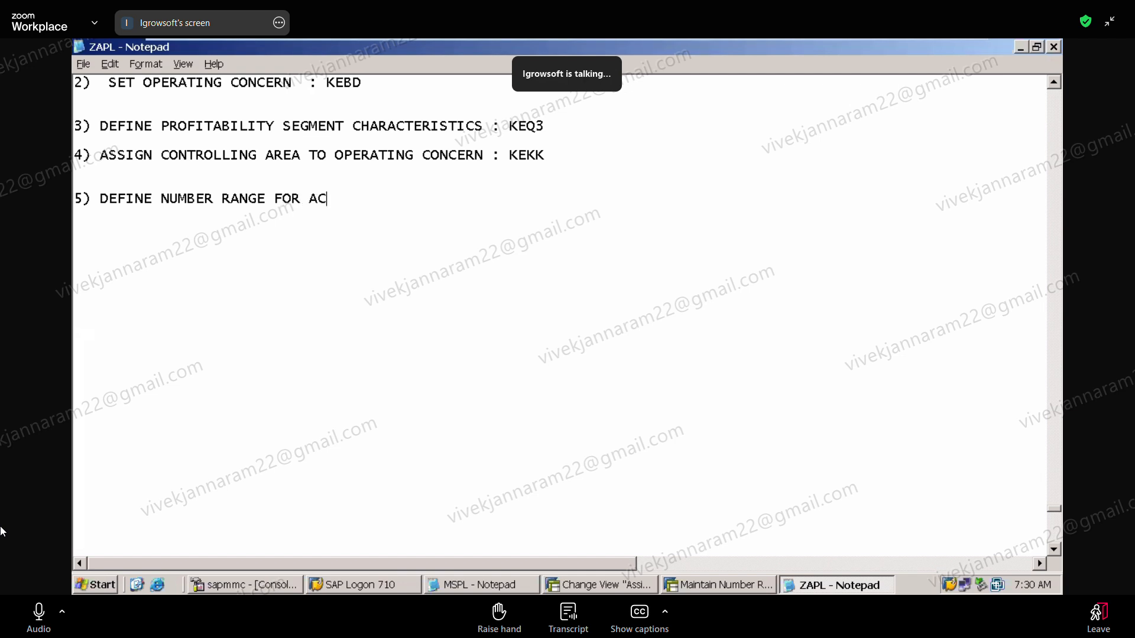
{"action": "type", "text": "TUAL POSTINGS"}
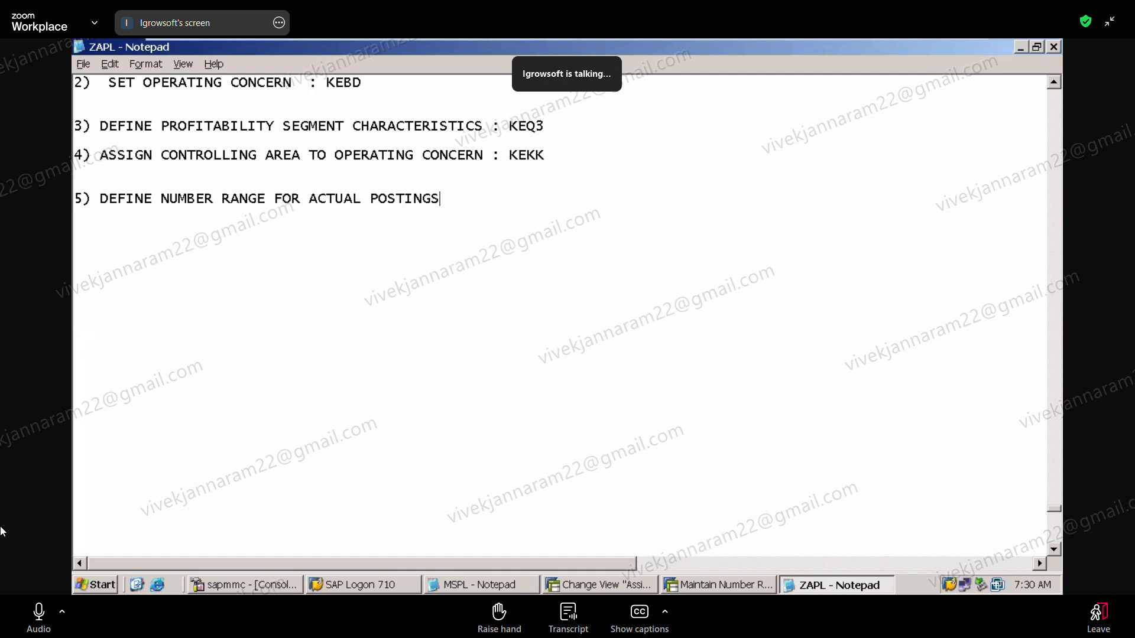
{"action": "type", "text": " IN PROFITABIL"}
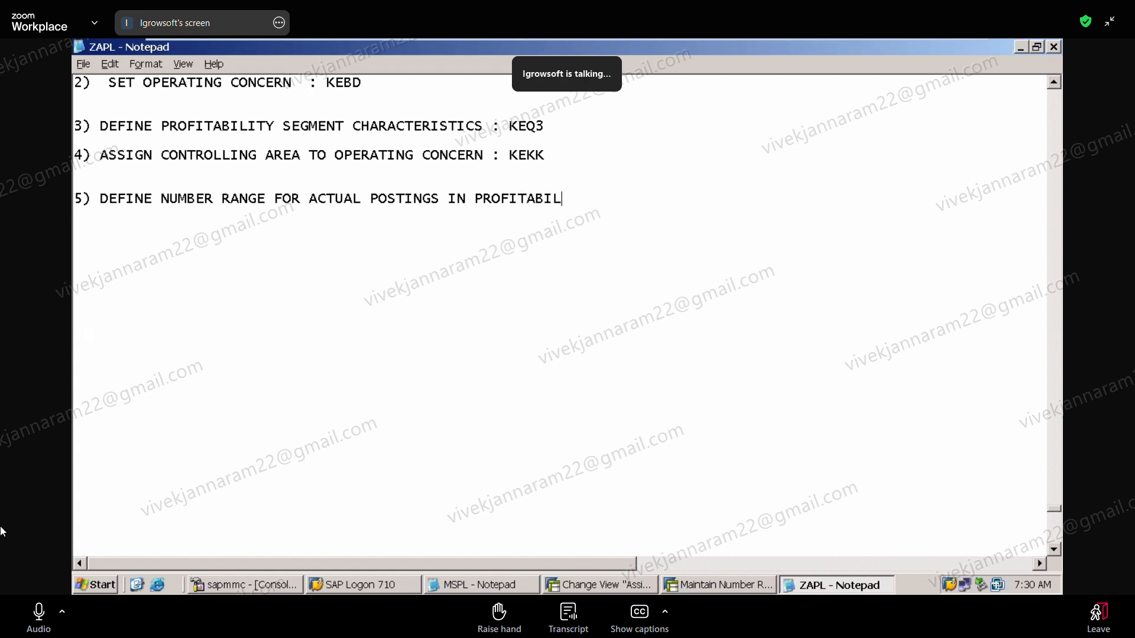
{"action": "type", "text": "ITY ANALY"}
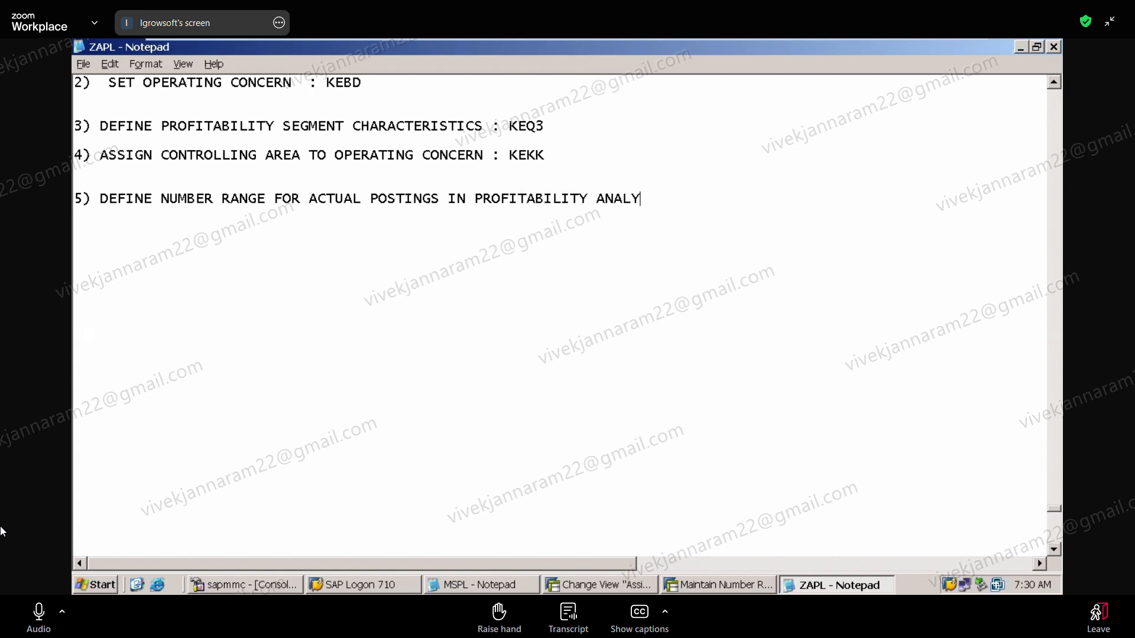
{"action": "type", "text": "SIS  : "}
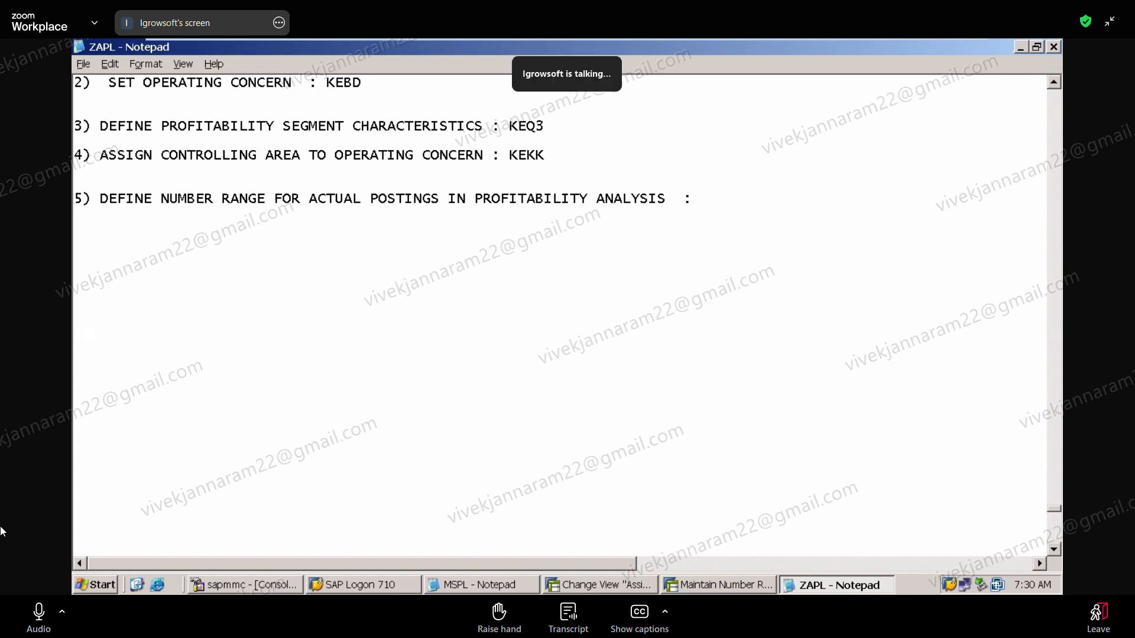
{"action": "type", "text": "KEN1"}
{"action": "key", "text": "Return"}
{"action": "key", "text": "Return"}
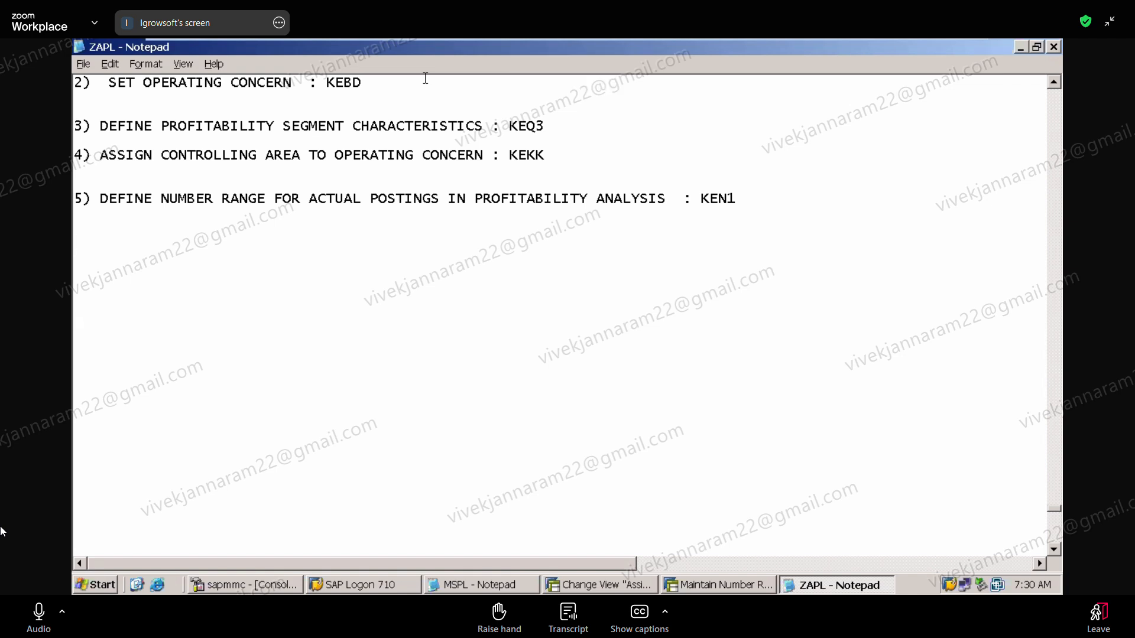
Switch to the second SAP session, start transaction KEN1 and open the generated group's number range intervals for operating concern ZAPL
{"action": "left_click", "coordinate": [739, 584]}
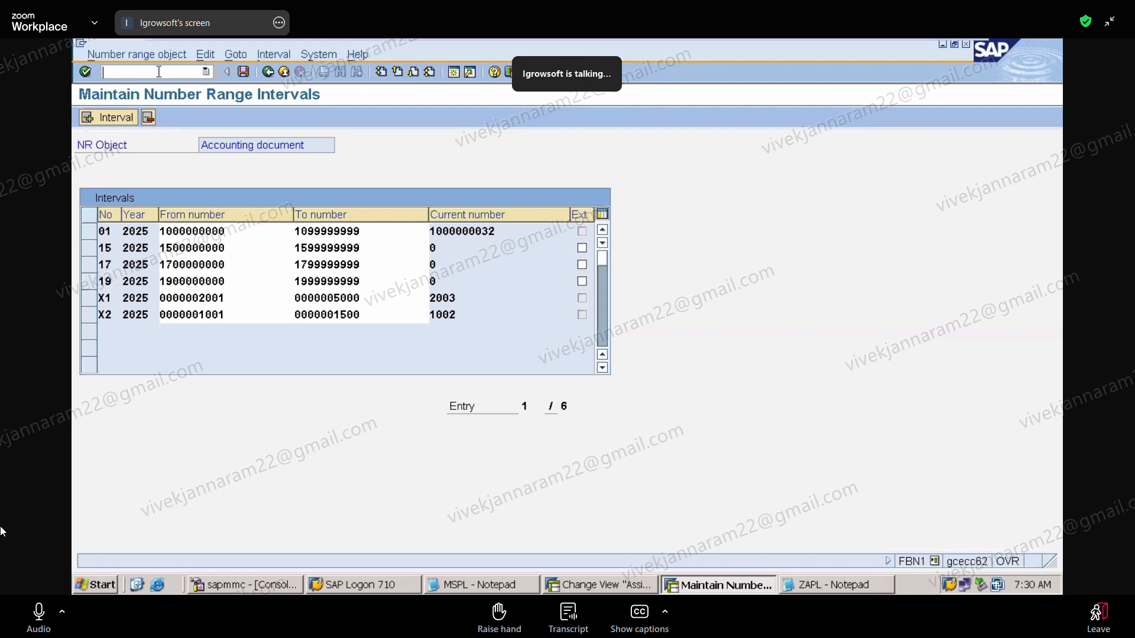
{"action": "type", "text": "/nsnro"}
{"action": "key", "text": "Return"}
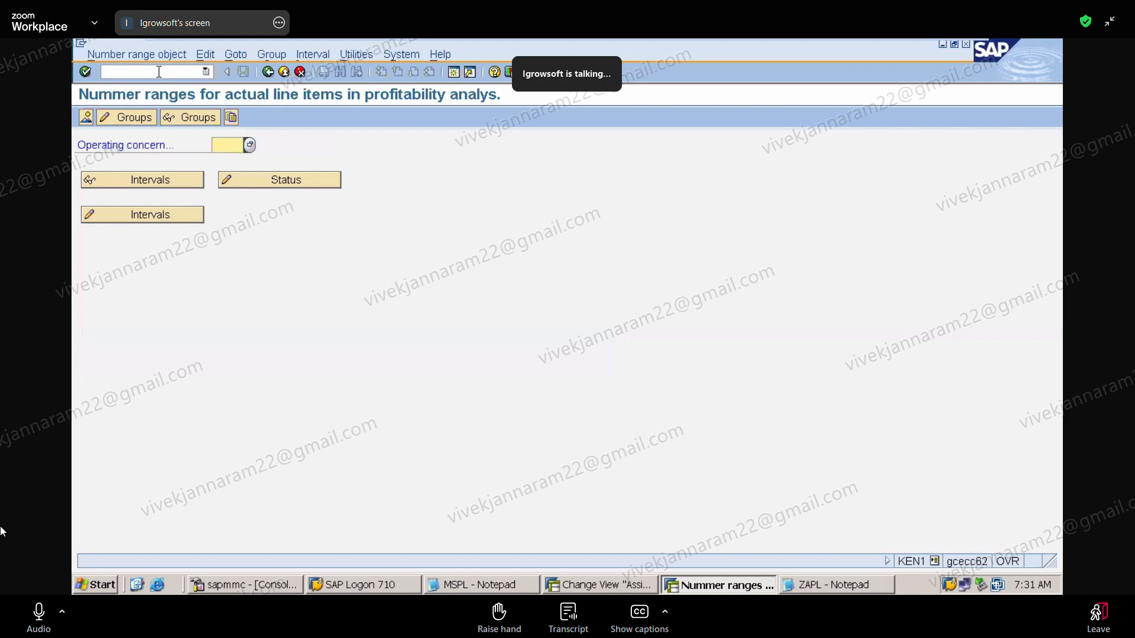
{"action": "type", "text": "ZA"}
{"action": "left_click", "coordinate": [226, 159]}
{"action": "left_click", "coordinate": [128, 120]}
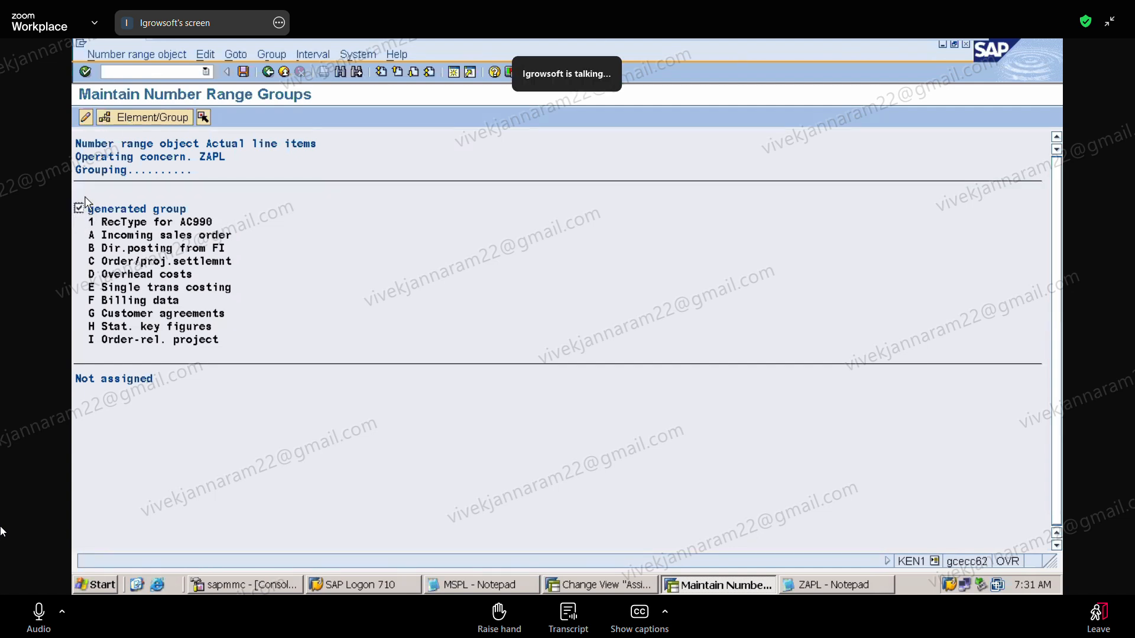
{"action": "left_click", "coordinate": [312, 54]}
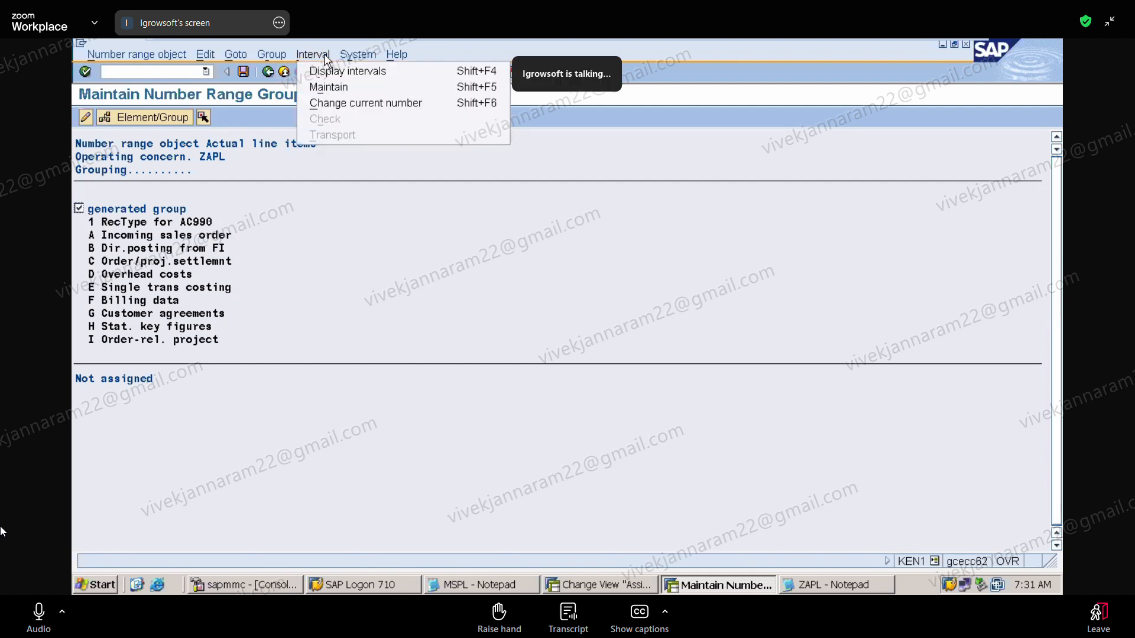
{"action": "left_click", "coordinate": [350, 89]}
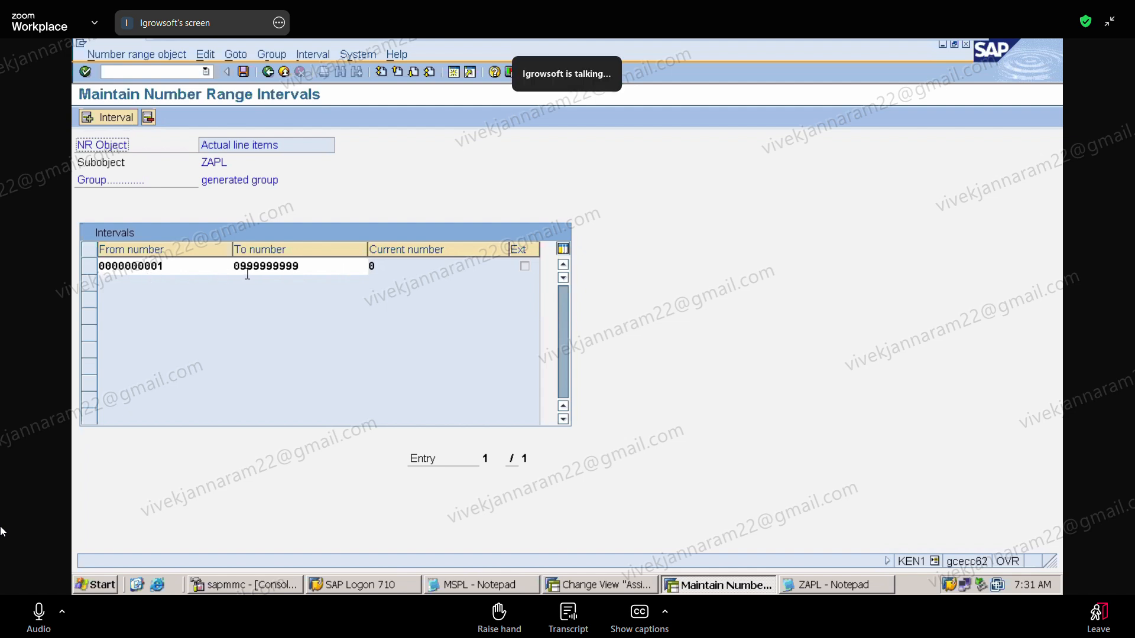
Recheck the generated group's intervals and its interval insertion dialog without adding an entry, and return to SAP Easy Access
{"action": "left_click", "coordinate": [268, 73]}
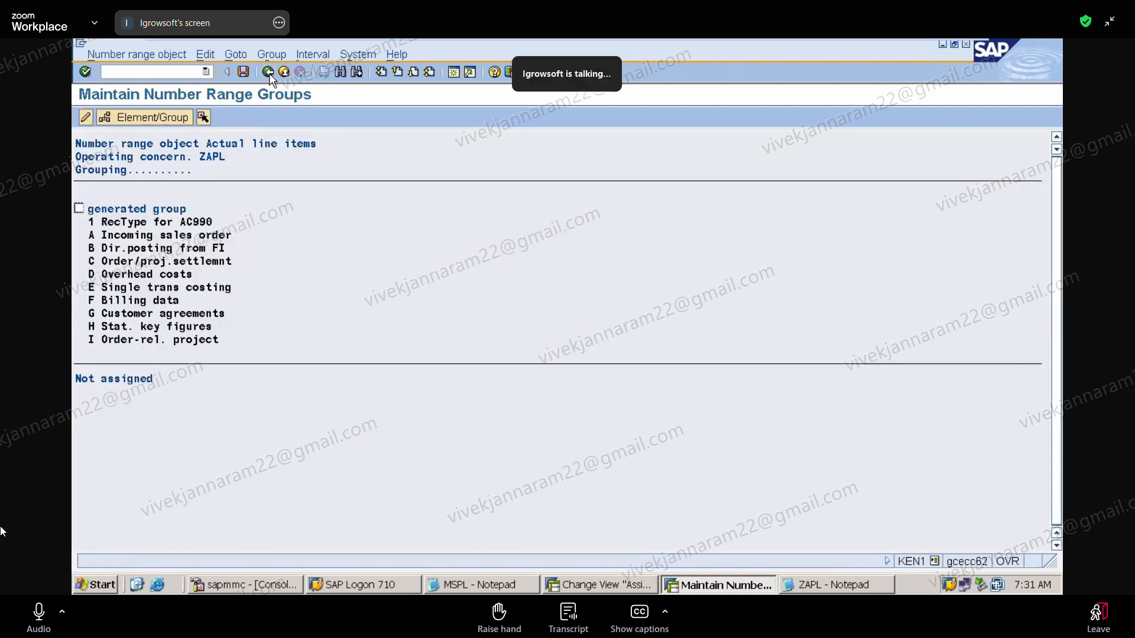
{"action": "left_click", "coordinate": [81, 209]}
{"action": "left_click", "coordinate": [311, 56]}
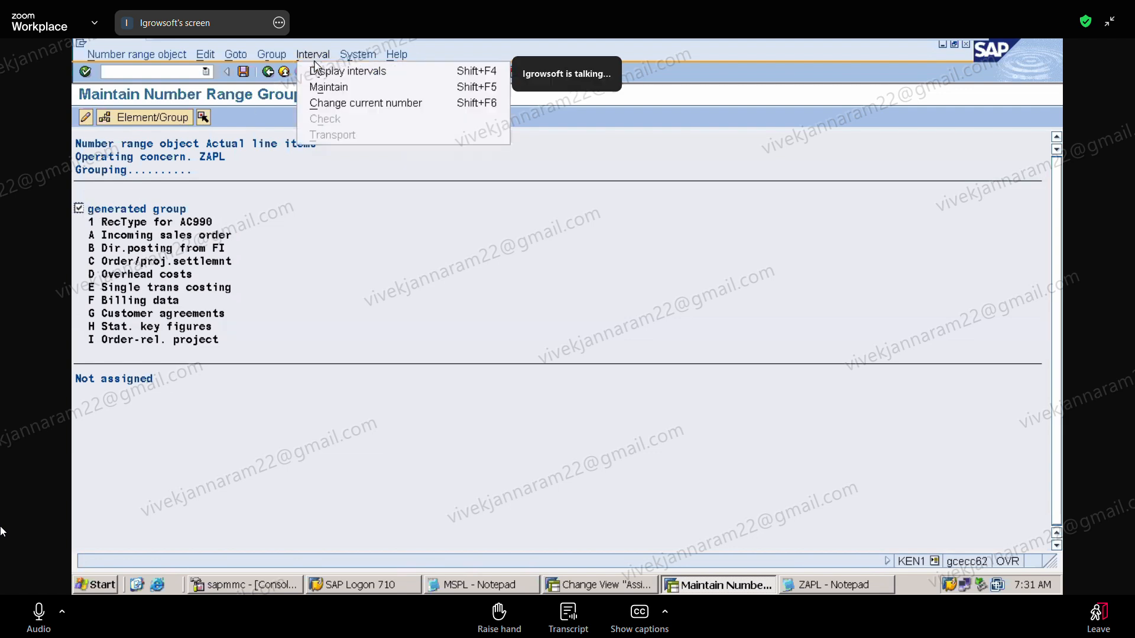
{"action": "left_click", "coordinate": [329, 87]}
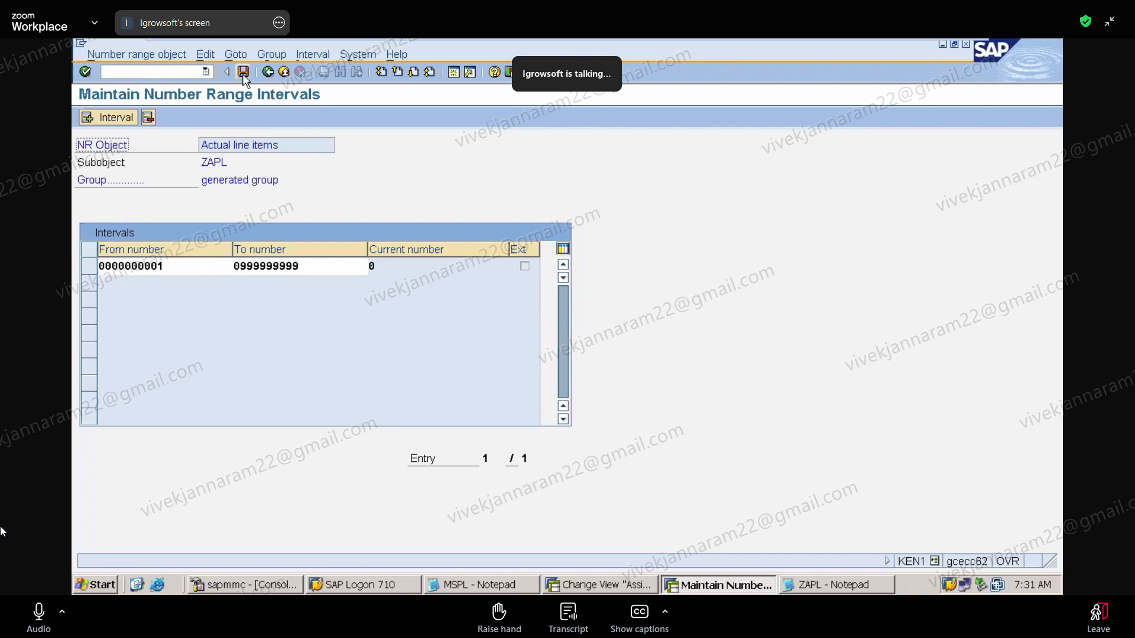
{"action": "left_click", "coordinate": [96, 118]}
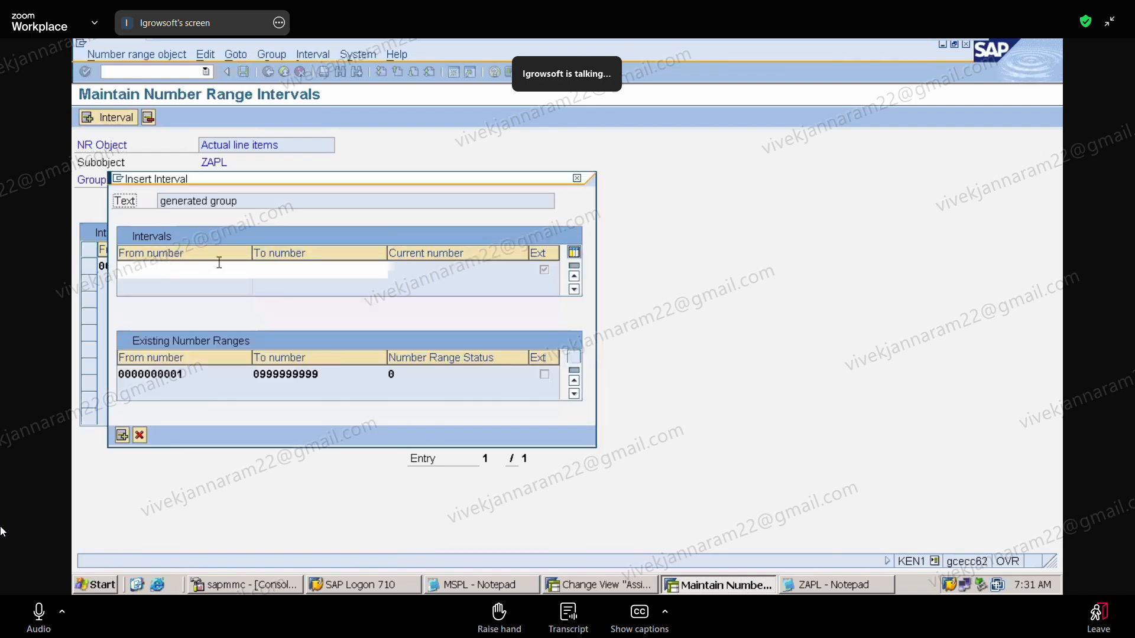
{"action": "left_click", "coordinate": [577, 179]}
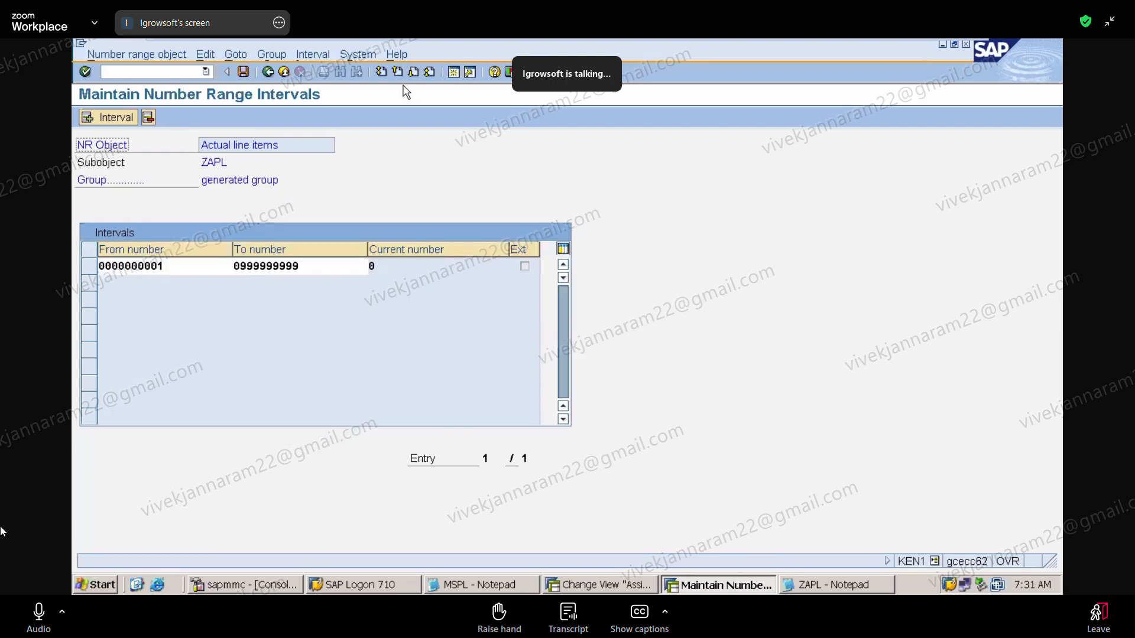
{"action": "left_click", "coordinate": [271, 72]}
{"action": "left_click", "coordinate": [271, 72]}
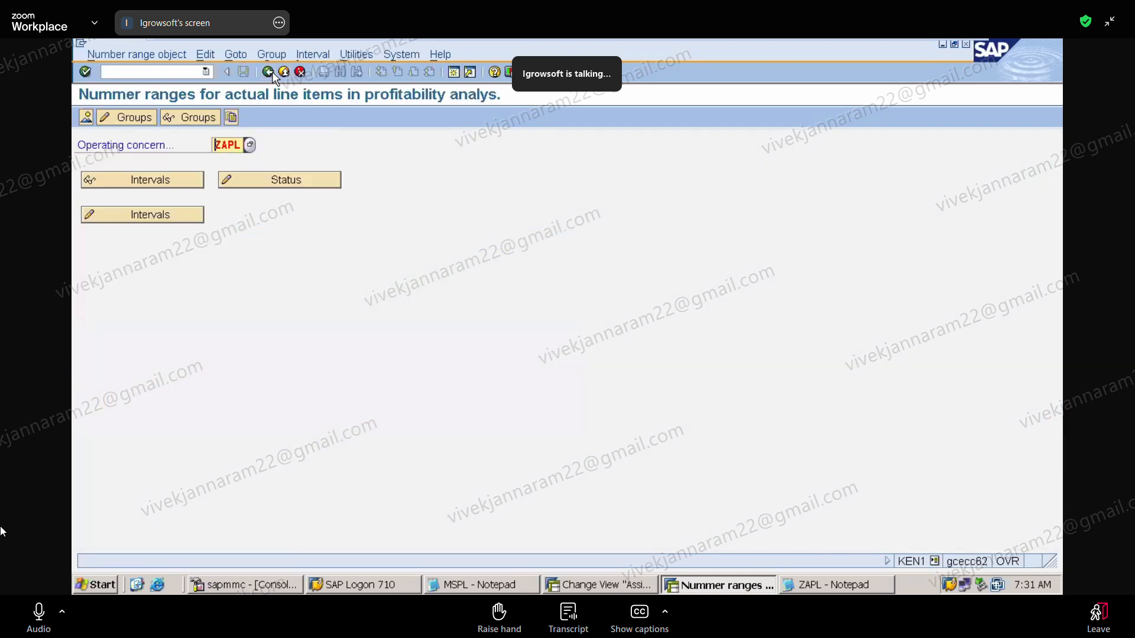
{"action": "left_click", "coordinate": [272, 72]}
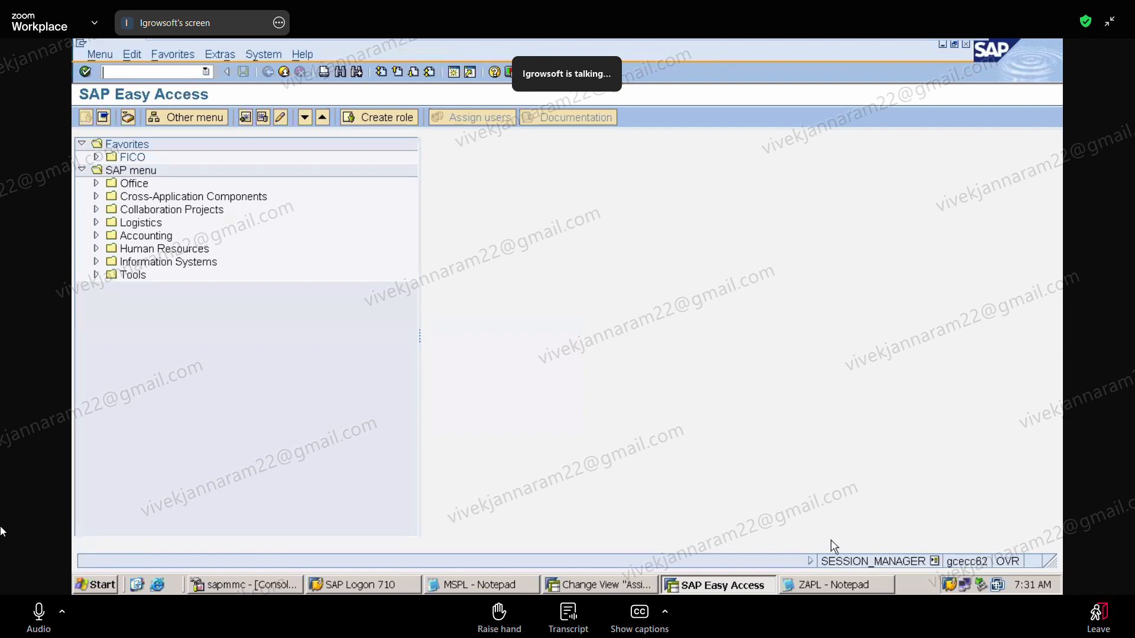
Switch to the ZAPL Notepad file and add the line "6) ASSIGN SD CONDITIONS TO COPA VALUE FIELDS : KE4I" below the KEN1 entry
{"action": "key", "text": "alt+Tab"}
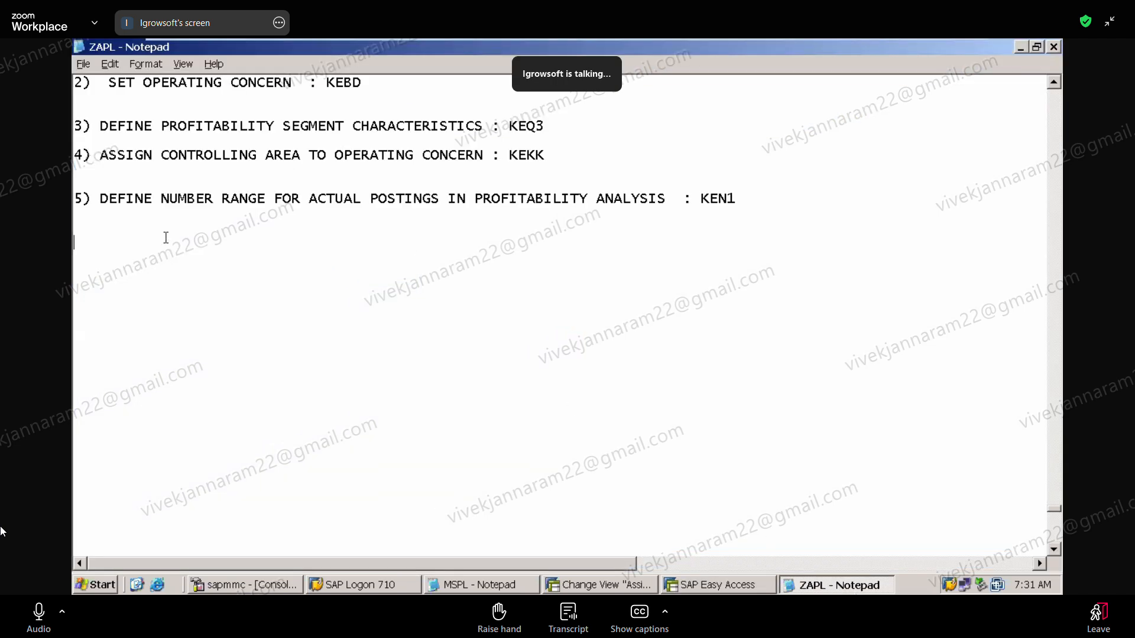
{"action": "type", "text": "6)  ASSIGN SD CONDITION"}
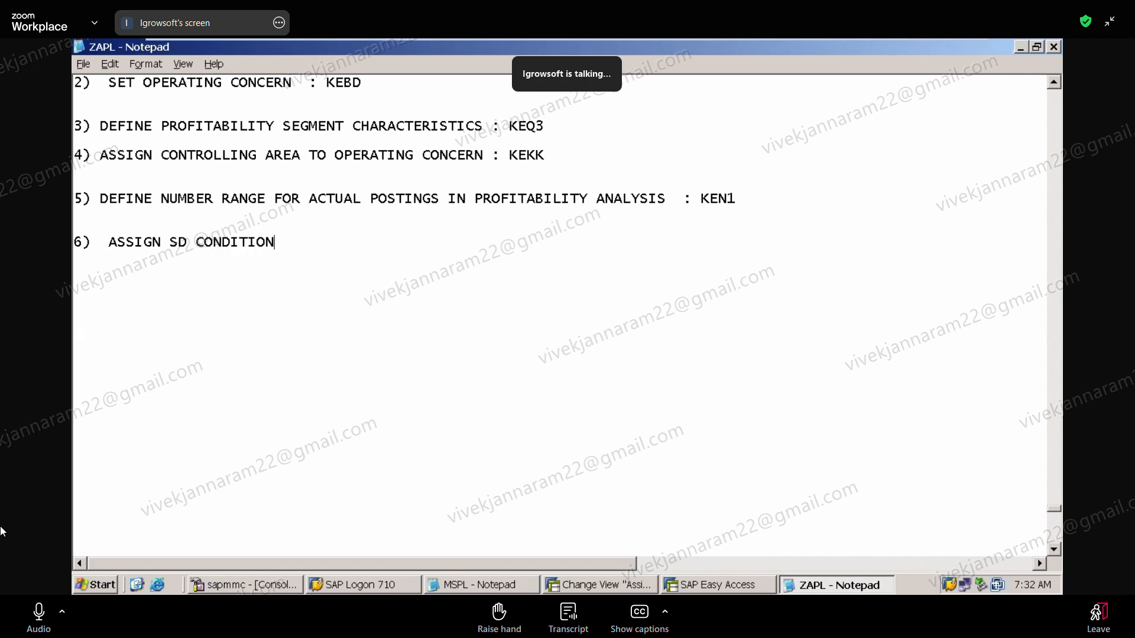
{"action": "type", "text": "S TO CP"}
{"action": "key", "text": "BackSpace"}
{"action": "type", "text": "OPA VALUE"}
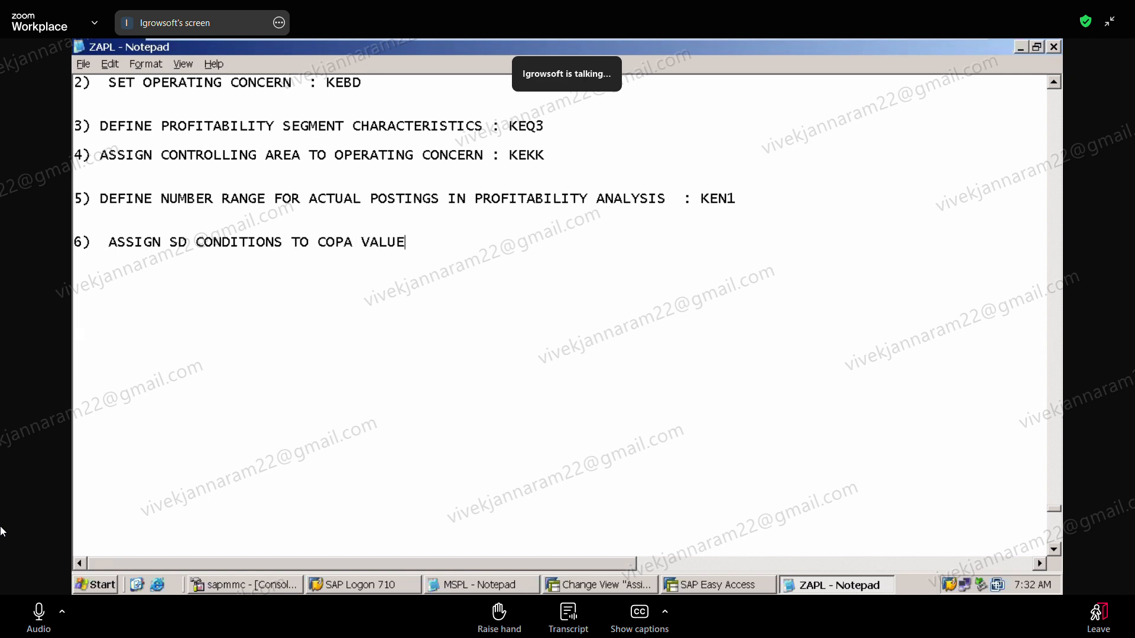
{"action": "type", "text": " FIELDS  :"}
{"action": "type", "text": "KE4I"}
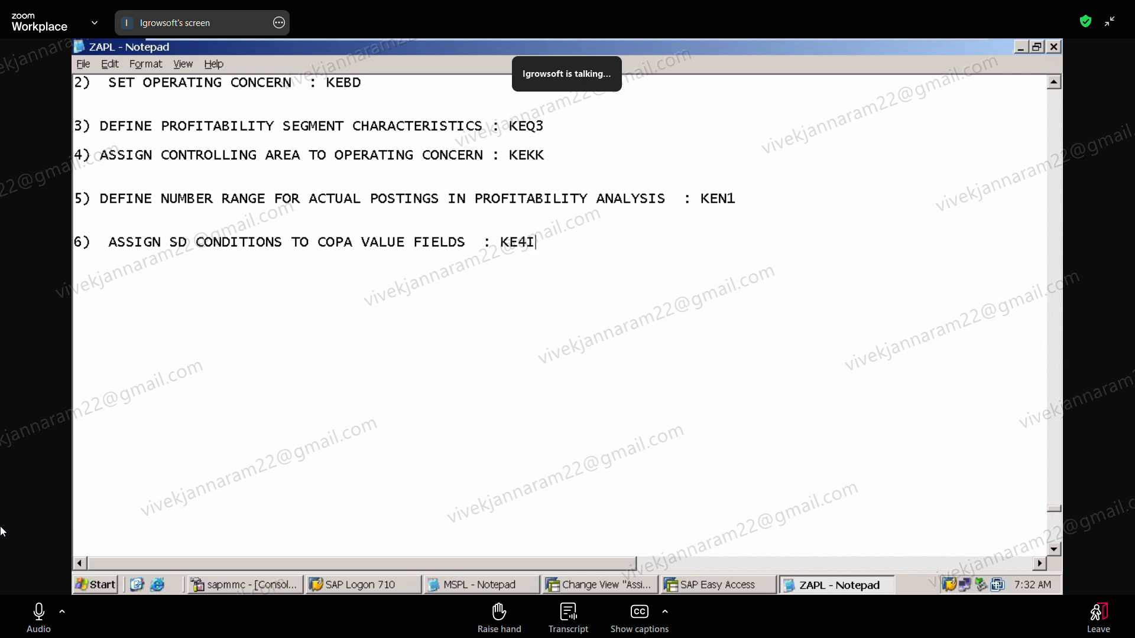
Below the KE4I entry, add the mappings "PR00 ------> VV010" and "VPRS ------> VV140" on consecutive lines, removing the extra blank lines
{"action": "key", "text": "Return"}
{"action": "type", "text": "PR00 ------>  VV01"}
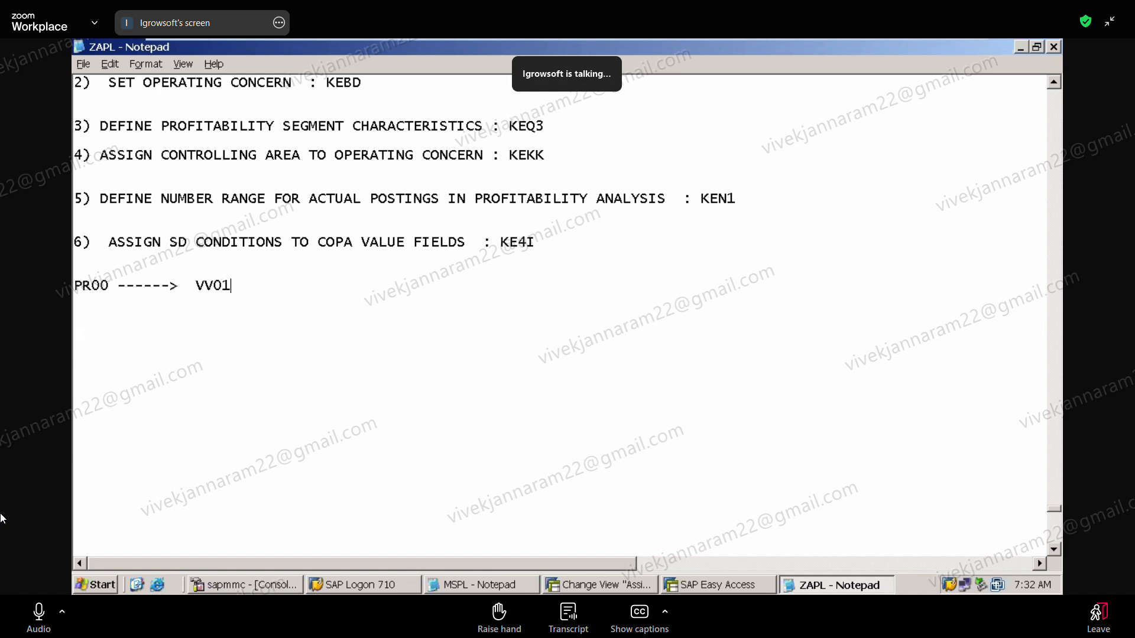
{"action": "type", "text": "0"}
{"action": "key", "text": "Return"}
{"action": "type", "text": "VPRS ------>  VV"}
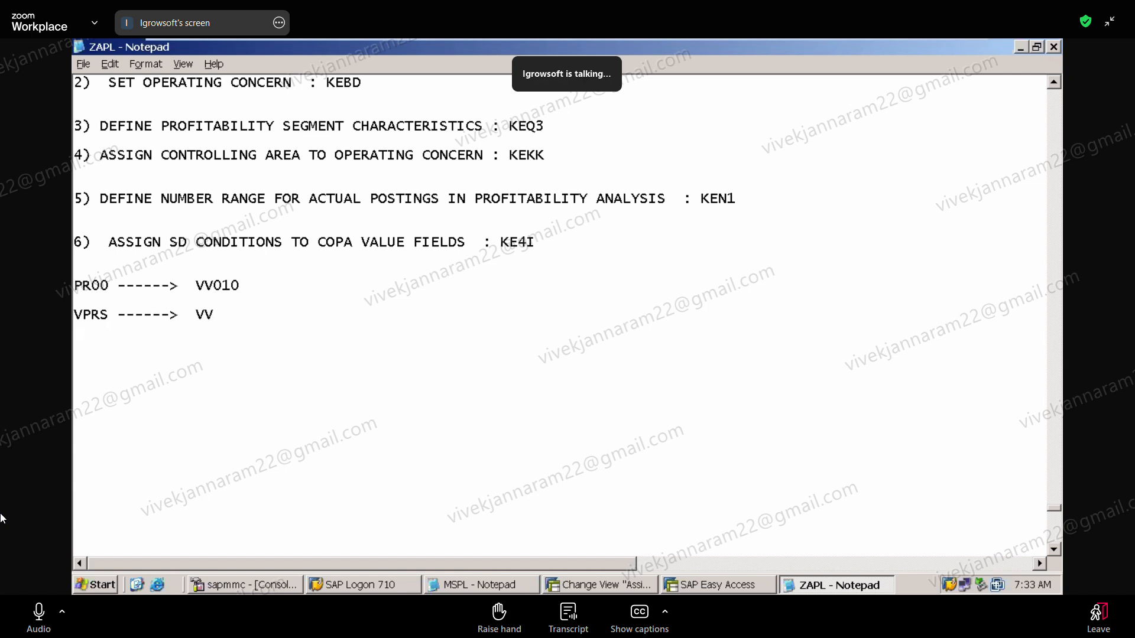
{"action": "type", "text": "140"}
{"action": "left_click", "coordinate": [81, 294]}
{"action": "key", "text": "Delete"}
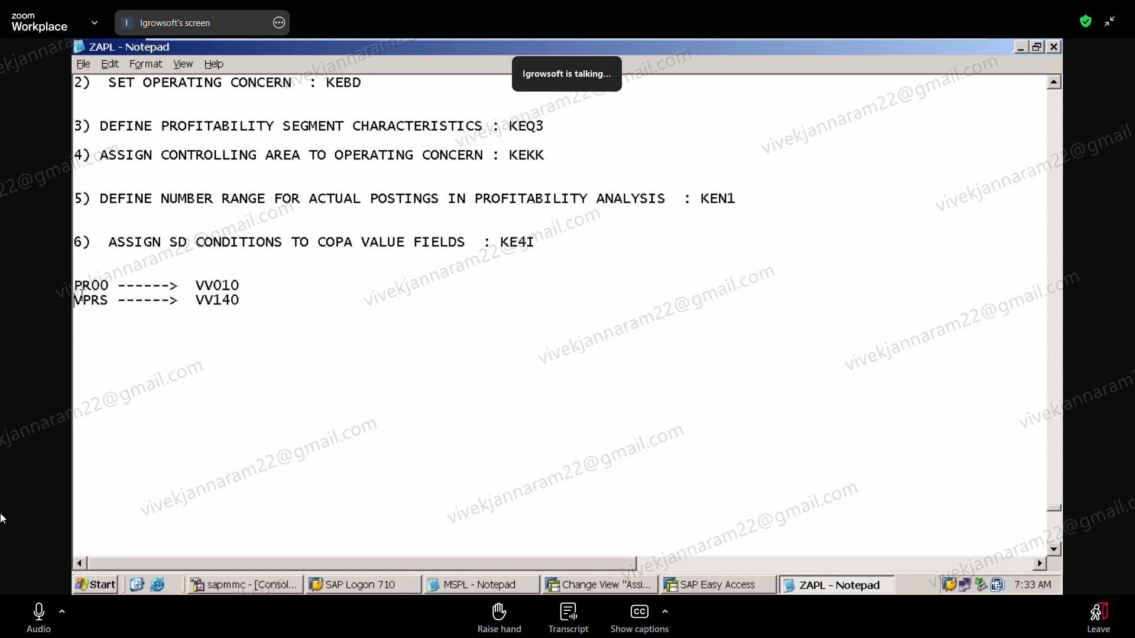
{"action": "left_click", "coordinate": [98, 266]}
{"action": "key", "text": "Delete"}
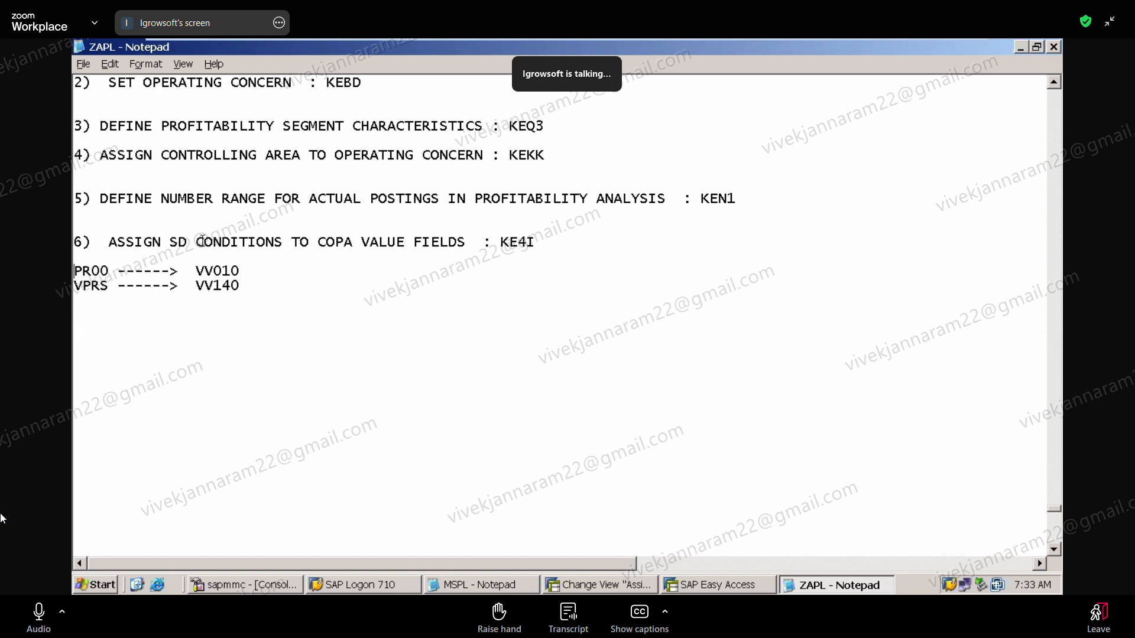
Insert the word "PRICING" before "CONDITIONS" in the KE4I line of the notes
{"action": "left_click", "coordinate": [196, 241]}
{"action": "type", "text": "PRICING"}
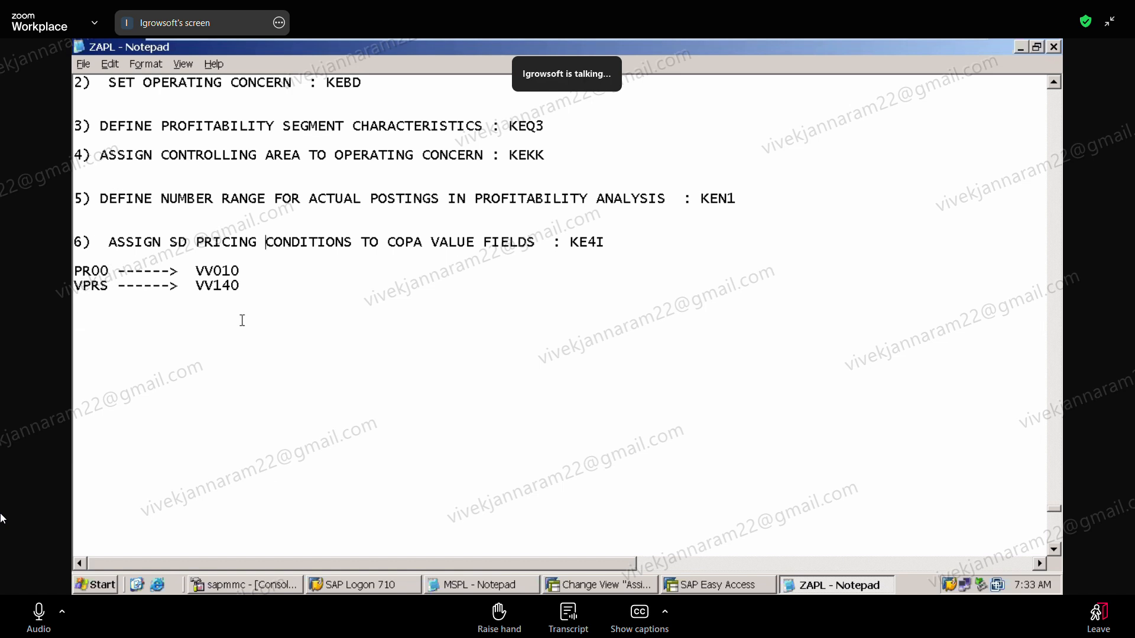
{"action": "left_click", "coordinate": [242, 320]}
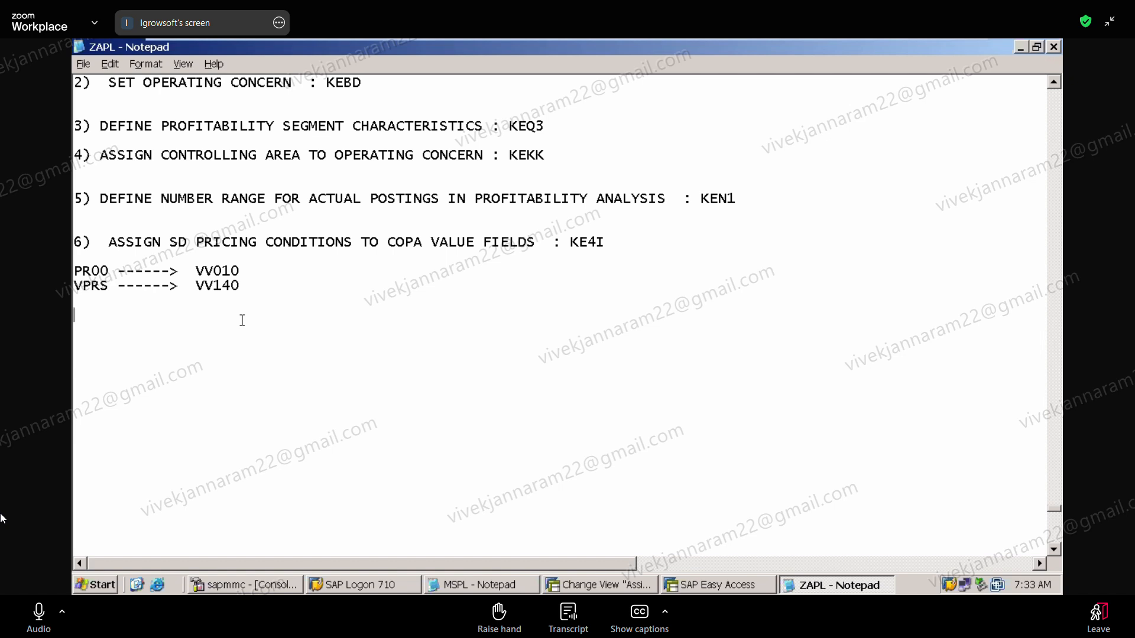
Switch to SAP Easy Access, start transaction KE4I and add a new entry assigning condition type PR00 to value field VV010
{"action": "left_click", "coordinate": [757, 585]}
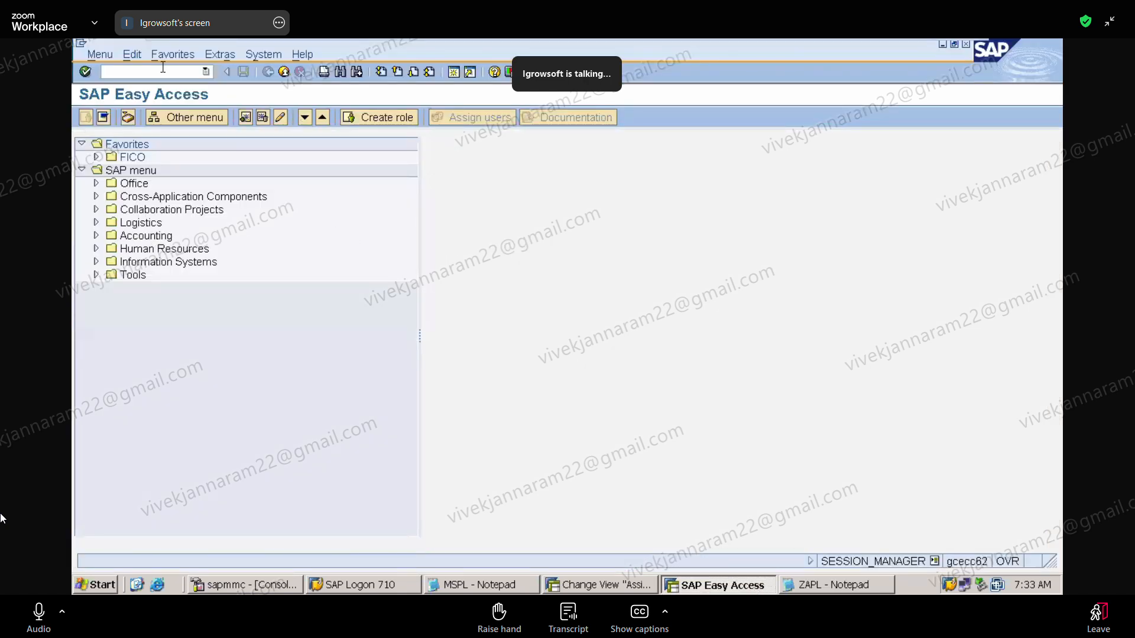
{"action": "type", "text": "/NKE4I"}
{"action": "key", "text": "Return"}
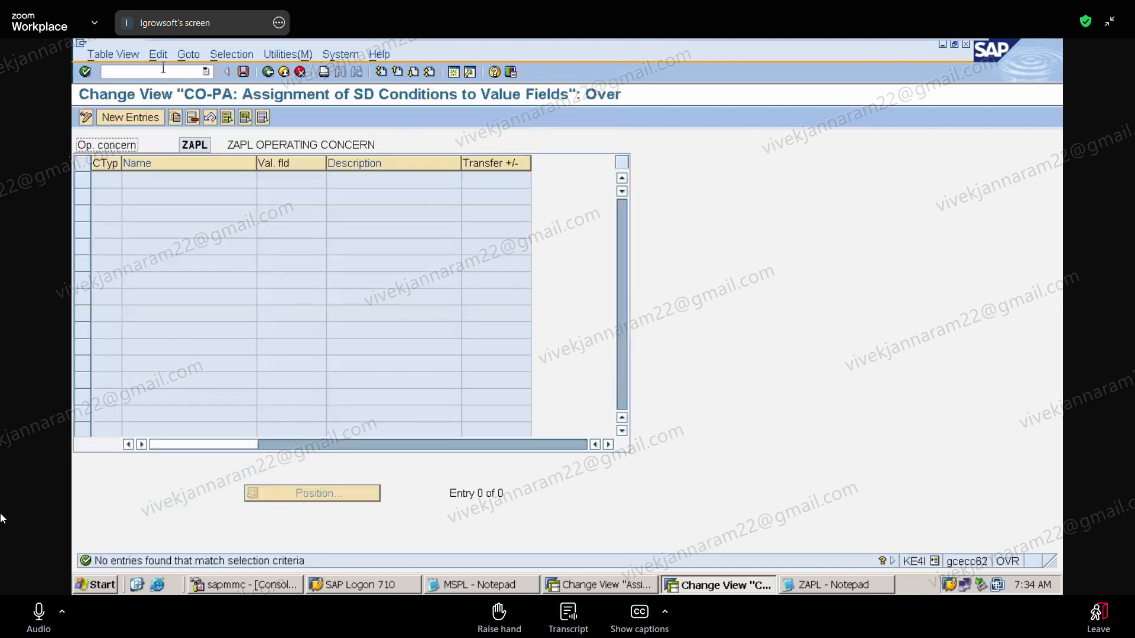
{"action": "left_click", "coordinate": [150, 117]}
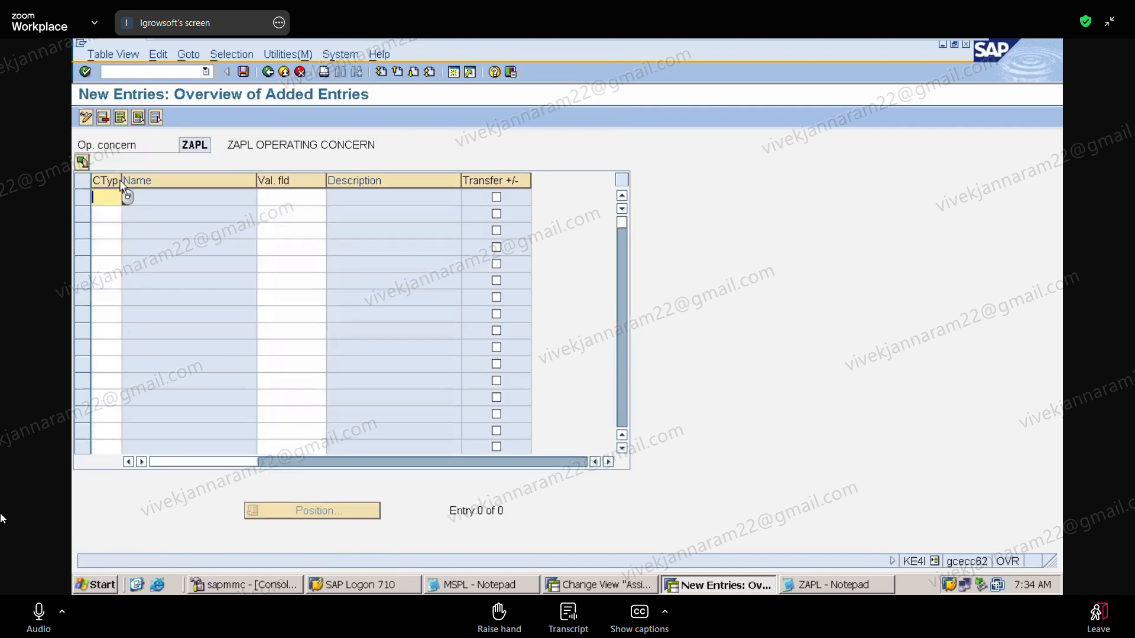
{"action": "type", "text": "P"}
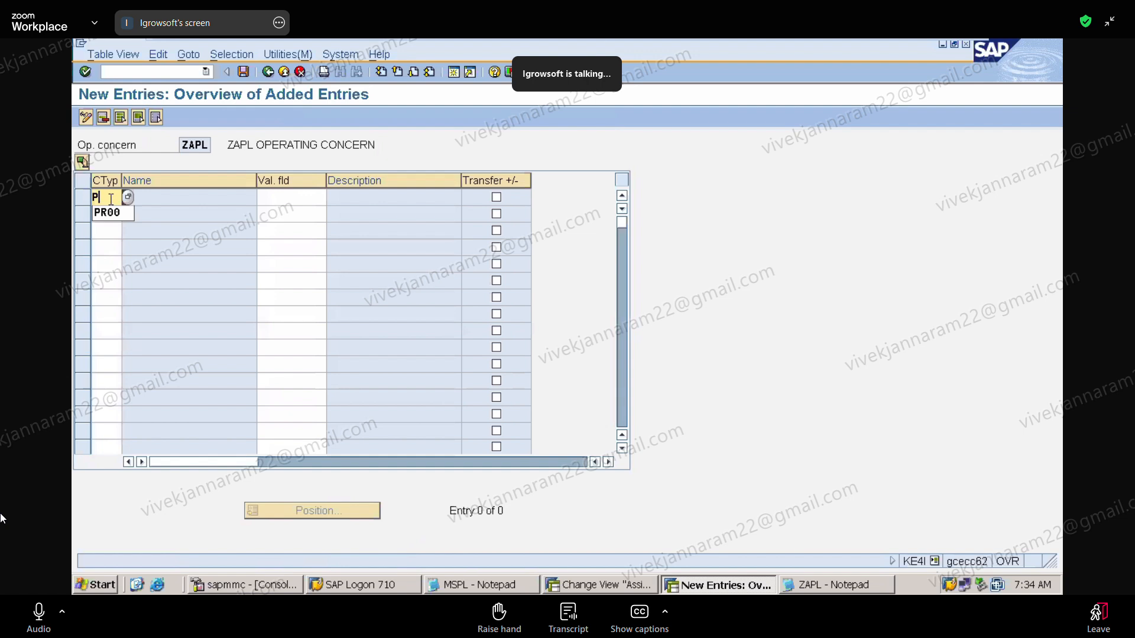
{"action": "type", "text": "R00"}
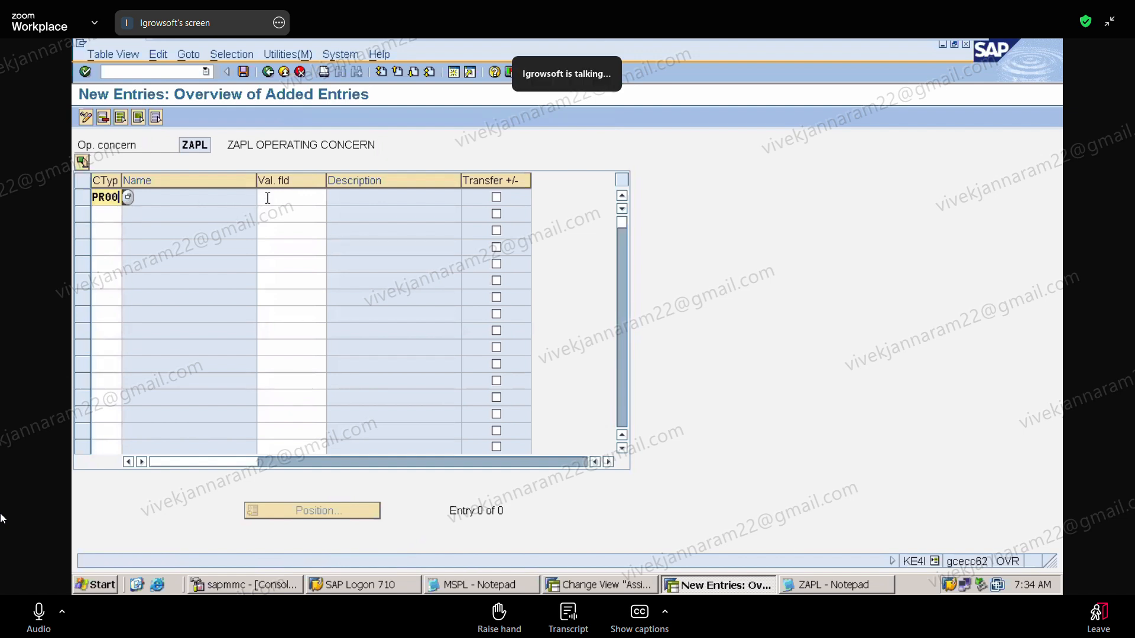
{"action": "left_click", "coordinate": [268, 198]}
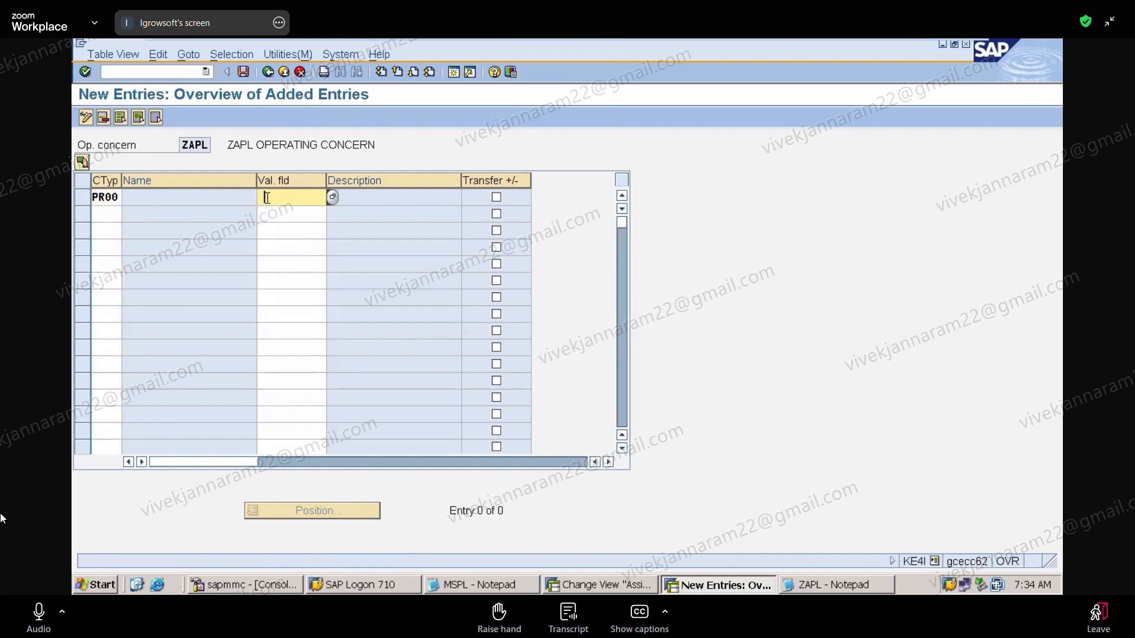
{"action": "left_click", "coordinate": [332, 198]}
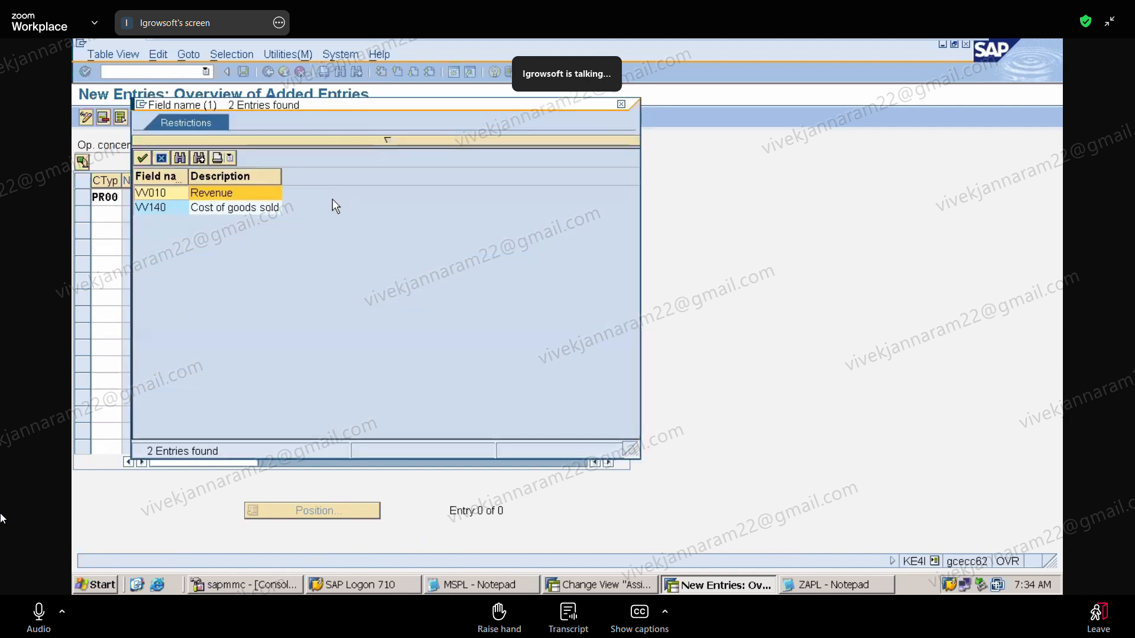
{"action": "double_click", "coordinate": [173, 193]}
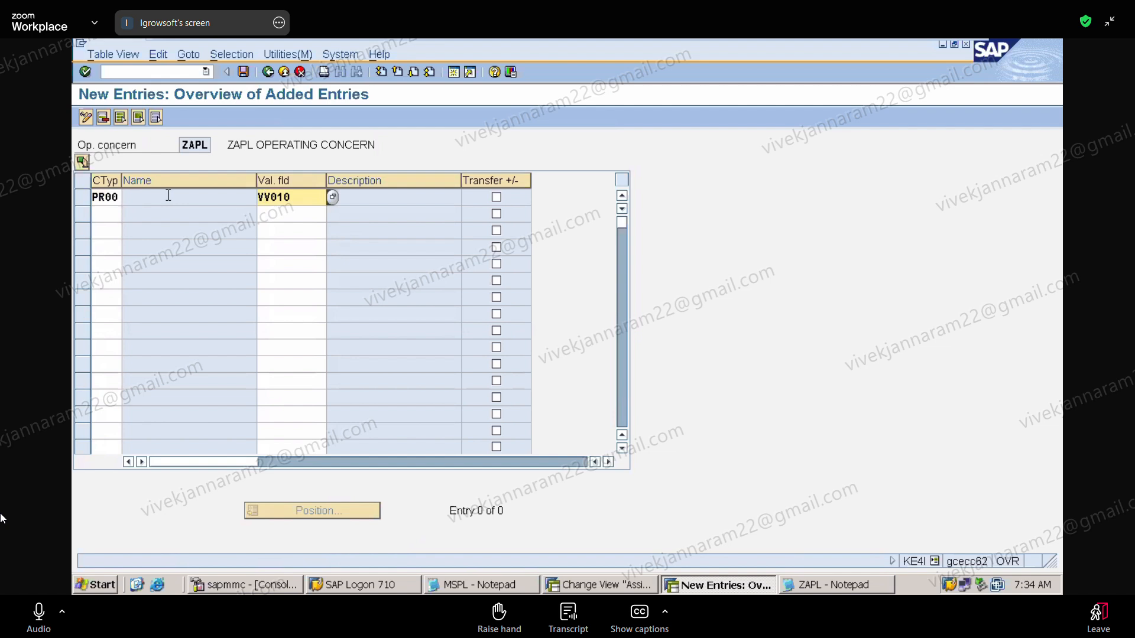
Add a second entry assigning condition type VPRS to value field VV140 and validate the entries
{"action": "left_click", "coordinate": [97, 215]}
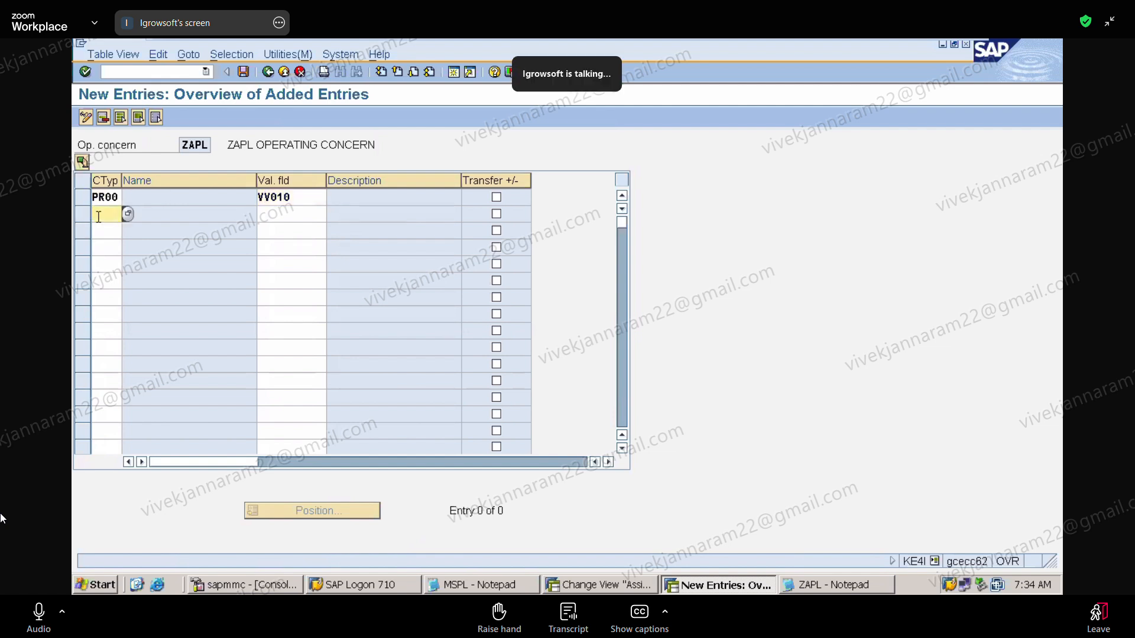
{"action": "type", "text": "VPRS"}
{"action": "left_click", "coordinate": [281, 214]}
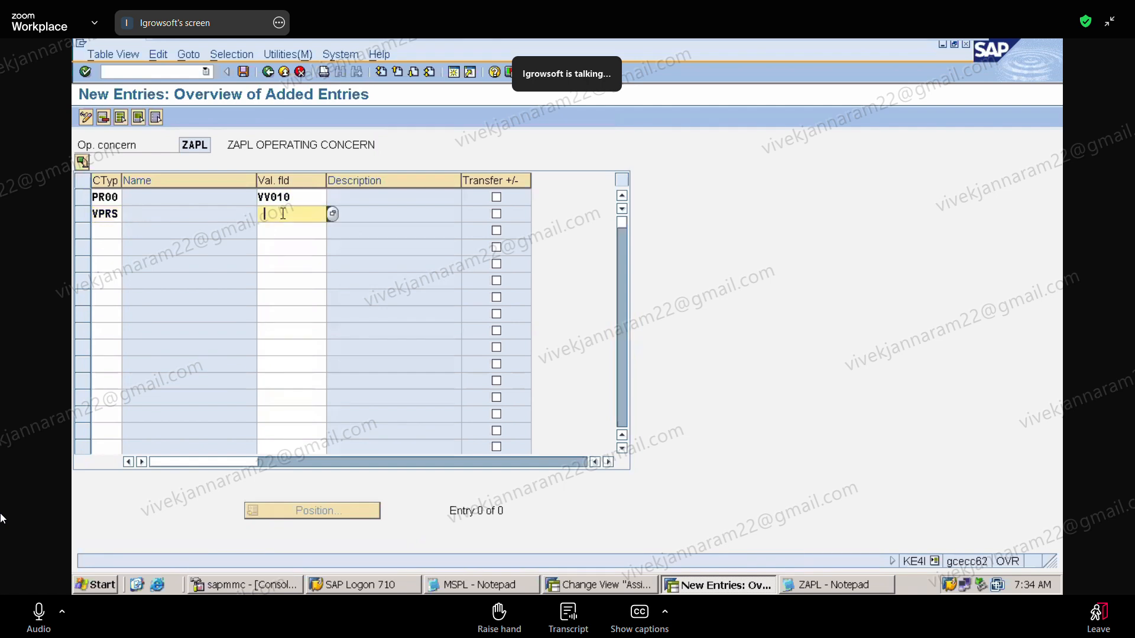
{"action": "left_click", "coordinate": [332, 214]}
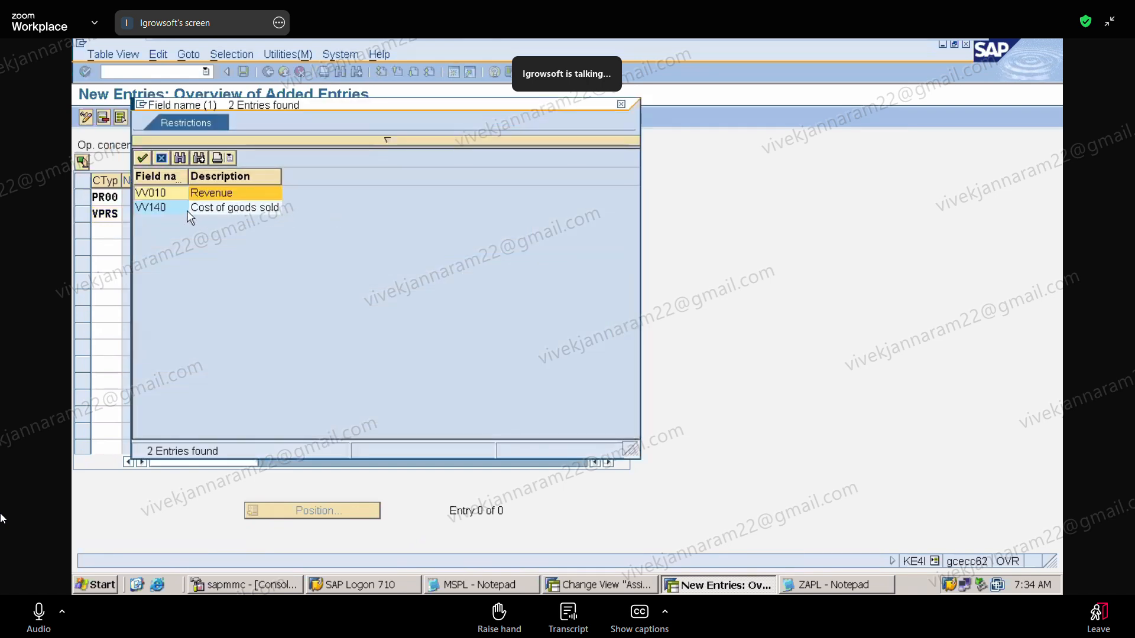
{"action": "double_click", "coordinate": [188, 209]}
{"action": "key", "text": "Return"}
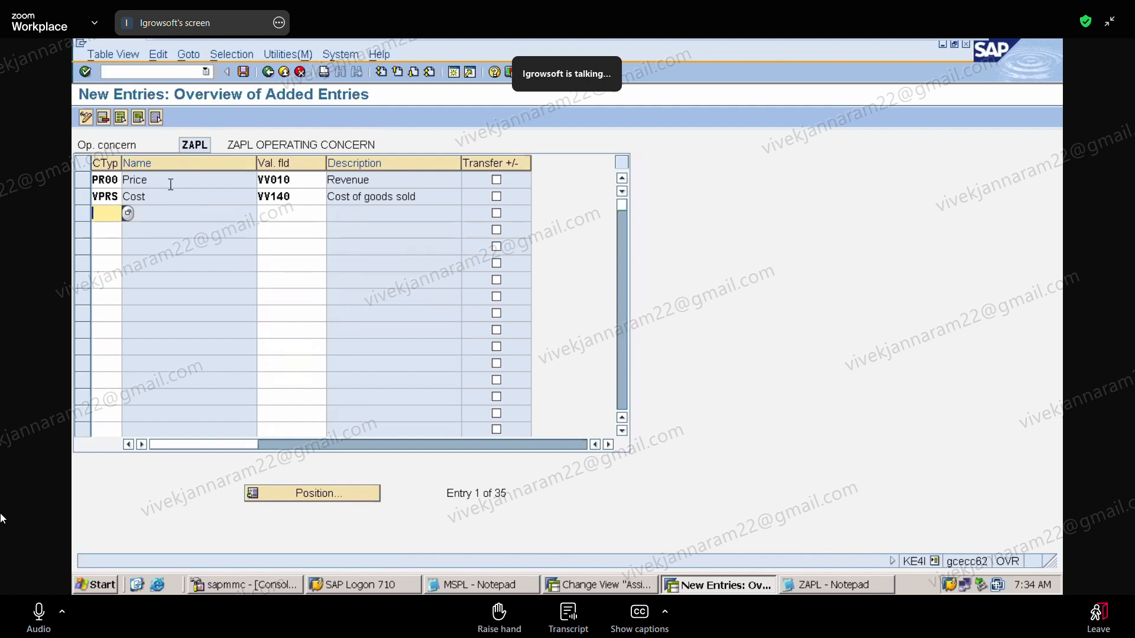
Save the condition assignments to the COPA customizing request and return to SAP Easy Access
{"action": "left_click", "coordinate": [244, 72]}
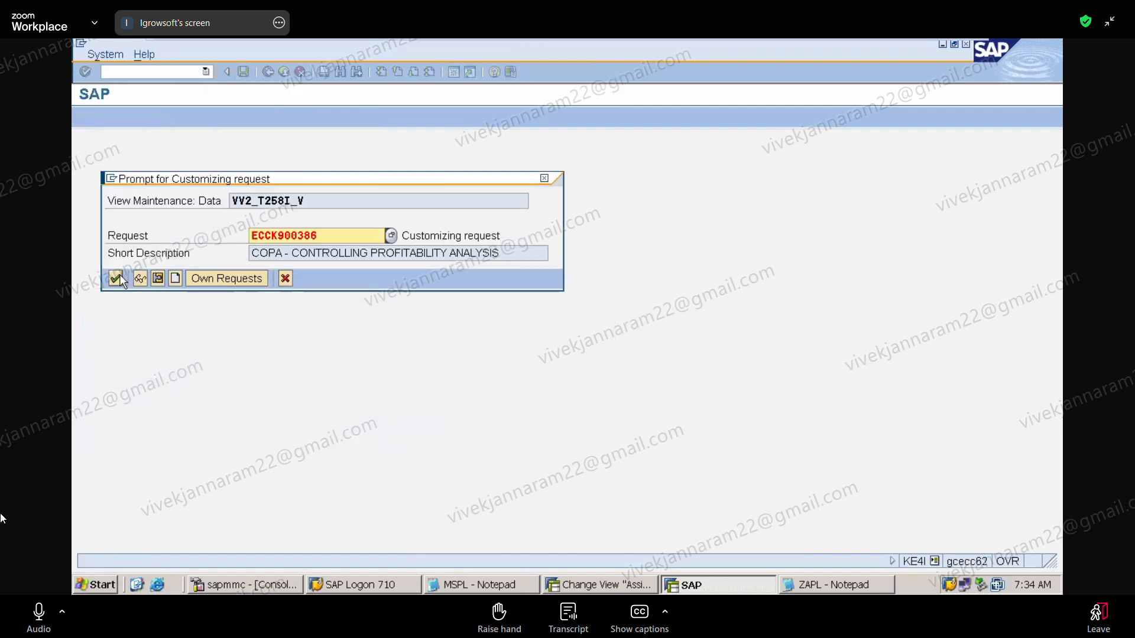
{"action": "left_click", "coordinate": [116, 277]}
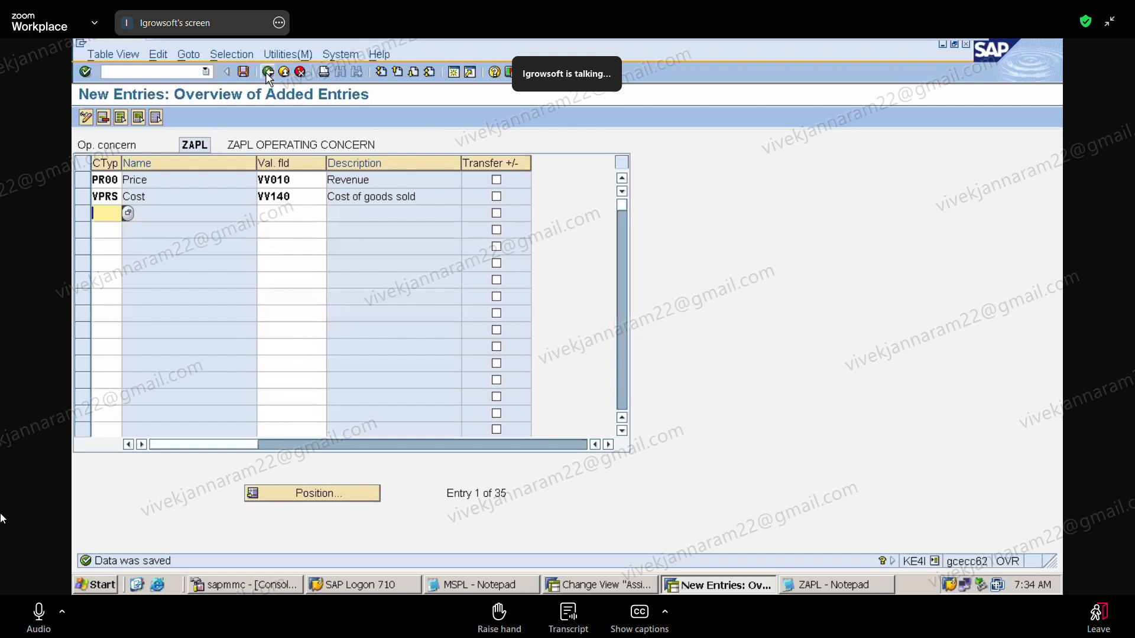
{"action": "left_click", "coordinate": [267, 72]}
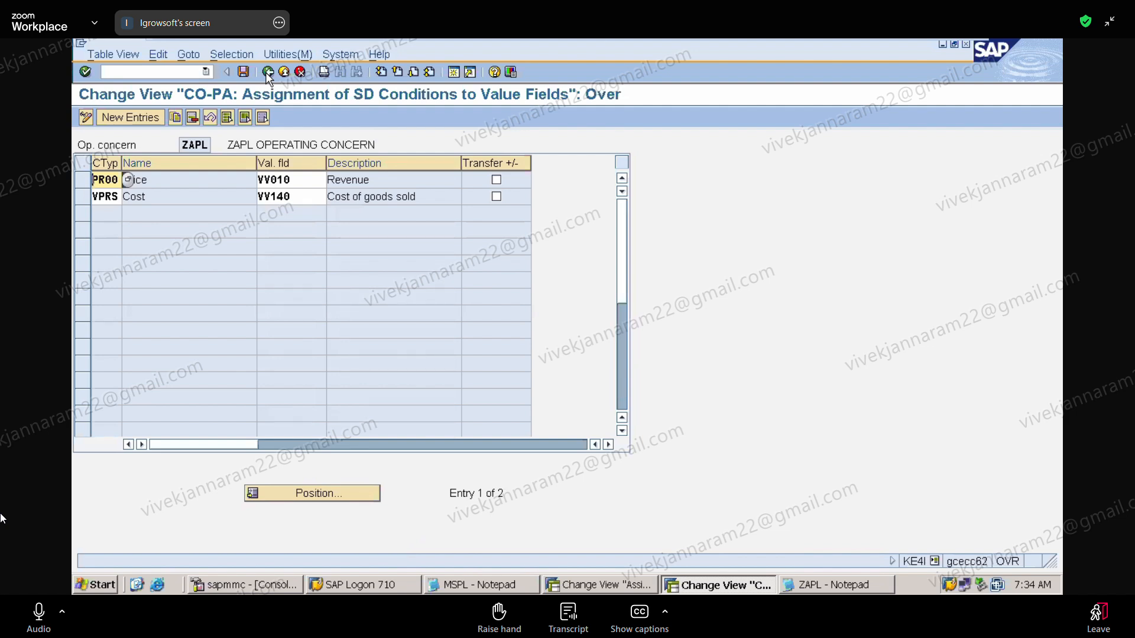
{"action": "left_click", "coordinate": [267, 71]}
Reopen transaction KE4I and review the saved PR00 and VPRS value field assignments
{"action": "left_click", "coordinate": [206, 72]}
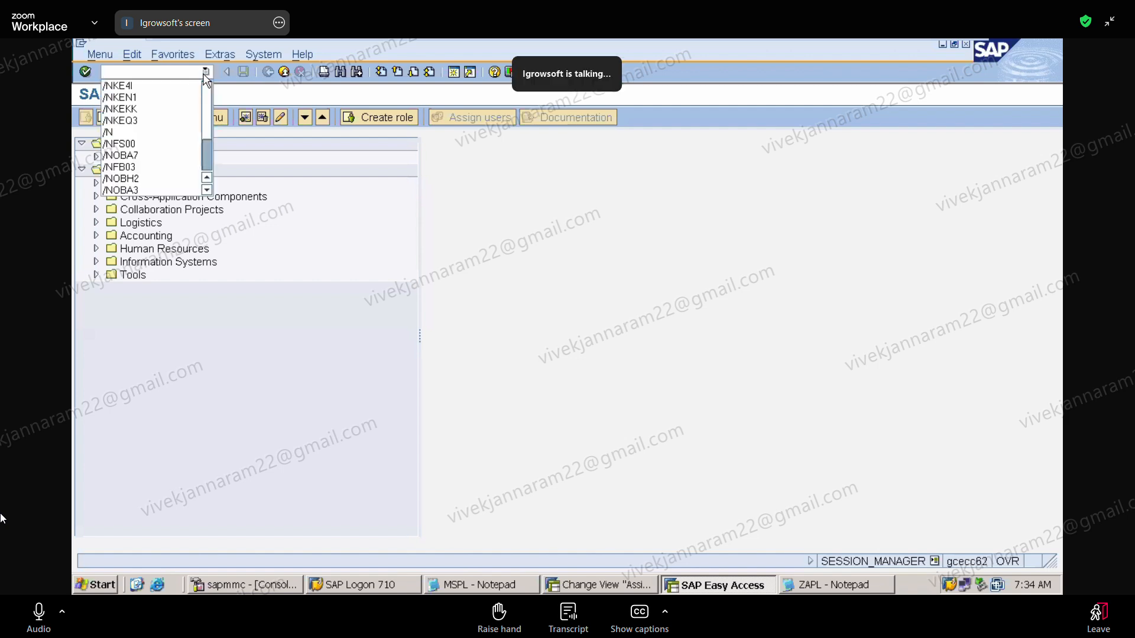
{"action": "left_click", "coordinate": [189, 85]}
{"action": "key", "text": "Return"}
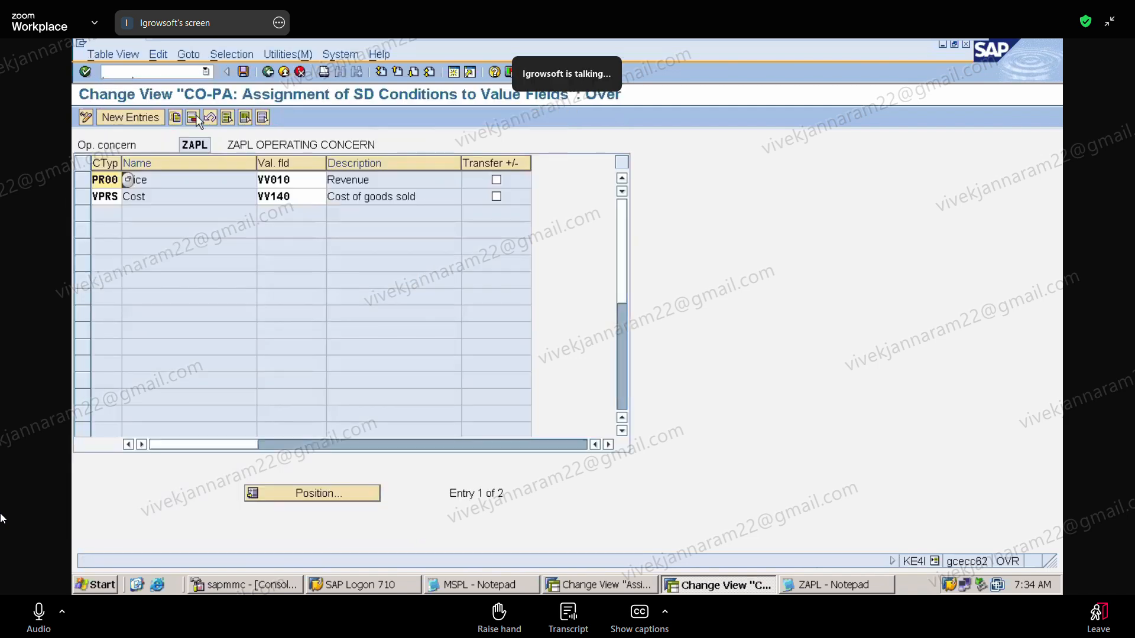
{"action": "left_click", "coordinate": [304, 197]}
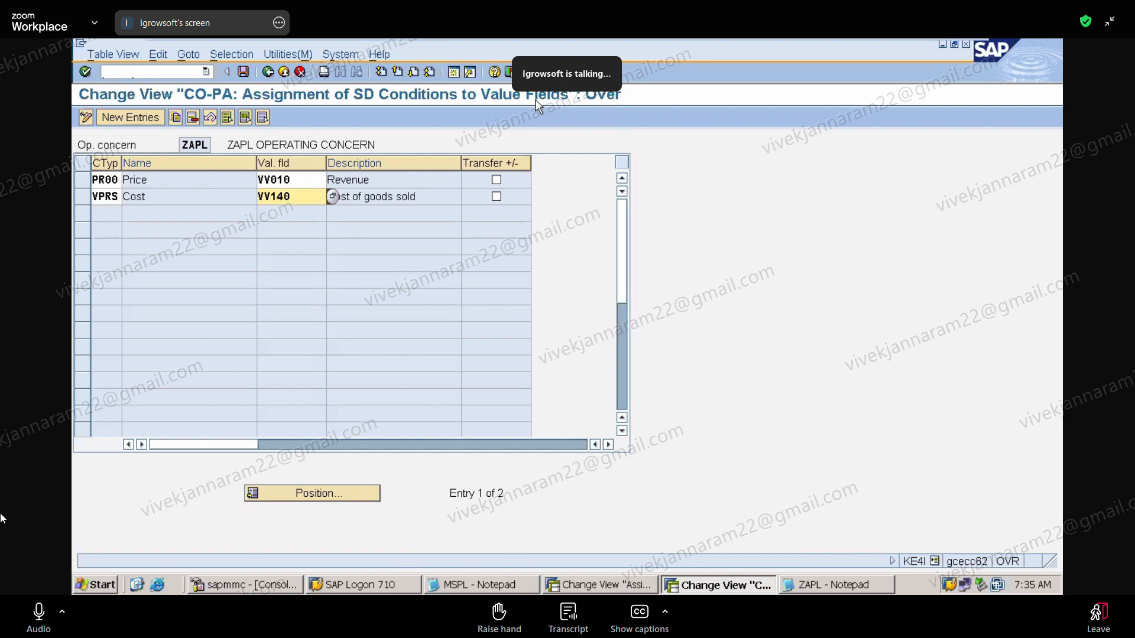
{"action": "left_click", "coordinate": [244, 72]}
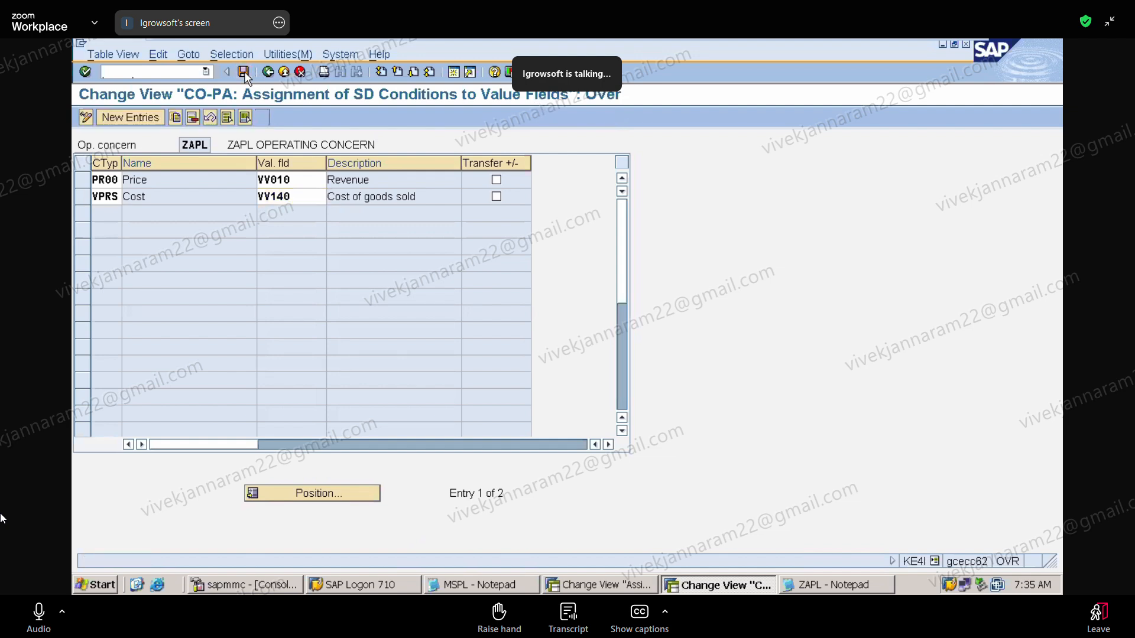
Switch to the ZAPL Notepad file and add the line "7) MAINTAIN PA TRANSFER STRUCTURE FOR DIRECT POSTINGS FROM FI : KEI2" below the VPRS mapping
{"action": "left_click", "coordinate": [853, 588]}
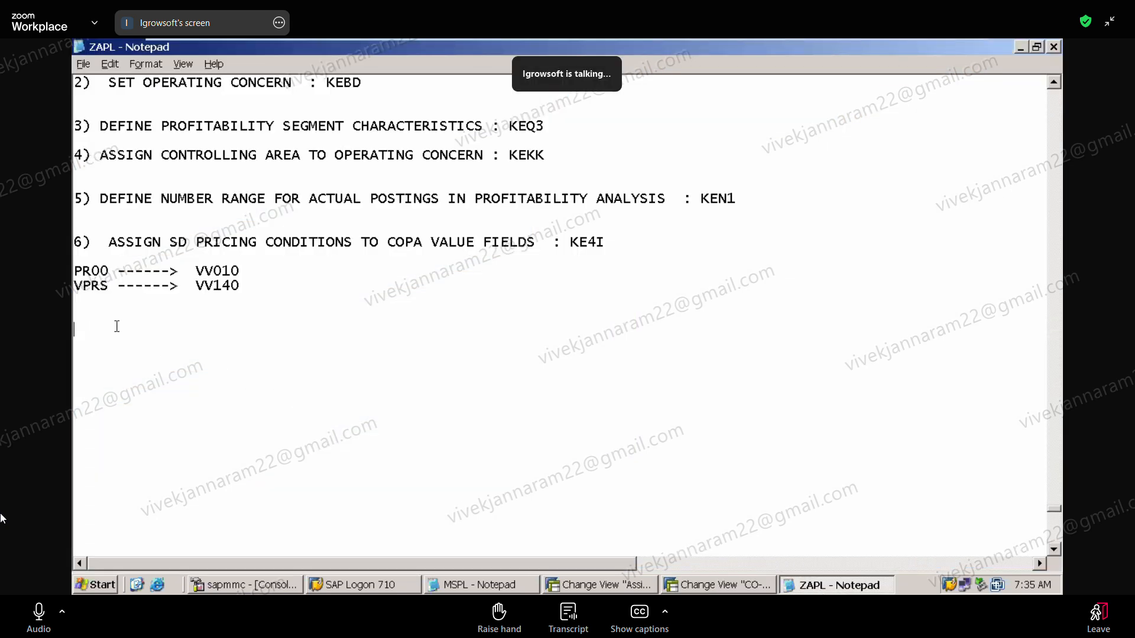
{"action": "type", "text": "7) MAINTAI"}
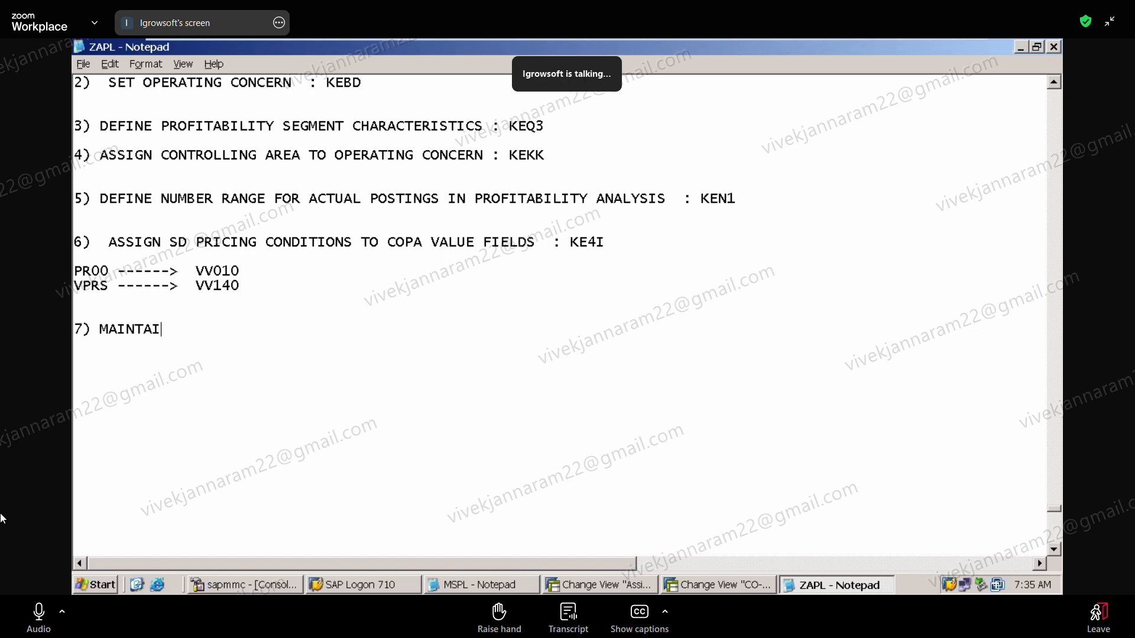
{"action": "type", "text": "N PA TRANS"}
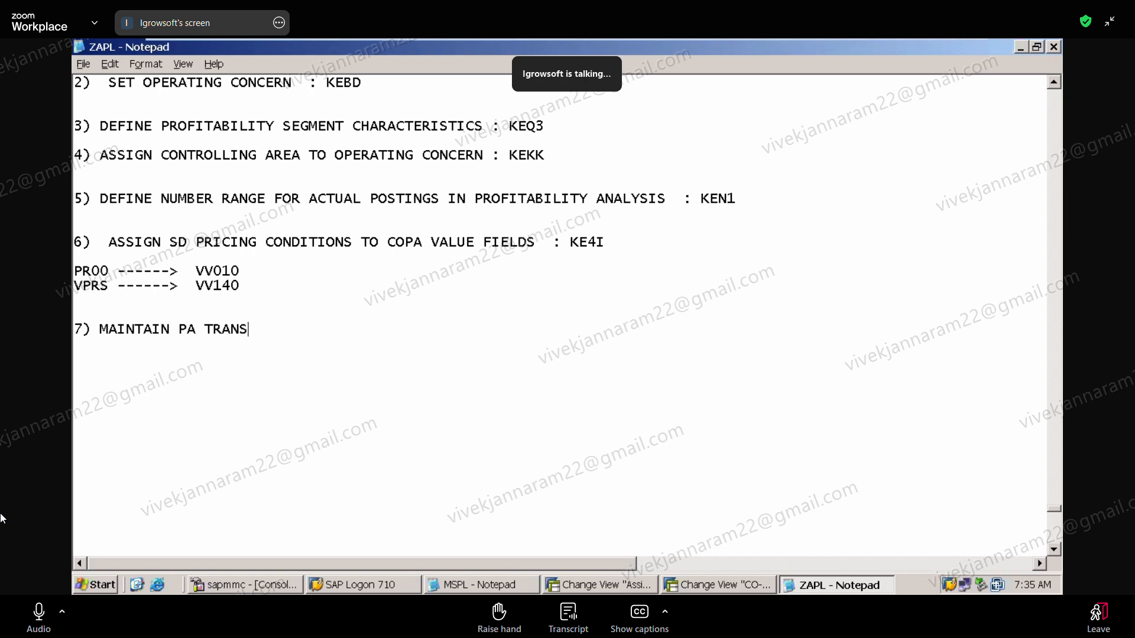
{"action": "type", "text": "FER STUR"}
{"action": "key", "text": "BackSpace"}
{"action": "key", "text": "BackSpace"}
{"action": "type", "text": "RUCTURE TO"}
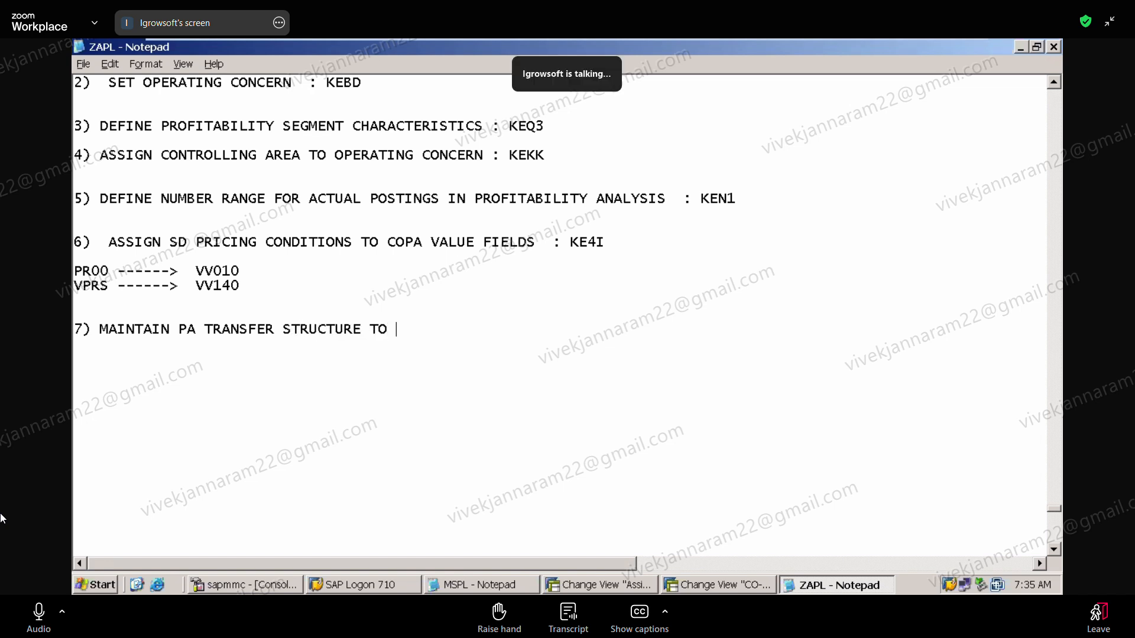
{"action": "key", "text": "BackSpace"}
{"action": "key", "text": "BackSpace"}
{"action": "type", "text": "FOR DIKE"}
{"action": "key", "text": "BackSpace"}
{"action": "key", "text": "BackSpace"}
{"action": "type", "text": "RECT POSTING"}
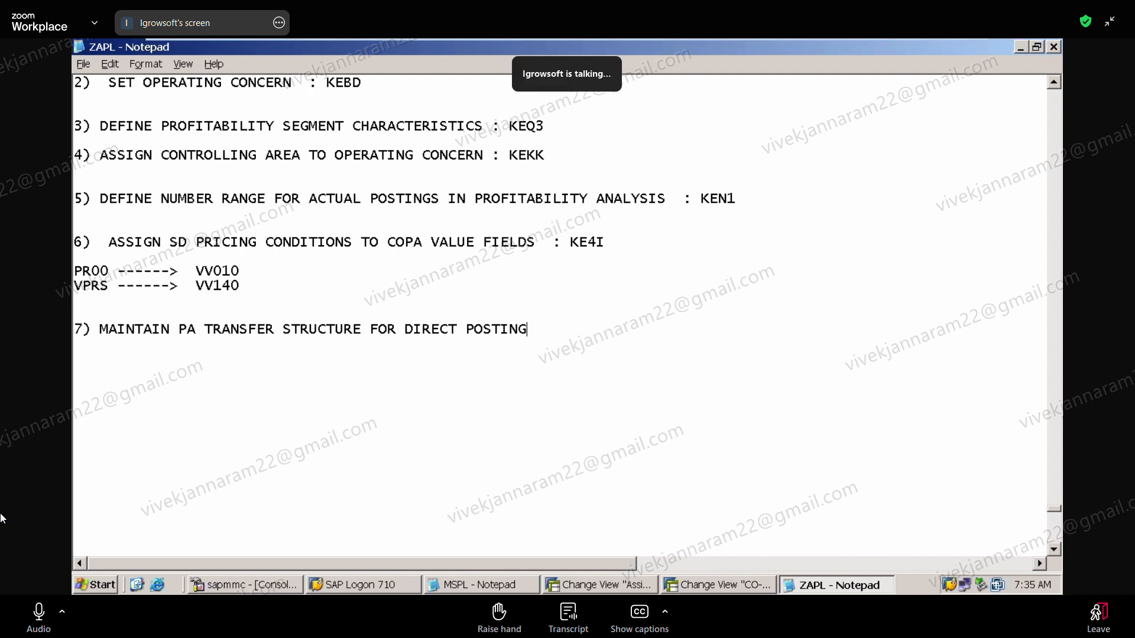
{"action": "type", "text": "S FROM FI  : KEI2"}
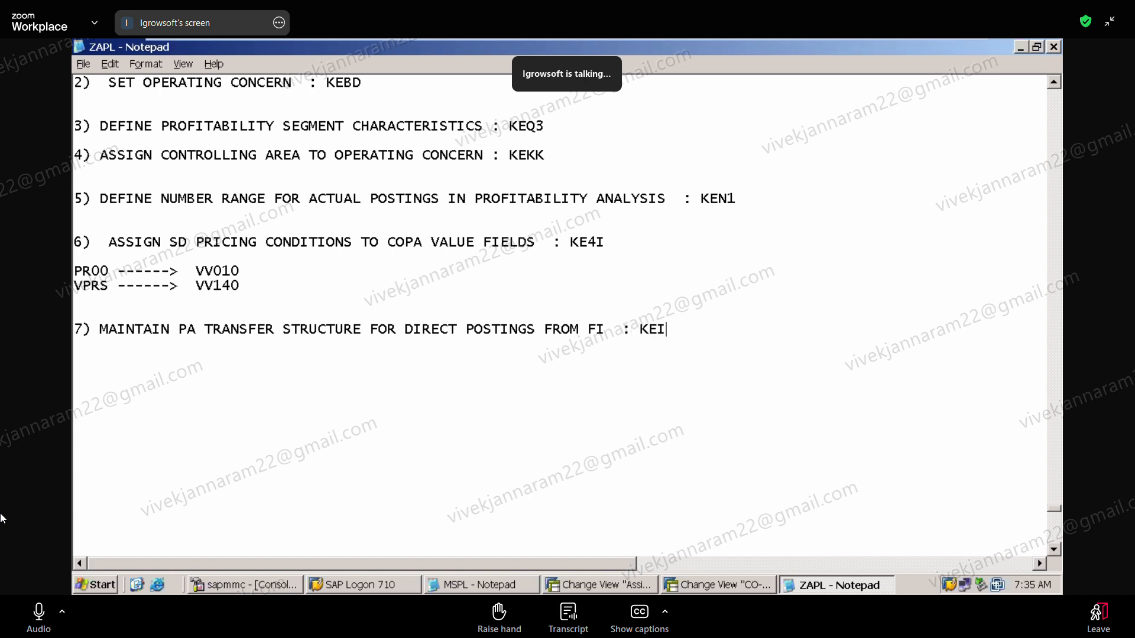
Insert about twenty blank lines below the KEI2 entry in the notes
{"action": "key", "text": "Return"}
{"action": "key", "text": "Return"}
{"action": "key", "text": "Return"}
{"action": "key", "text": "Return"}
{"action": "key", "text": "Return"}
{"action": "key", "text": "Return"}
{"action": "key", "text": "Return"}
{"action": "key", "text": "Return"}
{"action": "key", "text": "Return"}
{"action": "key", "text": "Return"}
{"action": "key", "text": "Return"}
{"action": "key", "text": "Return"}
{"action": "key", "text": "Return"}
{"action": "key", "text": "Return"}
{"action": "key", "text": "Return"}
{"action": "key", "text": "Return"}
{"action": "key", "text": "Return"}
{"action": "key", "text": "Return"}
{"action": "key", "text": "Return"}
{"action": "key", "text": "Return"}
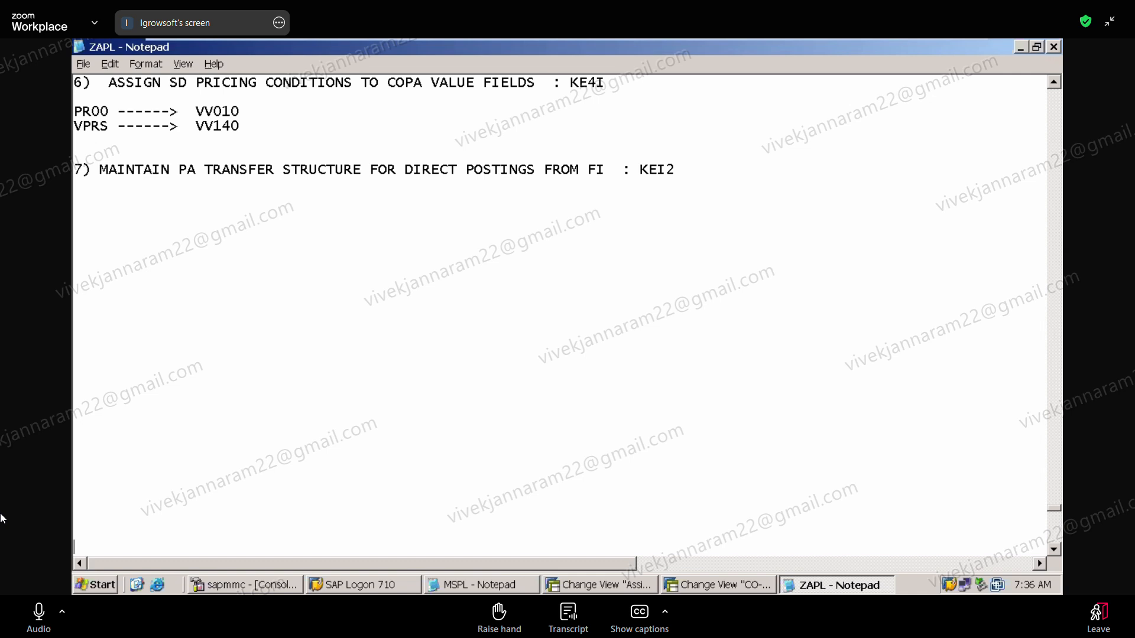
Switch to the SAP session showing KEKK, start transaction KEI2 and open the assignment lines of PA transfer structure FI
{"action": "left_click", "coordinate": [639, 586]}
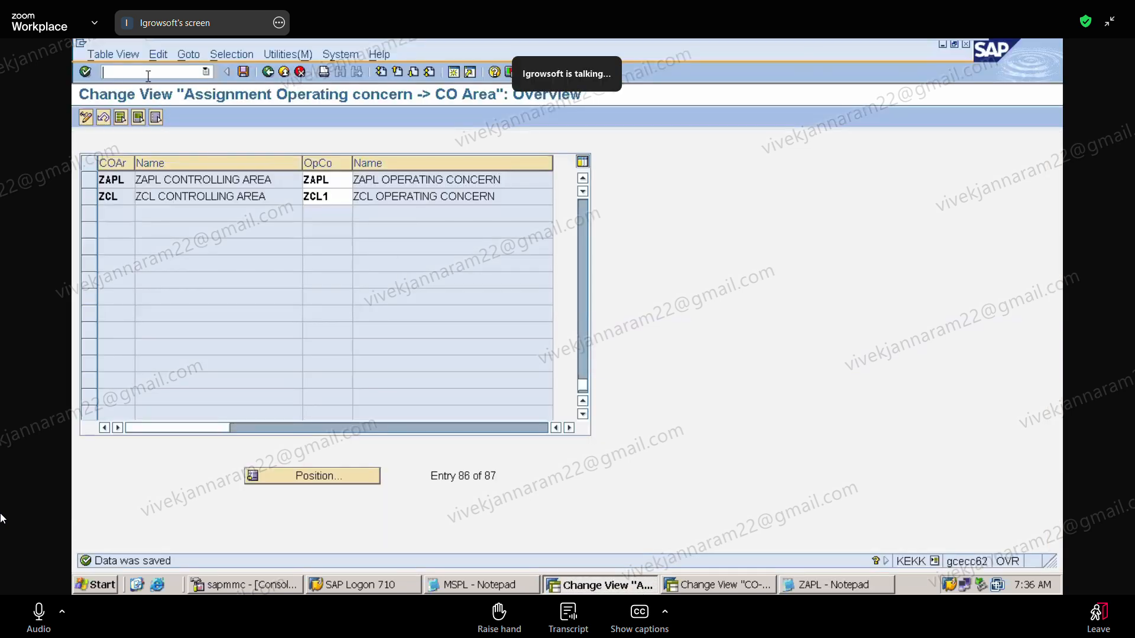
{"action": "type", "text": "/NKEI2"}
{"action": "key", "text": "Return"}
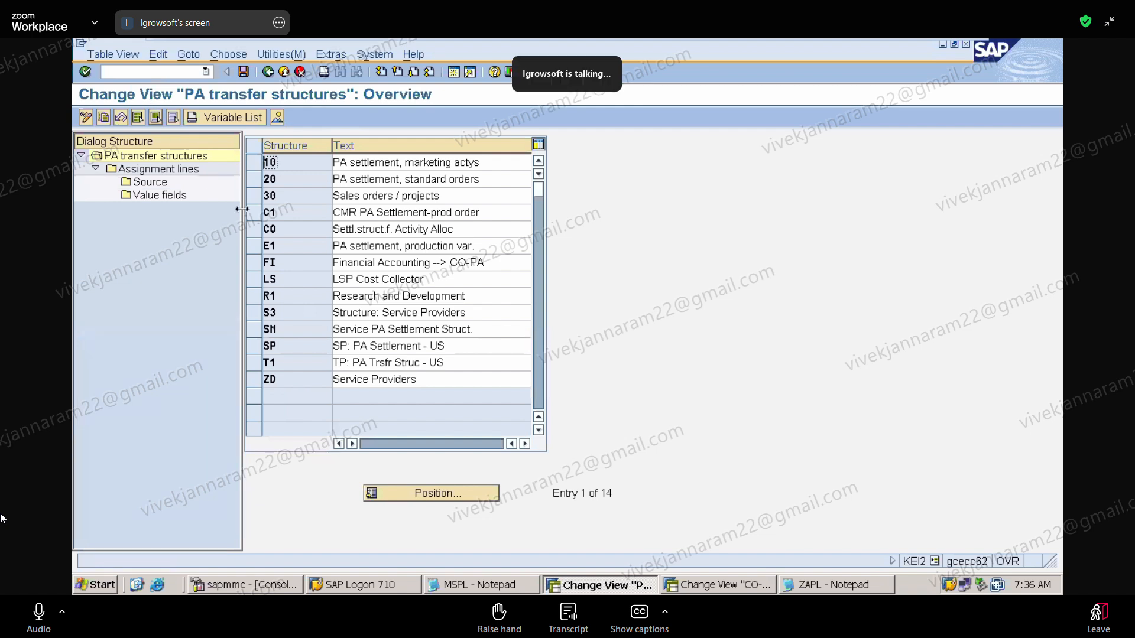
{"action": "left_click", "coordinate": [257, 267]}
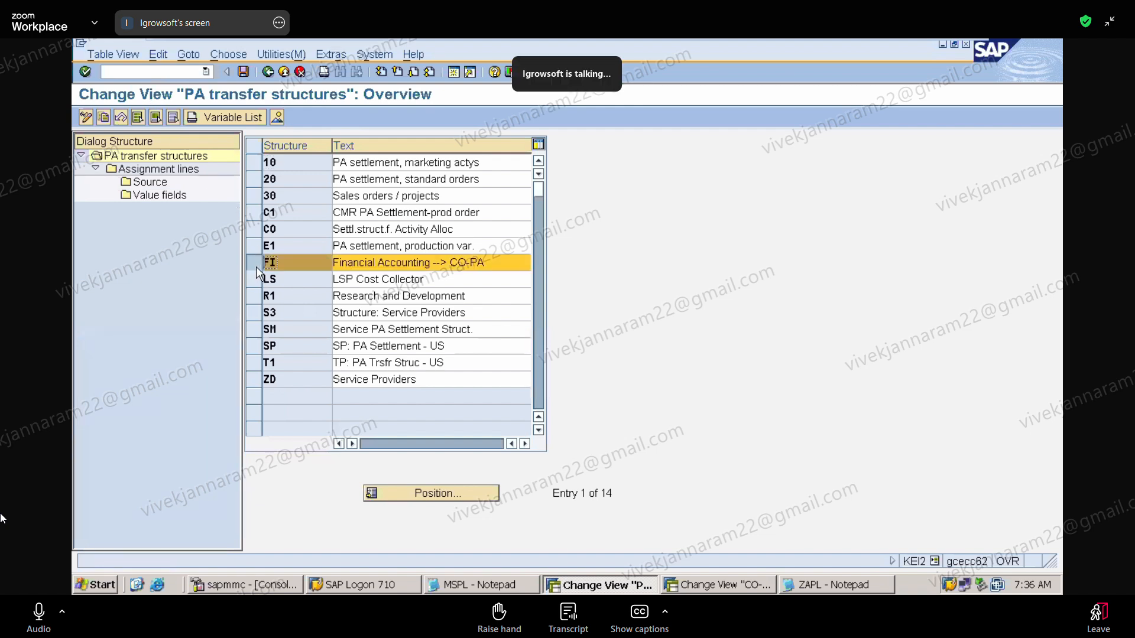
{"action": "left_click", "coordinate": [256, 267]}
{"action": "left_click", "coordinate": [256, 267]}
{"action": "left_click", "coordinate": [182, 171]}
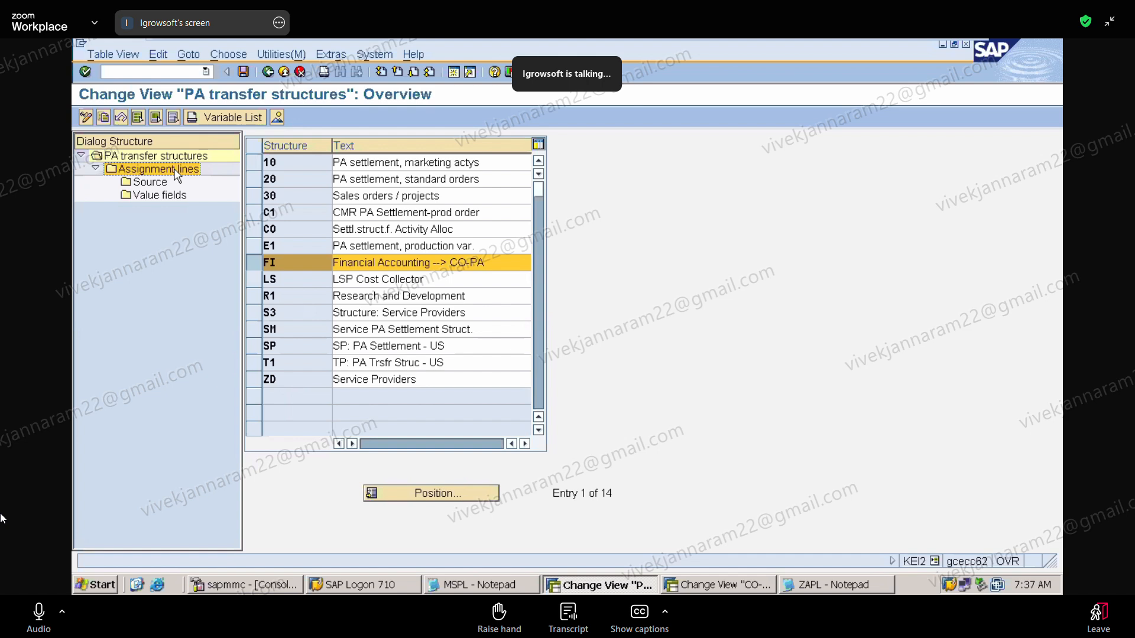
{"action": "double_click", "coordinate": [175, 170]}
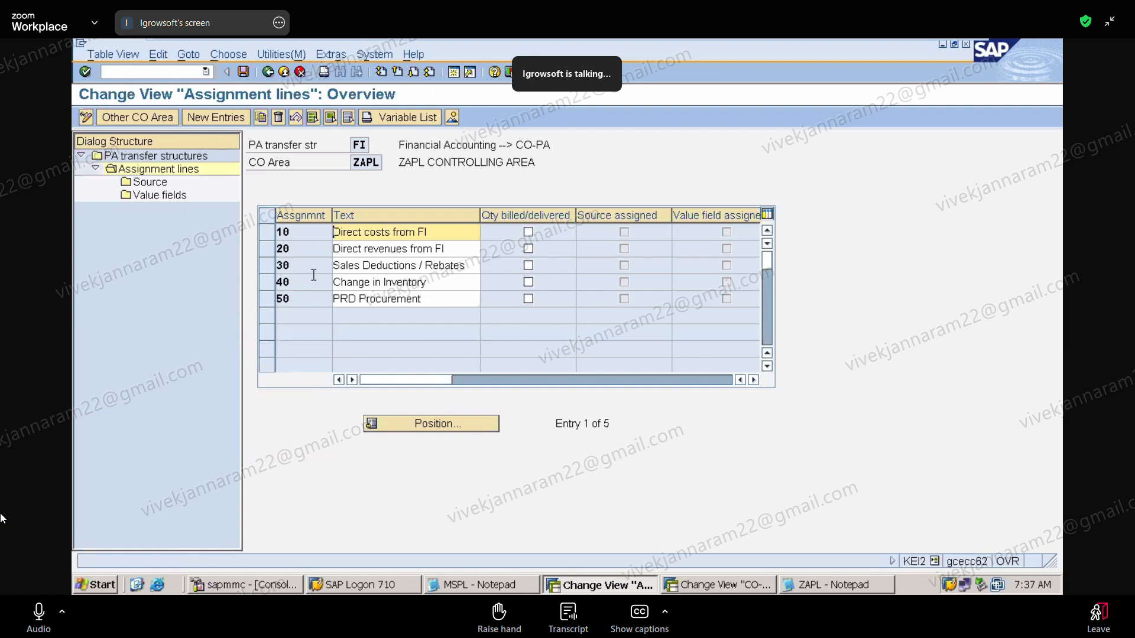
Set the source of assignment line 10 (Direct costs from FI) to the cost element range 400000 to 499999
{"action": "left_click", "coordinate": [264, 236]}
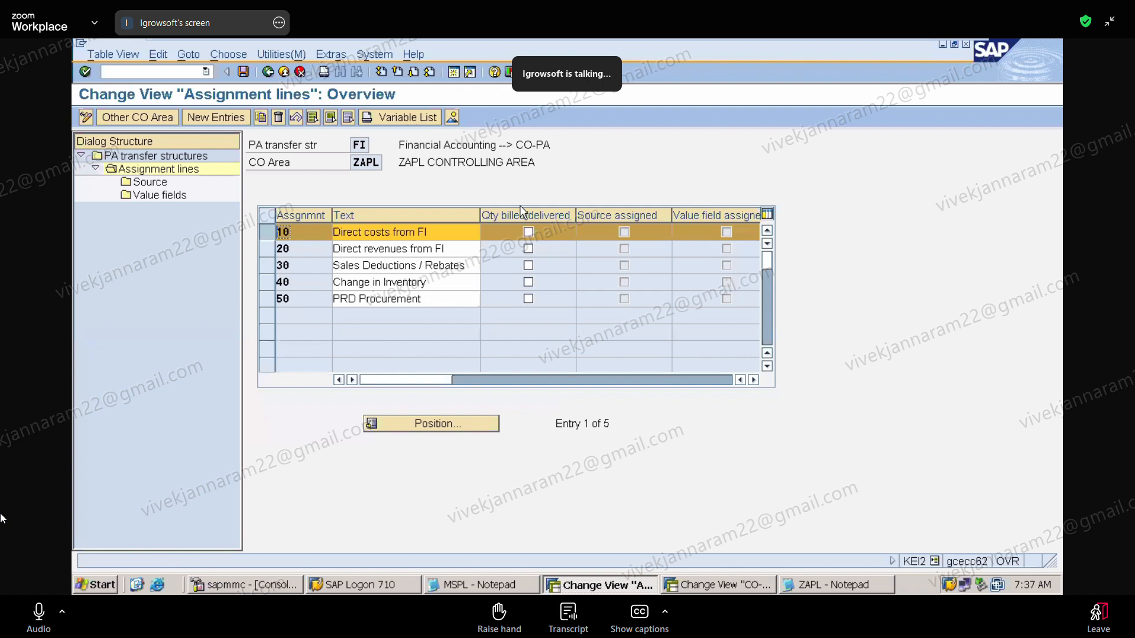
{"action": "left_click", "coordinate": [270, 237]}
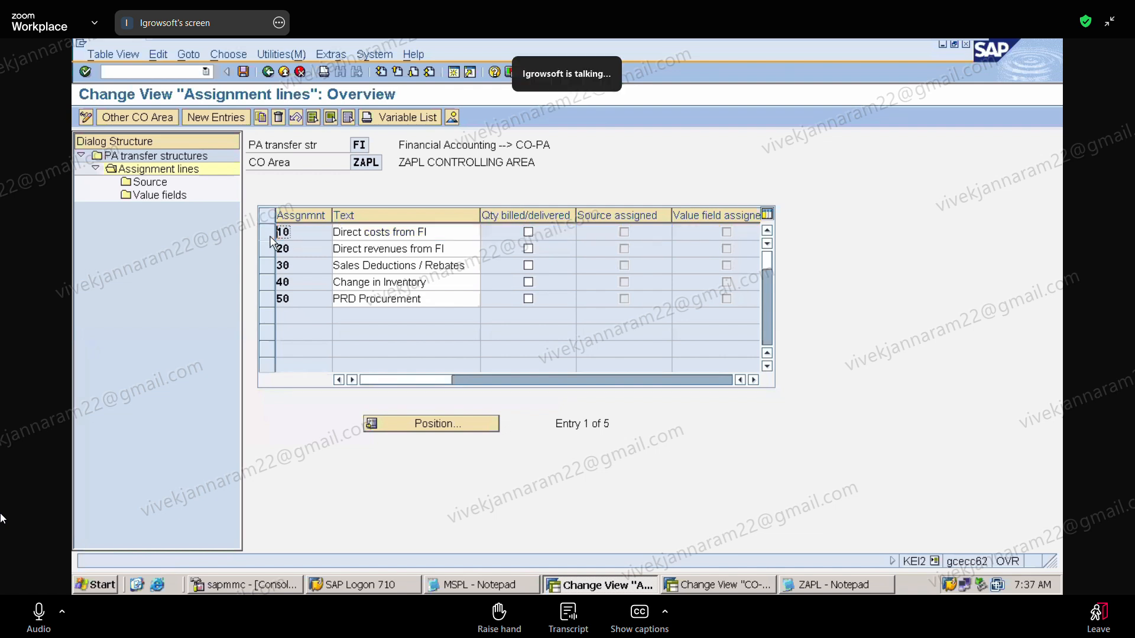
{"action": "left_click", "coordinate": [270, 237]}
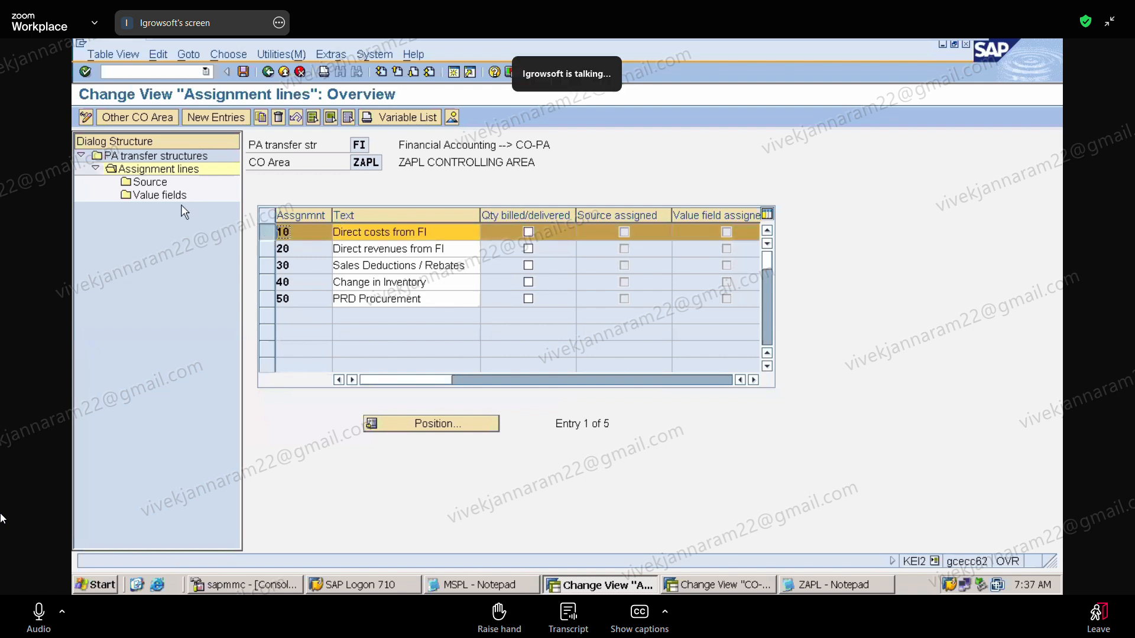
{"action": "left_click", "coordinate": [153, 187]}
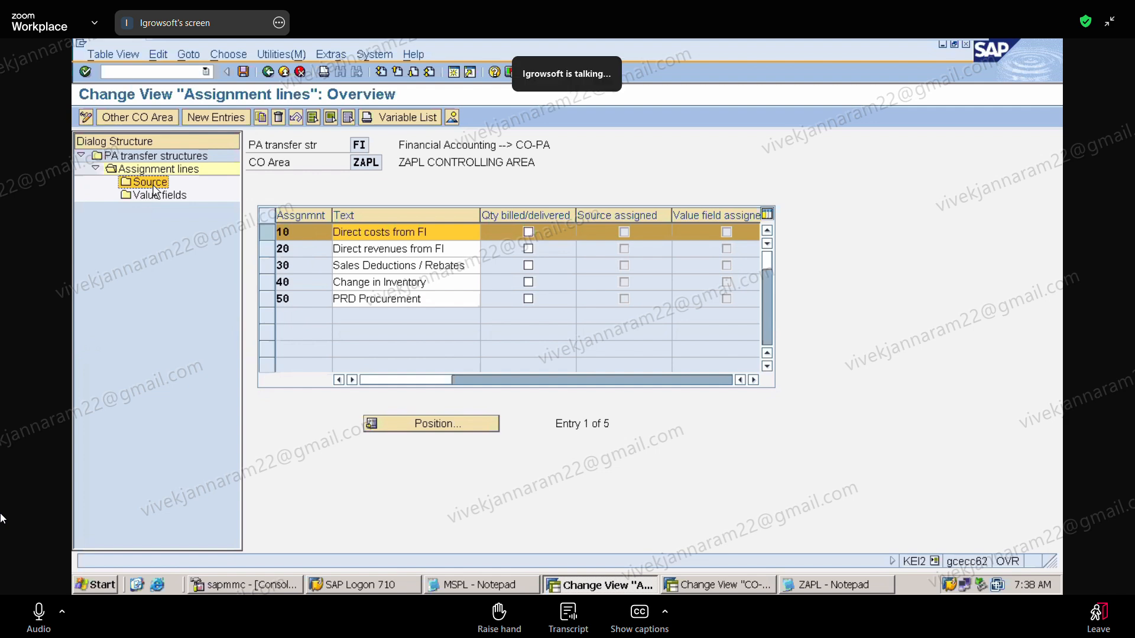
{"action": "double_click", "coordinate": [151, 184]}
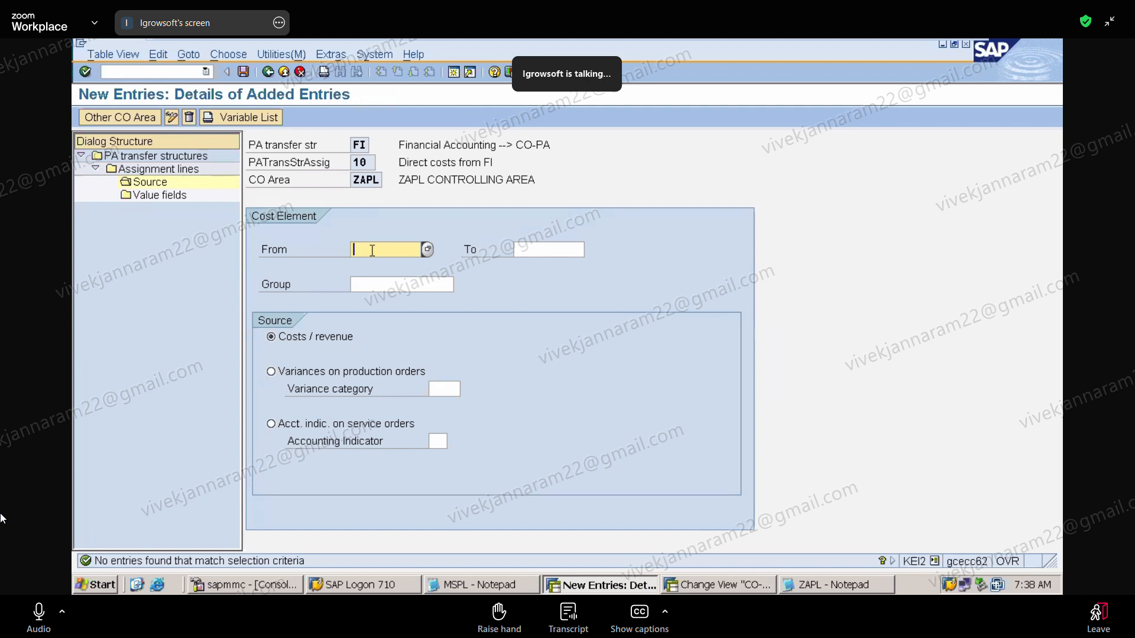
{"action": "type", "text": "400000"}
{"action": "left_click", "coordinate": [536, 247]}
{"action": "type", "text": "499"}
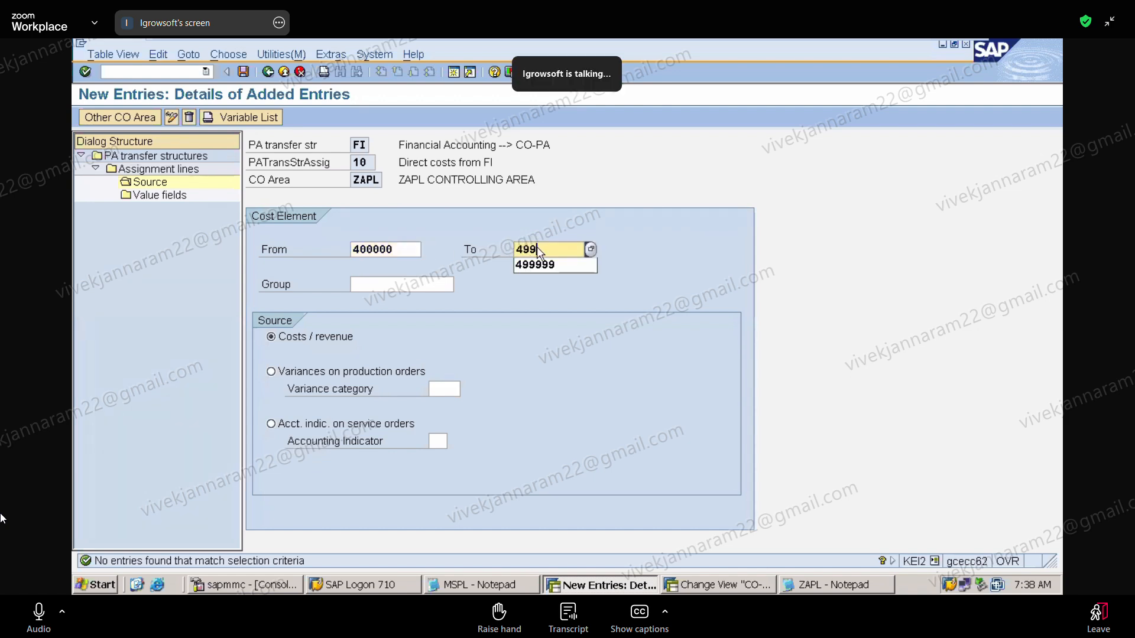
{"action": "type", "text": "999"}
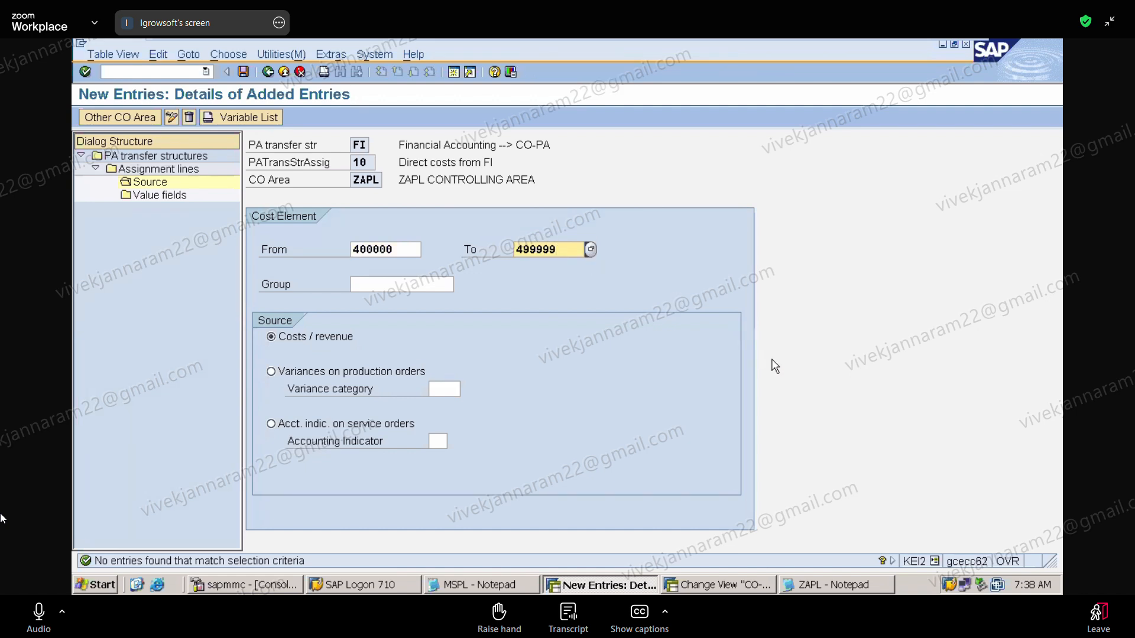
{"action": "key", "text": "shift+Tab"}
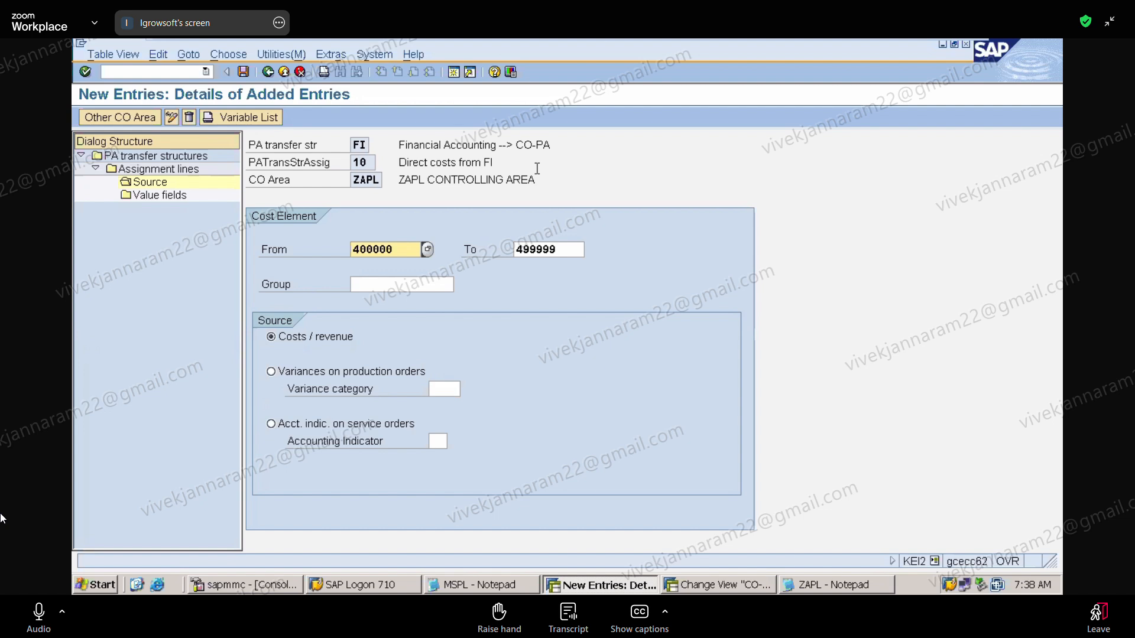
Add a new value field entry for assignment line 10 of type "1 Value field" with fixed/variable indicator 3
{"action": "double_click", "coordinate": [157, 199]}
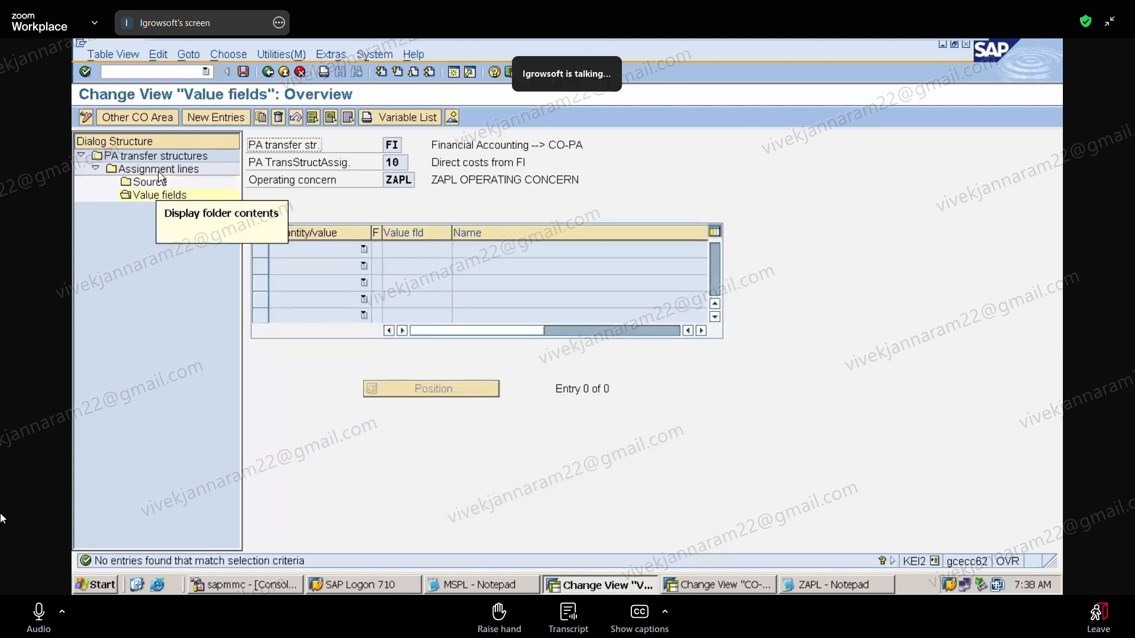
{"action": "left_click", "coordinate": [214, 117]}
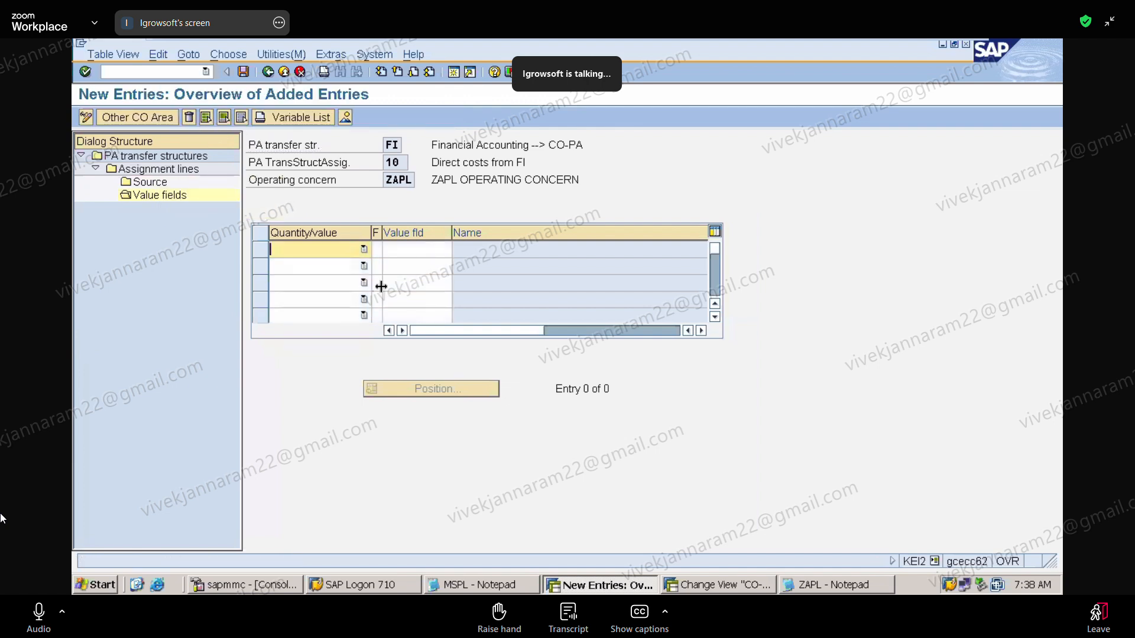
{"action": "left_click", "coordinate": [364, 249]}
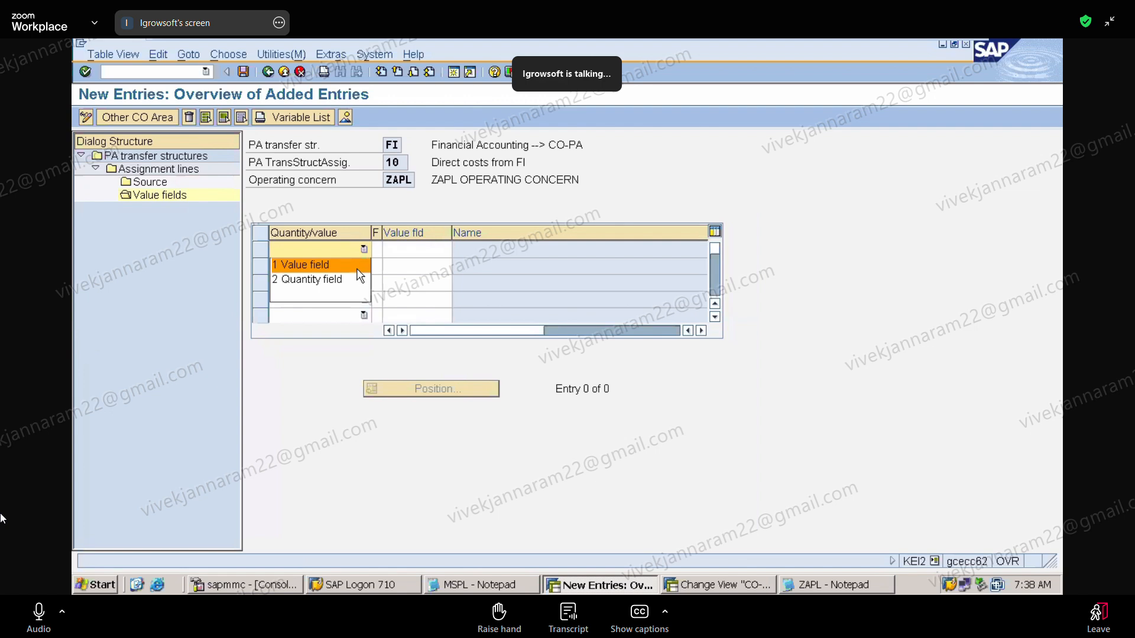
{"action": "left_click", "coordinate": [356, 269]}
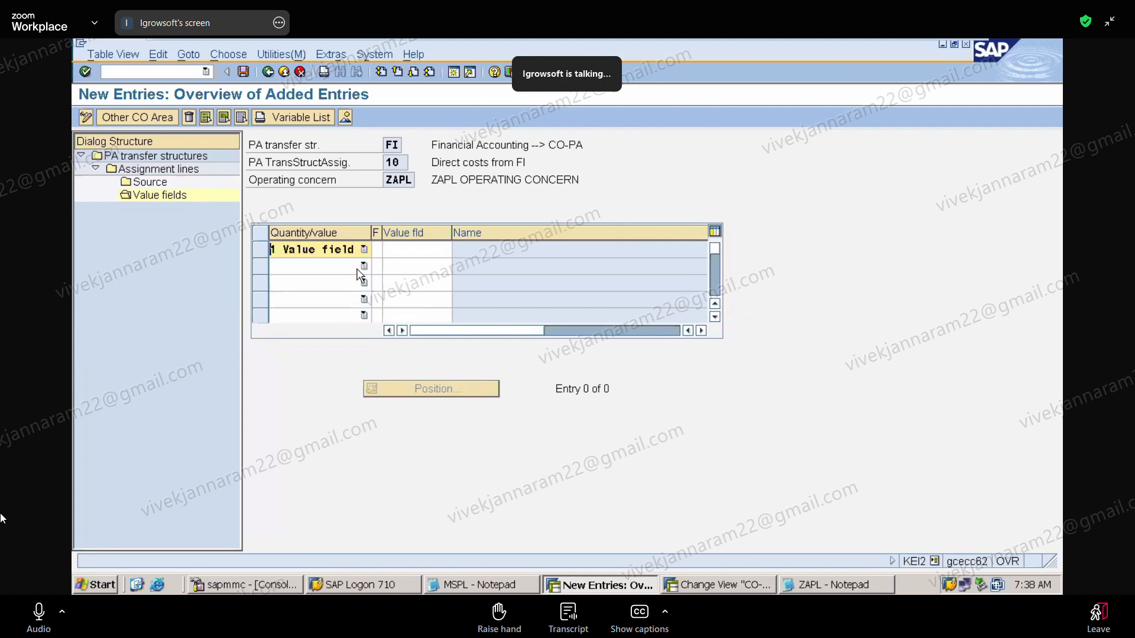
{"action": "left_click", "coordinate": [364, 249]}
{"action": "left_click", "coordinate": [379, 251]}
{"action": "left_click", "coordinate": [379, 249]}
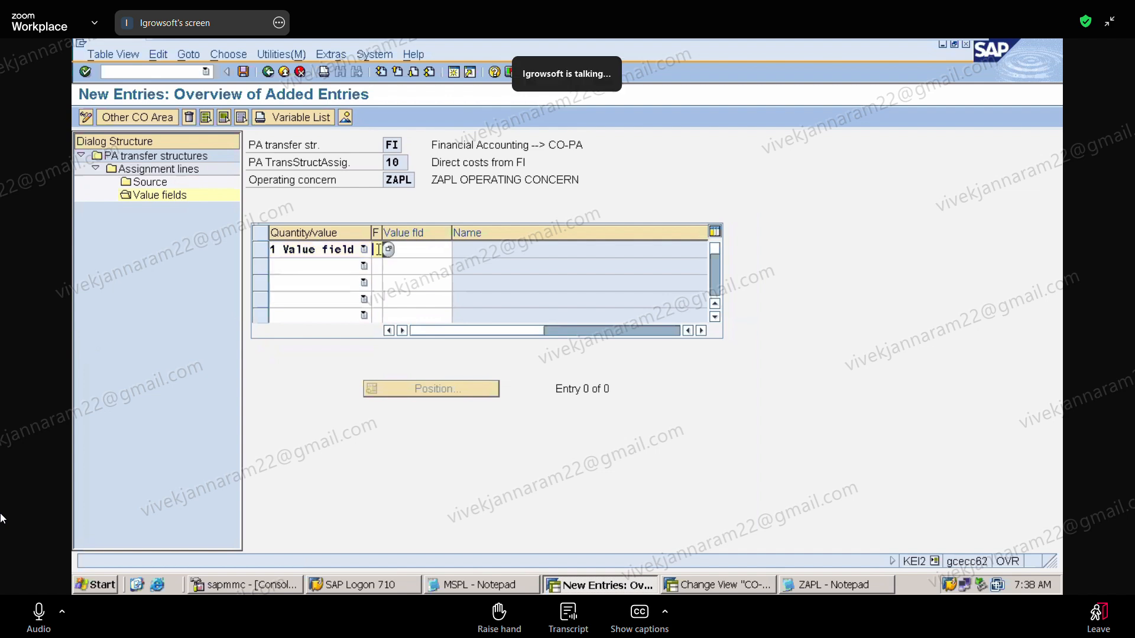
{"action": "left_click", "coordinate": [387, 250]}
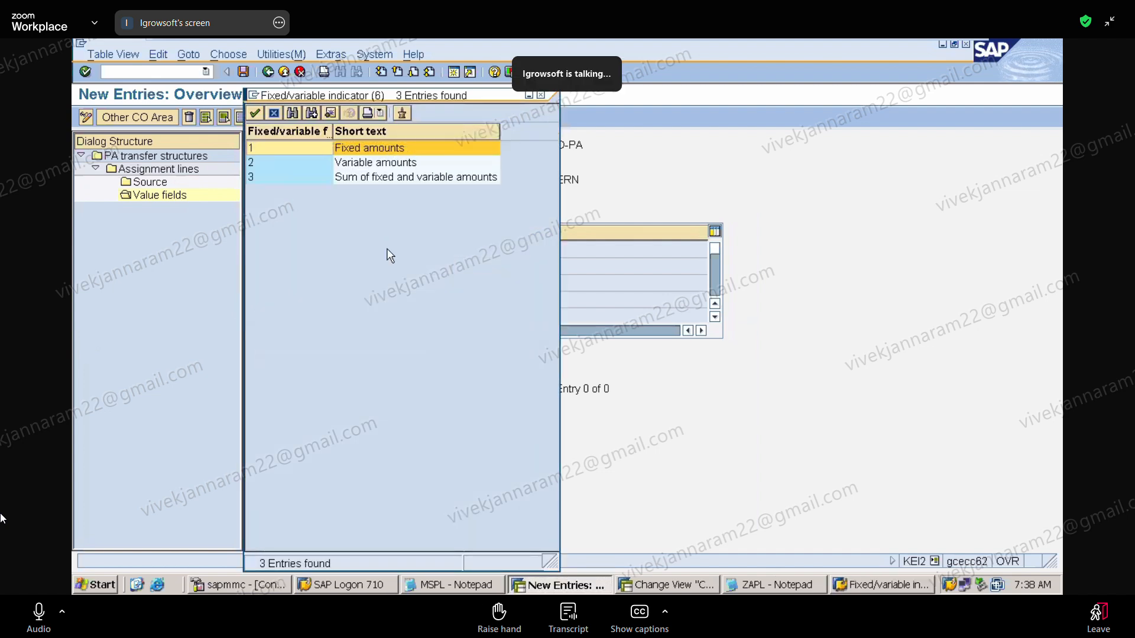
{"action": "left_click", "coordinate": [379, 180]}
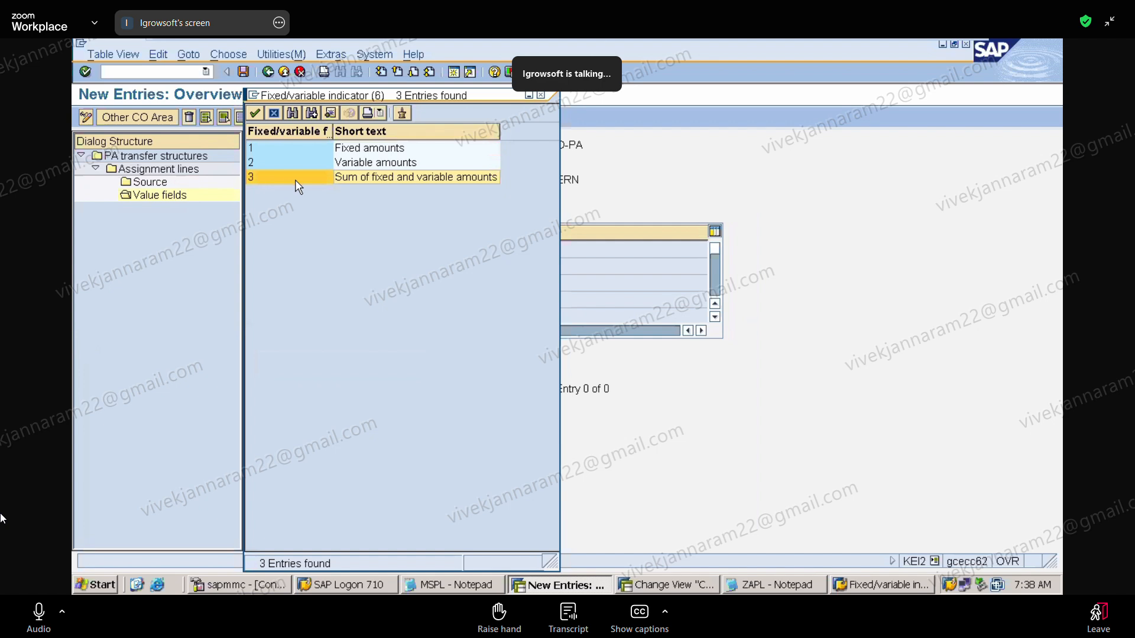
{"action": "double_click", "coordinate": [369, 179]}
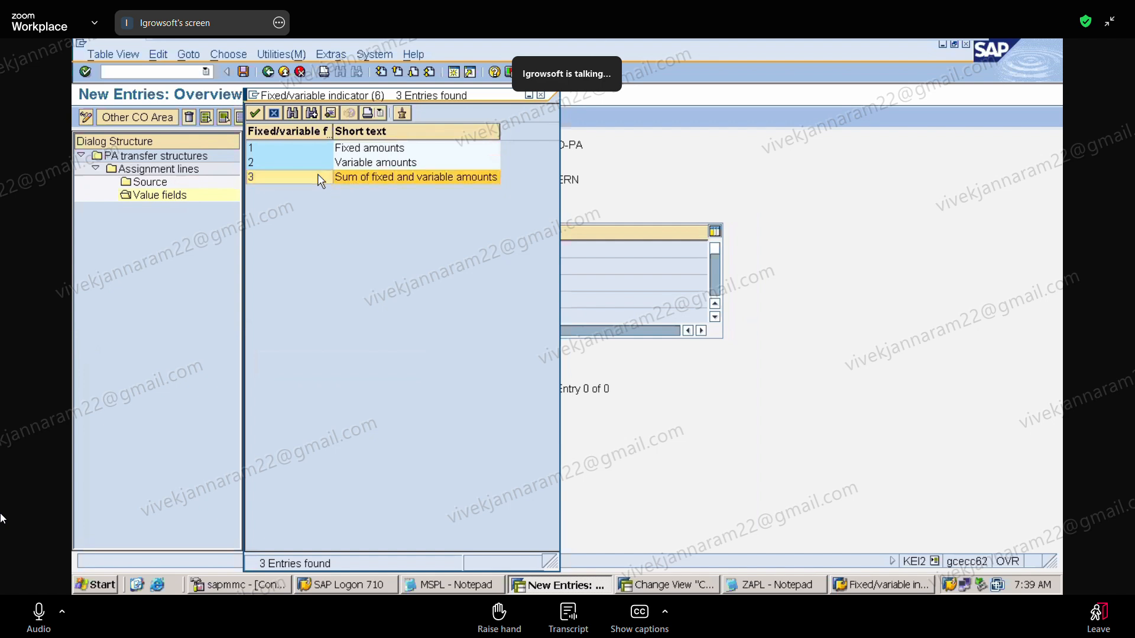
Assign VV140 (Cost of goods sold) to line 10, save under customizing request ECCK900386 and return to the assignment lines
{"action": "left_click", "coordinate": [415, 249]}
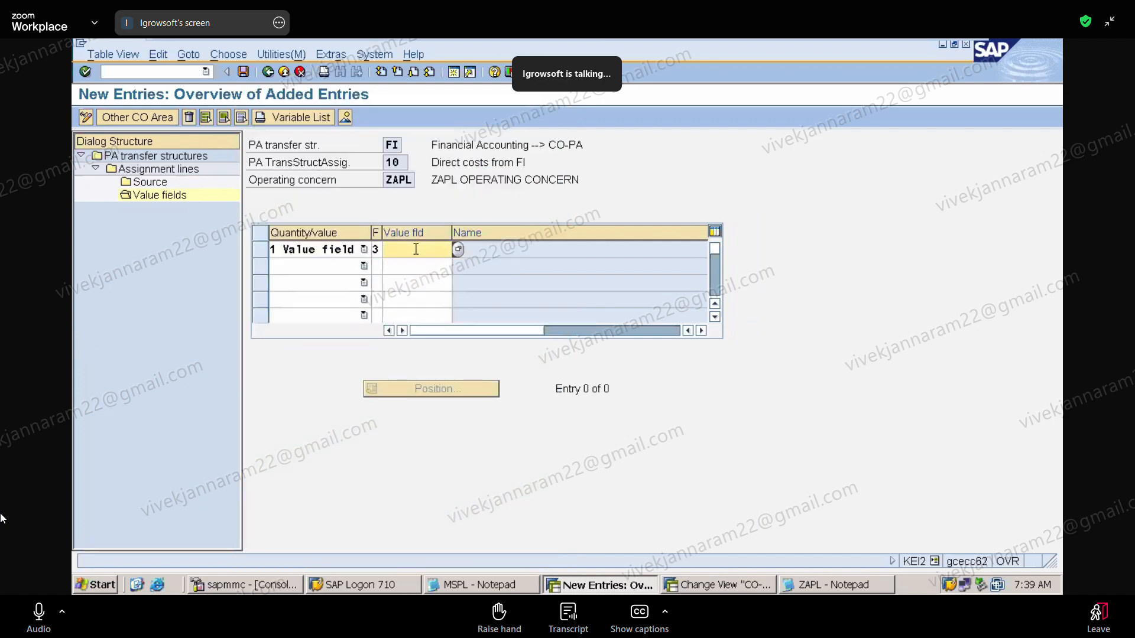
{"action": "left_click", "coordinate": [460, 249]}
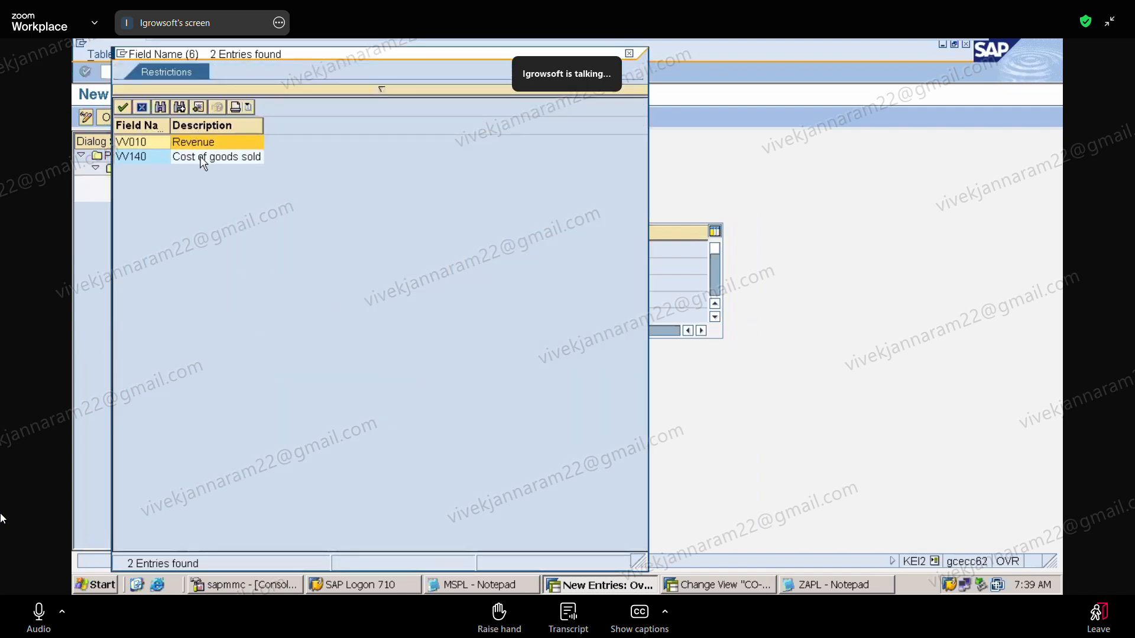
{"action": "left_click", "coordinate": [168, 158]}
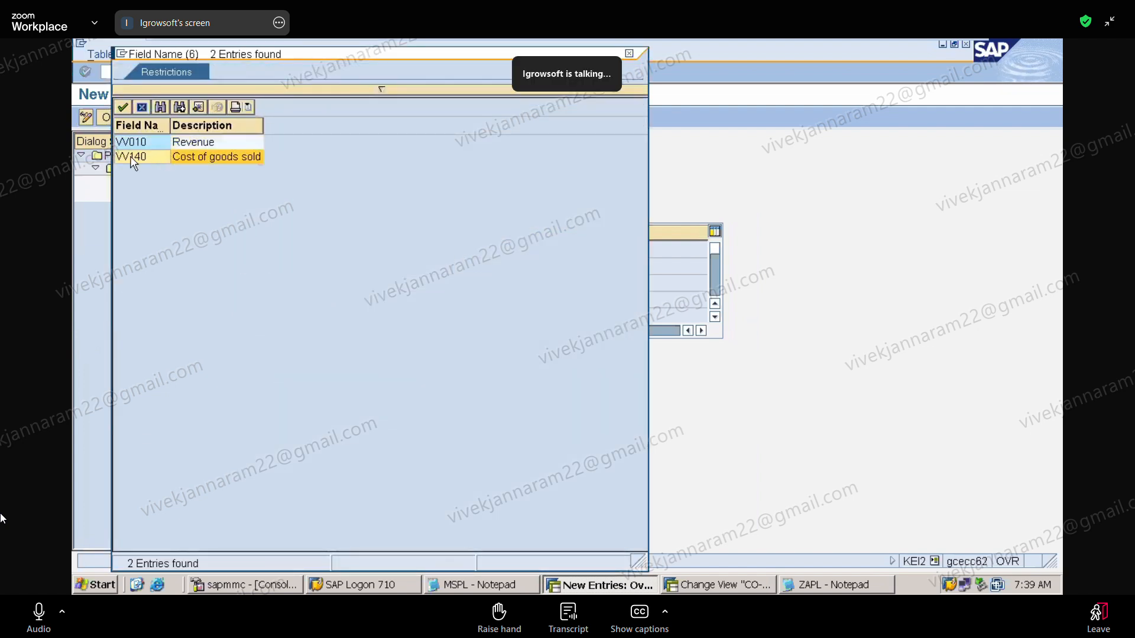
{"action": "double_click", "coordinate": [159, 159]}
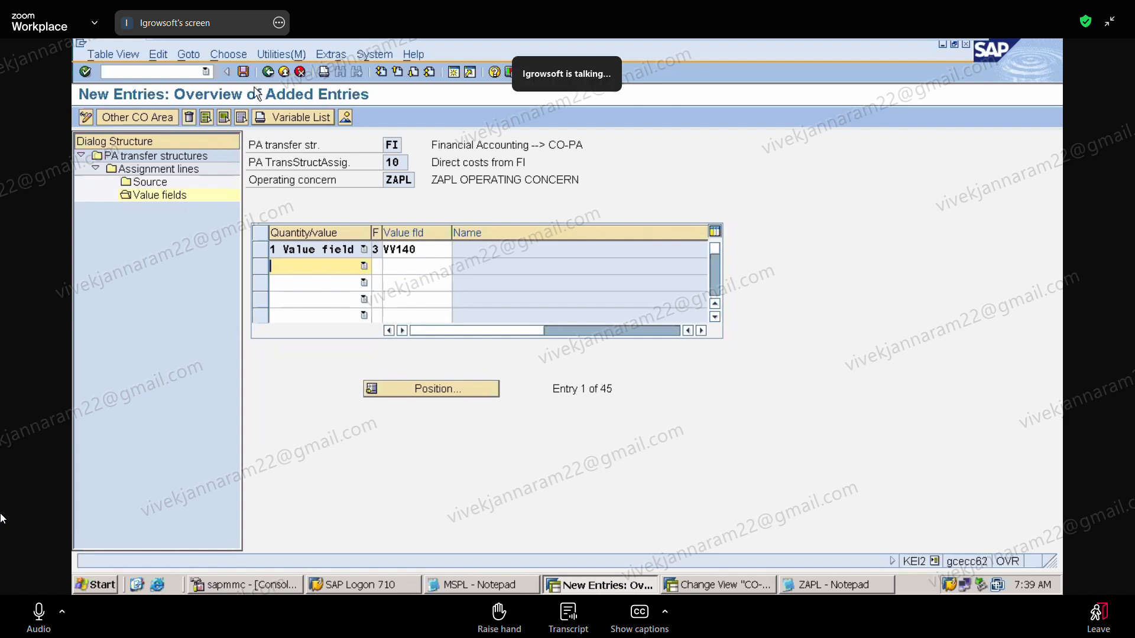
{"action": "left_click", "coordinate": [243, 71]}
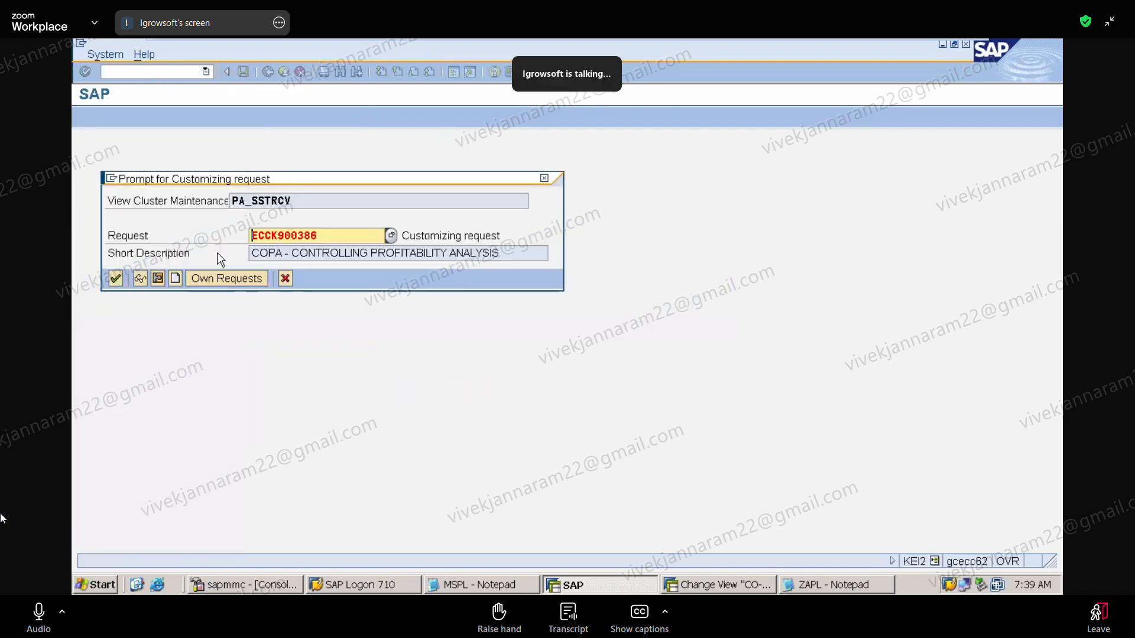
{"action": "left_click", "coordinate": [116, 279]}
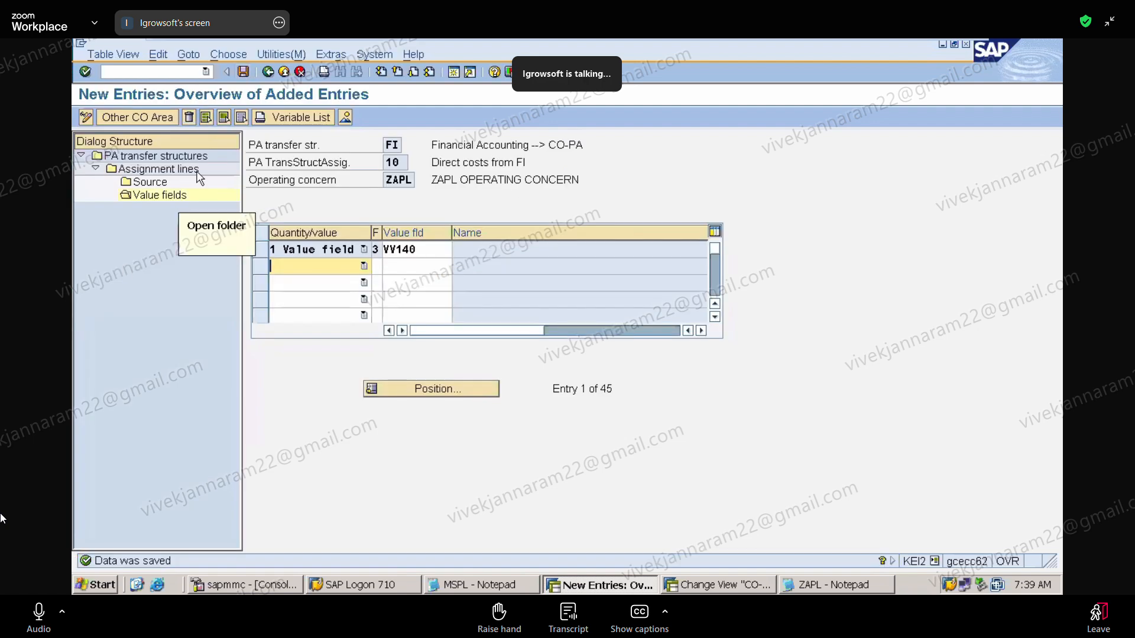
{"action": "left_click", "coordinate": [269, 71]}
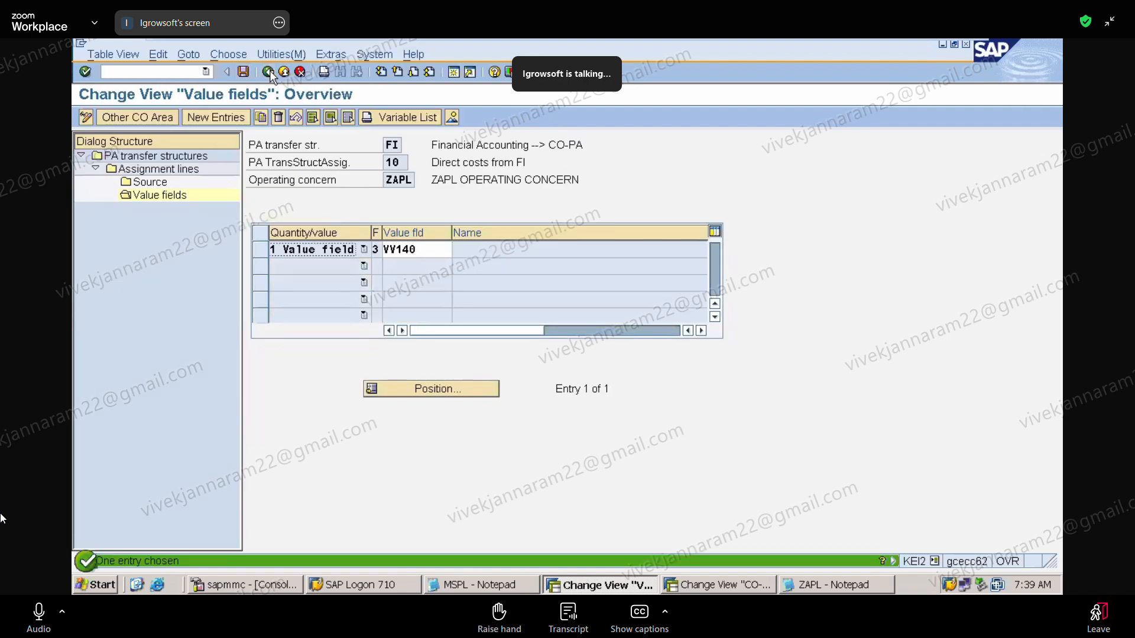
{"action": "left_click", "coordinate": [270, 71]}
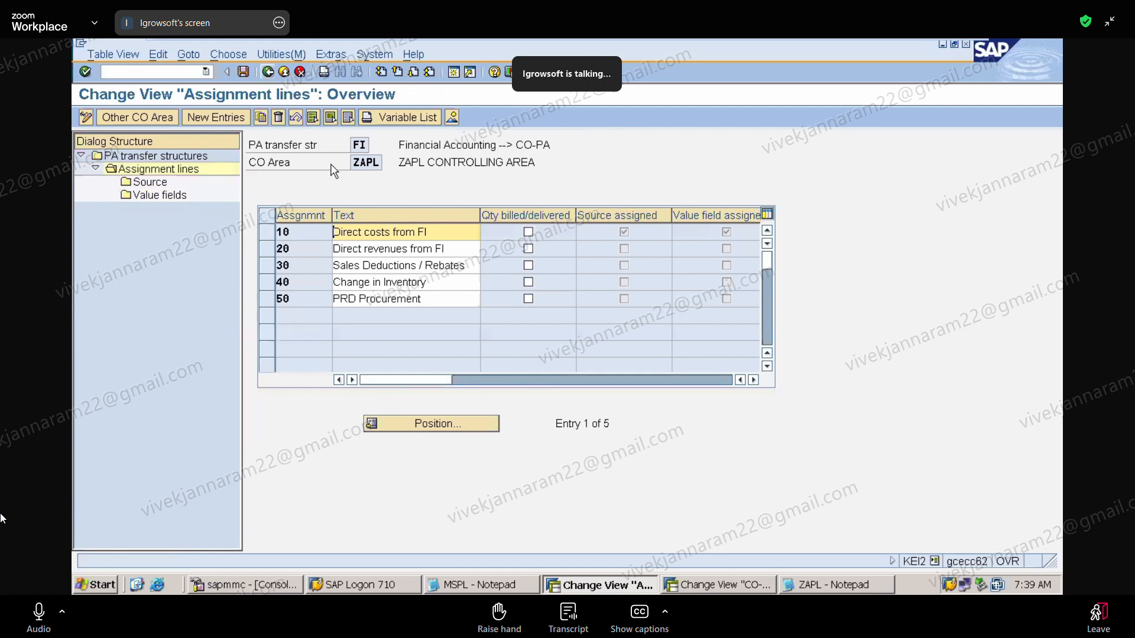
Set the source of assignment line 20 (Direct revenues from FI) to the cost element range 300000 to 399999
{"action": "left_click", "coordinate": [268, 253]}
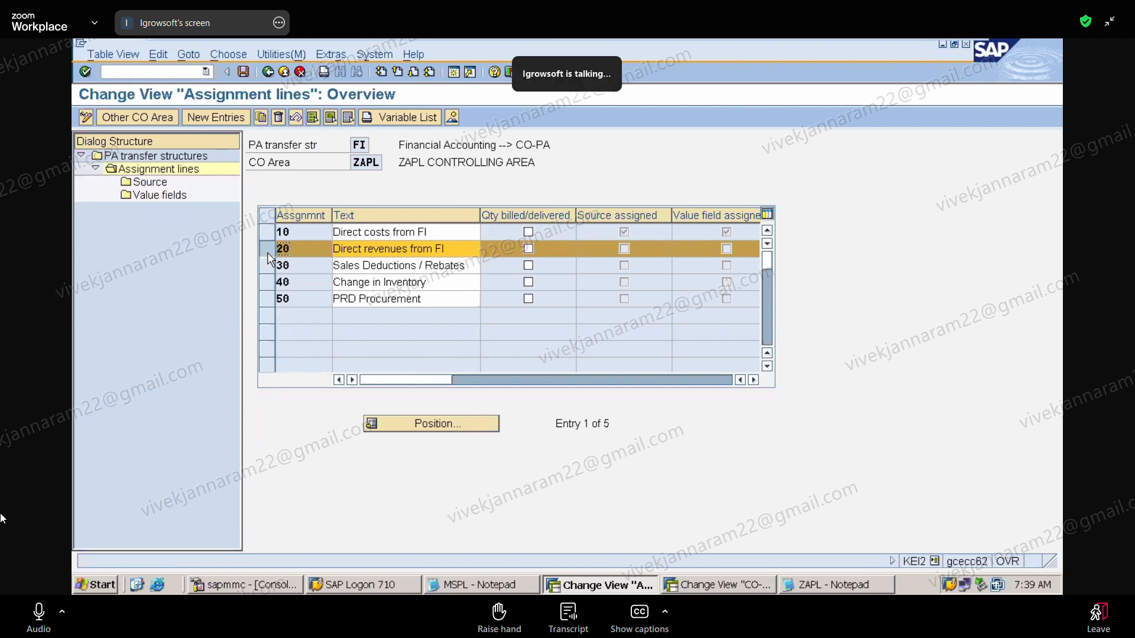
{"action": "double_click", "coordinate": [157, 186]}
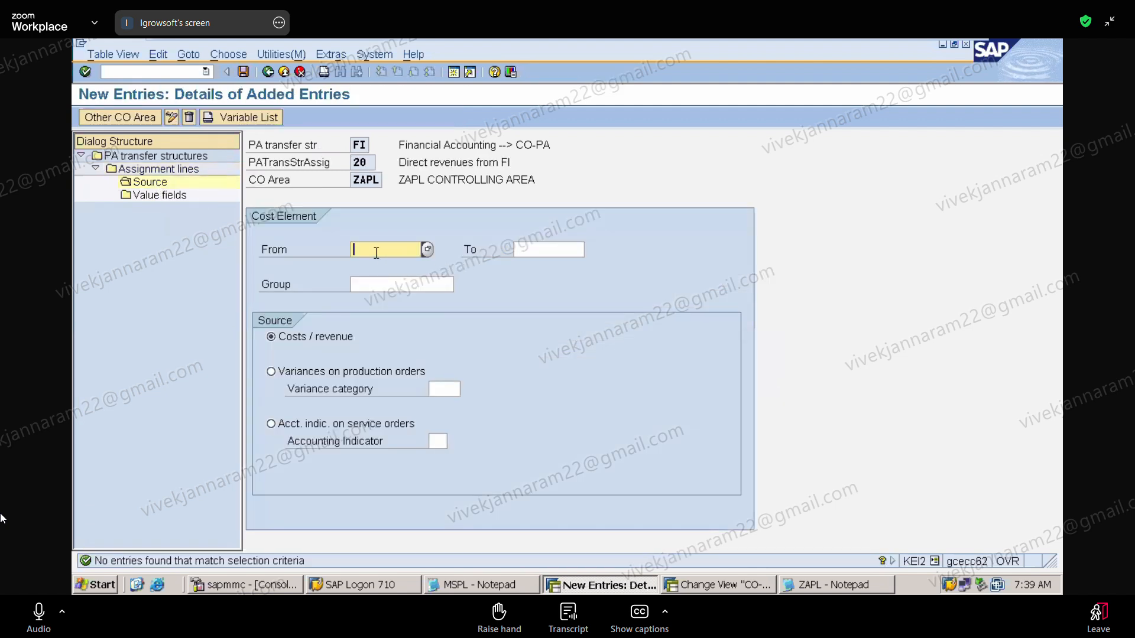
{"action": "type", "text": "3"}
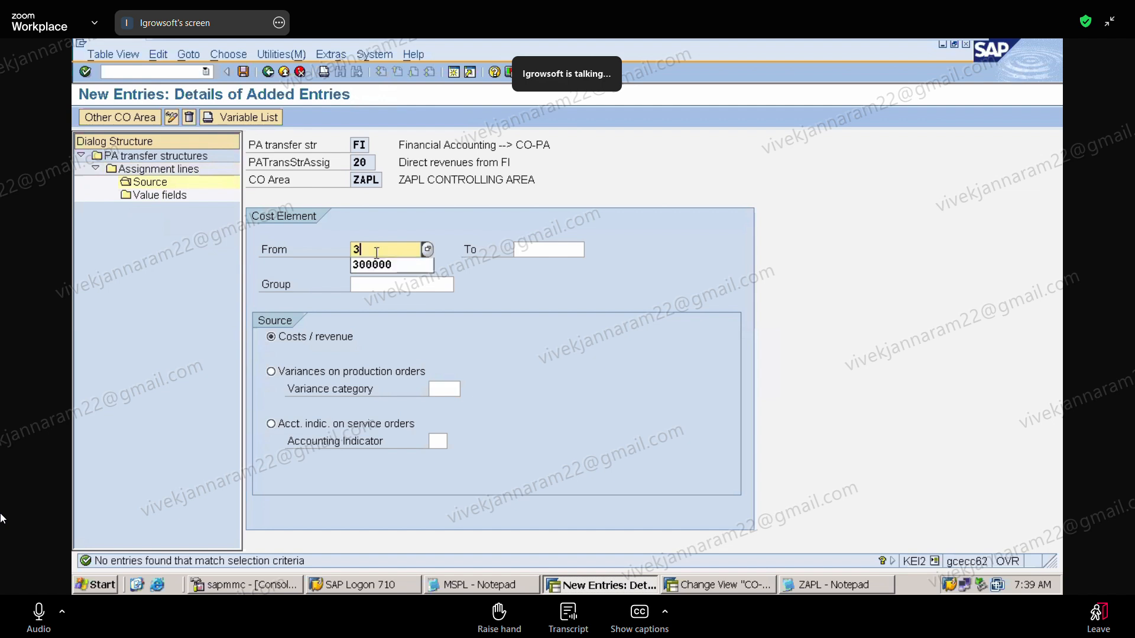
{"action": "left_click", "coordinate": [381, 263]}
{"action": "left_click", "coordinate": [520, 249]}
{"action": "type", "text": "3"}
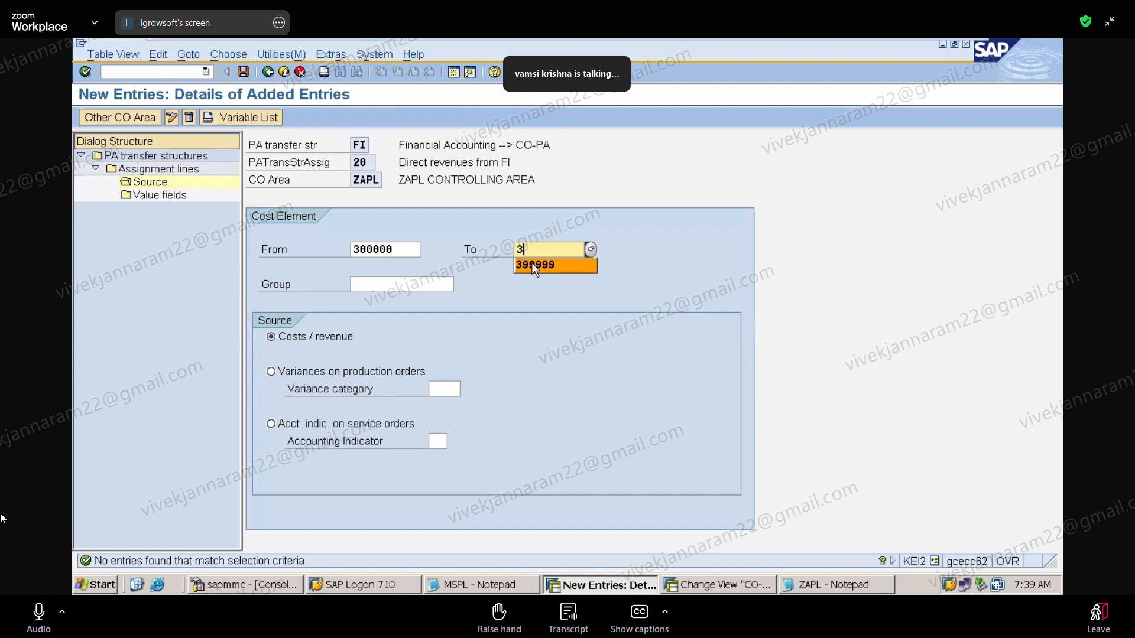
{"action": "left_click", "coordinate": [533, 264]}
{"action": "key", "text": "Return"}
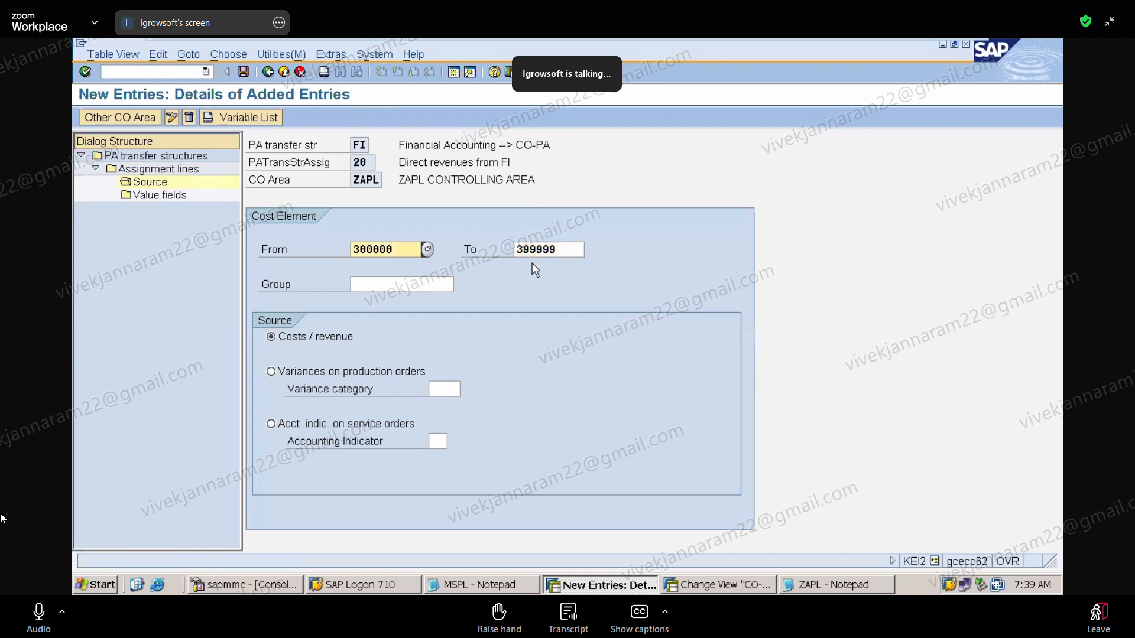
Add a new value field entry for assignment line 20 of type "1 Value field" with fixed/variable indicator 3
{"action": "double_click", "coordinate": [171, 199]}
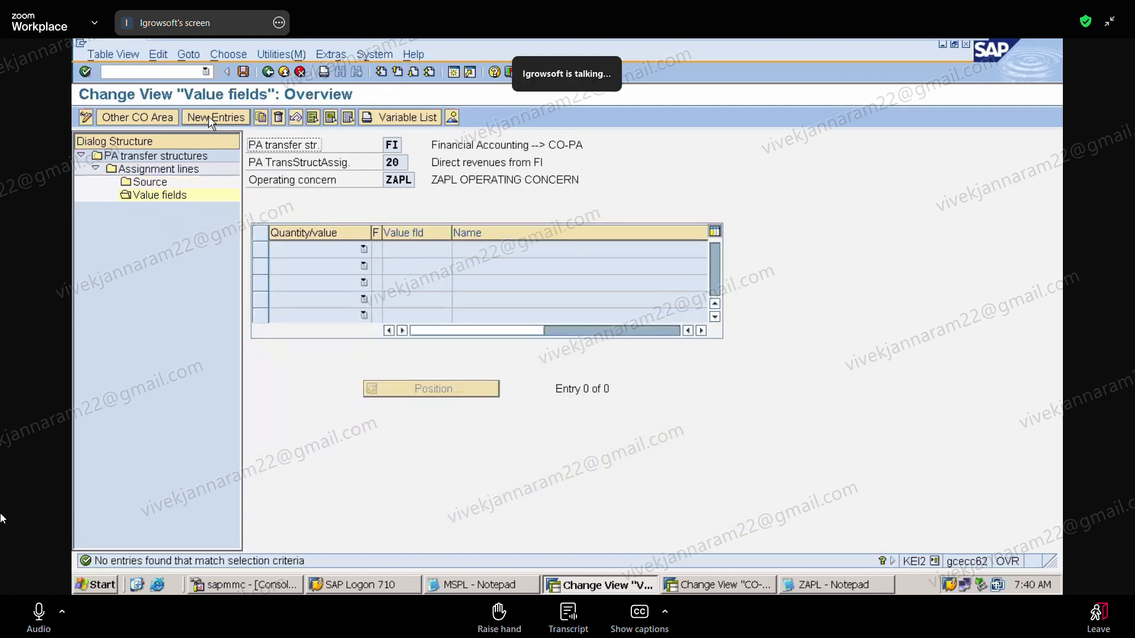
{"action": "left_click", "coordinate": [208, 115]}
{"action": "left_click", "coordinate": [361, 249]}
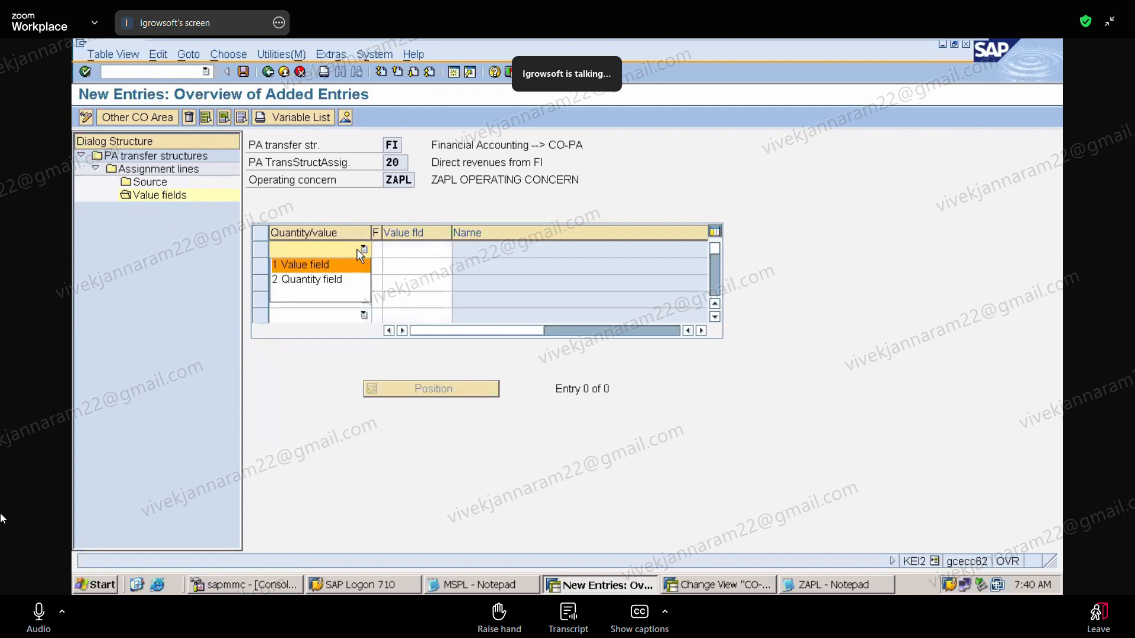
{"action": "left_click", "coordinate": [356, 265]}
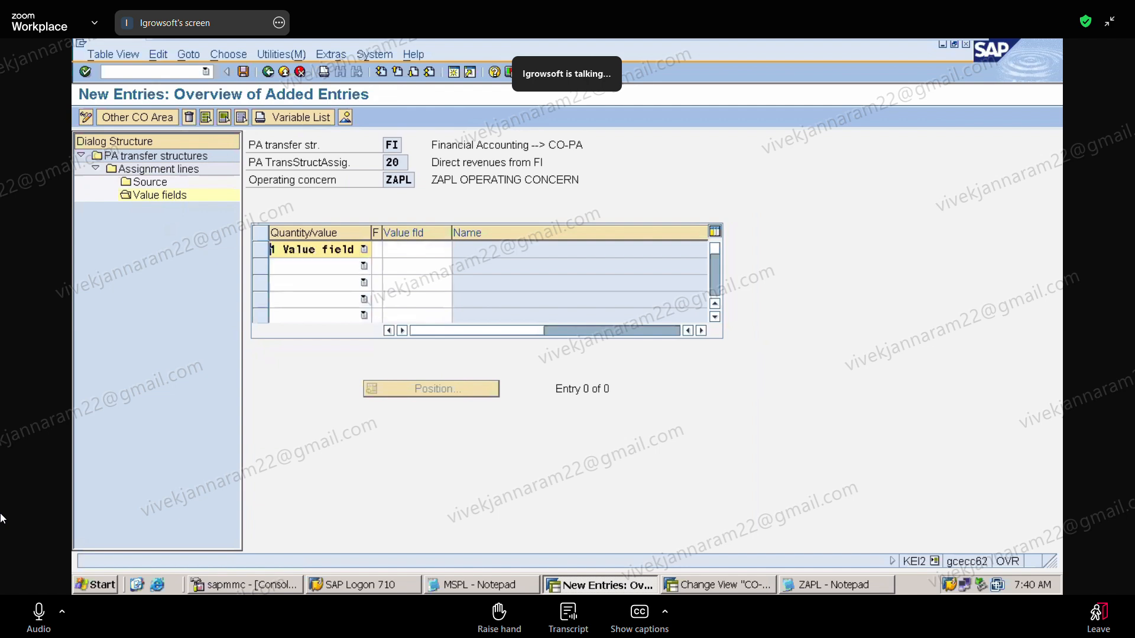
{"action": "left_click", "coordinate": [391, 249]}
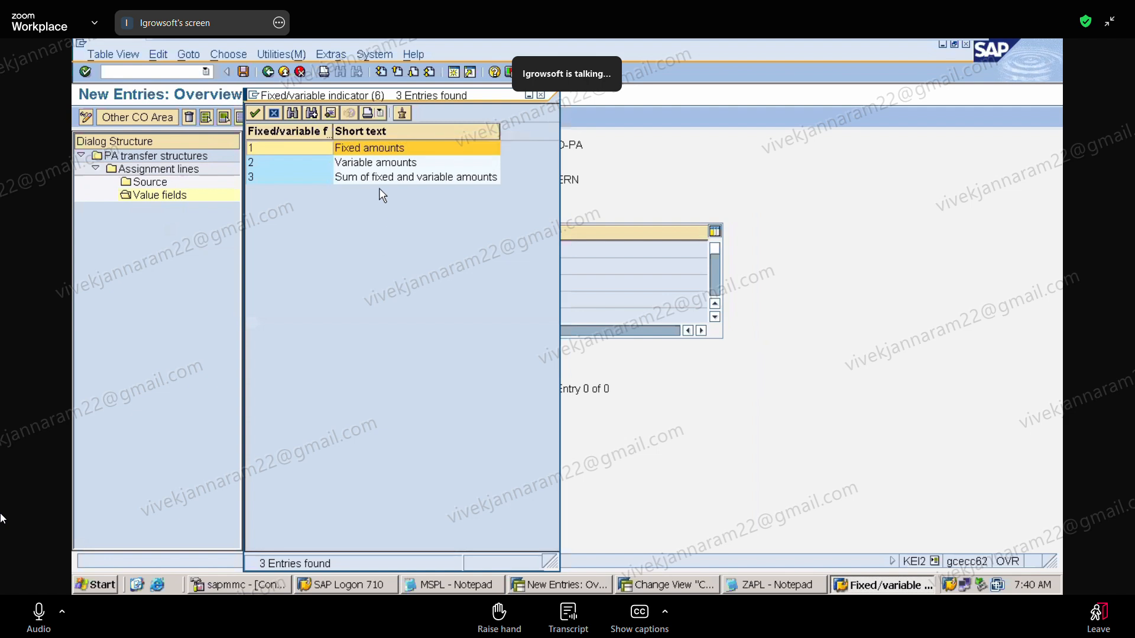
{"action": "double_click", "coordinate": [392, 178]}
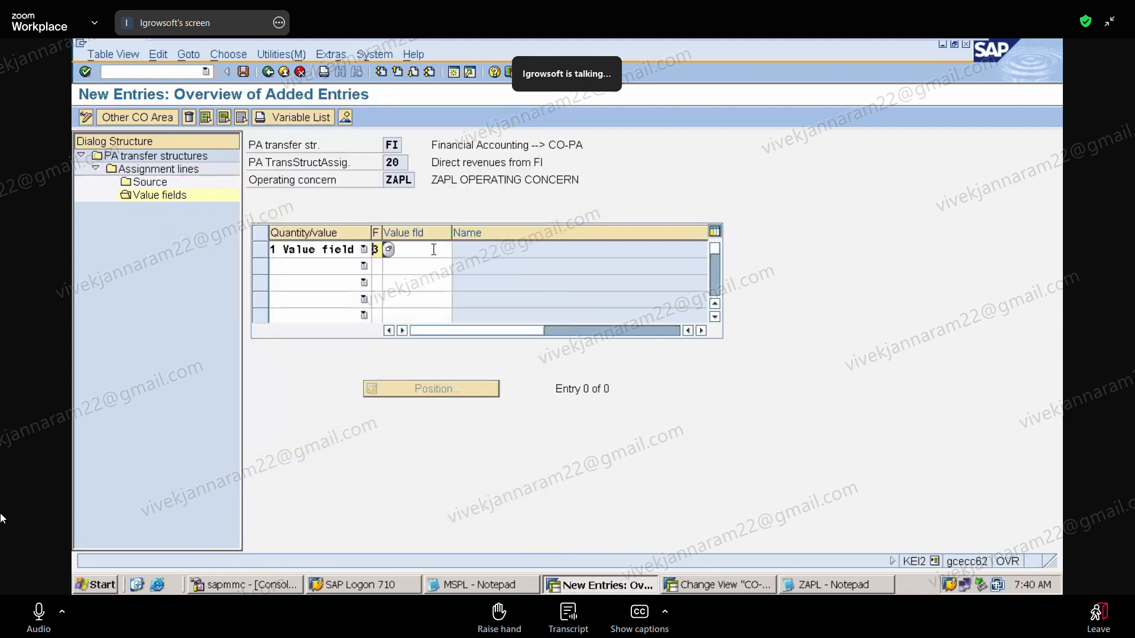
Assign value field VV010 (Revenue) to assignment line 20 and save the entry
{"action": "key", "text": "Tab"}
{"action": "key", "text": "F4"}
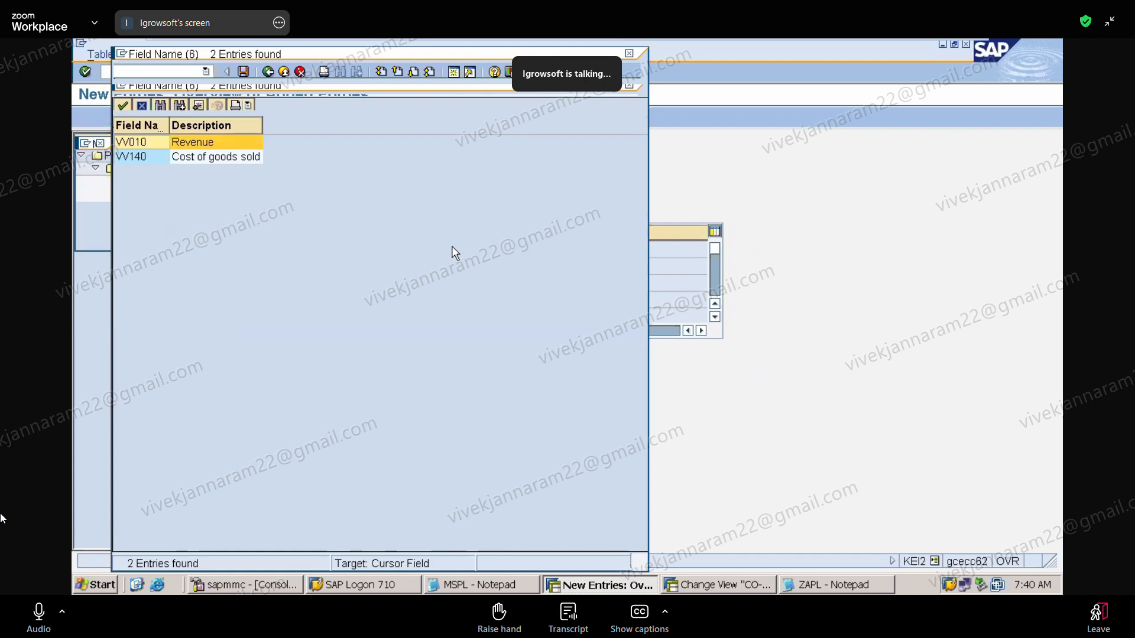
{"action": "double_click", "coordinate": [160, 144]}
{"action": "key", "text": "Return"}
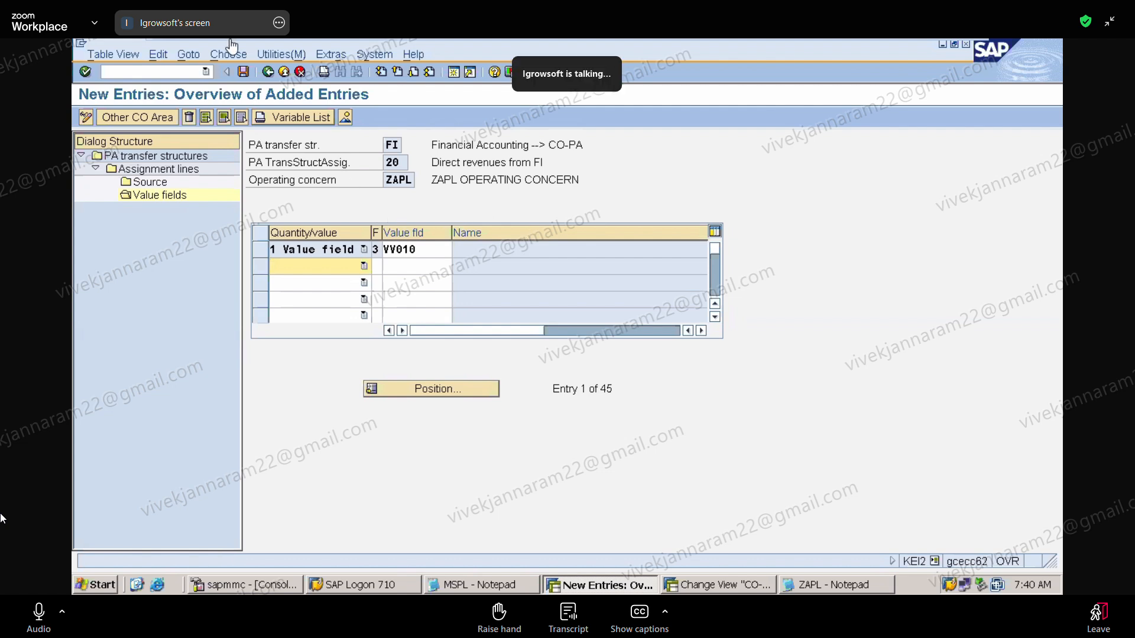
{"action": "mouse_move", "coordinate": [234, 46]}
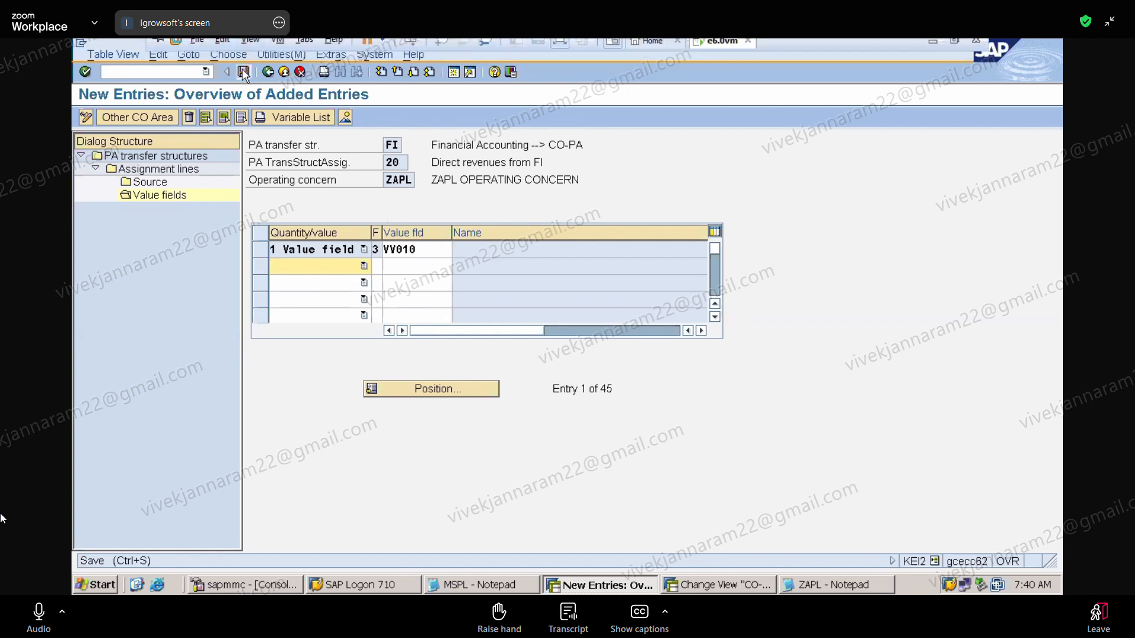
{"action": "left_click", "coordinate": [242, 70]}
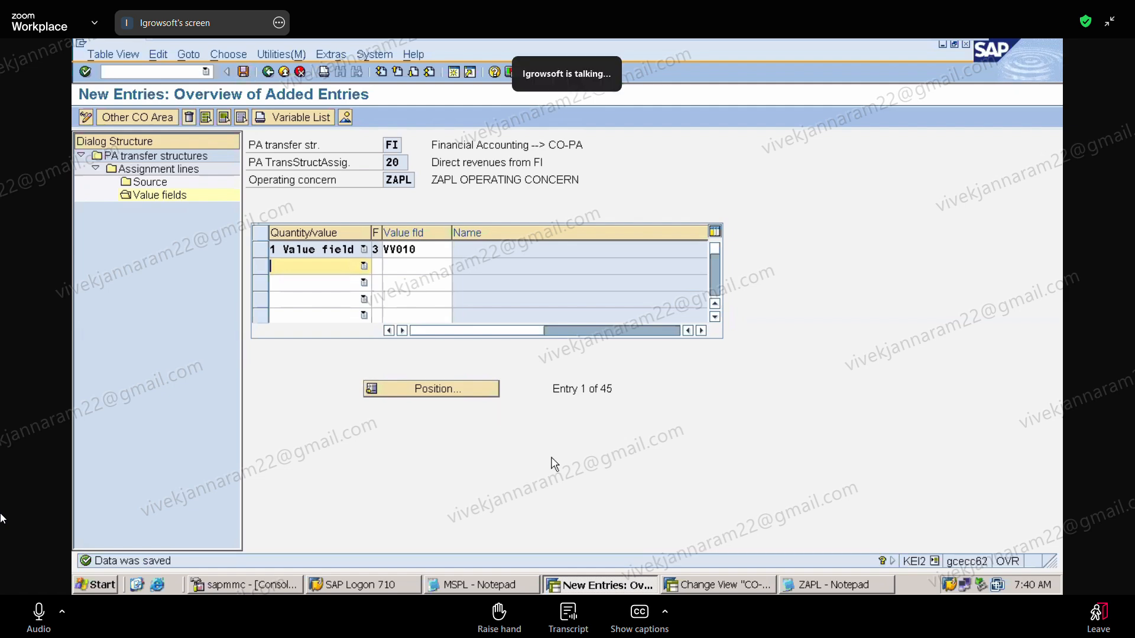
Switch to the ZAPL notes in Notepad and add "8) ACTIVATE PROFITABILITY ANALYSIS : KEKE" below item 7, followed by blank lines
{"action": "left_click", "coordinate": [826, 589]}
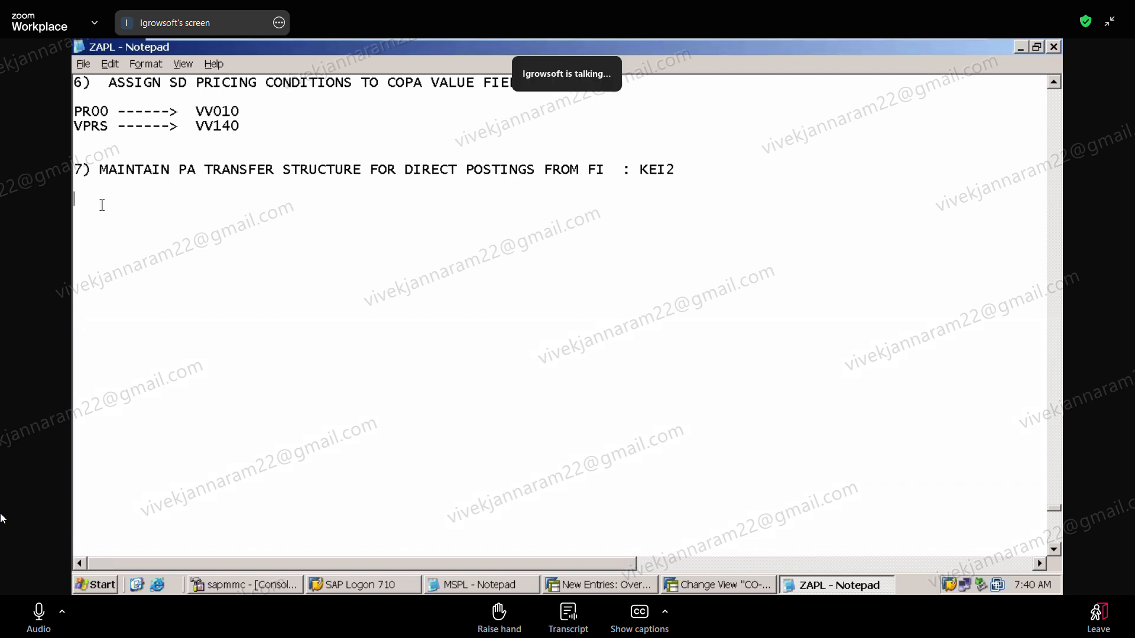
{"action": "type", "text": "8)"}
{"action": "type", "text": "ACTIVATE PRF"}
{"action": "key", "text": "BackSpace"}
{"action": "key", "text": "BackSpace"}
{"action": "key", "text": "BackSpace"}
{"action": "key", "text": "BackSpace"}
{"action": "key", "text": "BackSpace"}
{"action": "key", "text": "BackSpace"}
{"action": "key", "text": "BackSpace"}
{"action": "key", "text": "BackSpace"}
{"action": "key", "text": "BackSpace"}
{"action": "key", "text": "BackSpace"}
{"action": "key", "text": "BackSpace"}
{"action": "key", "text": "BackSpace"}
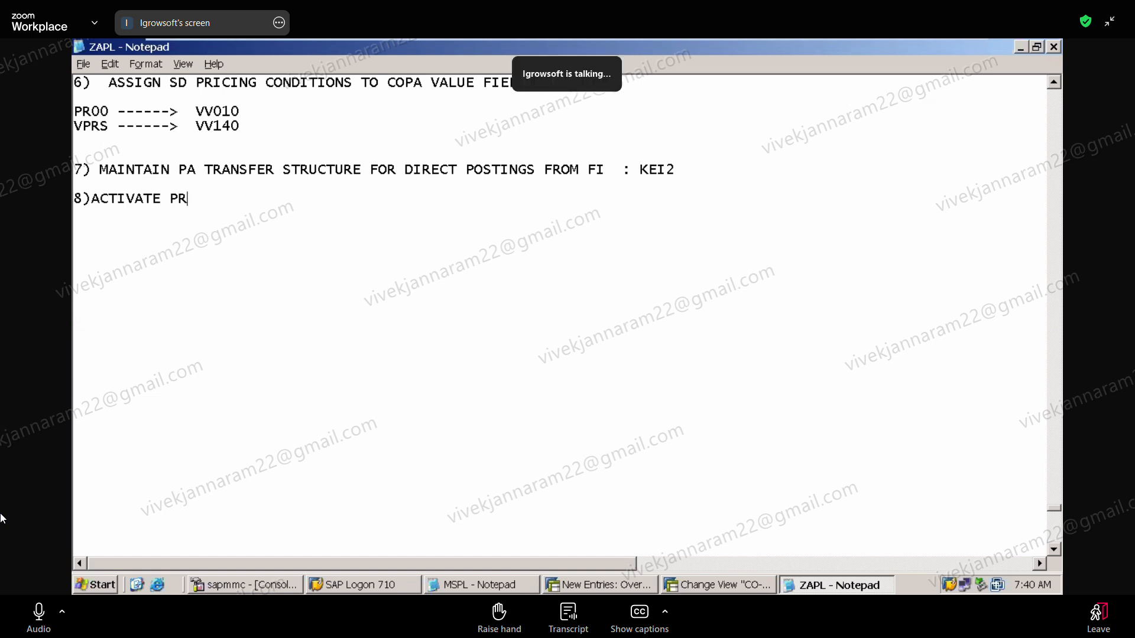
{"action": "type", "text": "ACTIVAITE"}
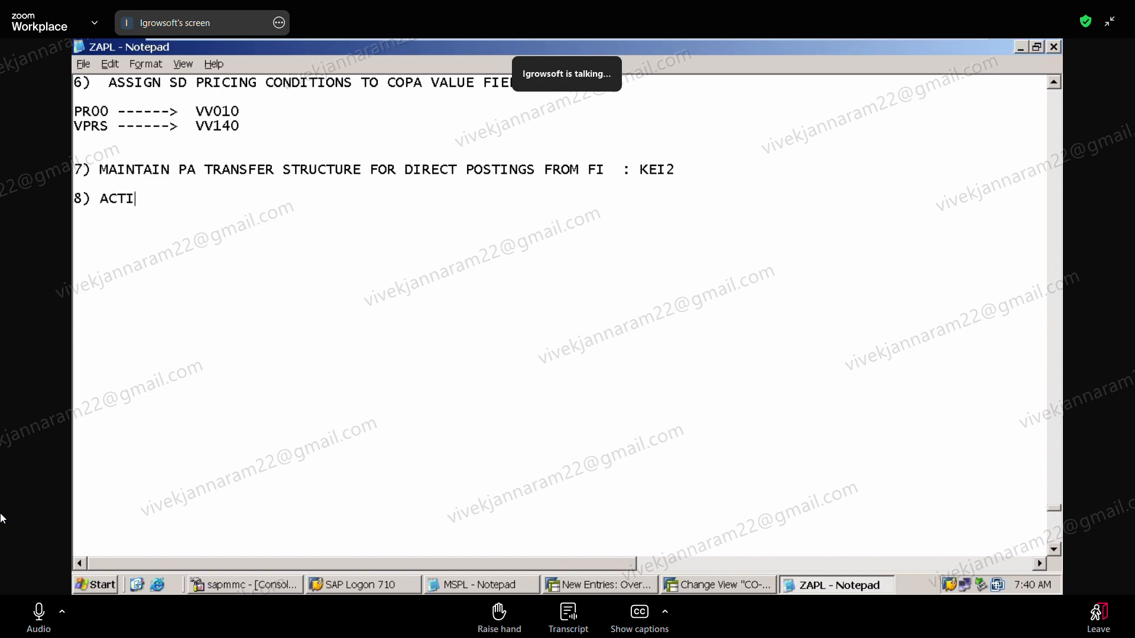
{"action": "key", "text": "BackSpace"}
{"action": "key", "text": "BackSpace"}
{"action": "key", "text": "BackSpace"}
{"action": "type", "text": "TE PROFITABILITU"}
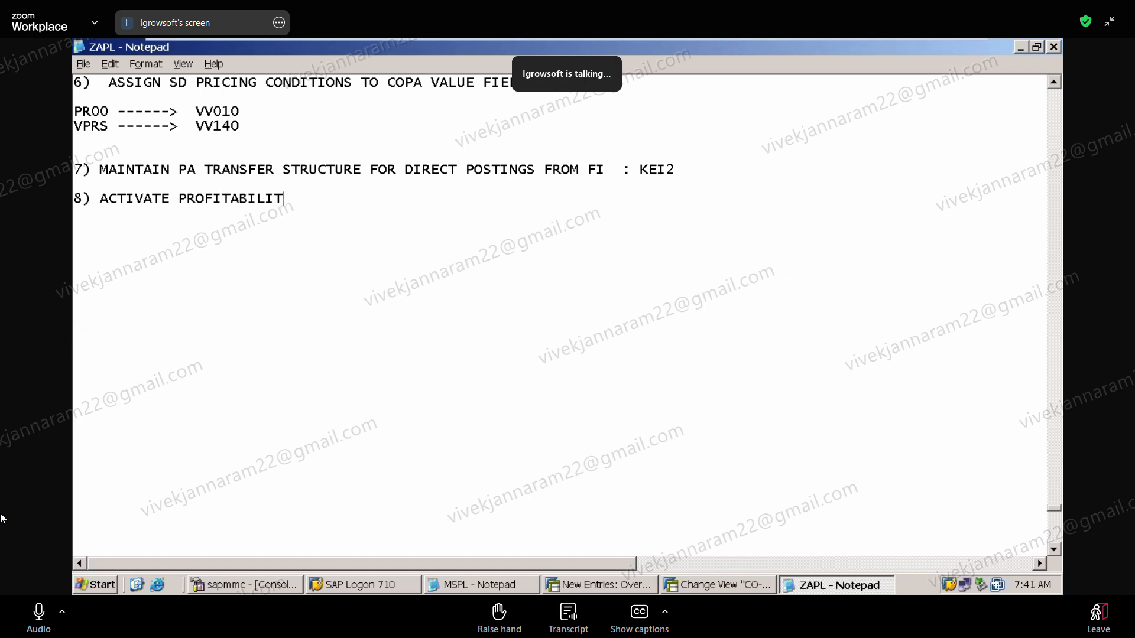
{"action": "key", "text": "BackSpace"}
{"action": "type", "text": "Y ABALY"}
{"action": "key", "text": "BackSpace"}
{"action": "key", "text": "BackSpace"}
{"action": "key", "text": "BackSpace"}
{"action": "key", "text": "BackSpace"}
{"action": "type", "text": "NALYSIS "}
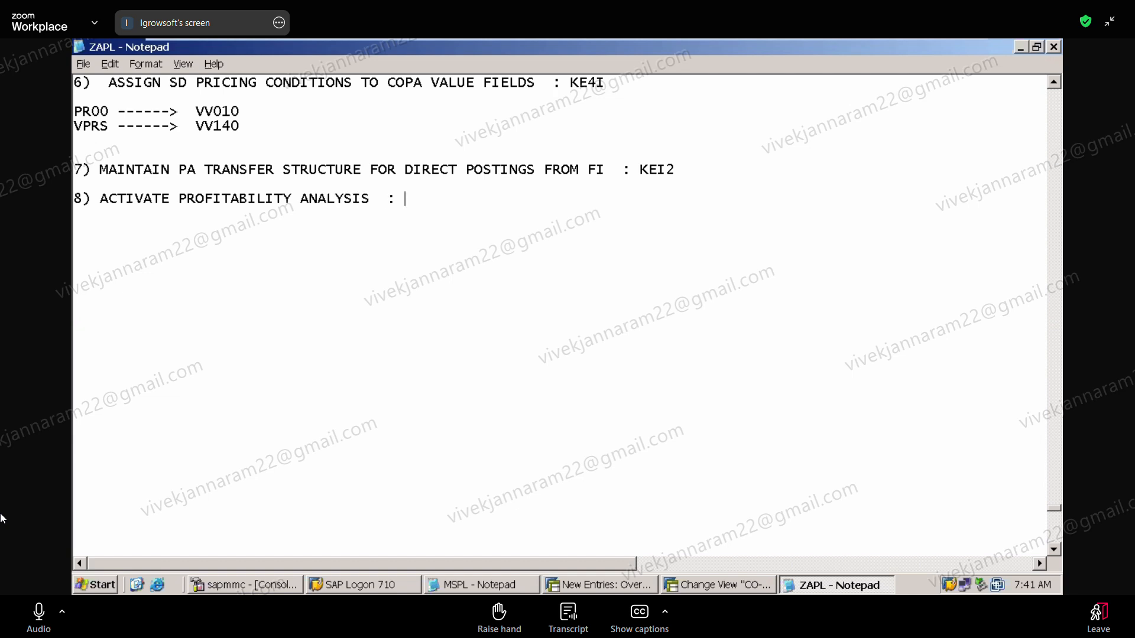
{"action": "type", "text": " : KEKE"}
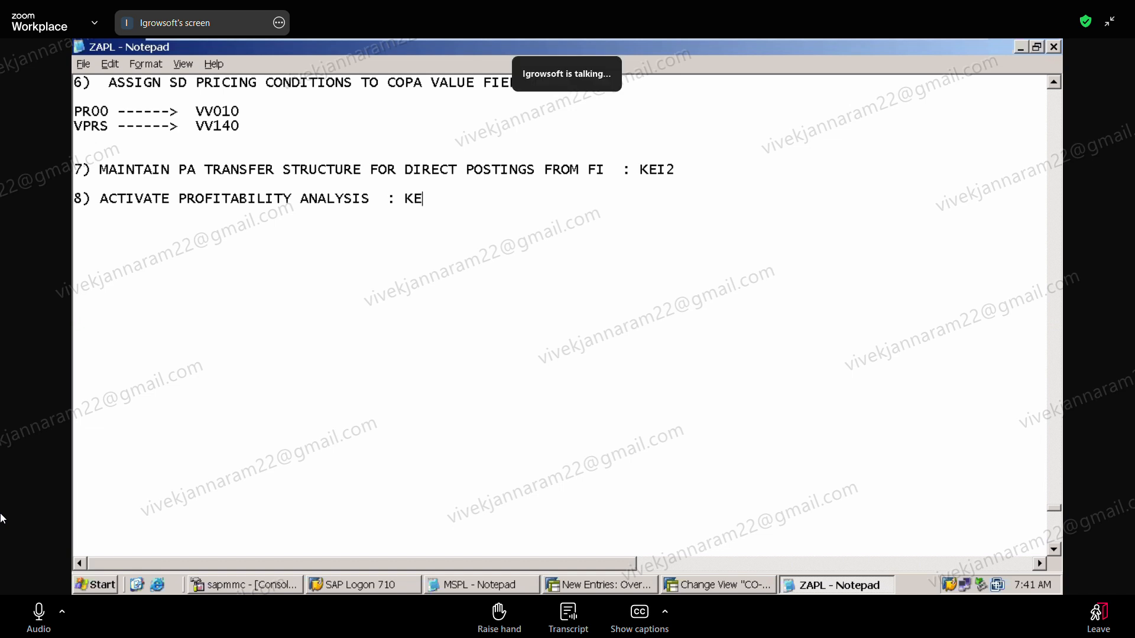
{"action": "key", "text": "Return"}
{"action": "key", "text": "Return"}
{"action": "key", "text": "Return"}
Switch back to the SAP session, open transaction KEKE and position the list at controlling area ZAPL
{"action": "left_click", "coordinate": [600, 585]}
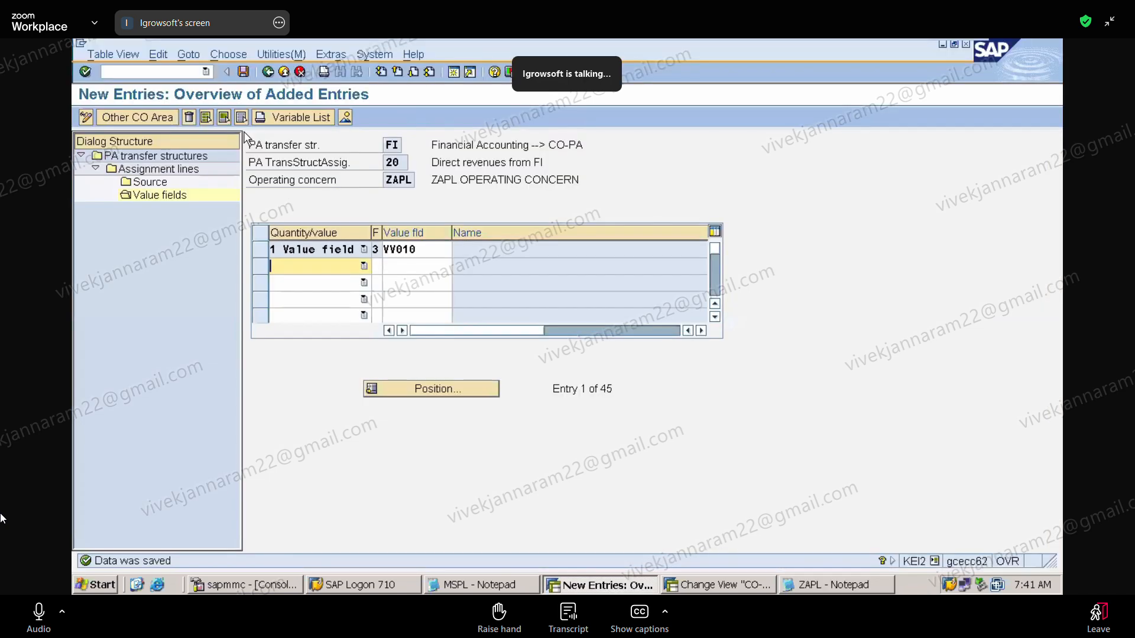
{"action": "left_click", "coordinate": [153, 73]}
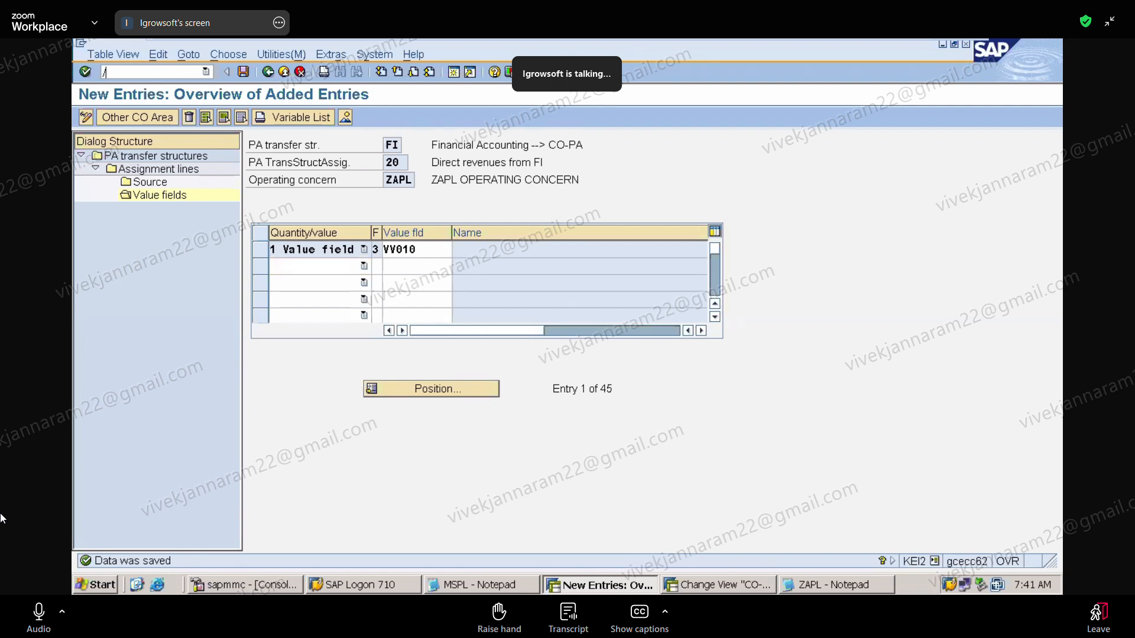
{"action": "type", "text": "/nkeke"}
{"action": "key", "text": "Return"}
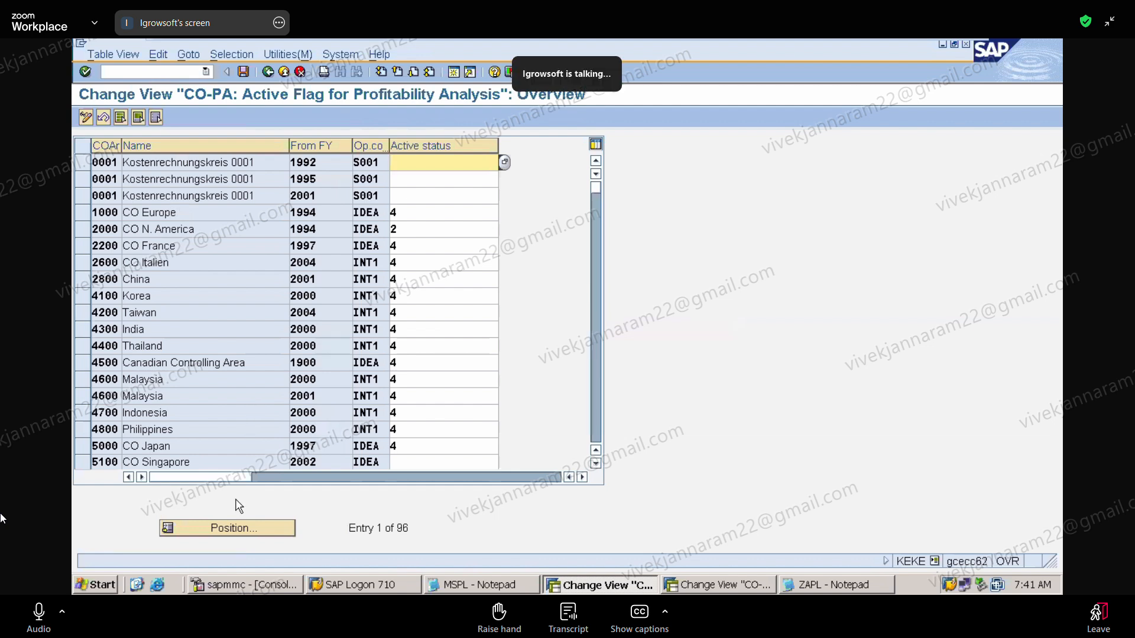
{"action": "left_click", "coordinate": [242, 532]}
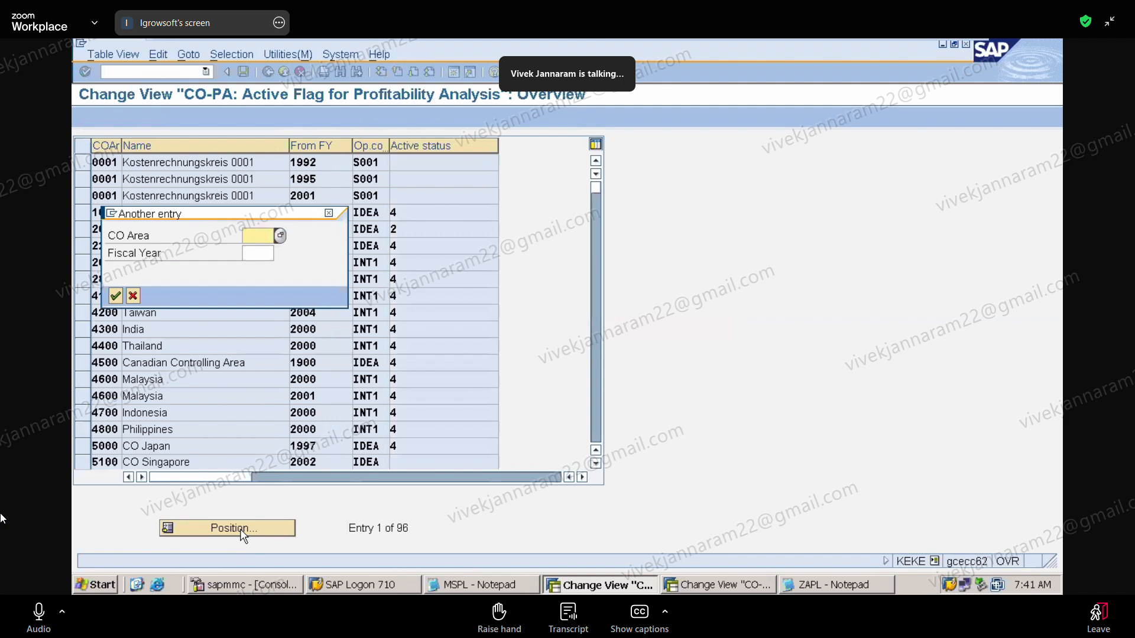
{"action": "type", "text": "ZAPL"}
{"action": "key", "text": "Return"}
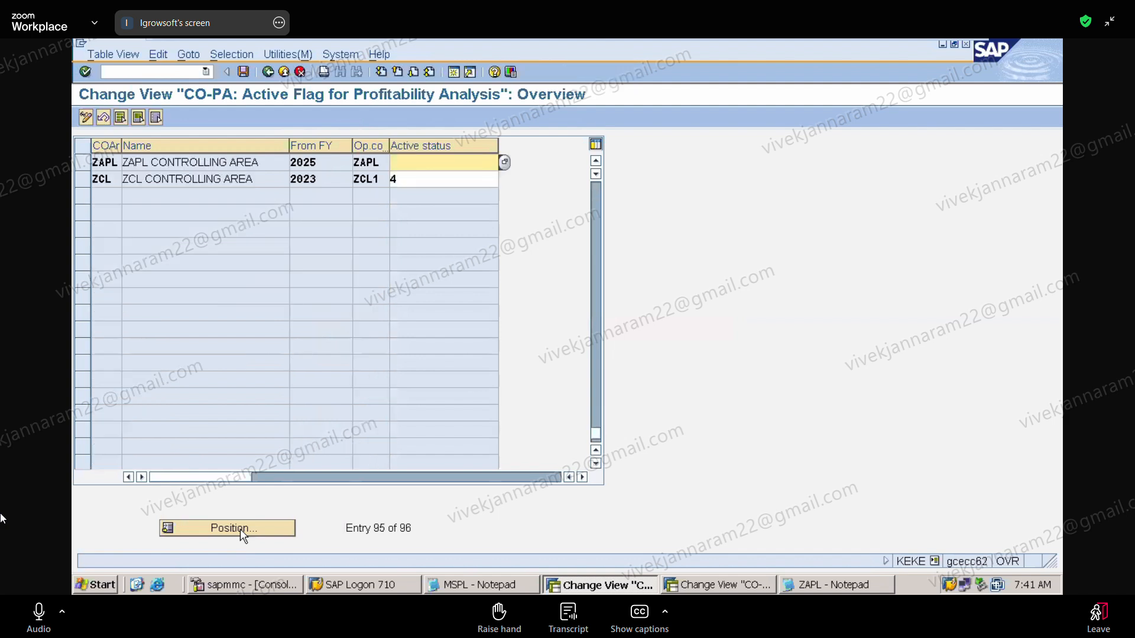
Set the active status of controlling area ZAPL to 4 (both types of Profitability Analysis) and save under customizing request ECCK900386
{"action": "left_click", "coordinate": [503, 162]}
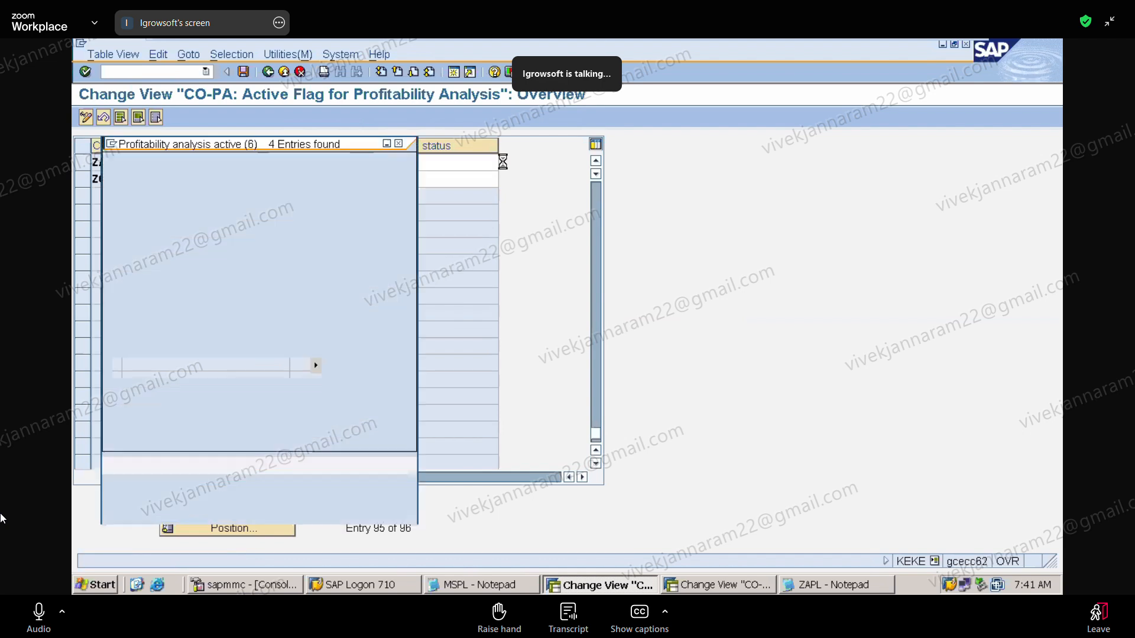
{"action": "left_click", "coordinate": [235, 195]}
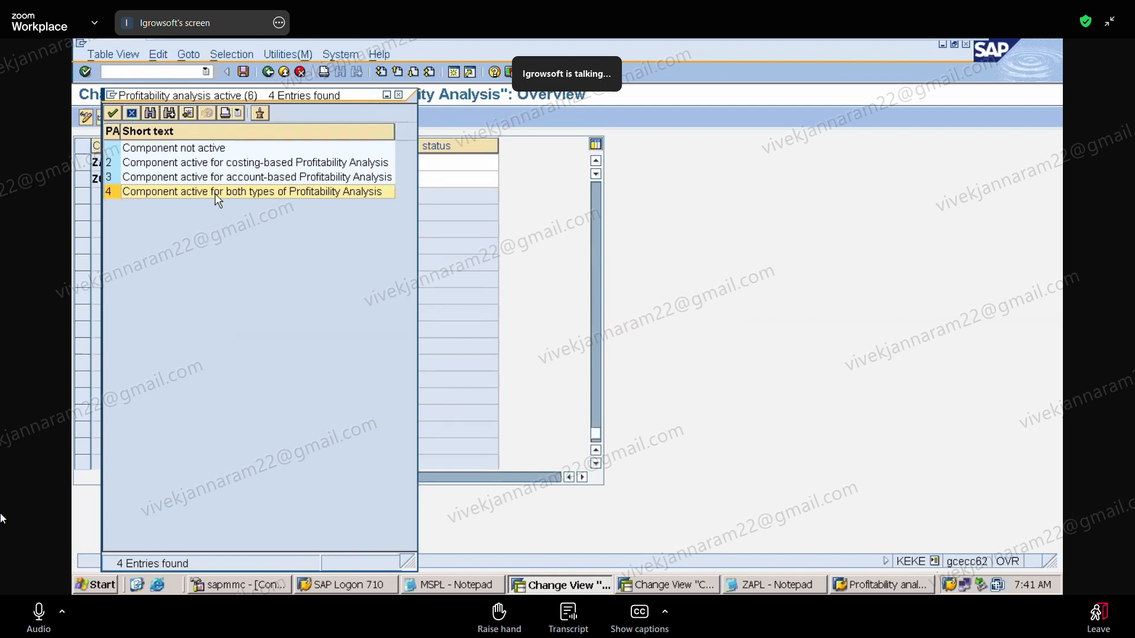
{"action": "double_click", "coordinate": [214, 194]}
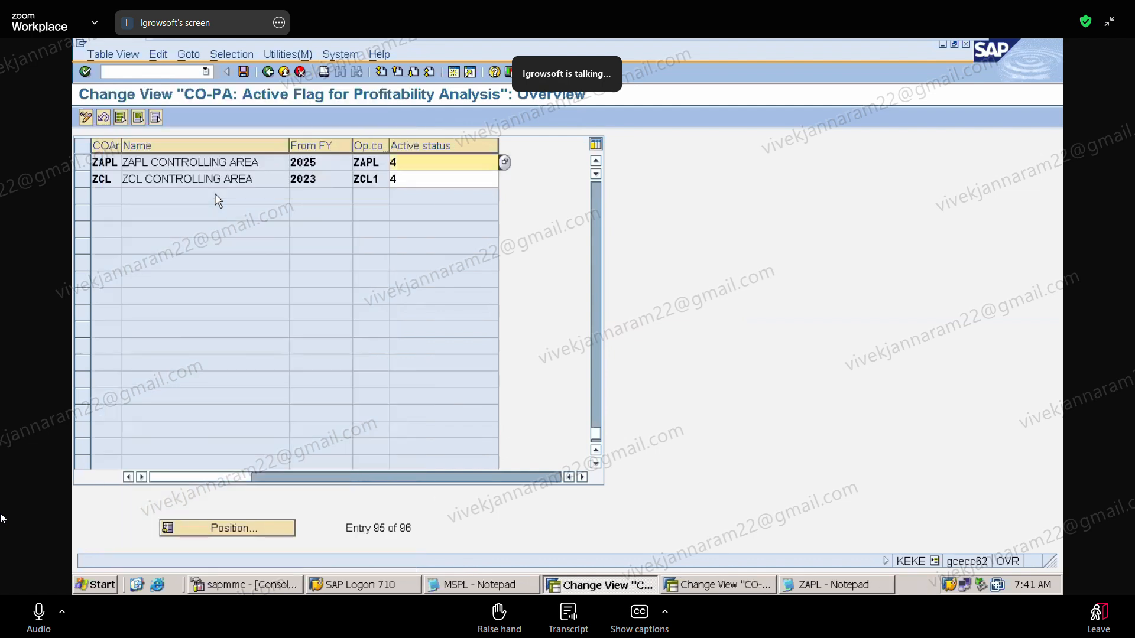
{"action": "left_click", "coordinate": [502, 163]}
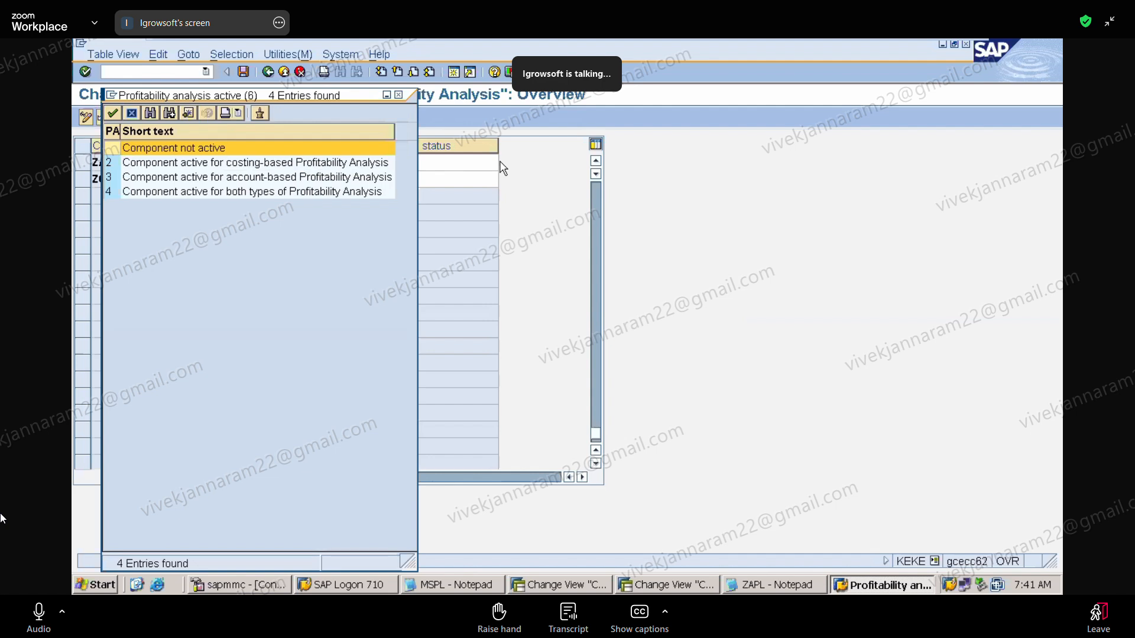
{"action": "double_click", "coordinate": [273, 195]}
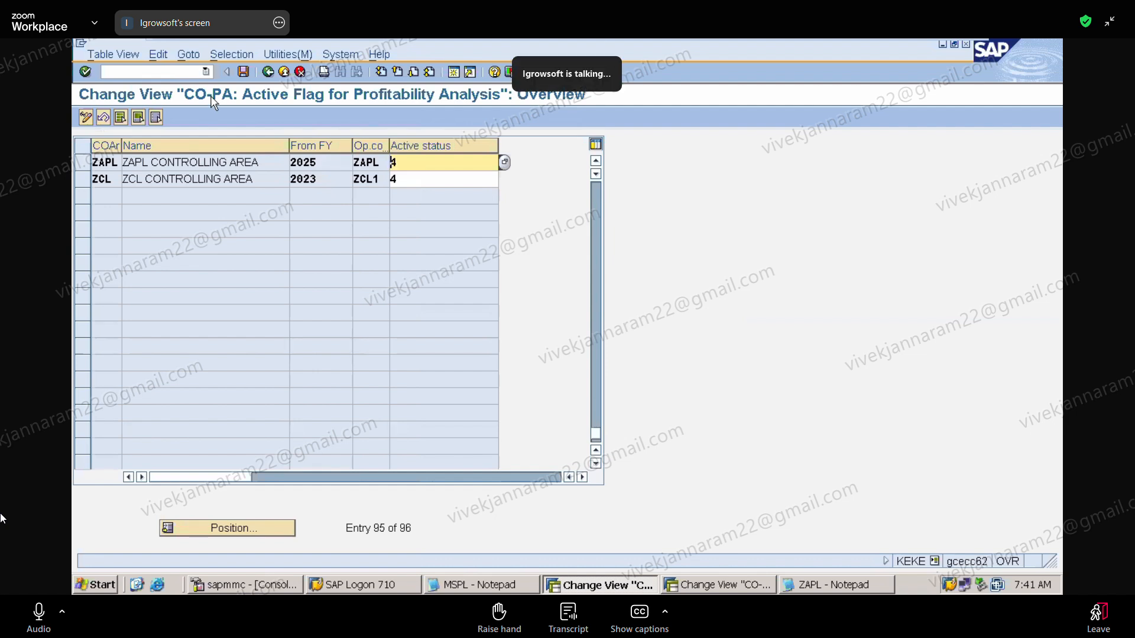
{"action": "left_click", "coordinate": [243, 71]}
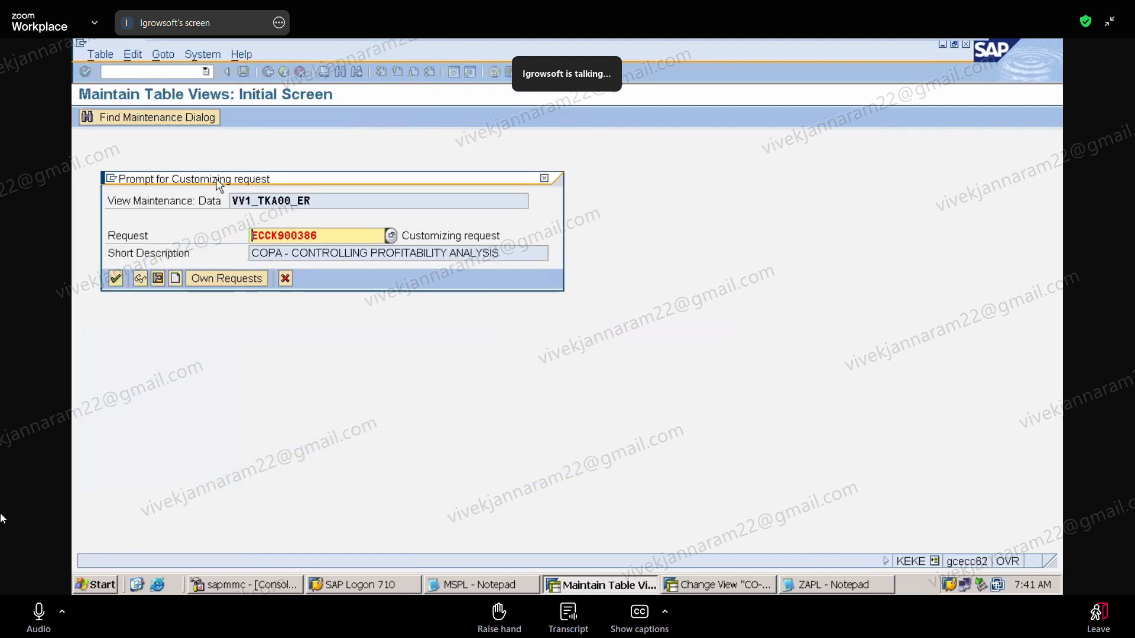
{"action": "left_click", "coordinate": [116, 277]}
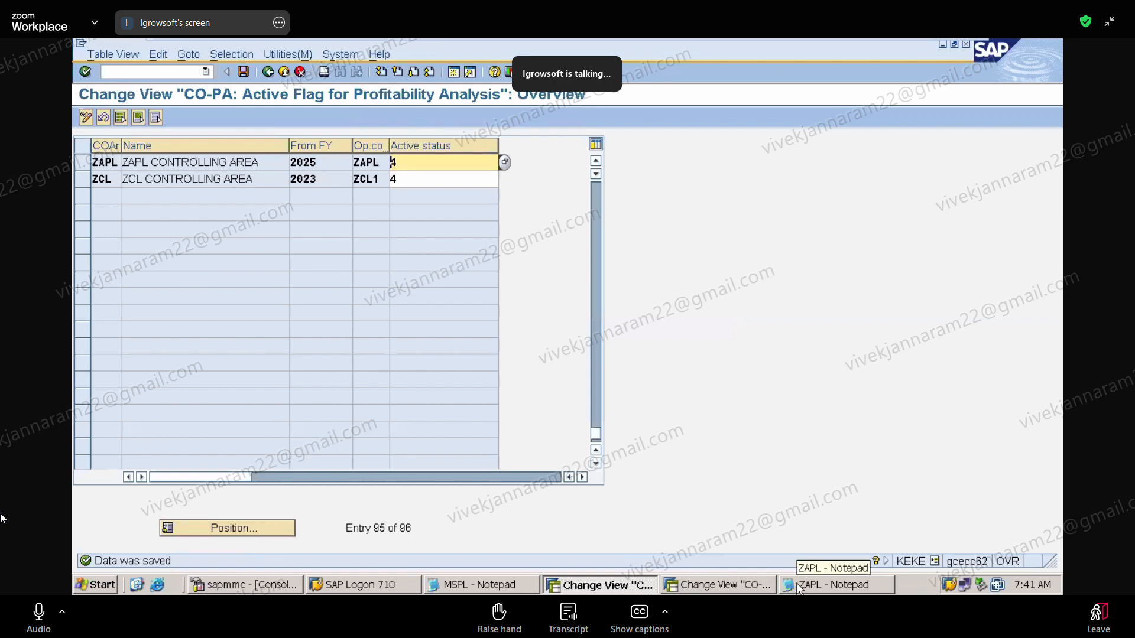
Switch to the ZAPL notes and begin item 9, trying the wording "ADD GBB - VAY" and clearing it back to the item number
{"action": "left_click", "coordinate": [816, 585]}
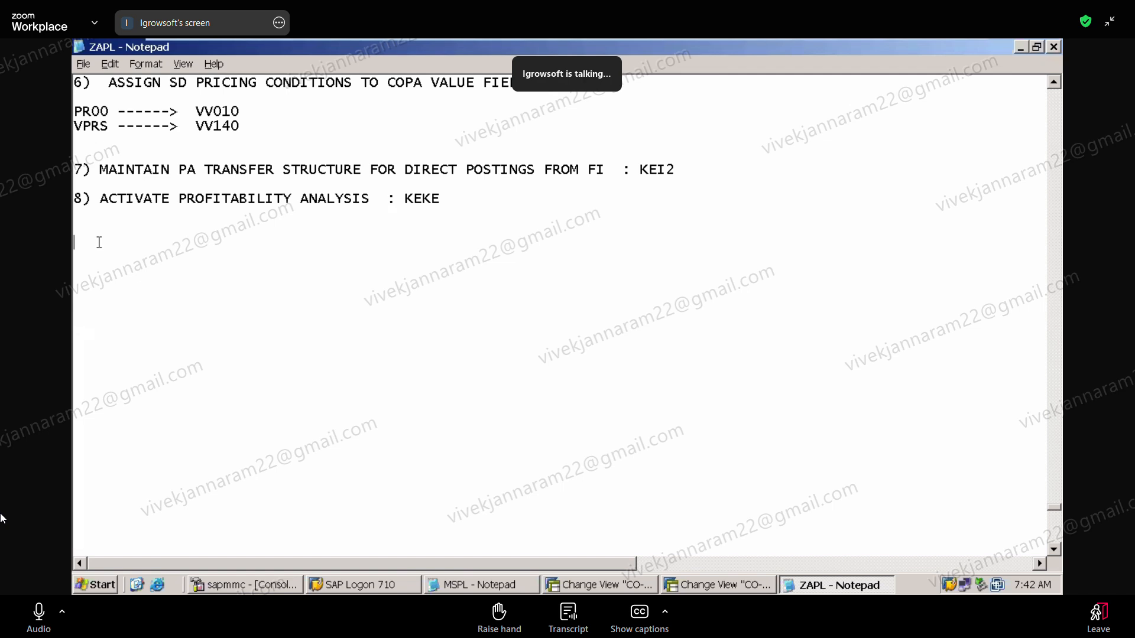
{"action": "type", "text": "9) ADD GBB - VAY"}
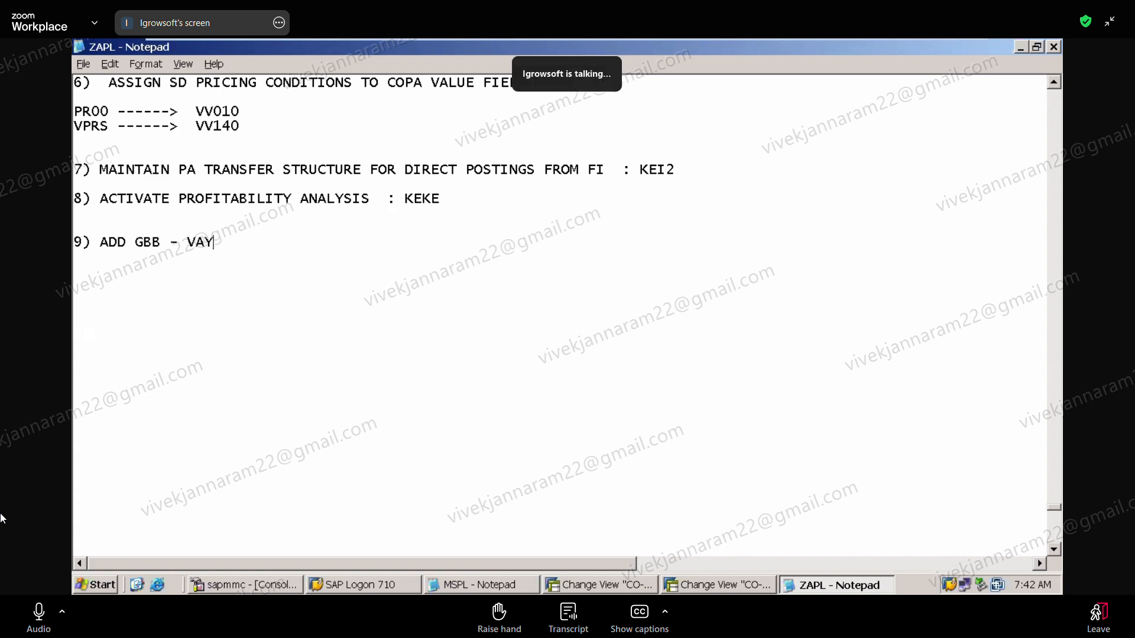
{"action": "type", "text": " --"}
{"action": "key", "text": "BackSpace"}
{"action": "key", "text": "BackSpace"}
{"action": "key", "text": "BackSpace"}
{"action": "key", "text": "BackSpace"}
{"action": "key", "text": "BackSpace"}
{"action": "key", "text": "BackSpace"}
{"action": "key", "text": "BackSpace"}
{"action": "key", "text": "BackSpace"}
{"action": "key", "text": "BackSpace"}
{"action": "key", "text": "BackSpace"}
{"action": "key", "text": "BackSpace"}
{"action": "key", "text": "BackSpace"}
{"action": "key", "text": "BackSpace"}
{"action": "key", "text": "BackSpace"}
{"action": "key", "text": "BackSpace"}
{"action": "key", "text": "BackSpace"}
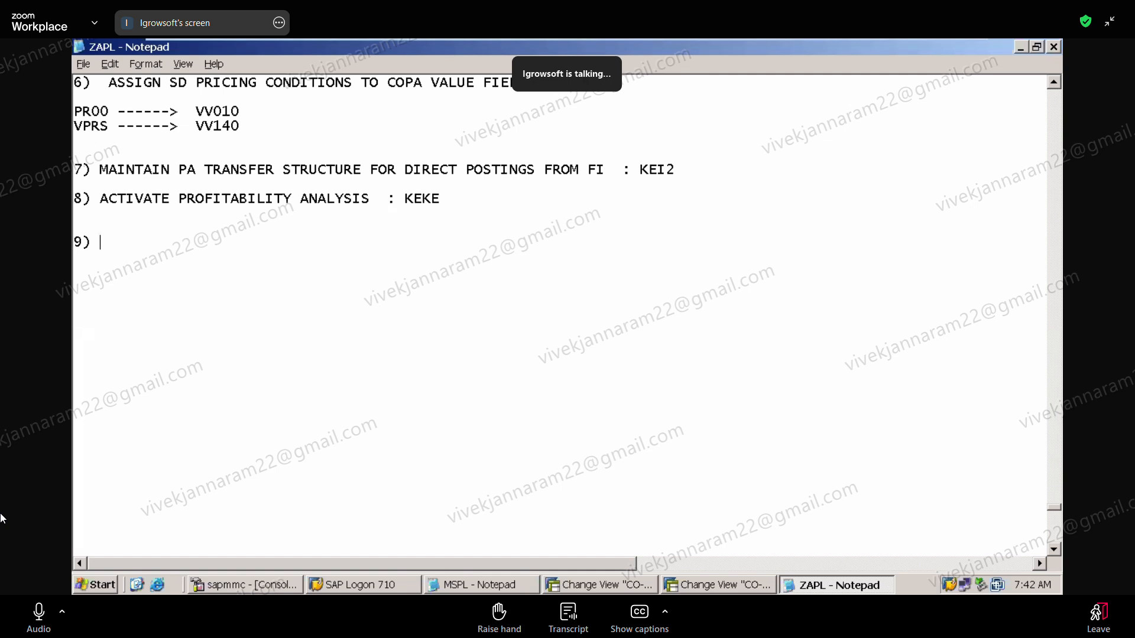
Complete item 9 of the notes as "ASSIGN INC/DEC IN FG AC IN T.CODE : OBYC - GBB - VAY"
{"action": "type", "text": "ASSIGN INC/DEC "}
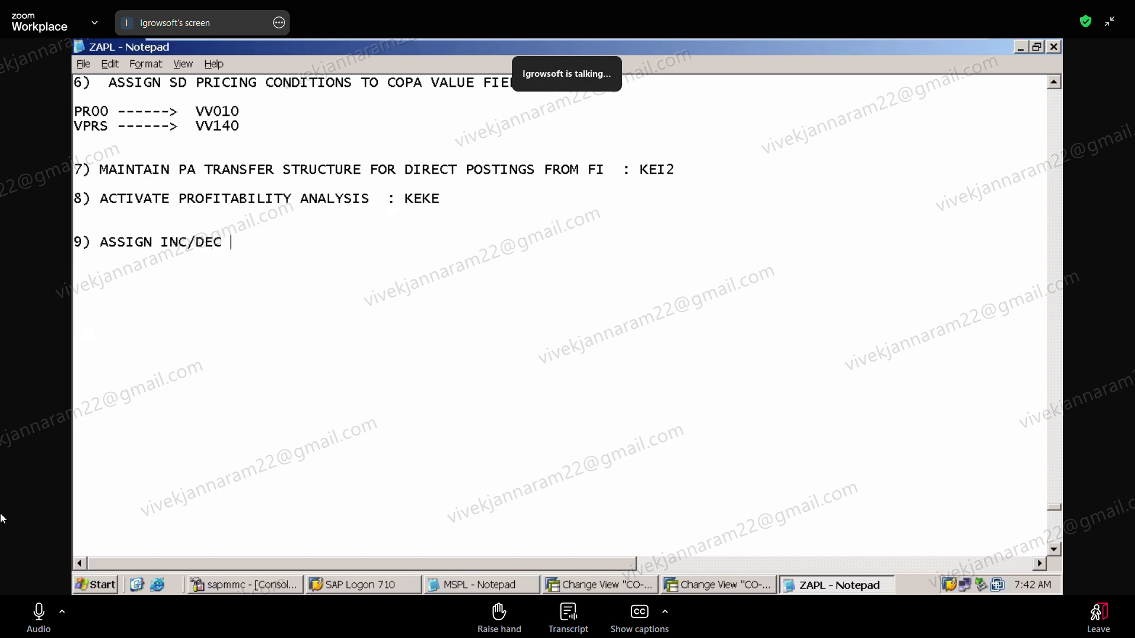
{"action": "type", "text": "IN FG AC "}
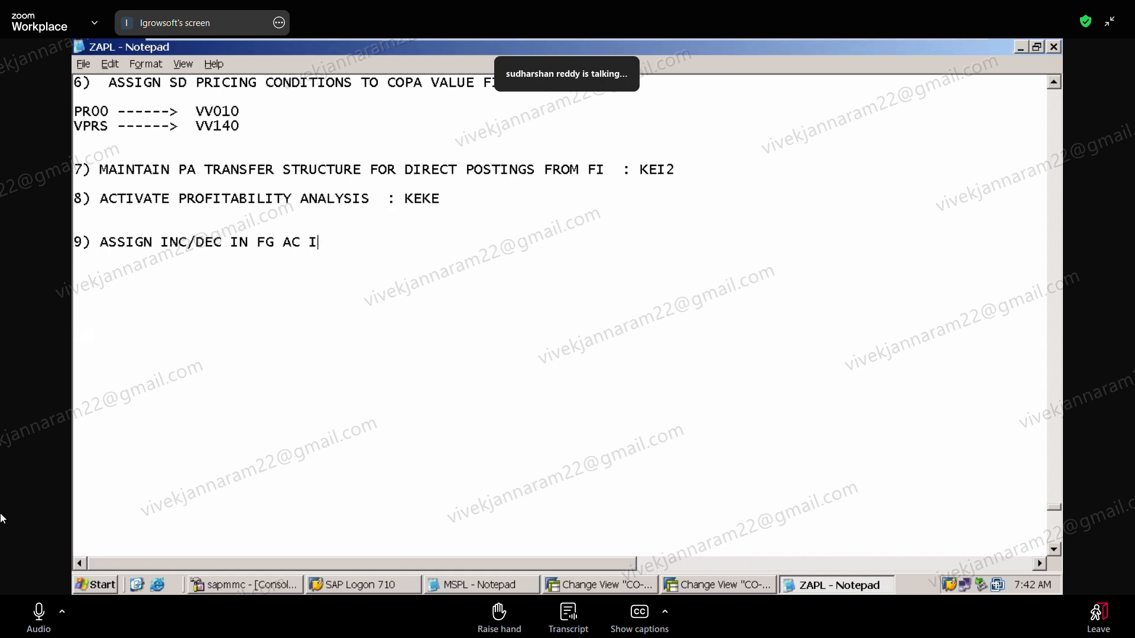
{"action": "type", "text": "IN"}
{"action": "type", "text": " T.CODE "}
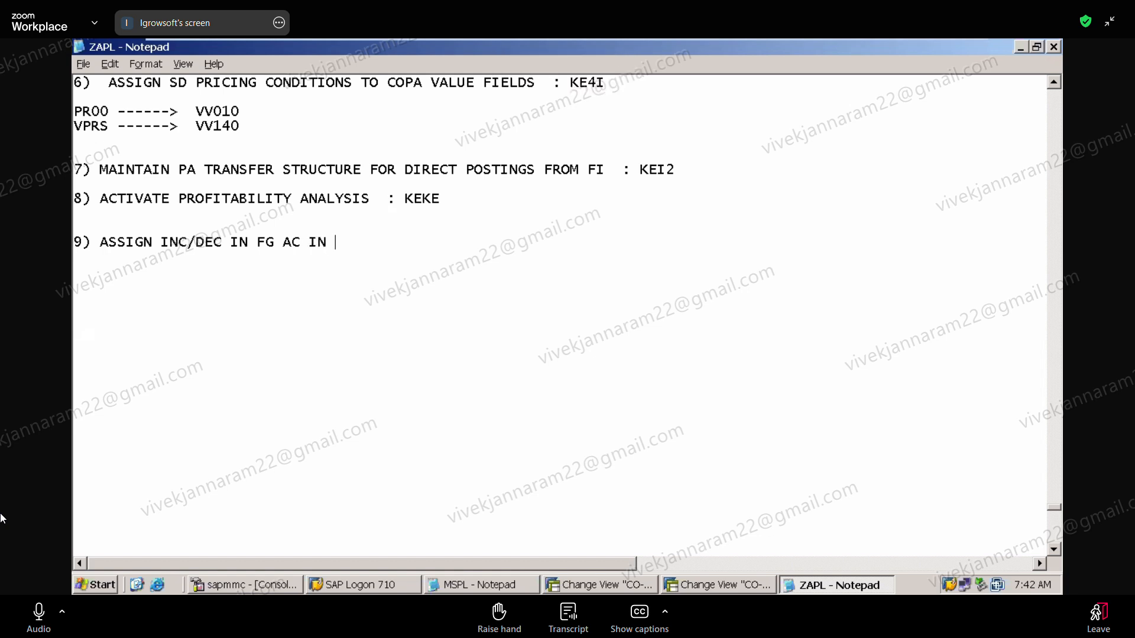
{"action": "type", "text": "ON"}
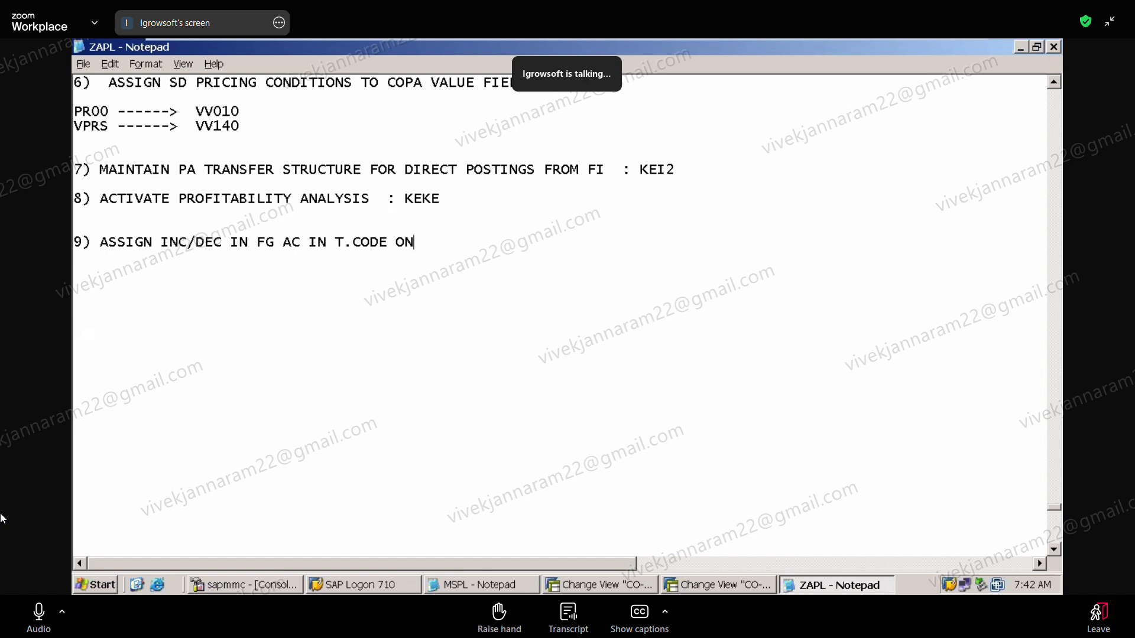
{"action": "key", "text": "BackSpace"}
{"action": "key", "text": "BackSpace"}
{"action": "type", "text": ": OBYC - GBB - "}
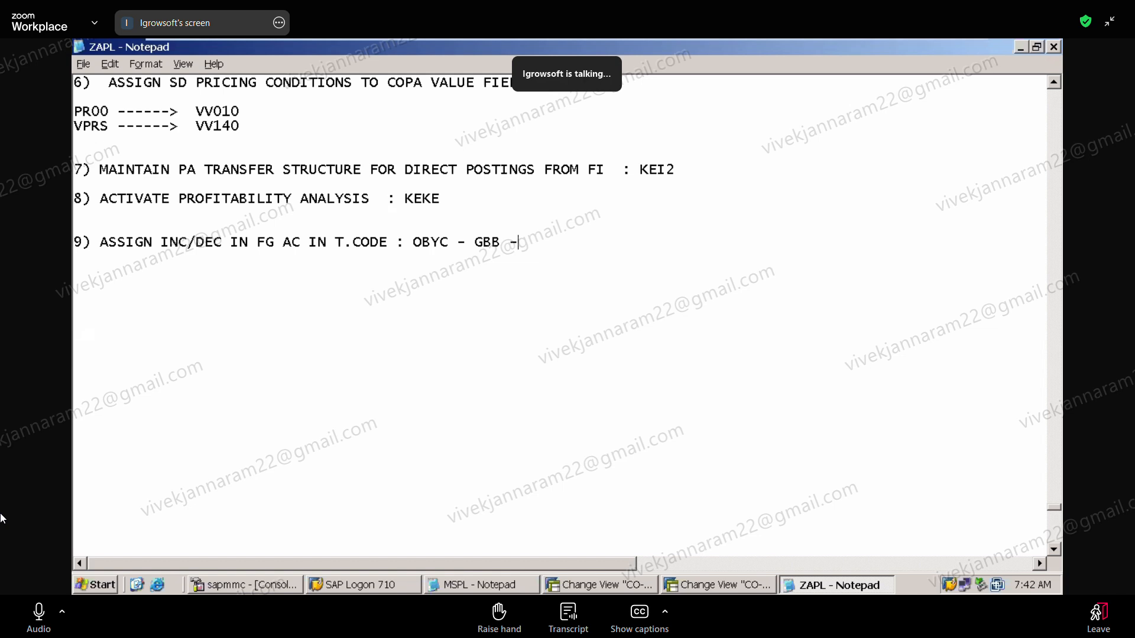
{"action": "type", "text": "VAY"}
Copy "OBYC - GBB - VAY" from item 9 to a line below it and edit the copy to "OBYC - GBB - VAX ---> WIHTOUT COPA"
{"action": "left_click_drag", "start_coordinate": [414, 242], "coordinate": [561, 244]}
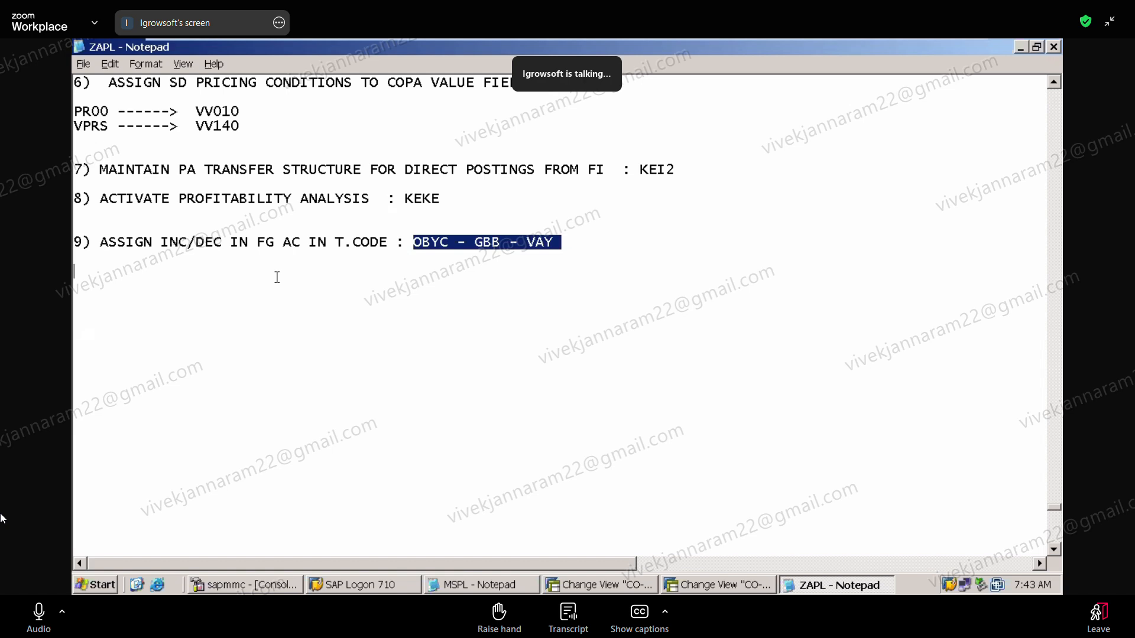
{"action": "key", "text": "Delete"}
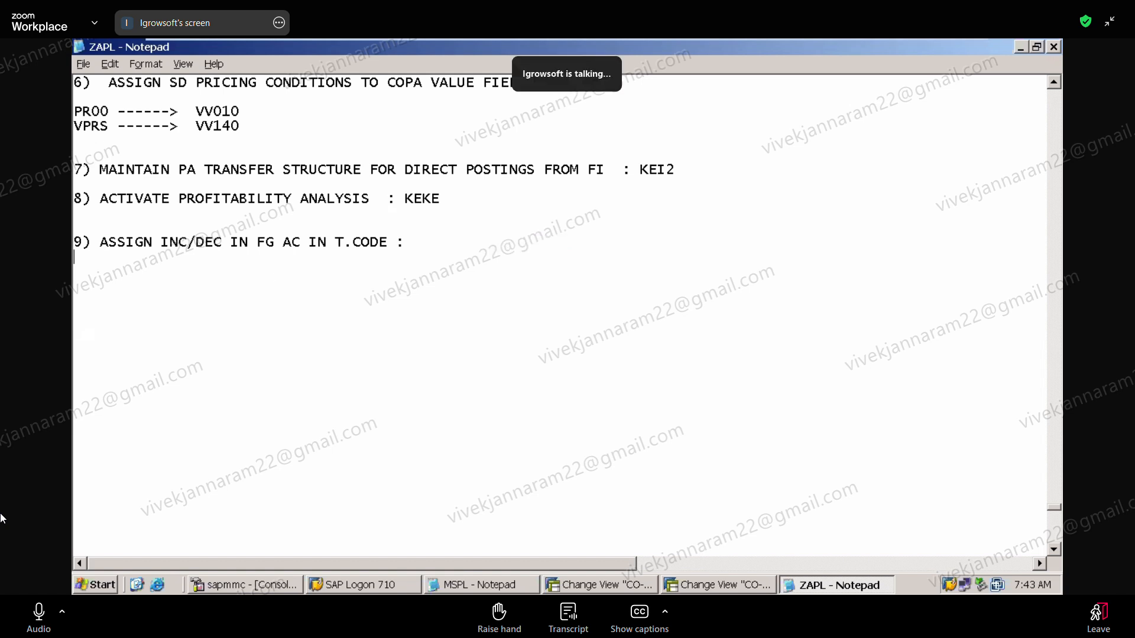
{"action": "key", "text": "ctrl+z"}
{"action": "key", "text": "ctrl+c"}
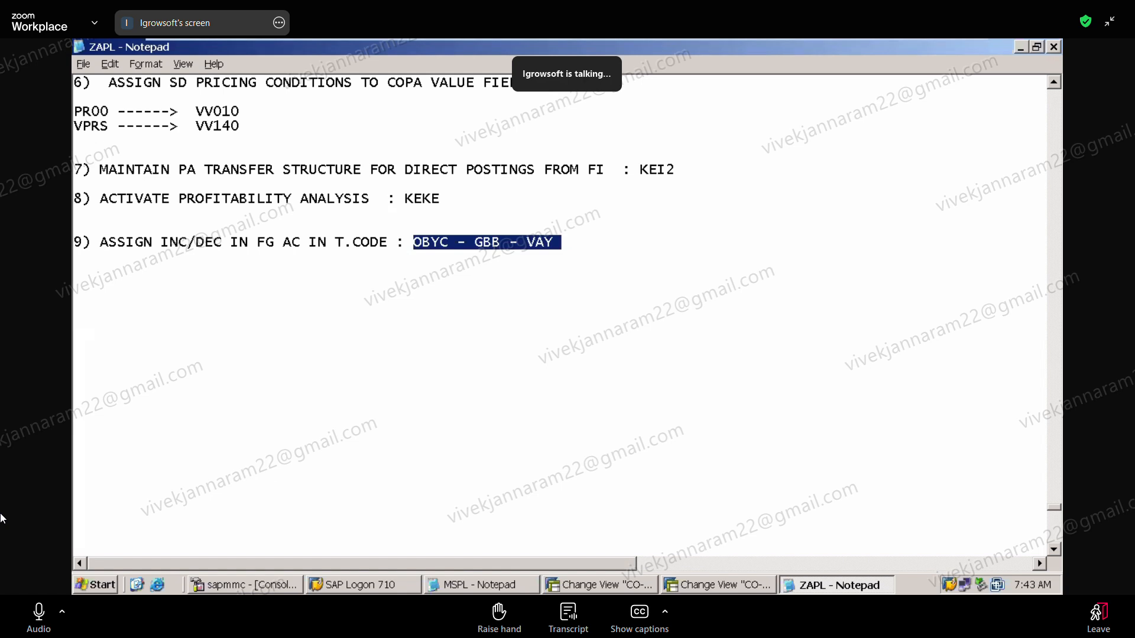
{"action": "left_click", "coordinate": [153, 307]}
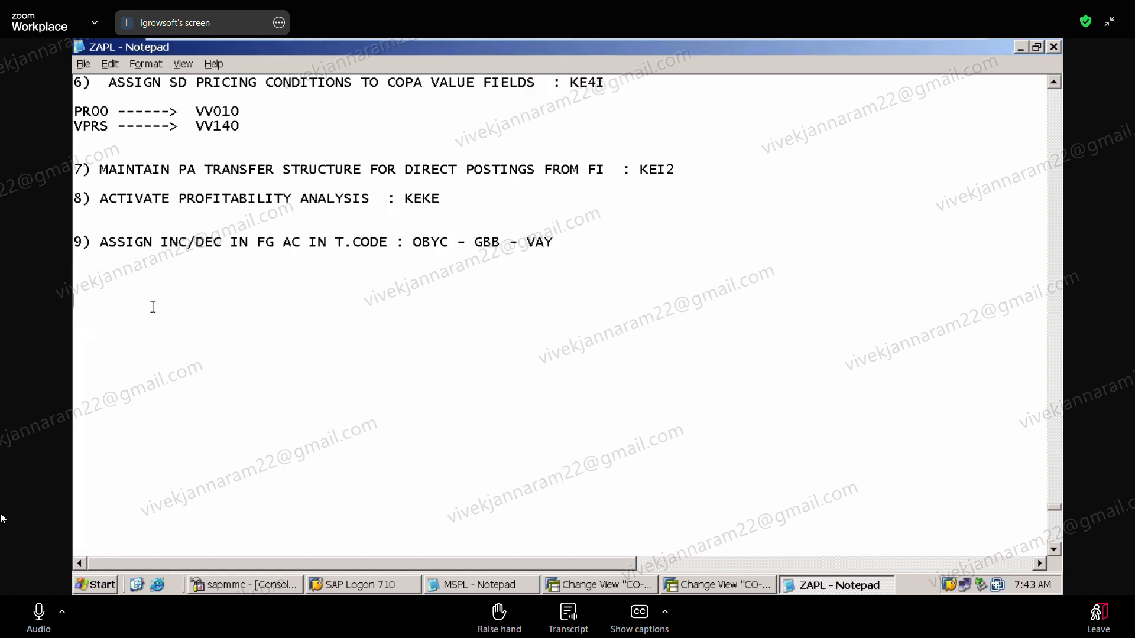
{"action": "key", "text": "ctrl+v"}
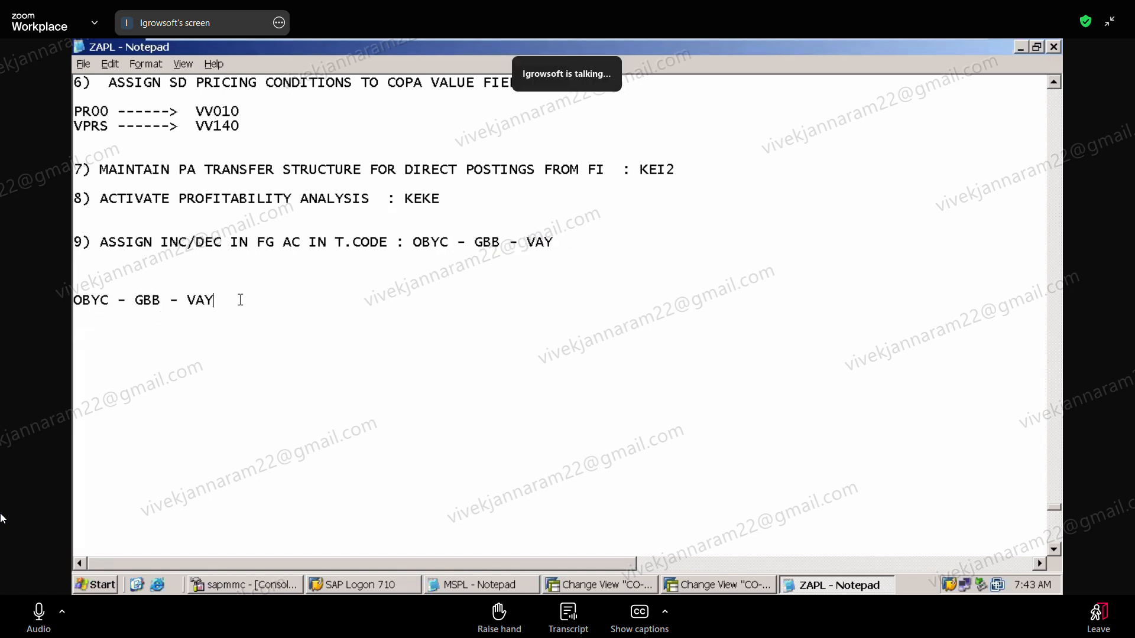
{"action": "key", "text": "BackSpace"}
{"action": "type", "text": "X ---> WIHTOUT COPA"}
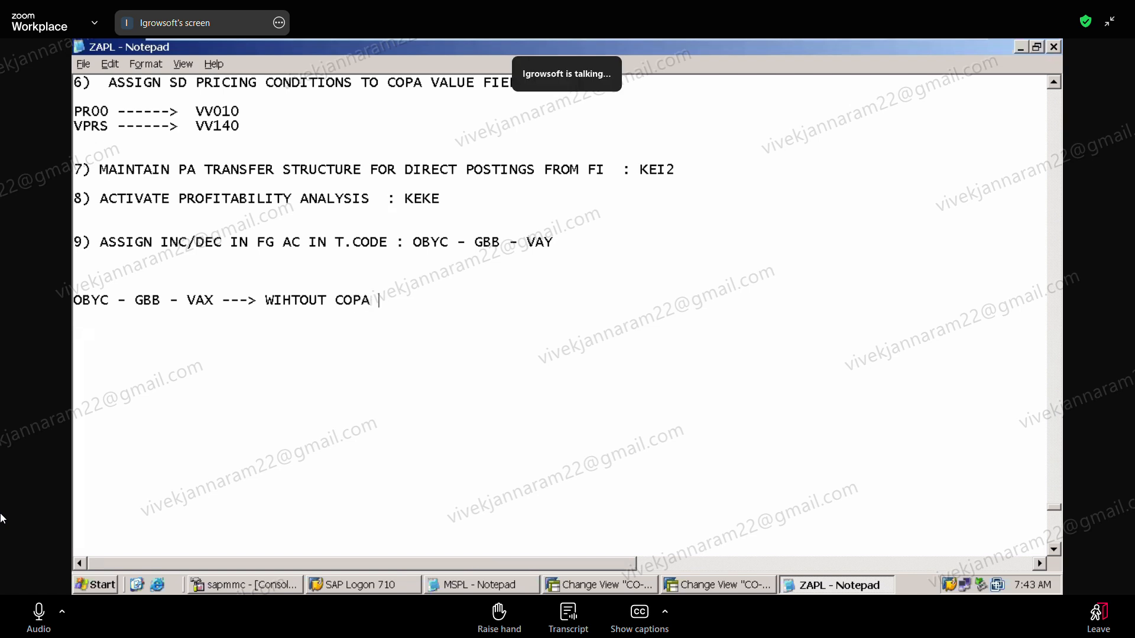
Add the line "OBYC - GBB - VAY ---> WITH COPA" below the VAX line in the notes
{"action": "key", "text": "Return"}
{"action": "type", "text": "OBYC - GBB - VAY"}
{"action": "key", "text": "Return"}
{"action": "key", "text": "Return"}
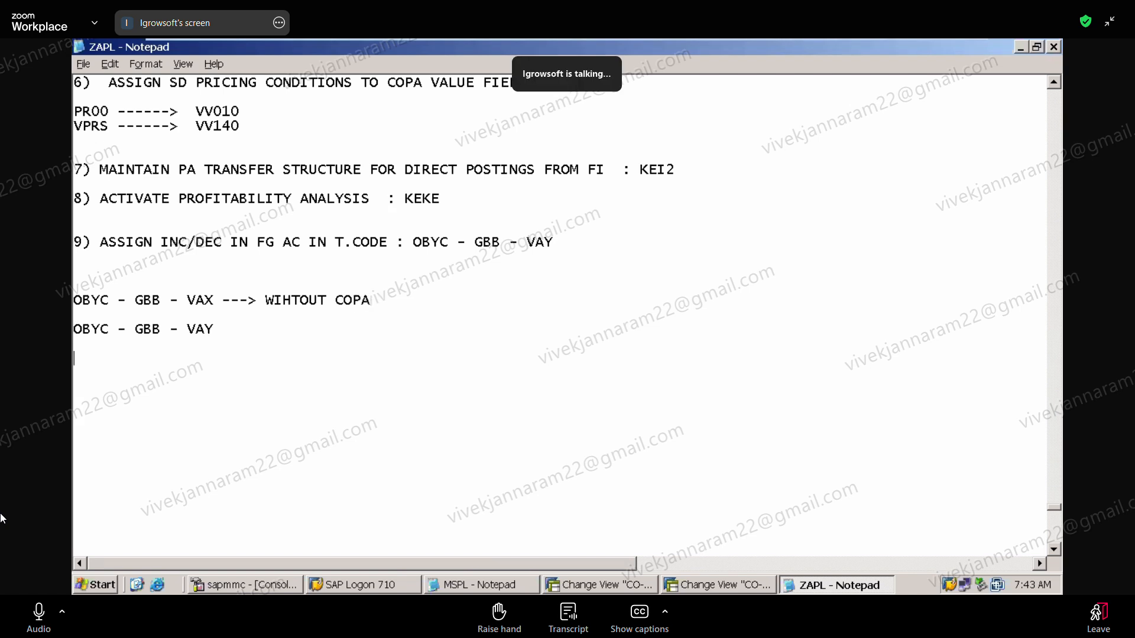
{"action": "left_click", "coordinate": [230, 329]}
{"action": "type", "text": "---"}
{"action": "key", "text": "BackSpace"}
{"action": "key", "text": "BackSpace"}
{"action": "key", "text": "BackSpace"}
{"action": "key", "text": "BackSpace"}
{"action": "type", "text": "---> WIHT"}
{"action": "key", "text": "BackSpace"}
{"action": "key", "text": "BackSpace"}
{"action": "key", "text": "BackSpace"}
{"action": "type", "text": "TH CAP"}
{"action": "key", "text": "BackSpace"}
{"action": "type", "text": "OPA"}
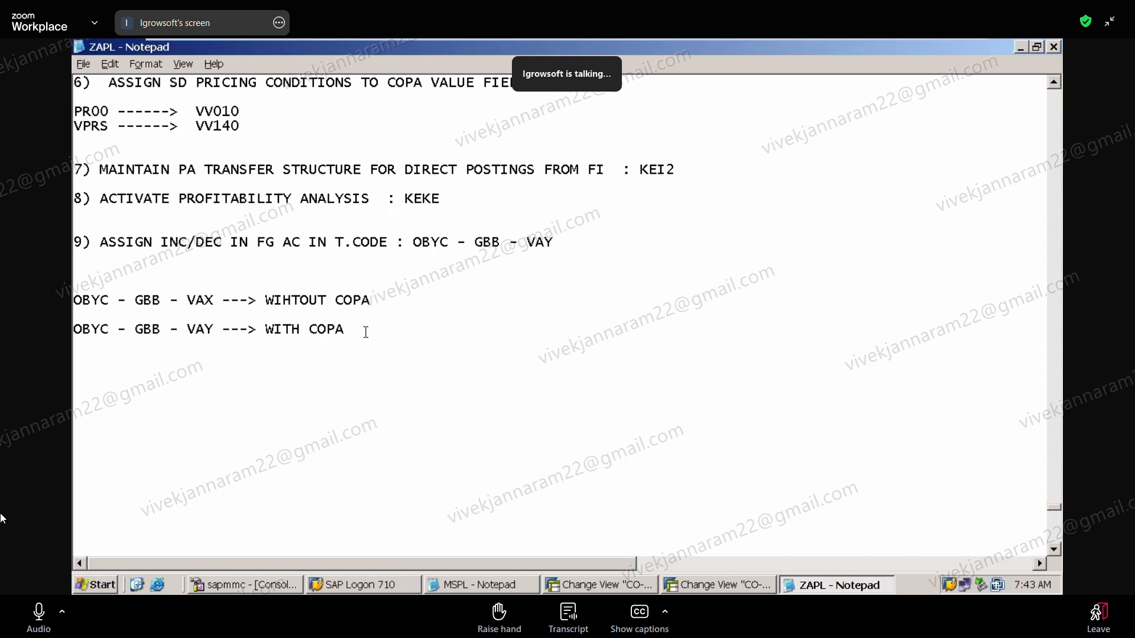
{"action": "left_click_drag", "start_coordinate": [357, 330], "coordinate": [270, 319]}
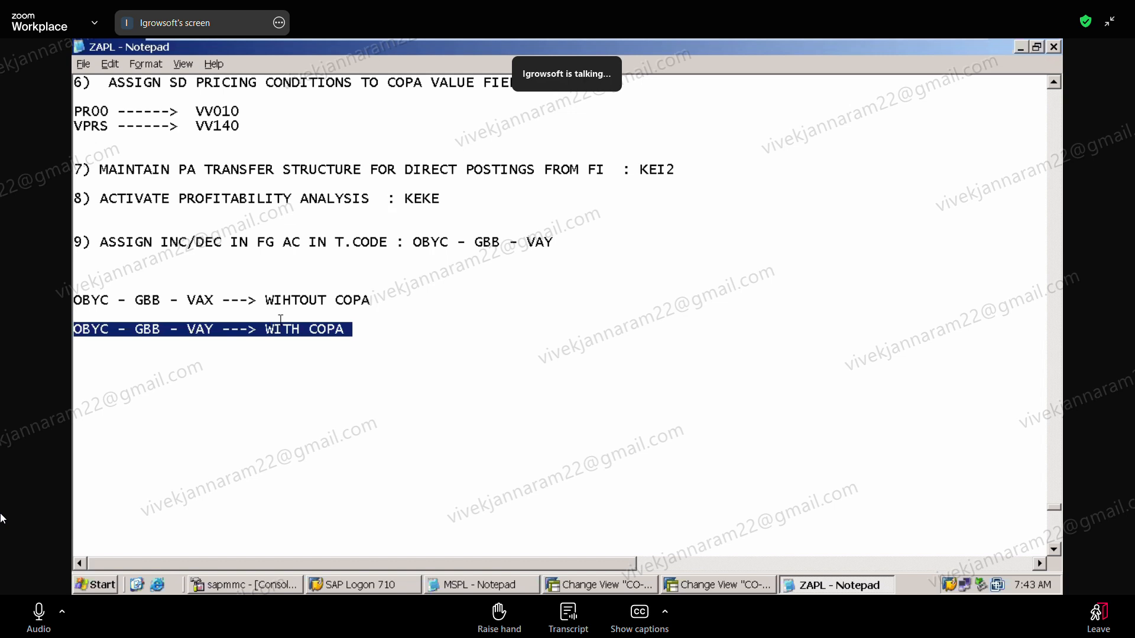
{"action": "left_click_drag", "start_coordinate": [380, 302], "coordinate": [372, 265]}
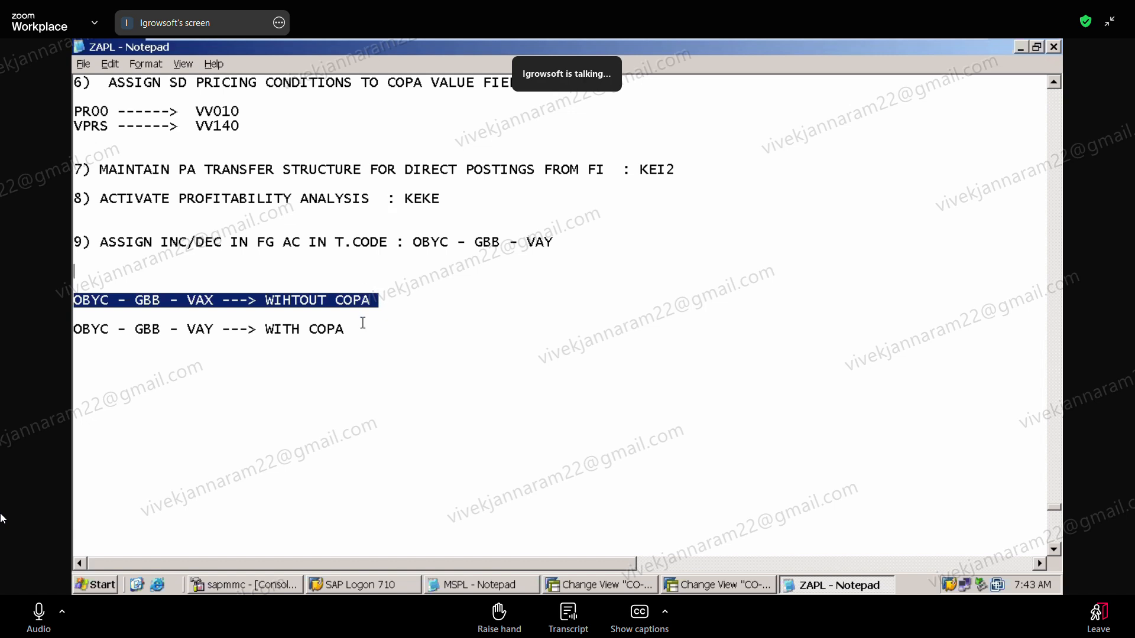
{"action": "left_click_drag", "start_coordinate": [363, 323], "coordinate": [206, 315]}
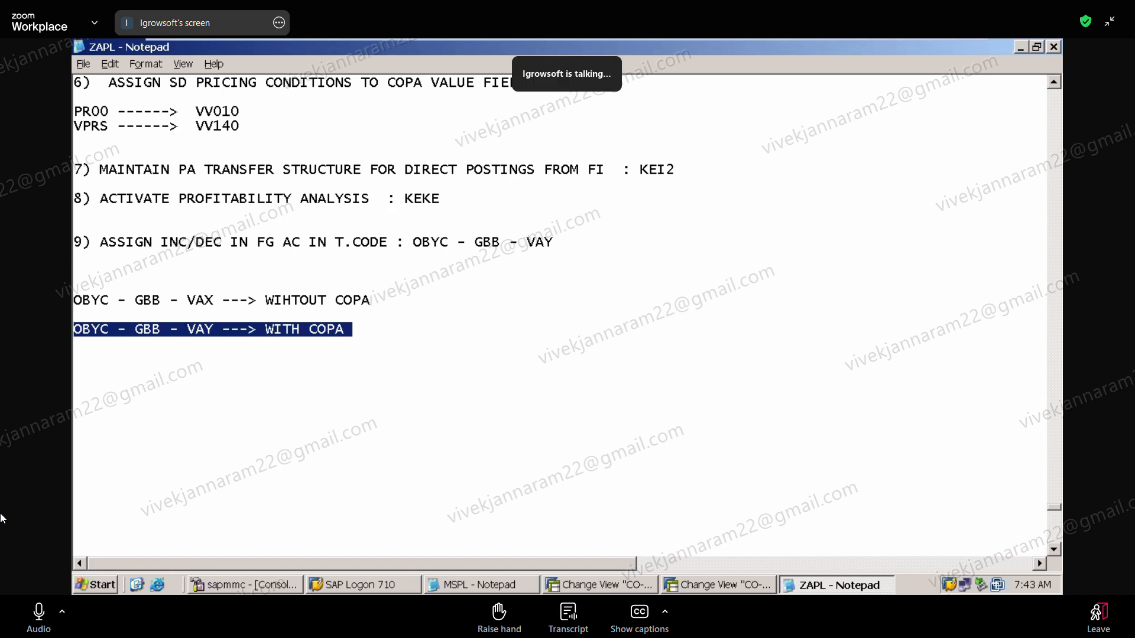
Switch to the SAP session showing the SD condition assignments and start transaction OBYC from it
{"action": "left_click", "coordinate": [755, 585]}
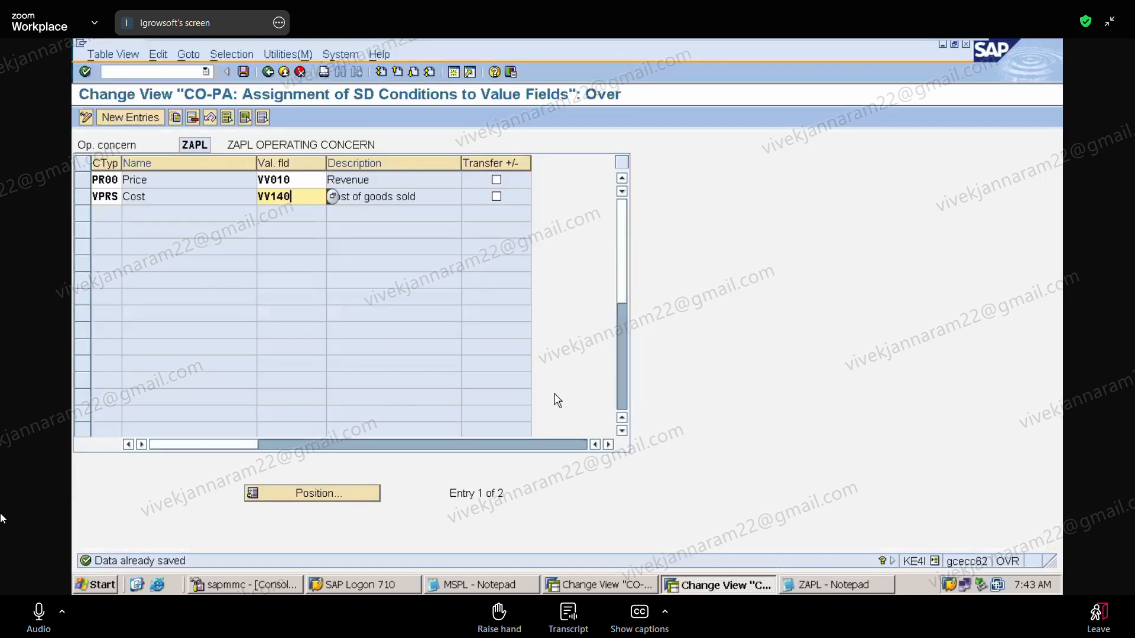
{"action": "left_click", "coordinate": [134, 72]}
{"action": "type", "text": "/NOBYC"}
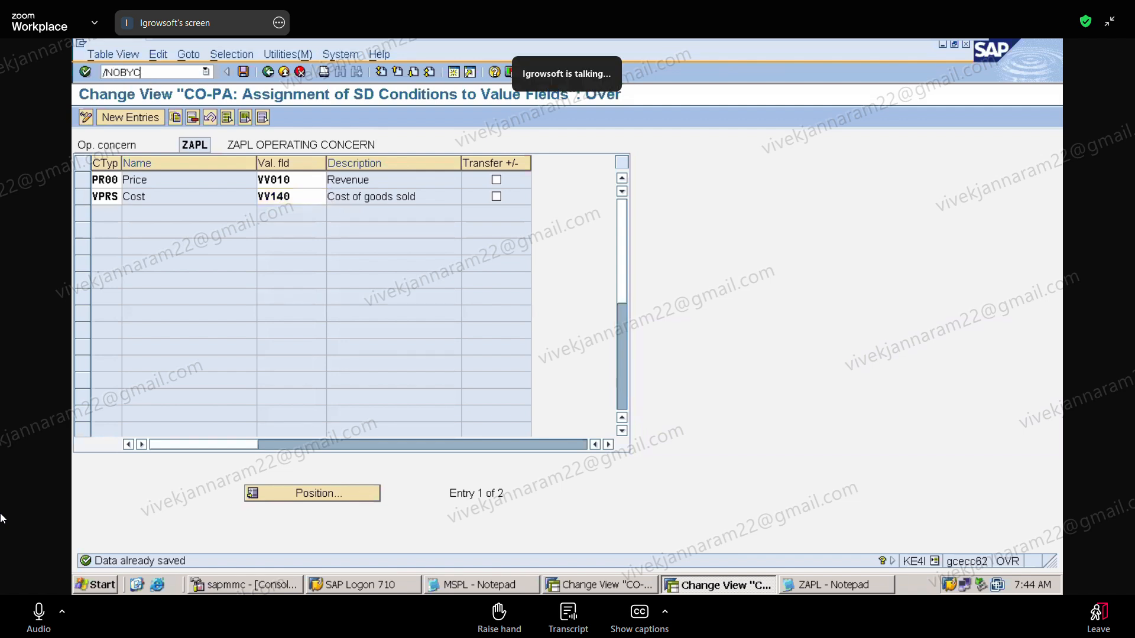
{"action": "key", "text": "Return"}
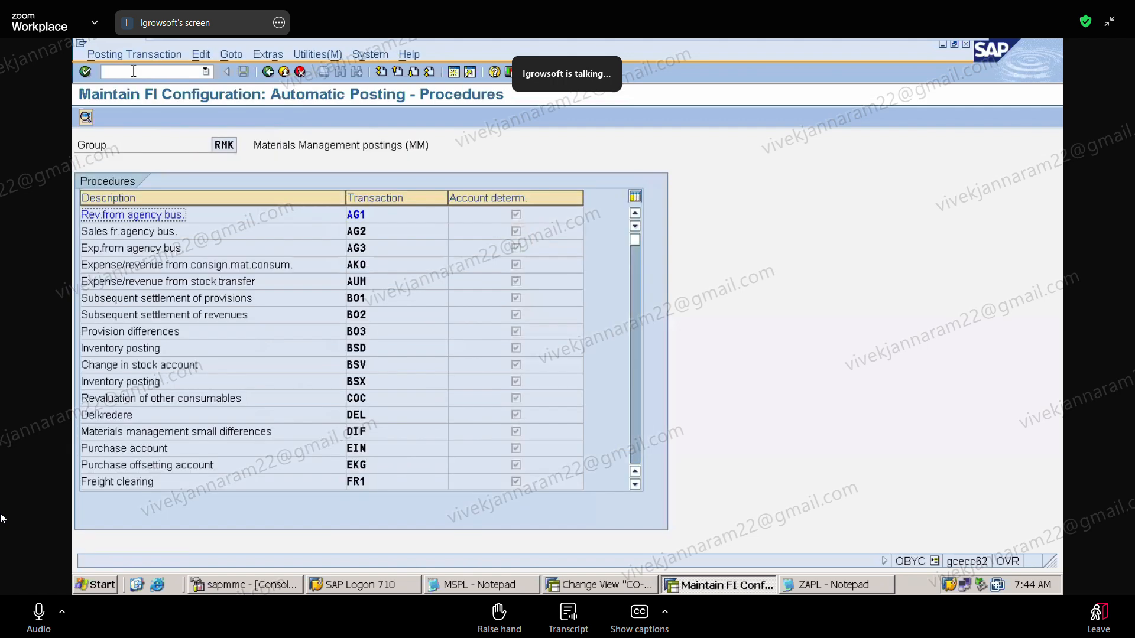
Open the account assignments of procedure GBB (Offsetting entry for inventory posting) for chart of accounts ZACA
{"action": "left_click", "coordinate": [633, 374]}
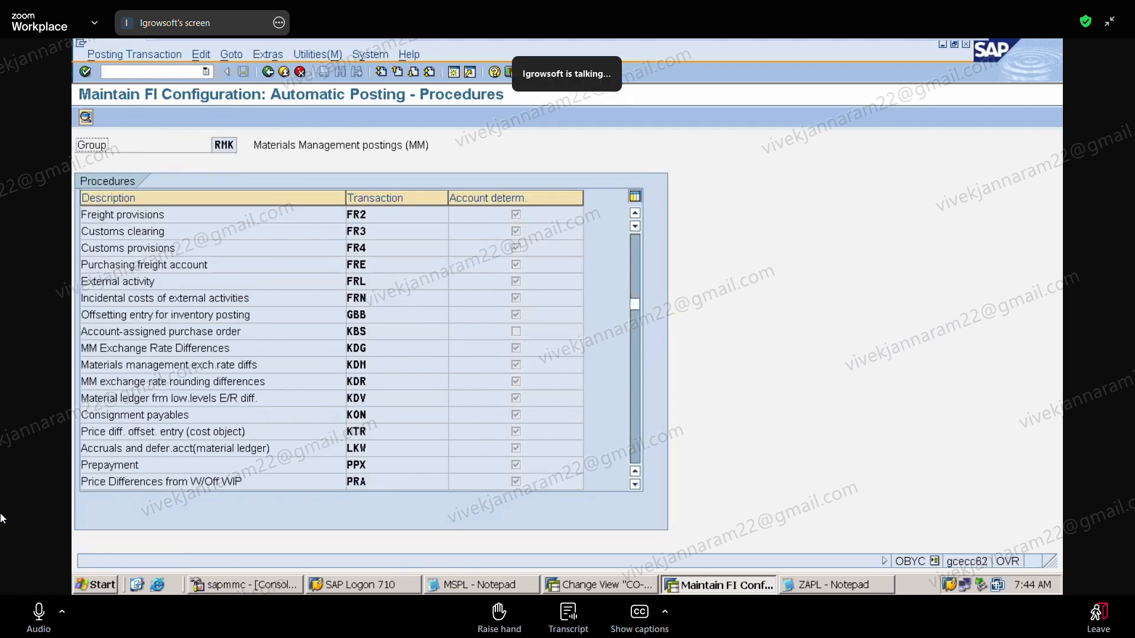
{"action": "double_click", "coordinate": [367, 311]}
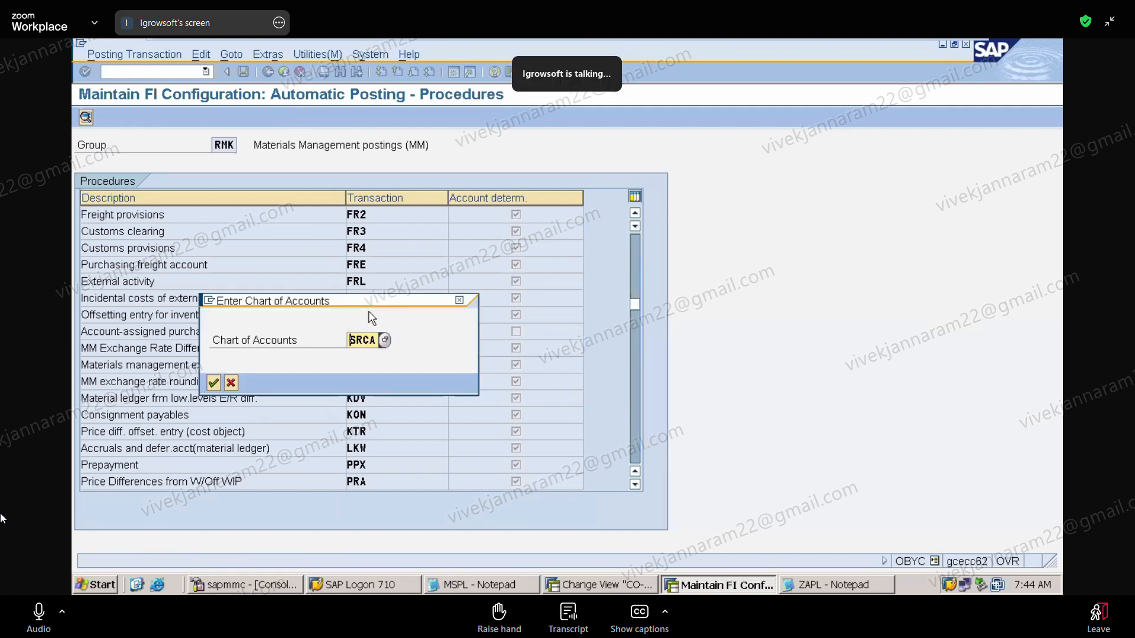
{"action": "key", "text": "Delete"}
{"action": "key", "text": "Delete"}
{"action": "key", "text": "Delete"}
{"action": "type", "text": "ZACA"}
{"action": "key", "text": "Return"}
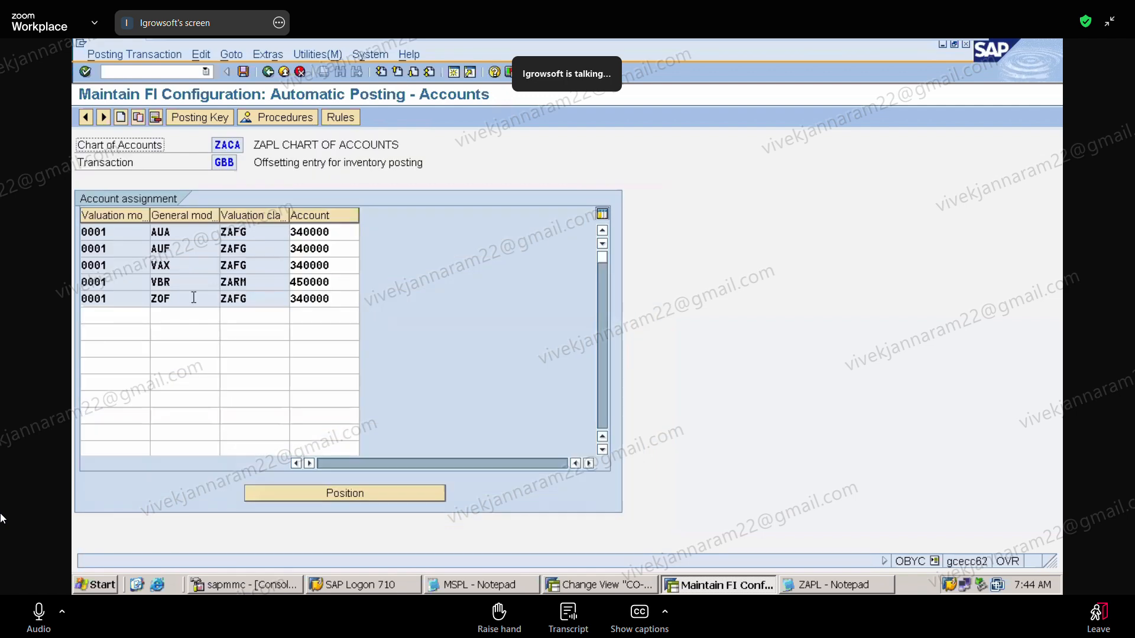
Add a GBB assignment with valuation modifier 0001, general modifier VAY, valuation class ZAFG and account 340000, and save it under request ECCK900386
{"action": "left_click", "coordinate": [111, 315]}
{"action": "type", "text": "0001"}
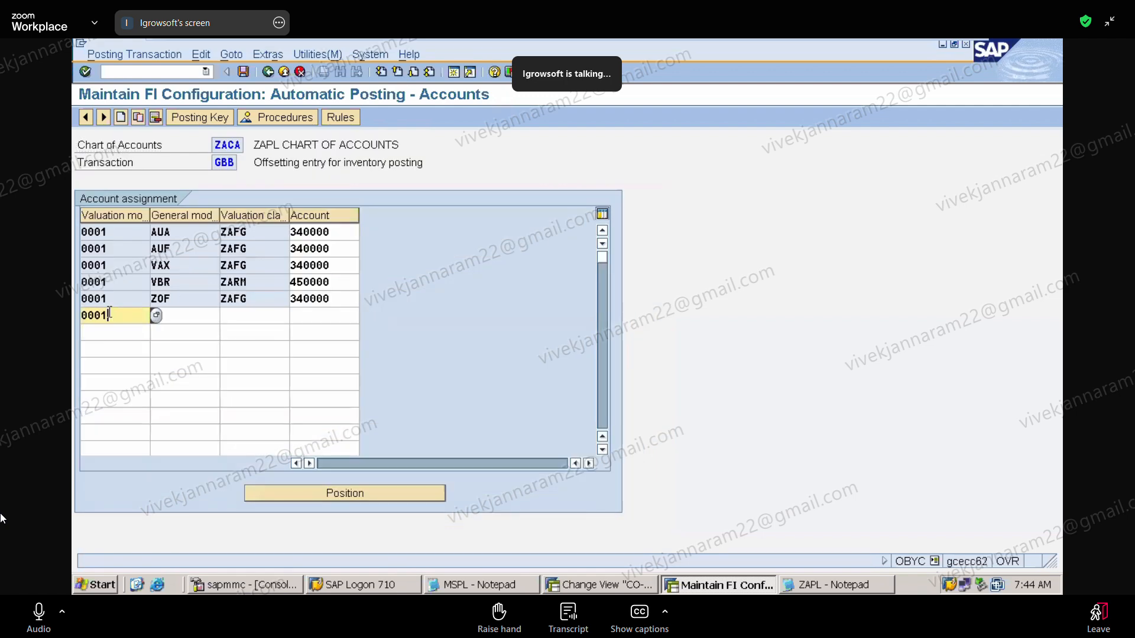
{"action": "left_click", "coordinate": [184, 318]}
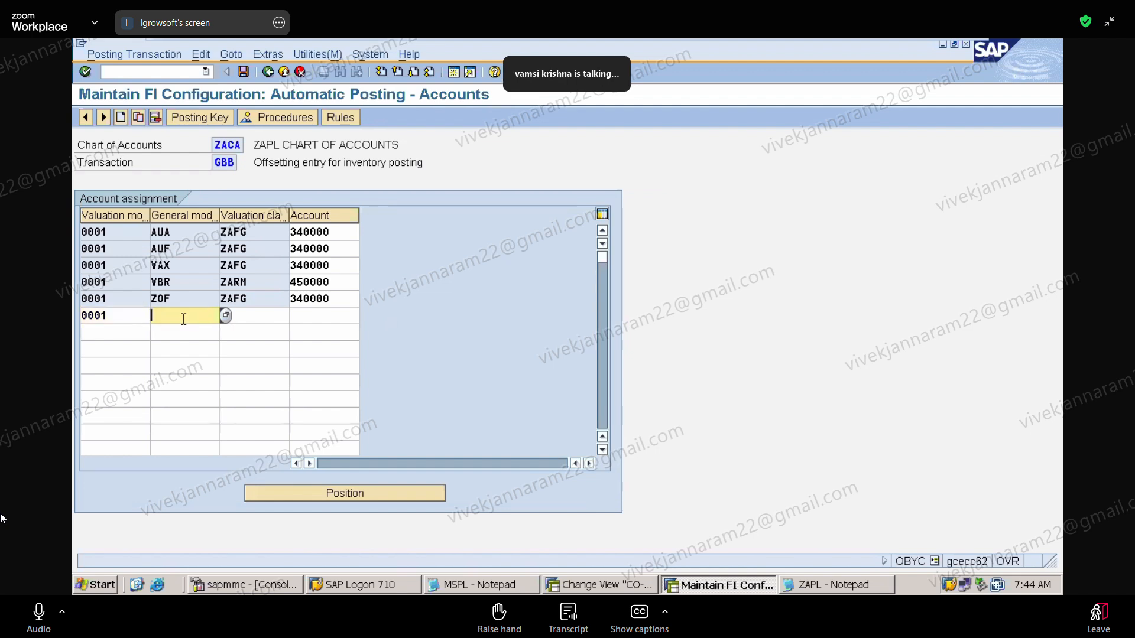
{"action": "type", "text": "VAY"}
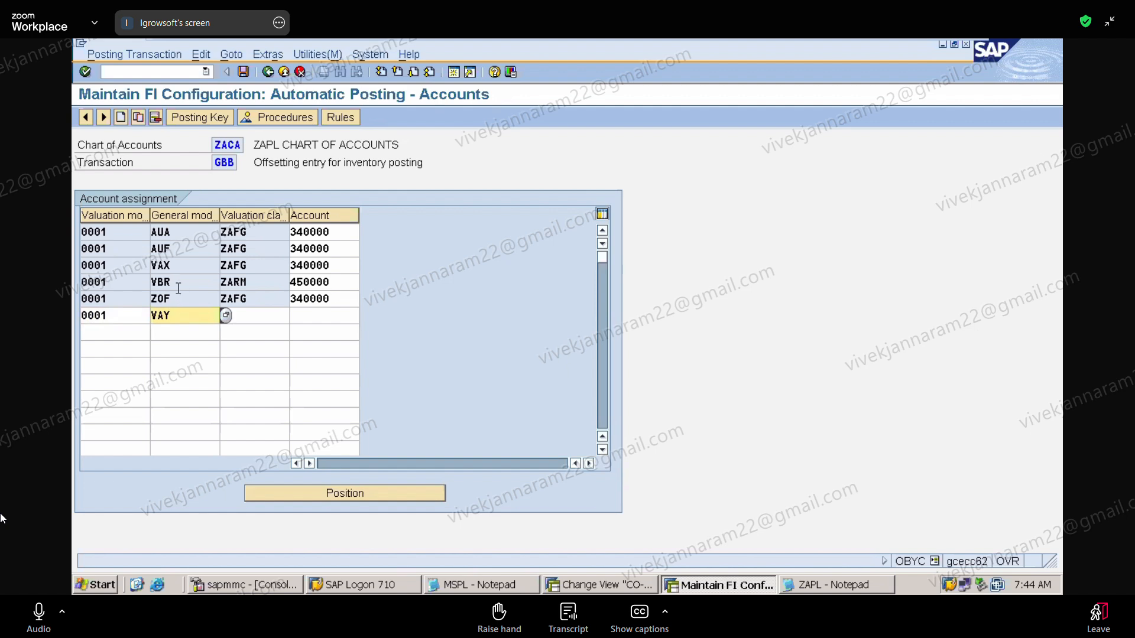
{"action": "left_click", "coordinate": [241, 316]}
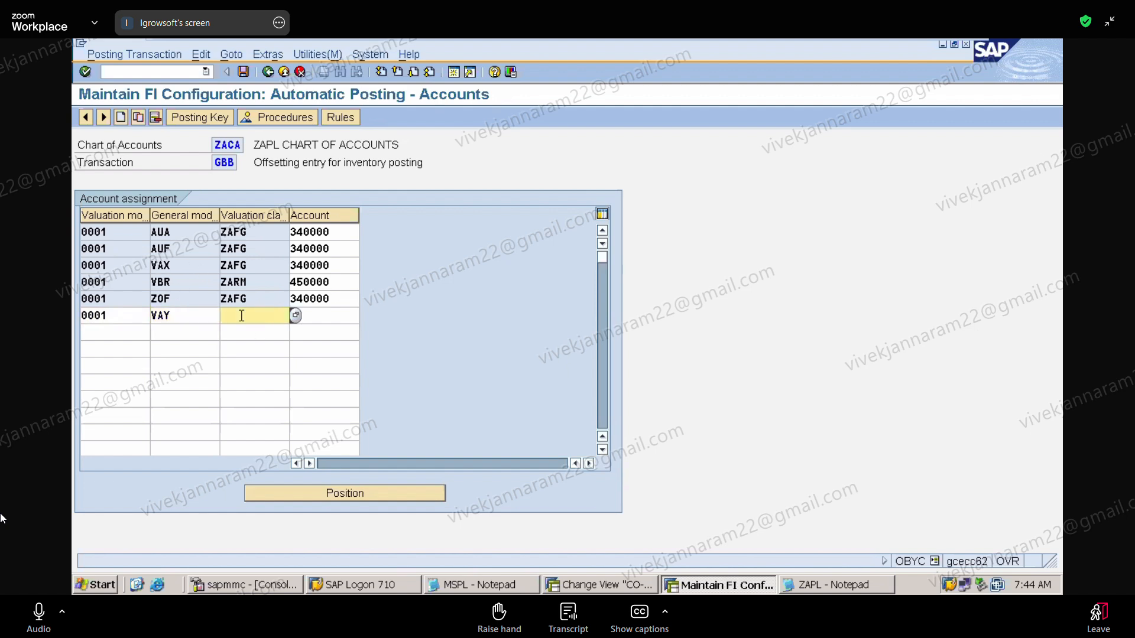
{"action": "type", "text": "ZAFG"}
{"action": "left_click", "coordinate": [313, 315]}
{"action": "type", "text": "340"}
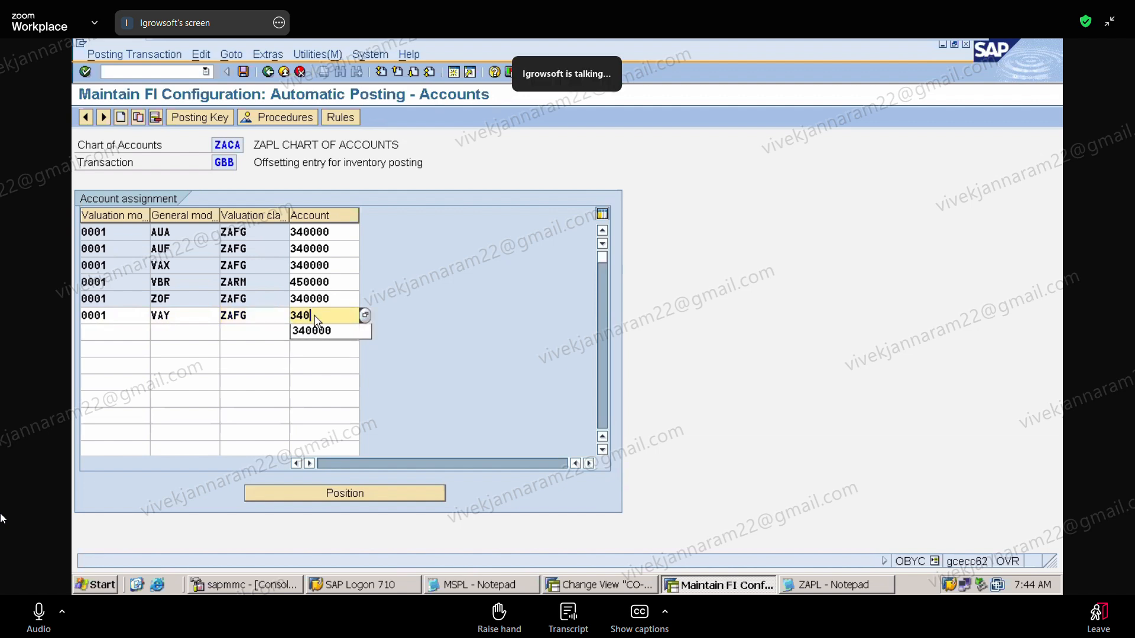
{"action": "type", "text": "000"}
{"action": "left_click", "coordinate": [348, 331]}
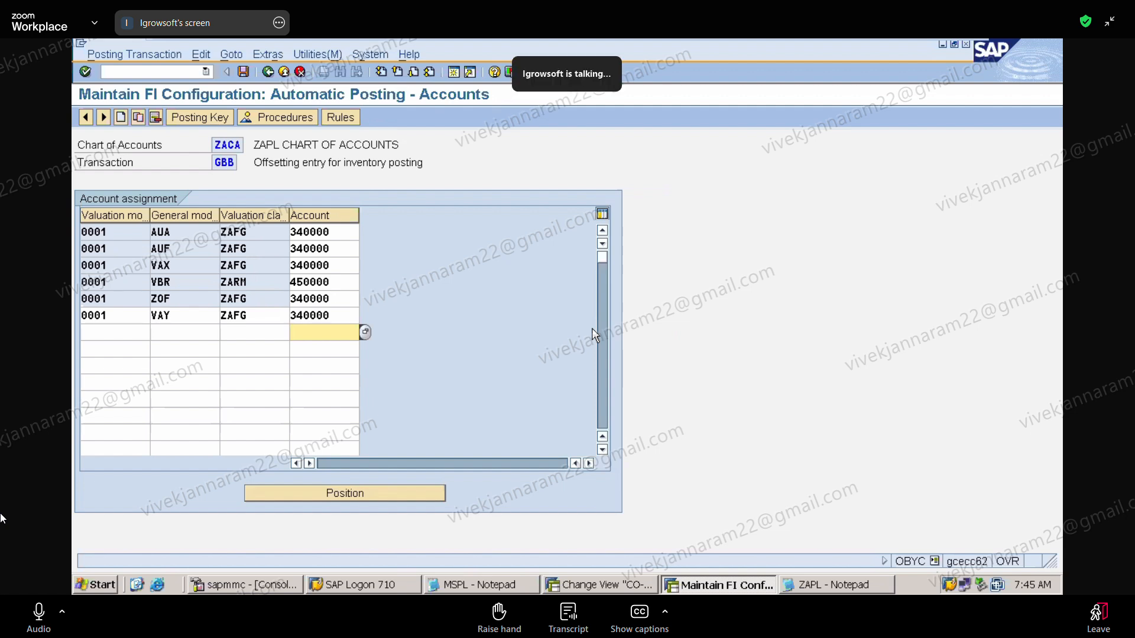
{"action": "left_click", "coordinate": [243, 71]}
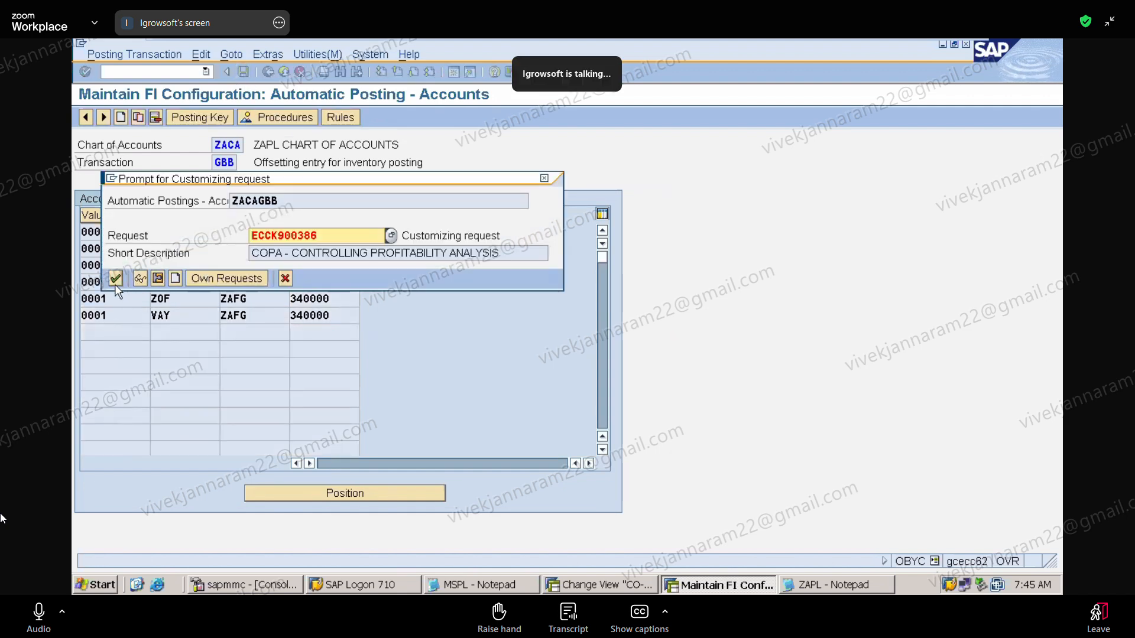
{"action": "left_click", "coordinate": [116, 280]}
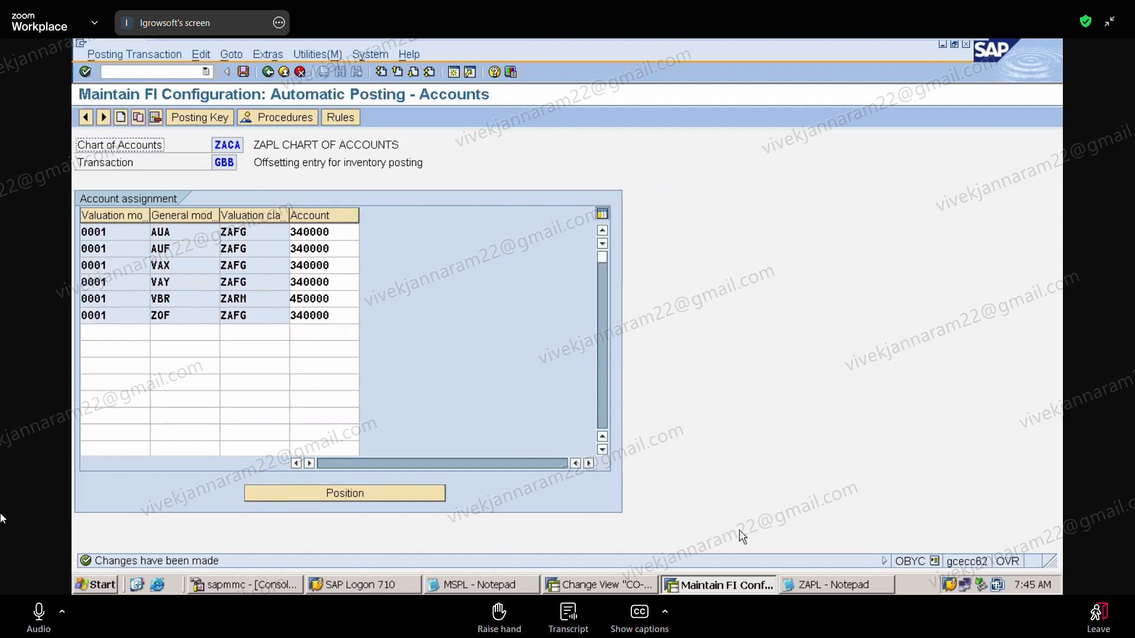
Switch back to the ZAPL notes and remove one blank line between item 9 and the VAX line
{"action": "left_click", "coordinate": [839, 584]}
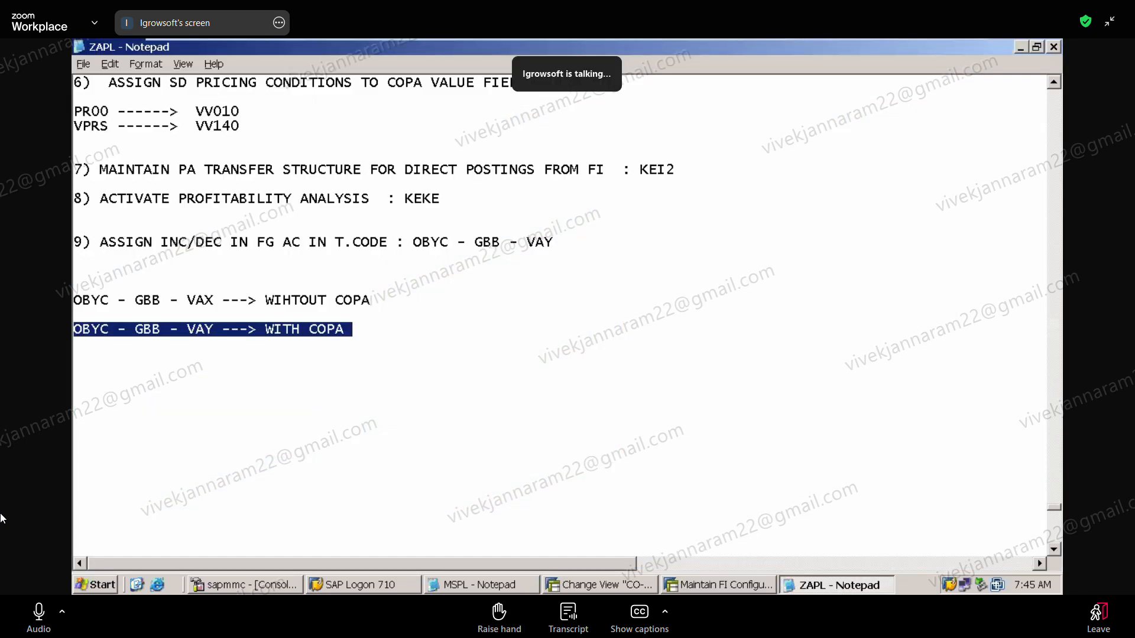
{"action": "left_click", "coordinate": [484, 358]}
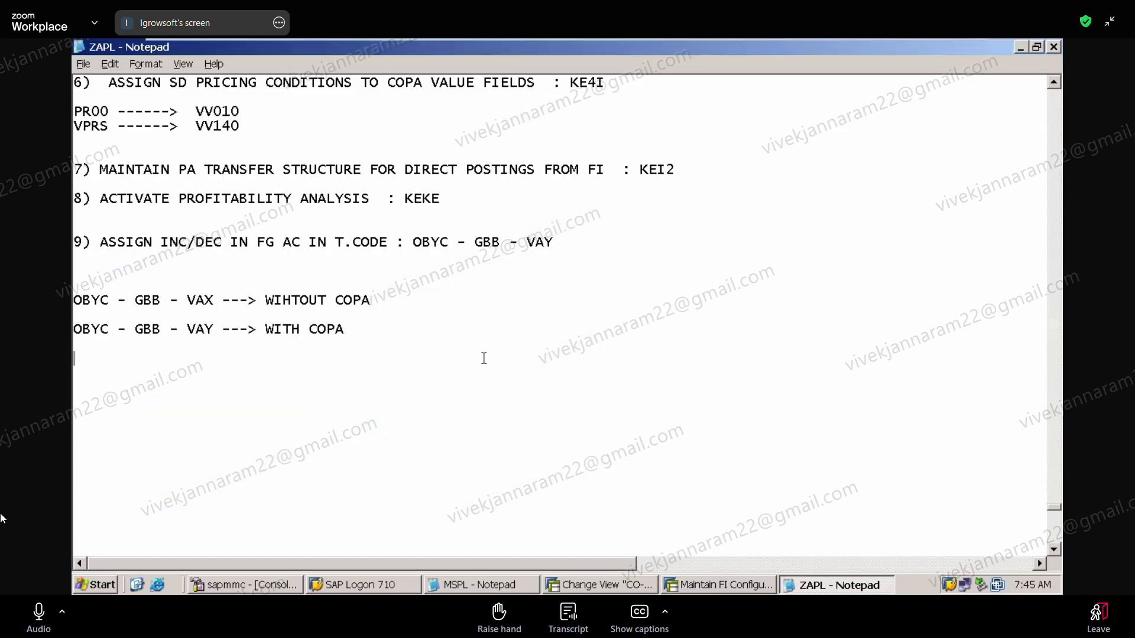
{"action": "left_click", "coordinate": [723, 584]}
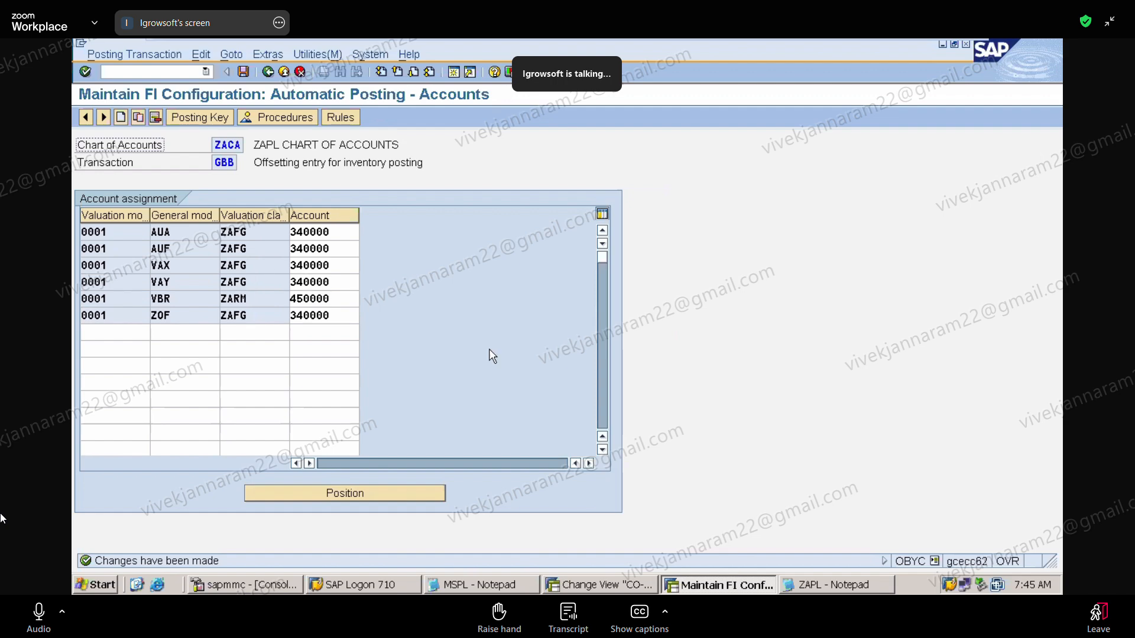
{"action": "left_click", "coordinate": [878, 581]}
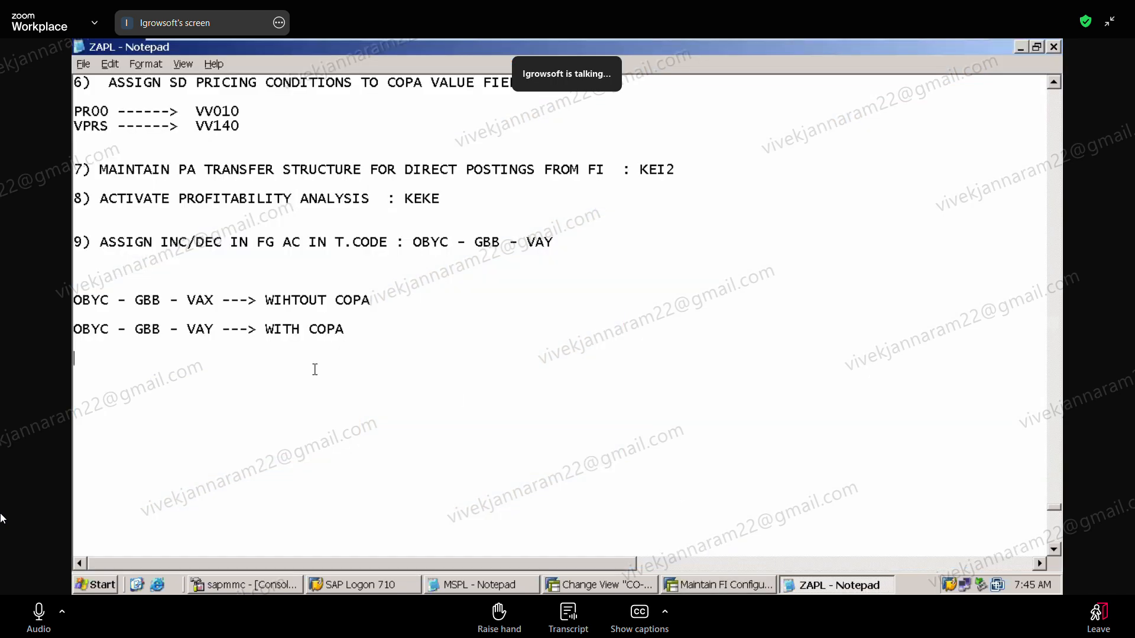
{"action": "left_click", "coordinate": [128, 282]}
{"action": "key", "text": "Delete"}
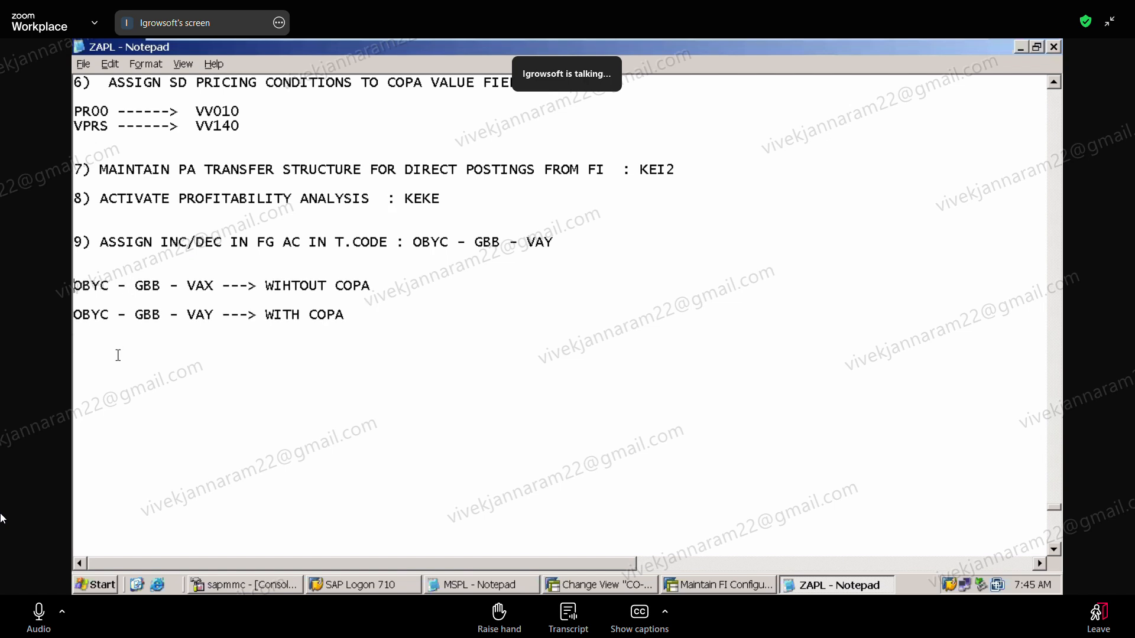
Add the heading "REPORT PAINTER :" to the ZAPL notes, below the OBYC - GBB - VAY line
{"action": "left_click", "coordinate": [122, 373]}
{"action": "type", "text": "REPORT PAINTER :"}
{"action": "scroll", "coordinate": [562, 313], "scroll_direction": "down", "scroll_amount": 6}
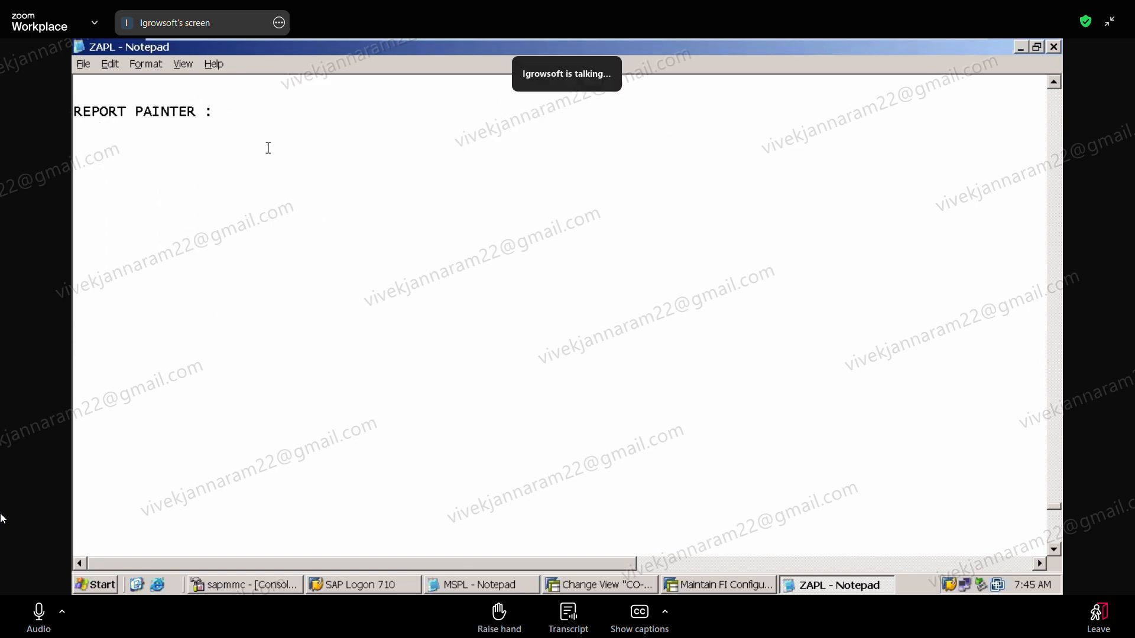
Complete the Report Painter heading with the text "TO DEFINE REPORTS IN COPA" after the colon
{"action": "left_click", "coordinate": [254, 112]}
{"action": "type", "text": "TO DEFINE REPROTS"}
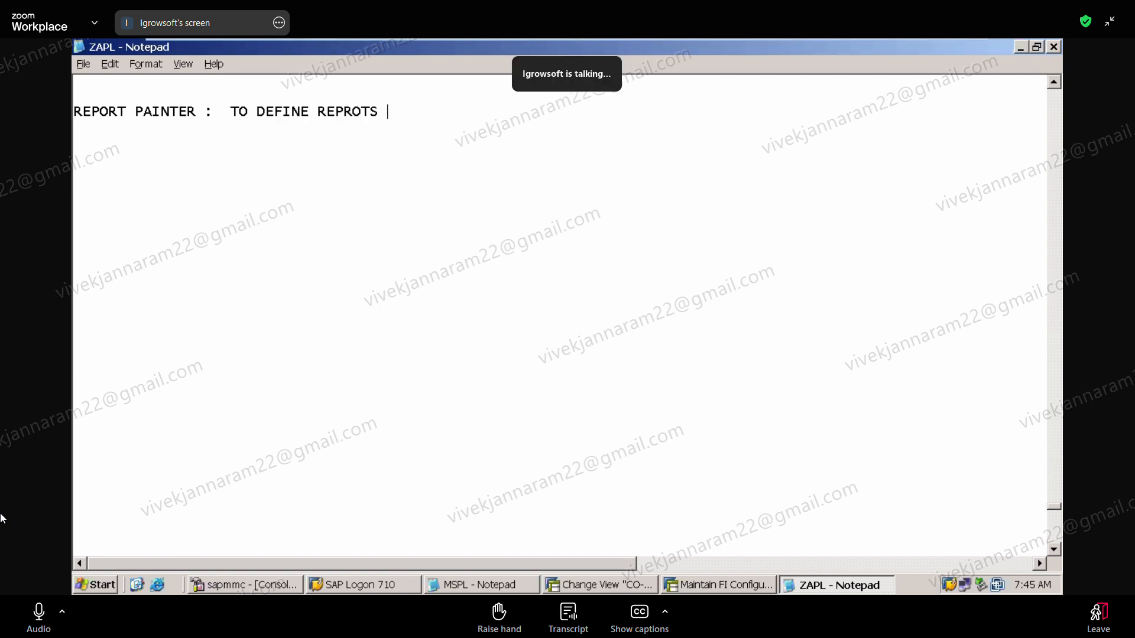
{"action": "key", "text": "BackSpace"}
{"action": "key", "text": "BackSpace"}
{"action": "key", "text": "BackSpace"}
{"action": "key", "text": "BackSpace"}
{"action": "type", "text": "ORST"}
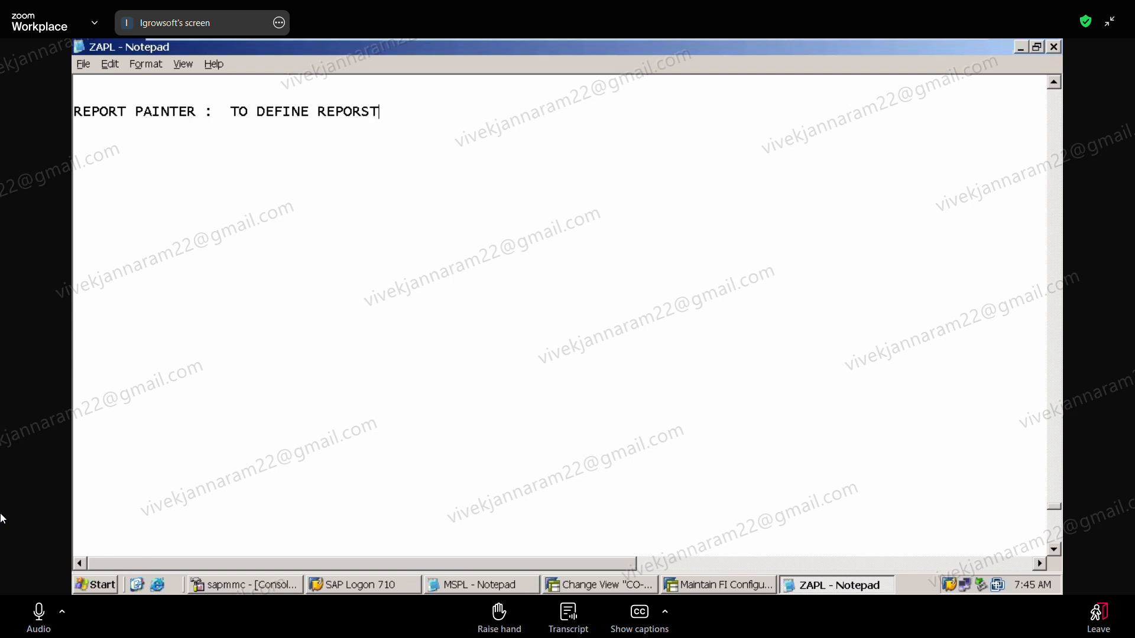
{"action": "key", "text": "BackSpace"}
{"action": "key", "text": "BackSpace"}
{"action": "type", "text": "TS IN CIPA"}
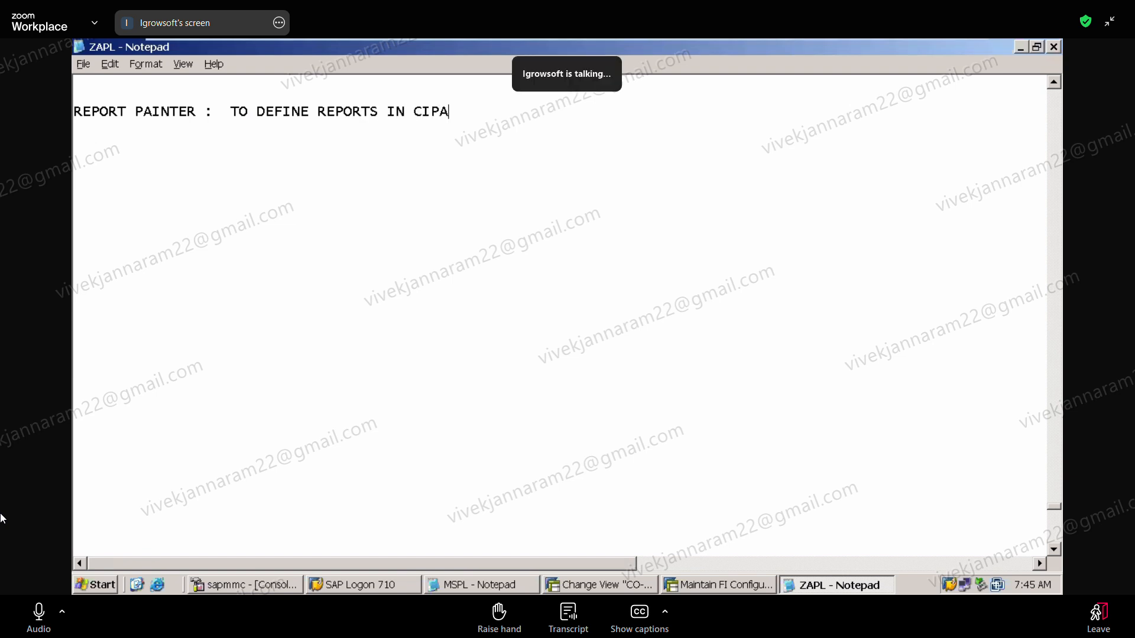
{"action": "key", "text": "BackSpace"}
{"action": "key", "text": "BackSpace"}
{"action": "key", "text": "BackSpace"}
{"action": "type", "text": "OPA"}
Leave two blank lines under the Report Painter heading and write "1) DEFINE FORMS FOR PROFITBALITY RERO"
{"action": "key", "text": "Return"}
{"action": "key", "text": "Return"}
{"action": "type", "text": "1) DEFINE FORMS FOR F"}
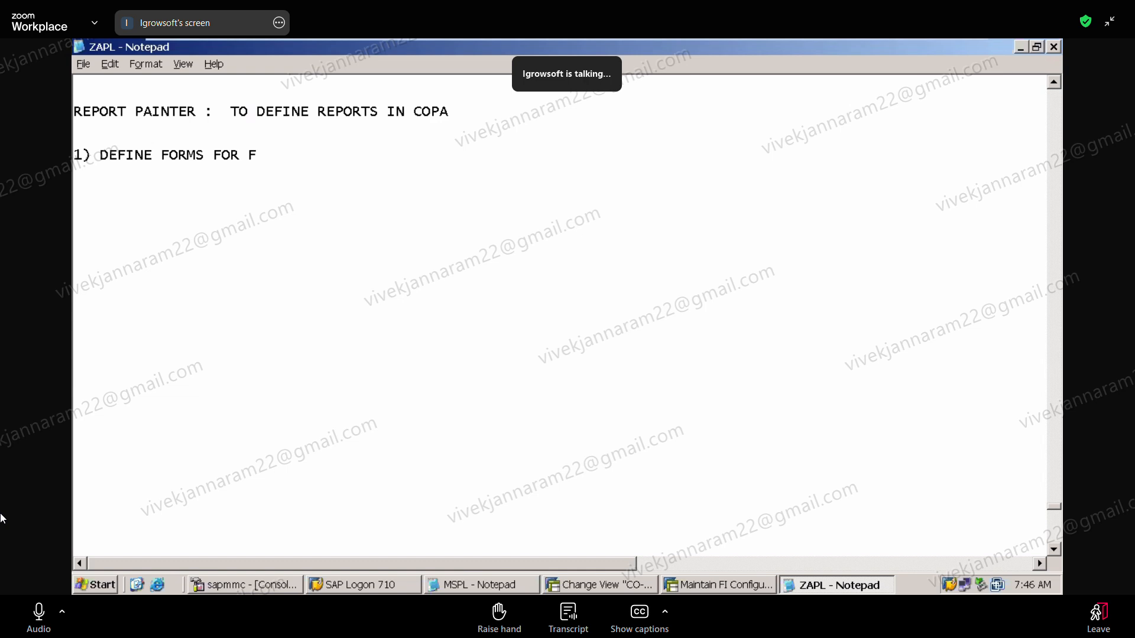
{"action": "key", "text": "BackSpace"}
{"action": "type", "text": "PROFITBAIITY"}
{"action": "key", "text": "BackSpace"}
{"action": "key", "text": "BackSpace"}
{"action": "key", "text": "BackSpace"}
{"action": "key", "text": "BackSpace"}
{"action": "type", "text": "LITY "}
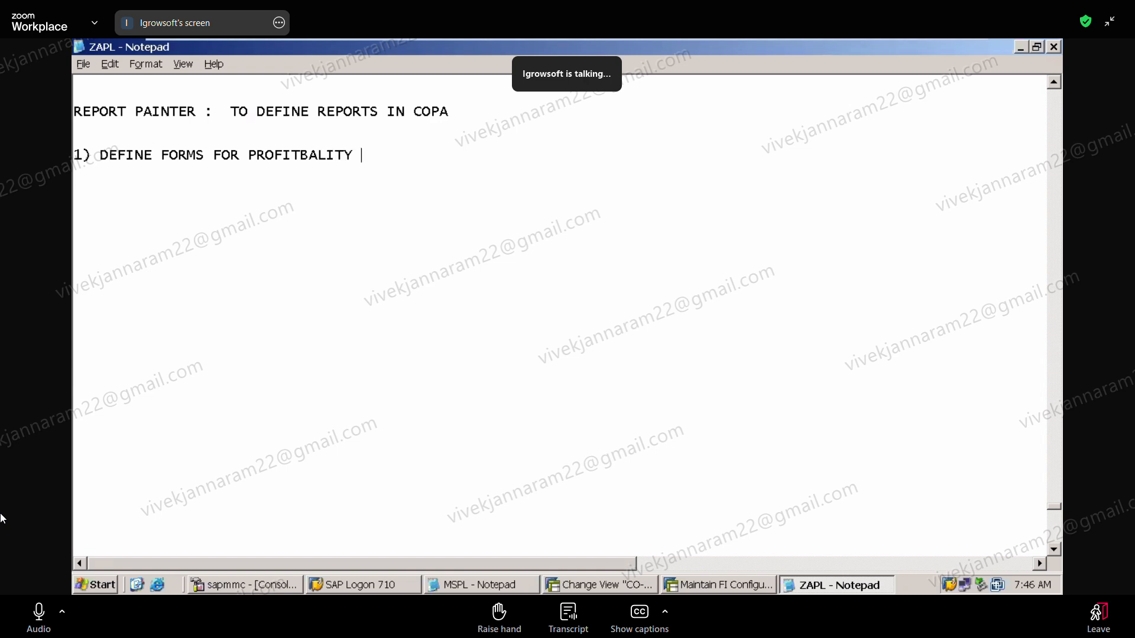
{"action": "type", "text": "RPOR"}
{"action": "key", "text": "BackSpace"}
{"action": "key", "text": "BackSpace"}
{"action": "key", "text": "BackSpace"}
{"action": "key", "text": "BackSpace"}
{"action": "type", "text": "RERO"}
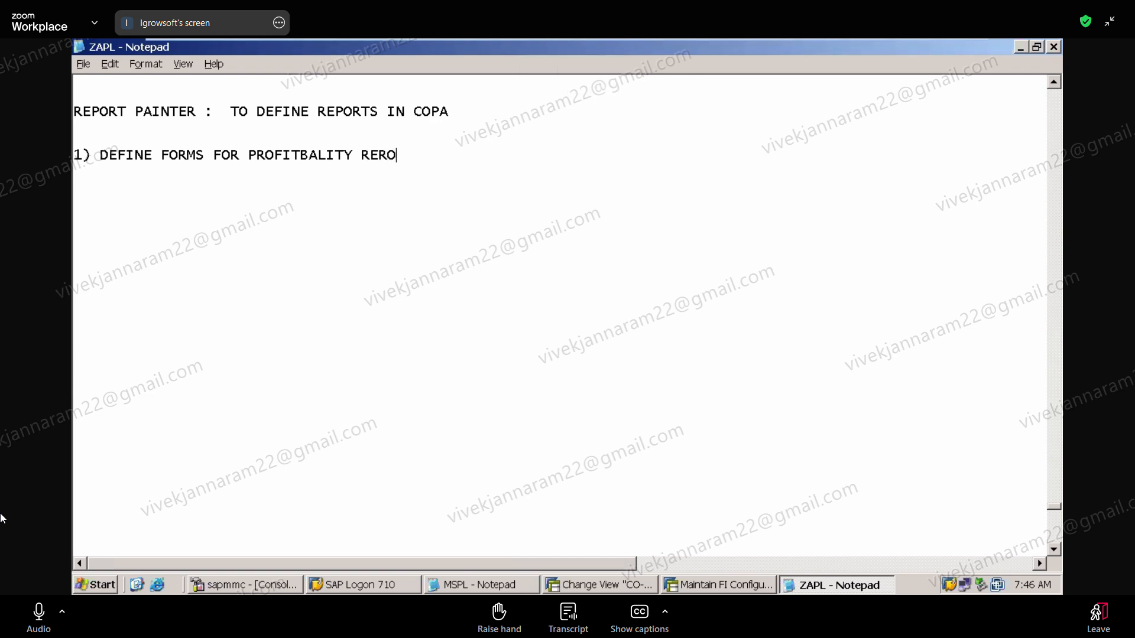
Complete the first note line so it reads "1) DEFINE FORMS FOR PROFITBALITY REPORTS : KE34"
{"action": "key", "text": "BackSpace"}
{"action": "key", "text": "BackSpace"}
{"action": "type", "text": "ORTS"}
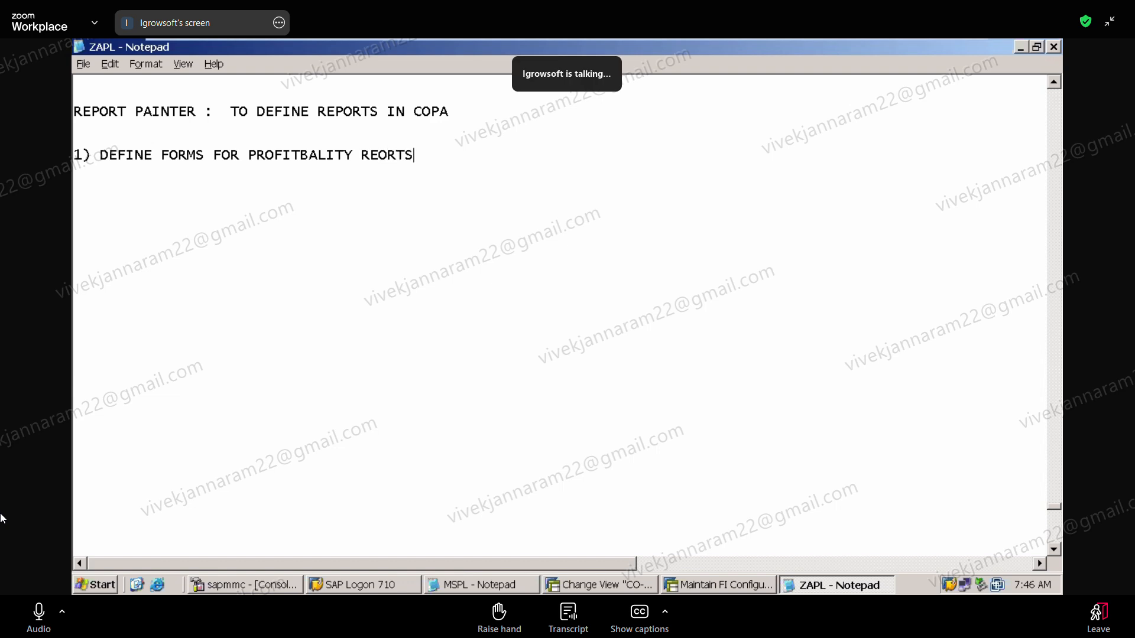
{"action": "key", "text": "BackSpace"}
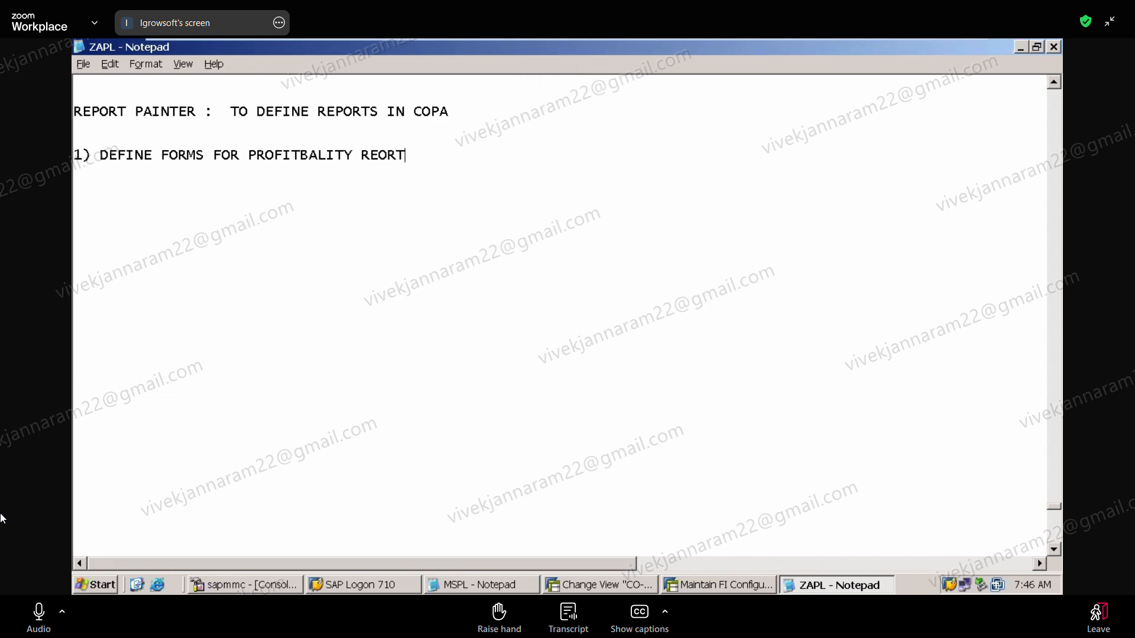
{"action": "key", "text": "BackSpace"}
{"action": "key", "text": "BackSpace"}
{"action": "key", "text": "BackSpace"}
{"action": "type", "text": "POR"}
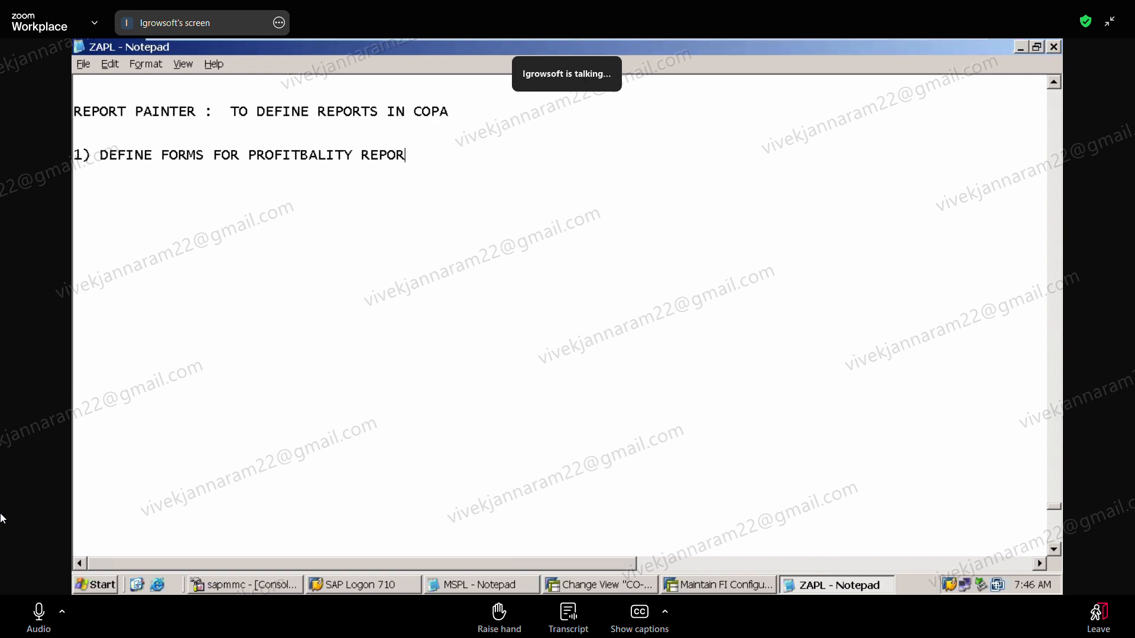
{"action": "type", "text": "TS  : KE34"}
Switch to the SAP session showing the FI configuration and run transaction KE34
{"action": "left_click", "coordinate": [700, 586]}
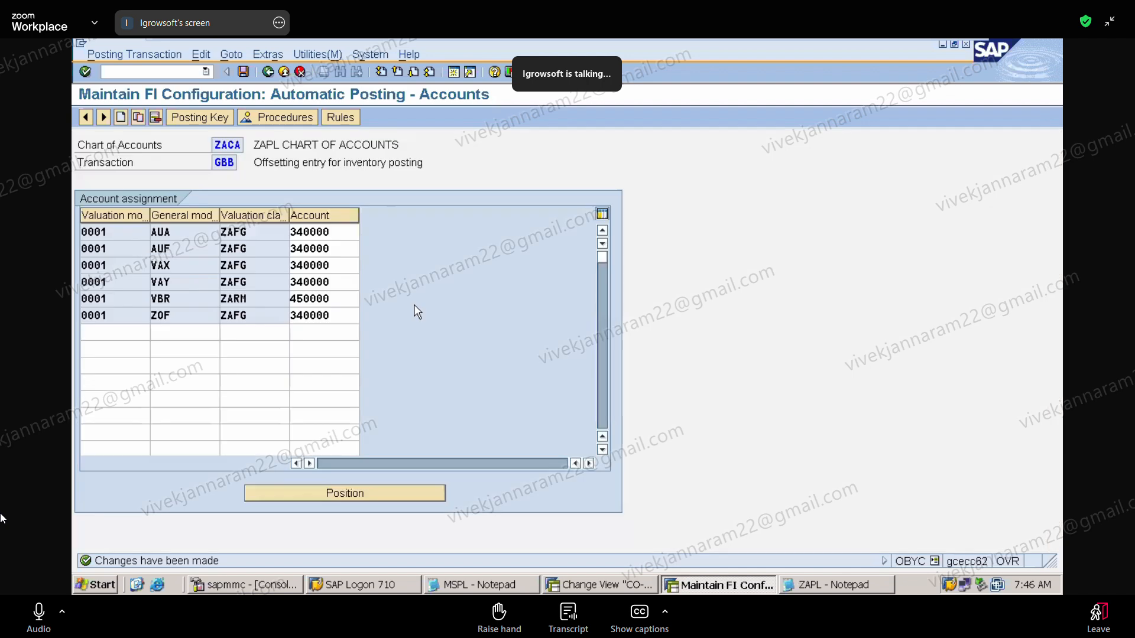
{"action": "left_click", "coordinate": [159, 72]}
{"action": "type", "text": "/NKE34"}
{"action": "key", "text": "Return"}
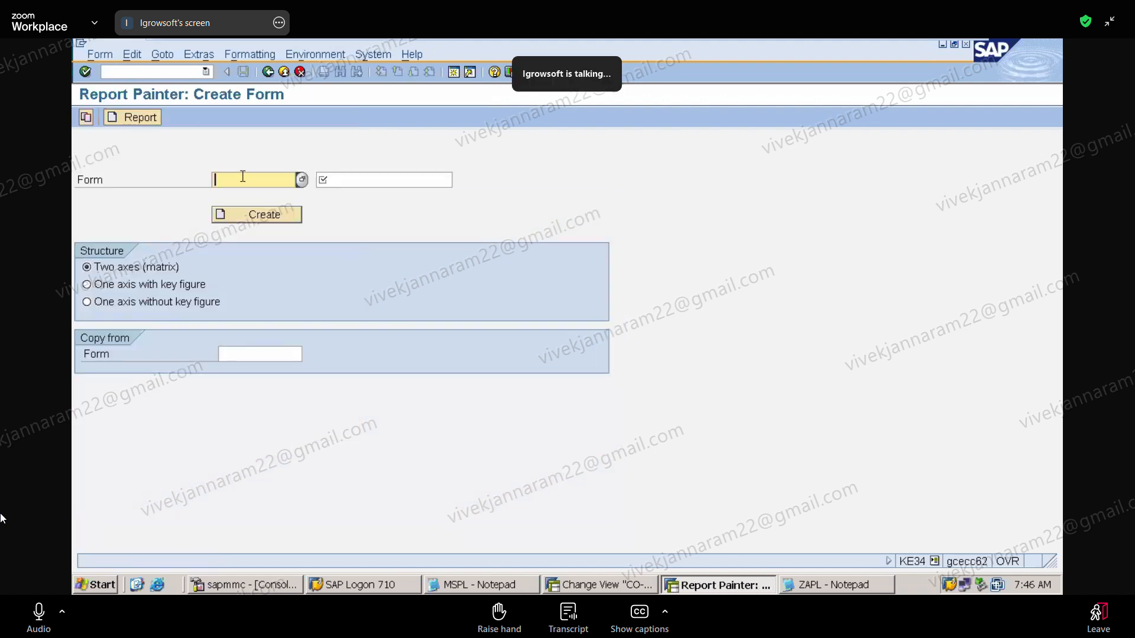
Create a two-axes form named ZAPPAFORM with the description ZAPLPAFORM, using the operating concern currency
{"action": "type", "text": "ZAPPAFORM"}
{"action": "left_click", "coordinate": [362, 182]}
{"action": "type", "text": "ZAPL"}
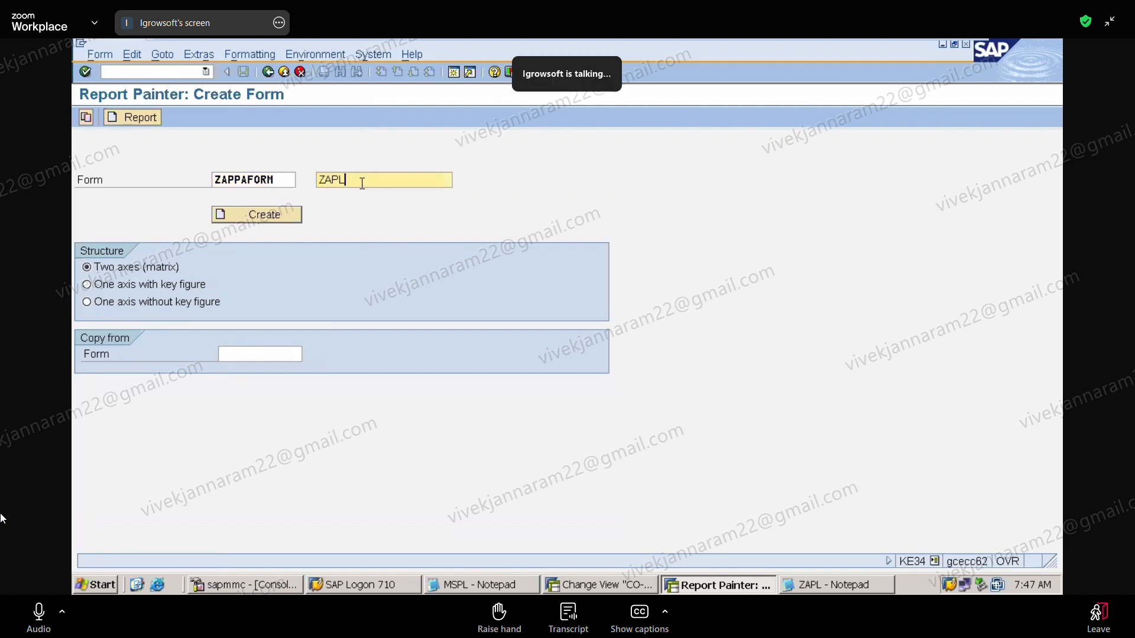
{"action": "type", "text": "PAFORM"}
{"action": "left_click", "coordinate": [260, 214]}
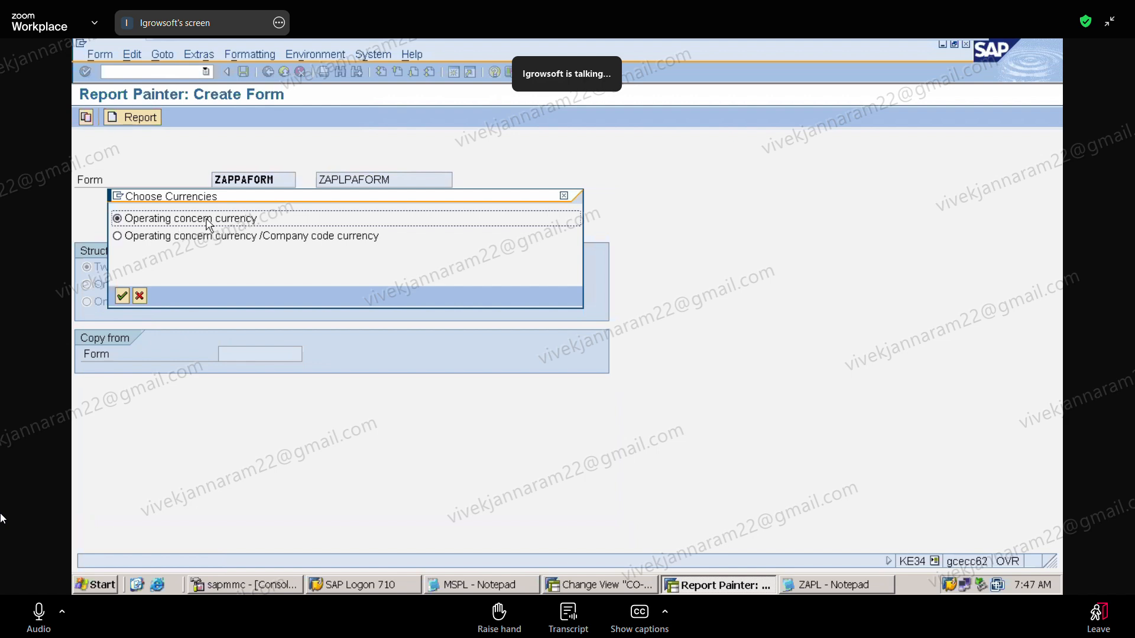
{"action": "left_click", "coordinate": [124, 294]}
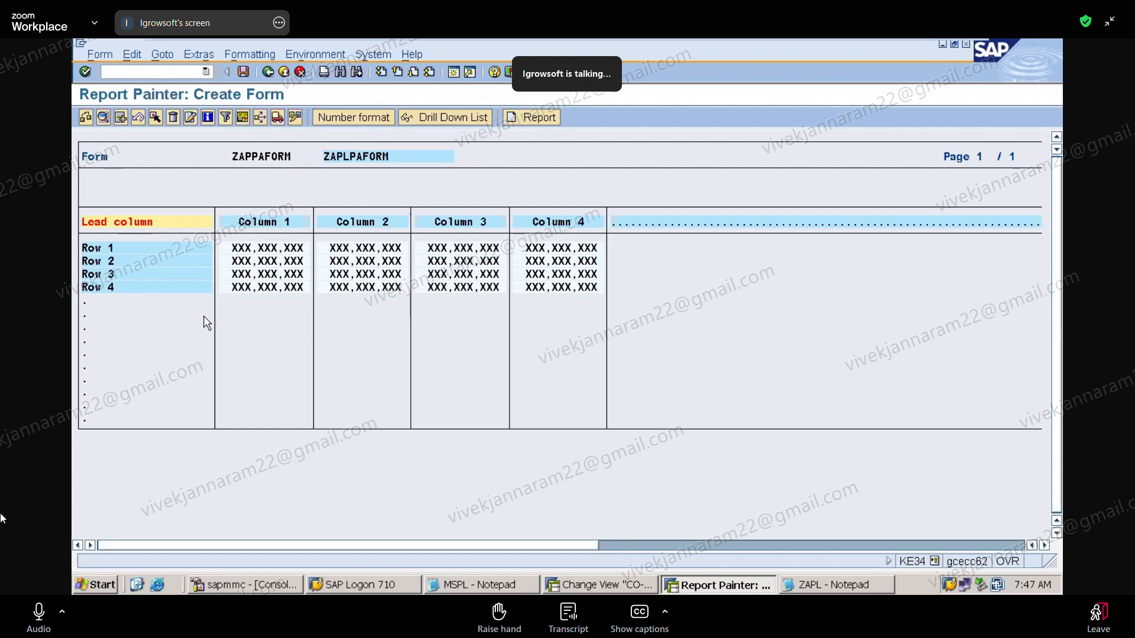
Restart the form creation transaction and create ZAPPAFORM again with the description ZAPLPAFORM and the operating concern currency
{"action": "left_click", "coordinate": [206, 71]}
{"action": "left_click", "coordinate": [180, 86]}
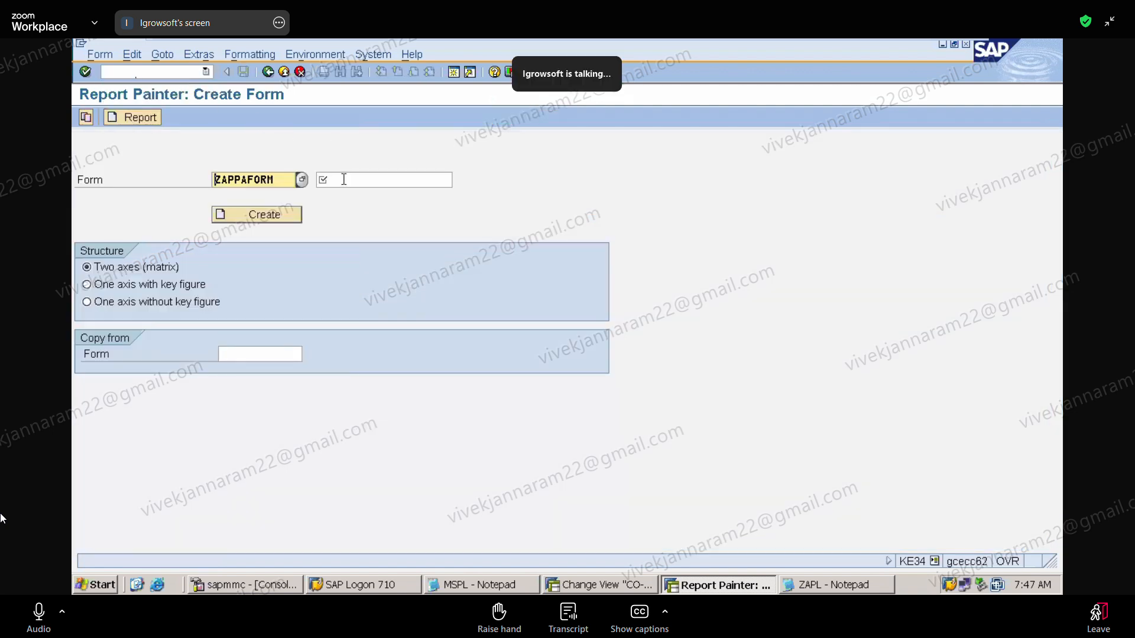
{"action": "left_click", "coordinate": [345, 180]}
{"action": "left_click", "coordinate": [350, 193]}
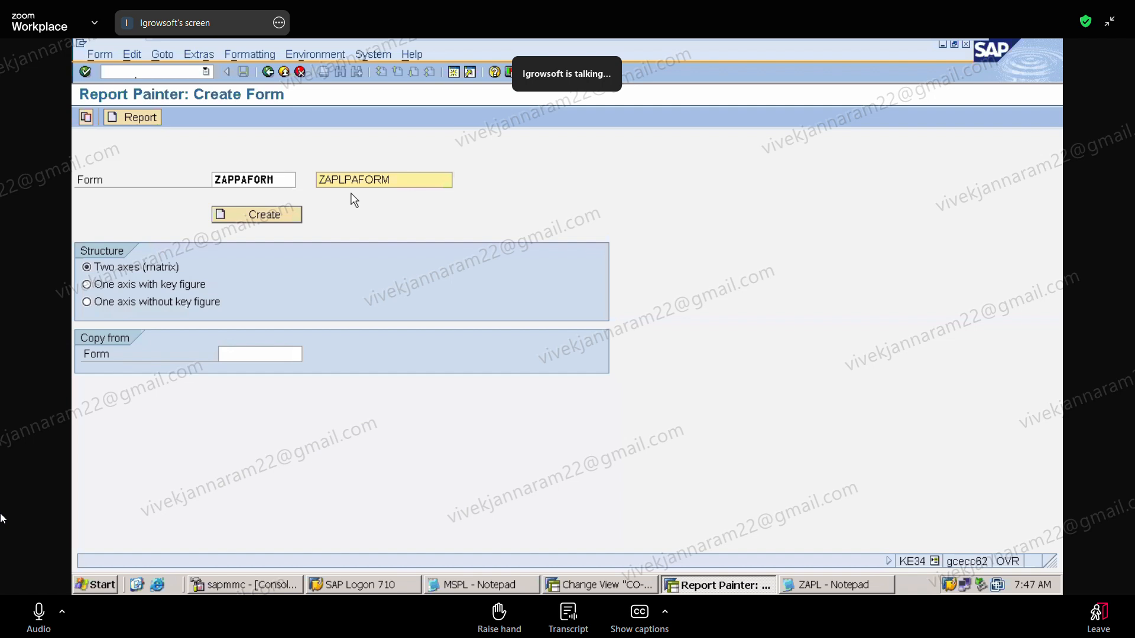
{"action": "left_click", "coordinate": [263, 224]}
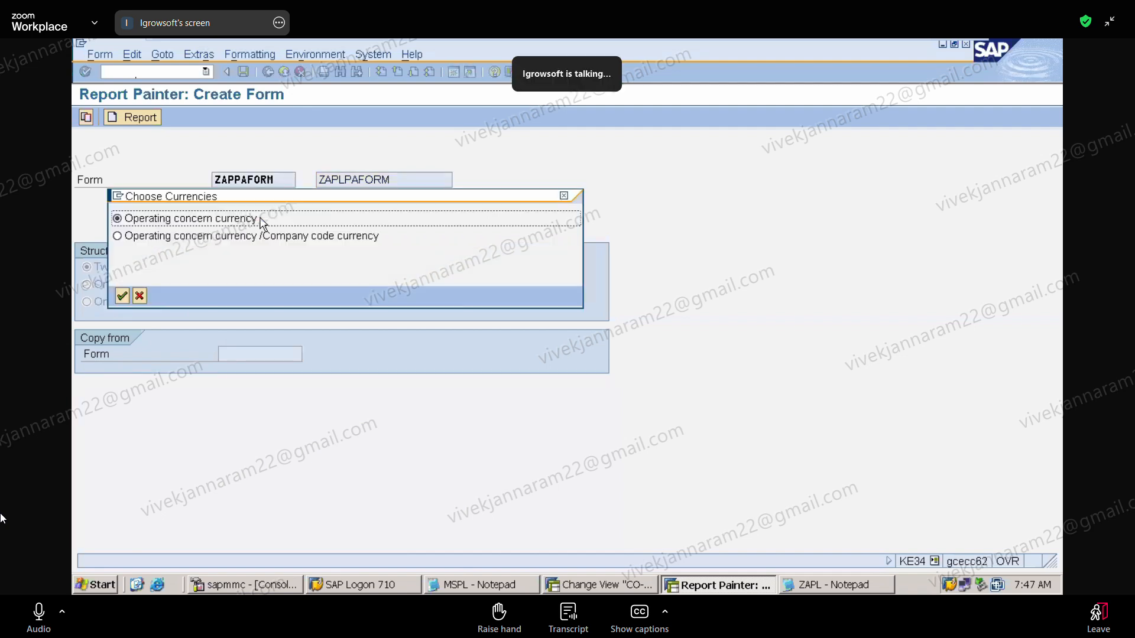
{"action": "left_click", "coordinate": [121, 295]}
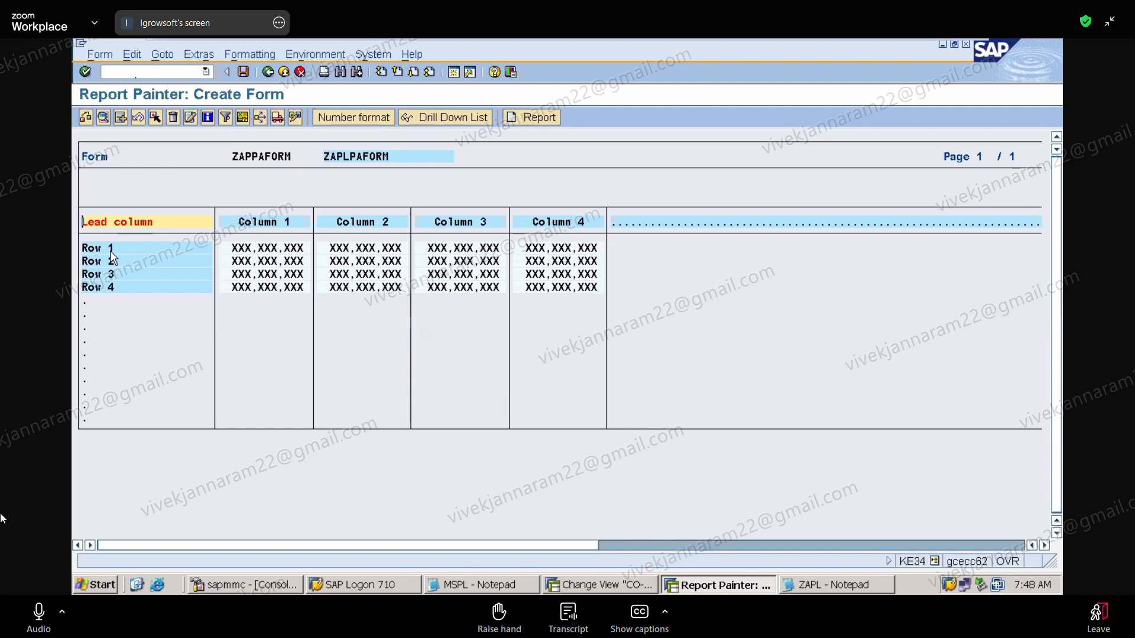
Define Row 1 of the form as a value field with characteristics, using the value field Revenue
{"action": "double_click", "coordinate": [113, 258]}
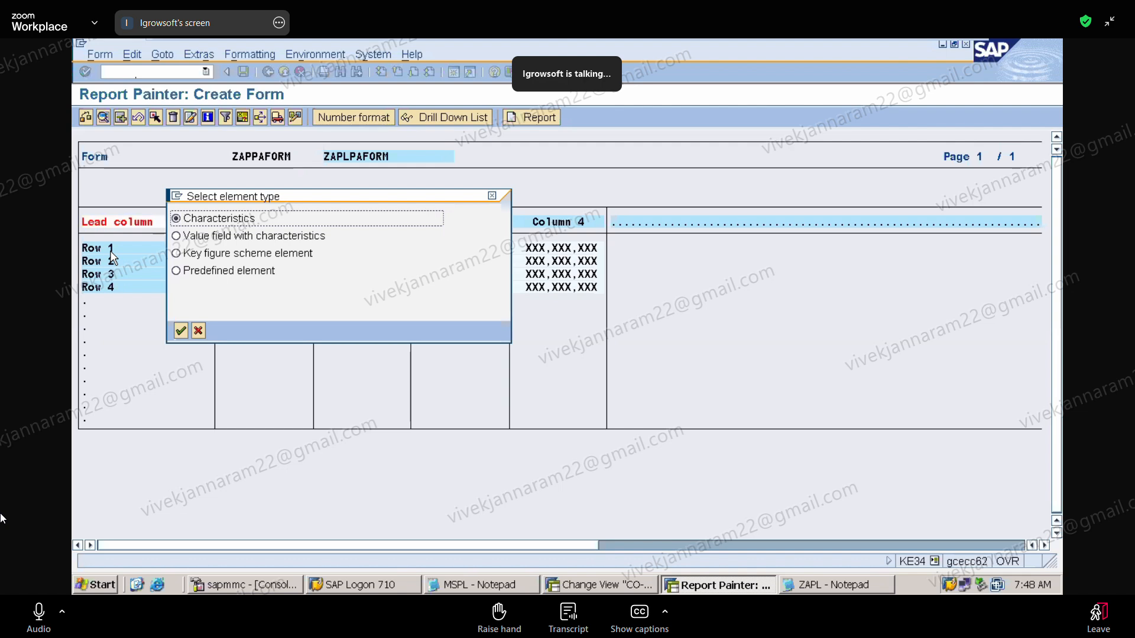
{"action": "left_click", "coordinate": [176, 238]}
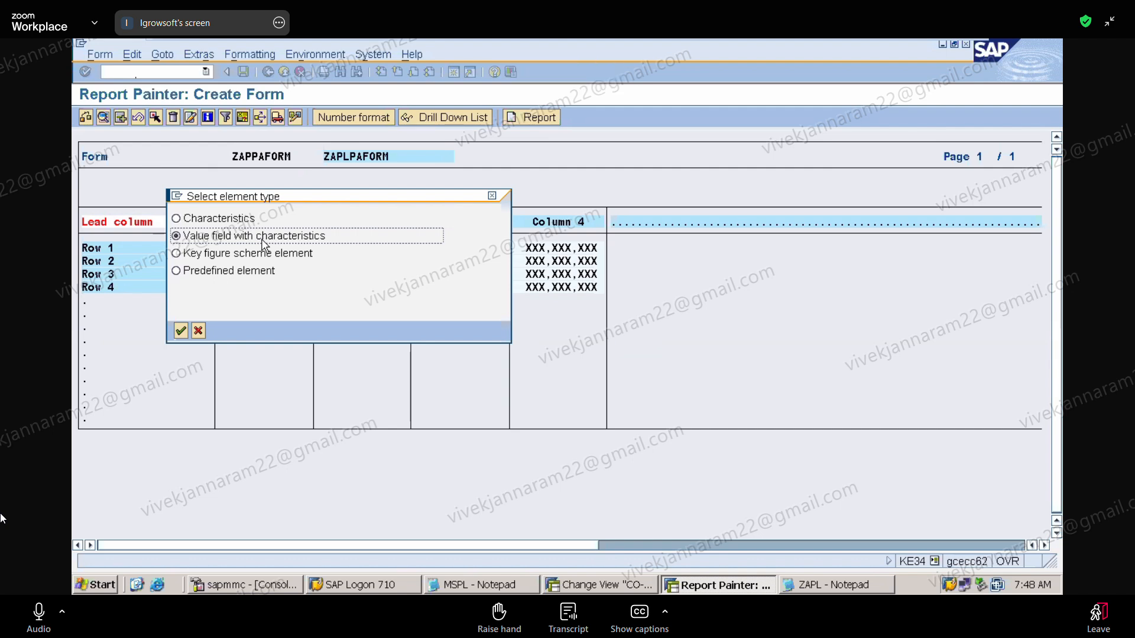
{"action": "left_click", "coordinate": [181, 332]}
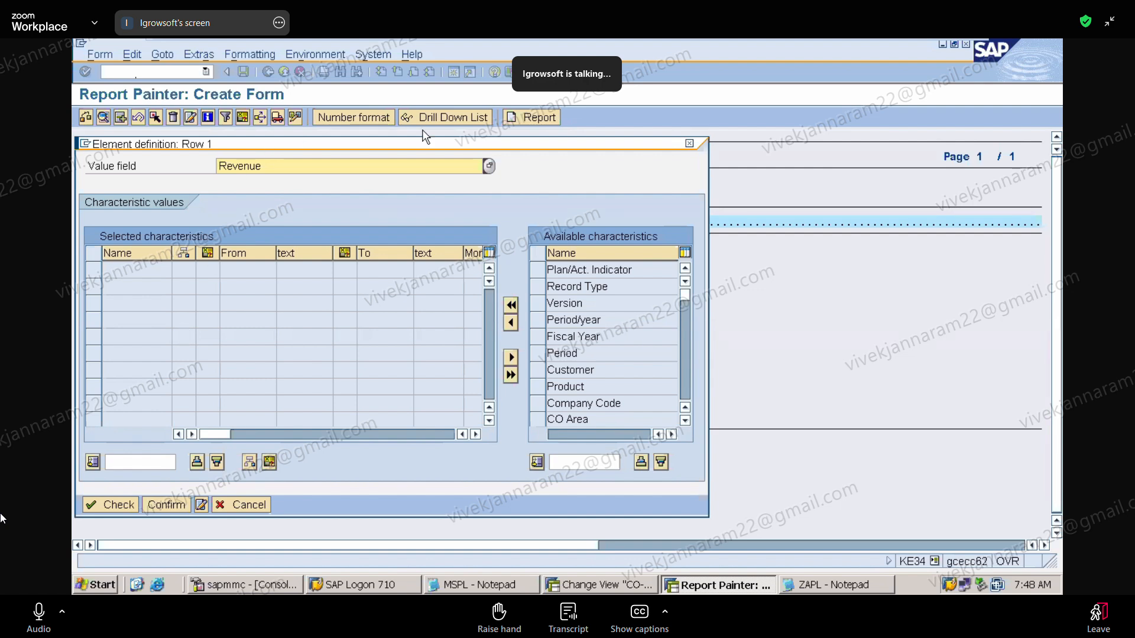
{"action": "left_click", "coordinate": [489, 168]}
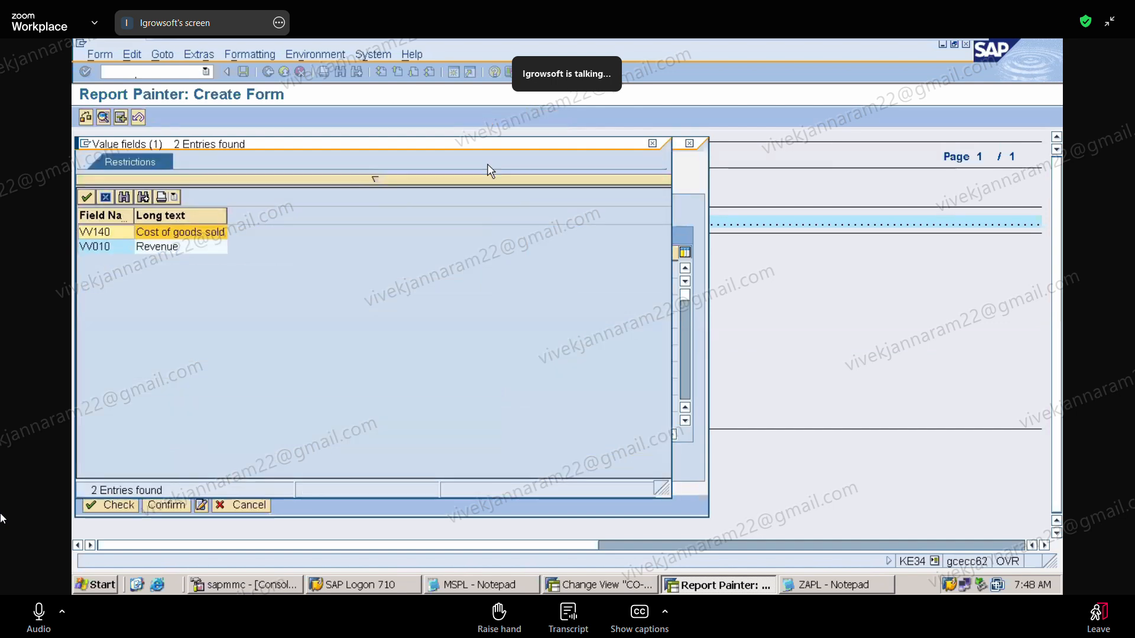
{"action": "double_click", "coordinate": [161, 251]}
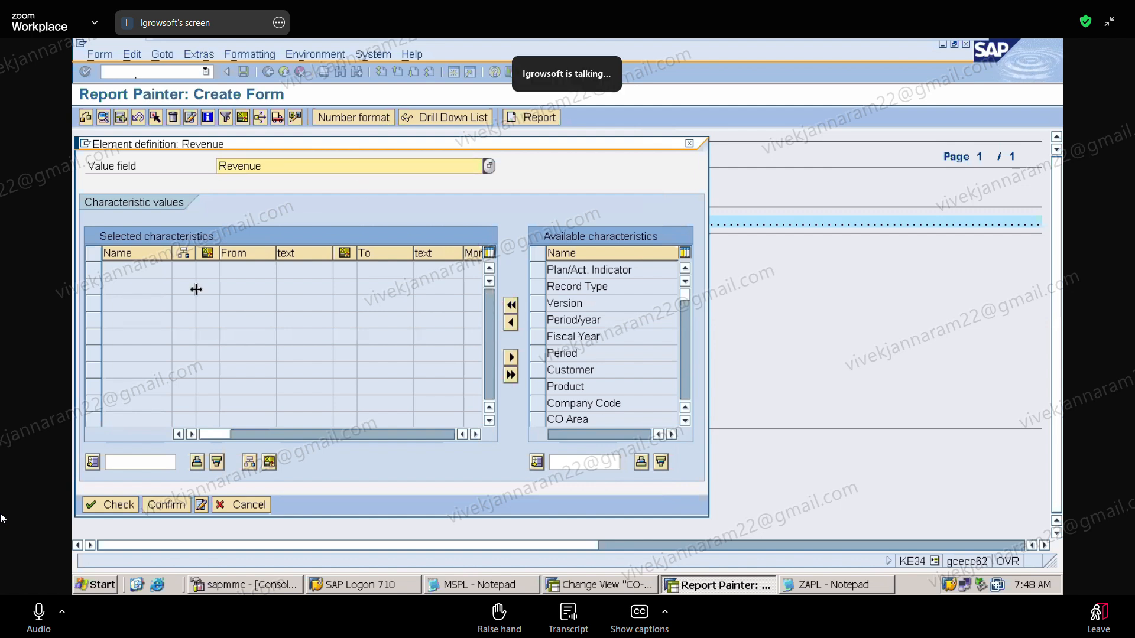
{"action": "left_click", "coordinate": [128, 507]}
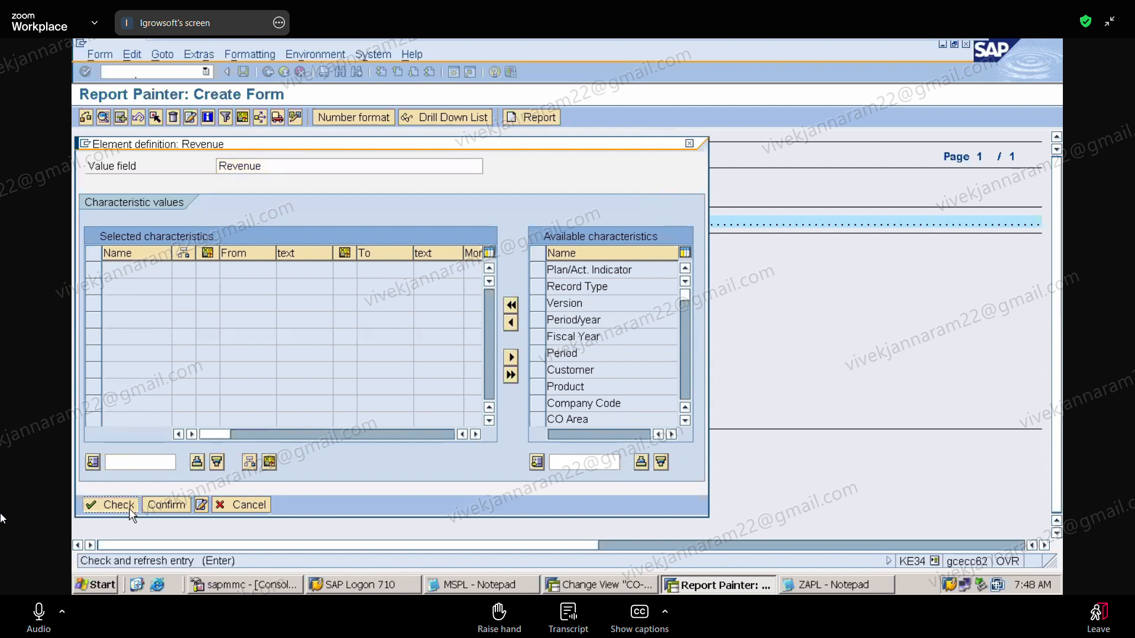
{"action": "left_click", "coordinate": [168, 505]}
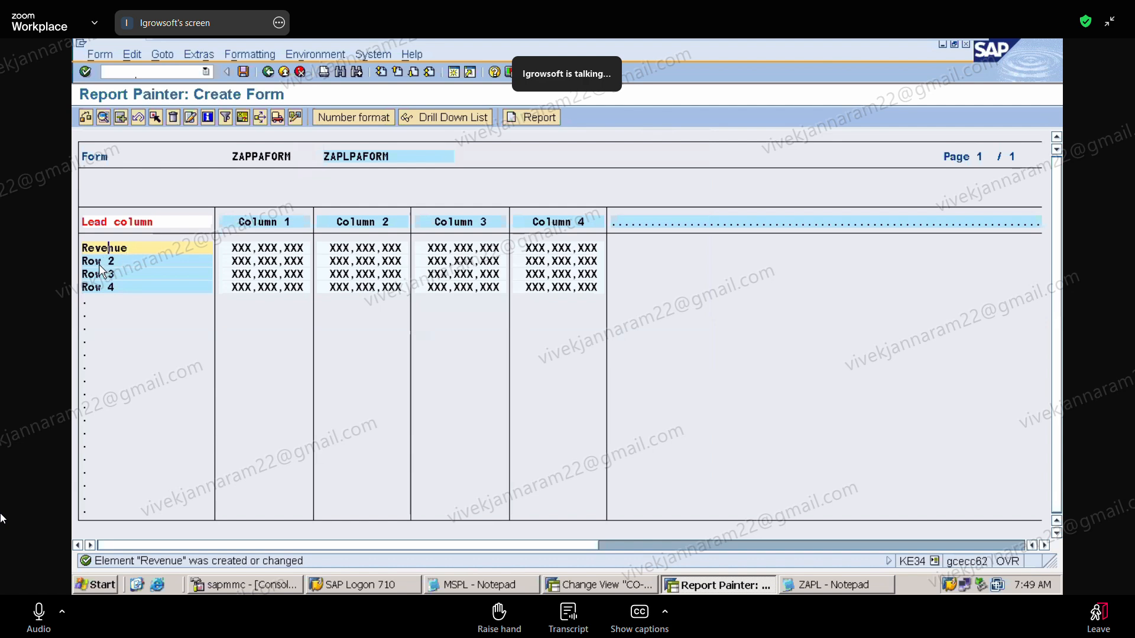
Define Row 2 of the form as a value field with characteristics, using Cost of goods sold
{"action": "double_click", "coordinate": [144, 248]}
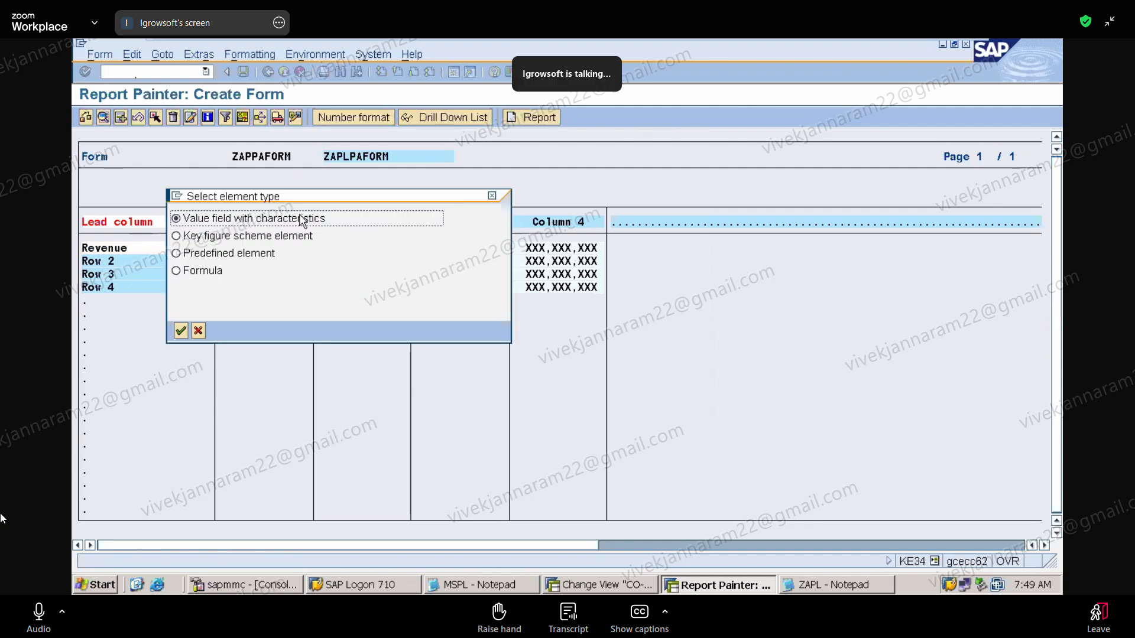
{"action": "left_click", "coordinate": [182, 331]}
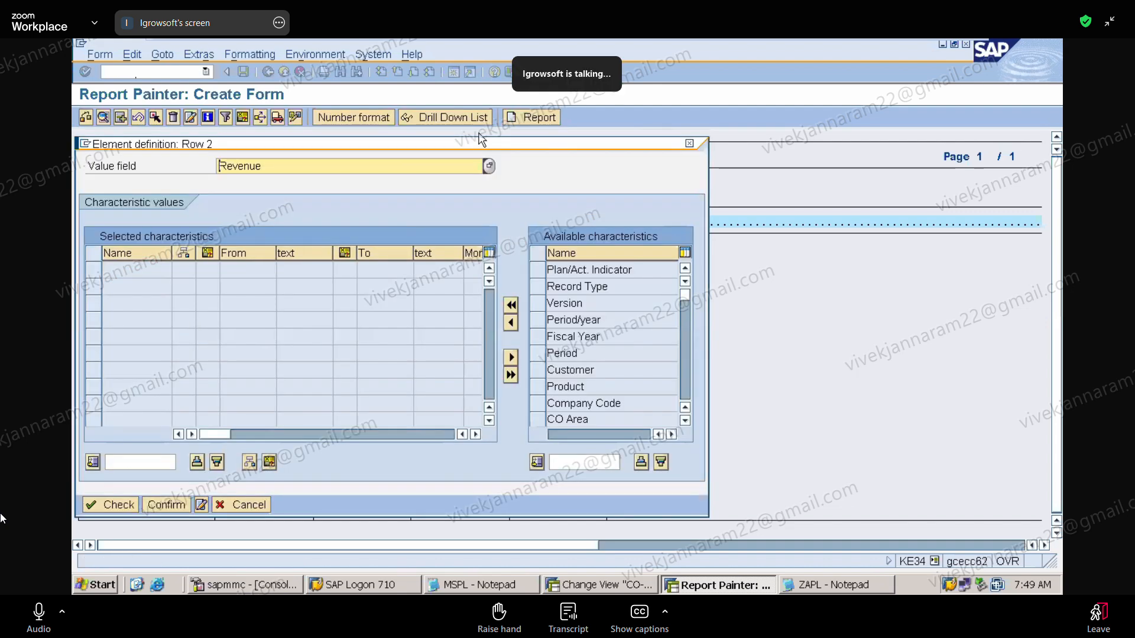
{"action": "left_click", "coordinate": [488, 166]}
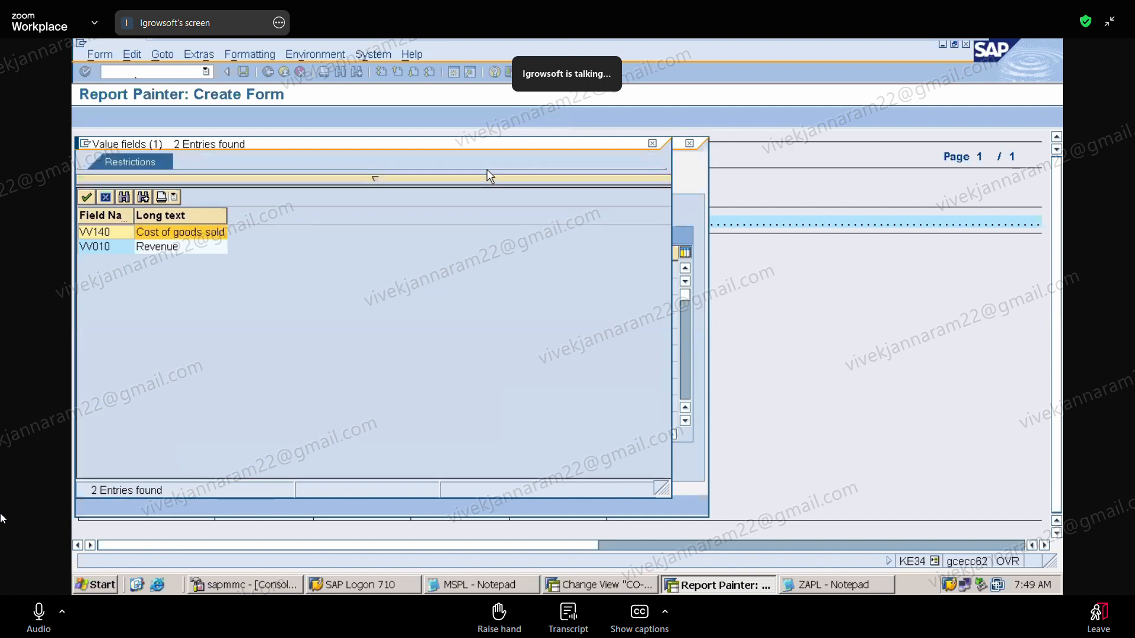
{"action": "double_click", "coordinate": [196, 240]}
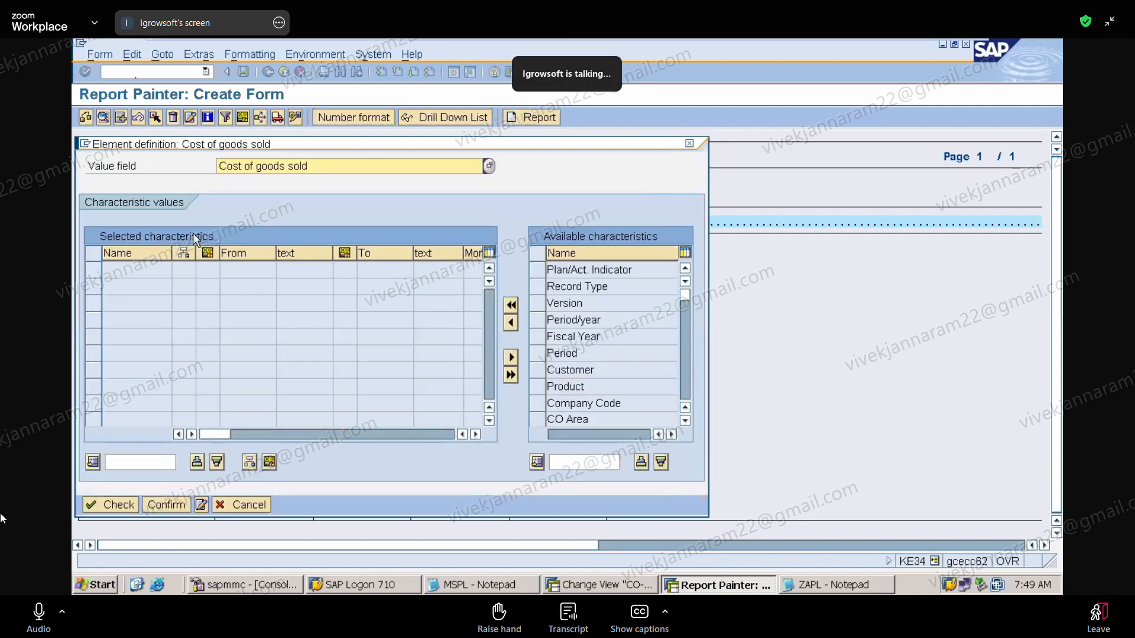
{"action": "left_click", "coordinate": [117, 507]}
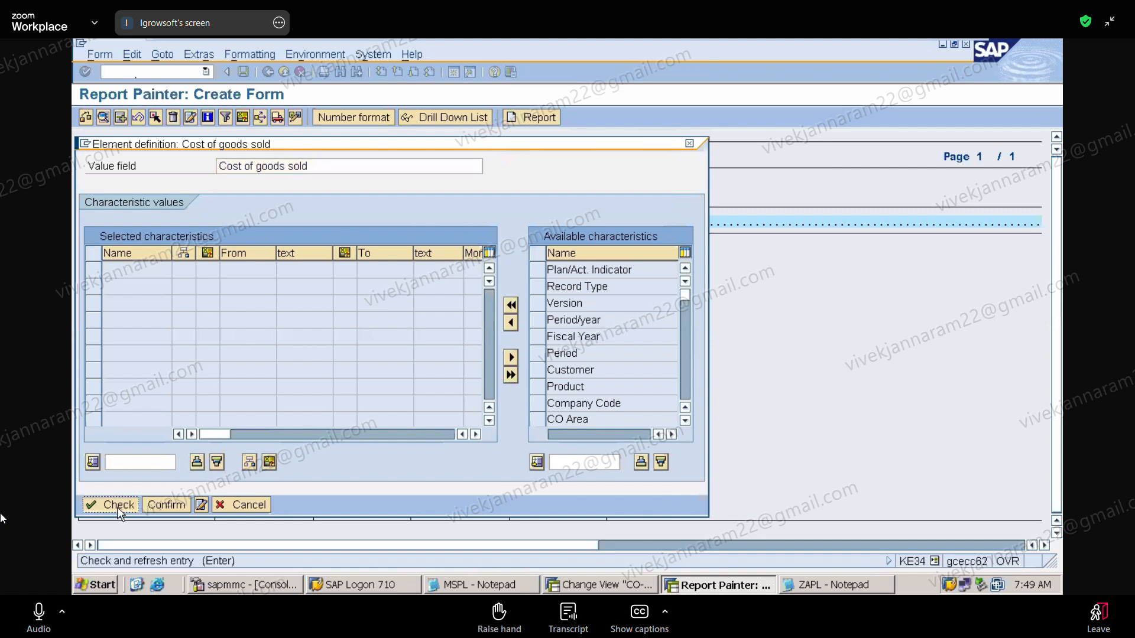
{"action": "left_click", "coordinate": [162, 504]}
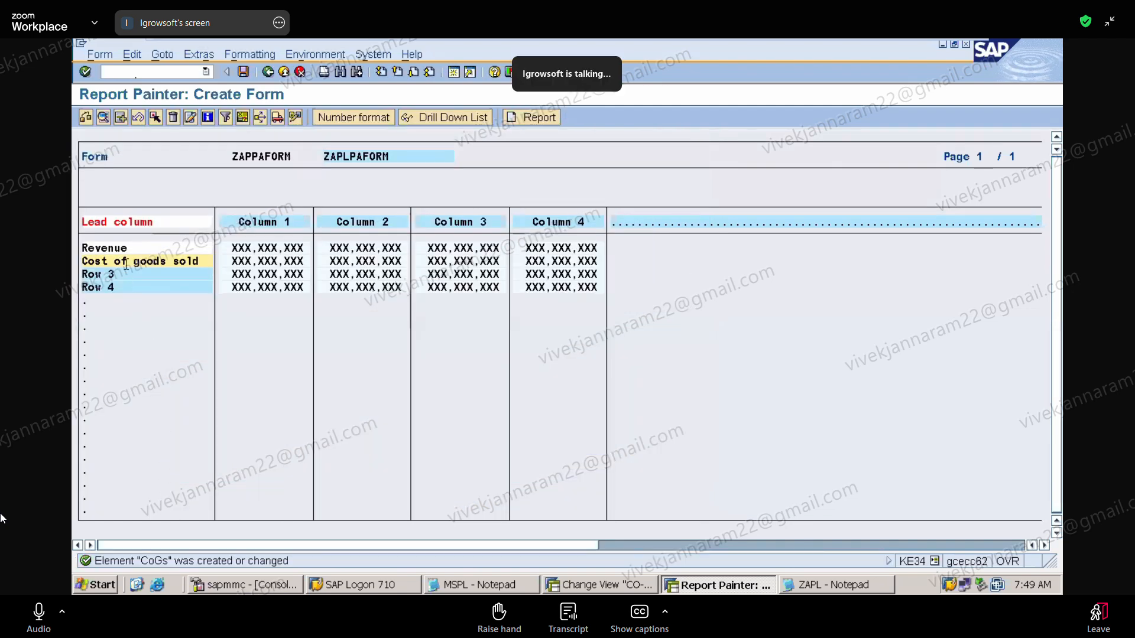
{"action": "double_click", "coordinate": [101, 279]}
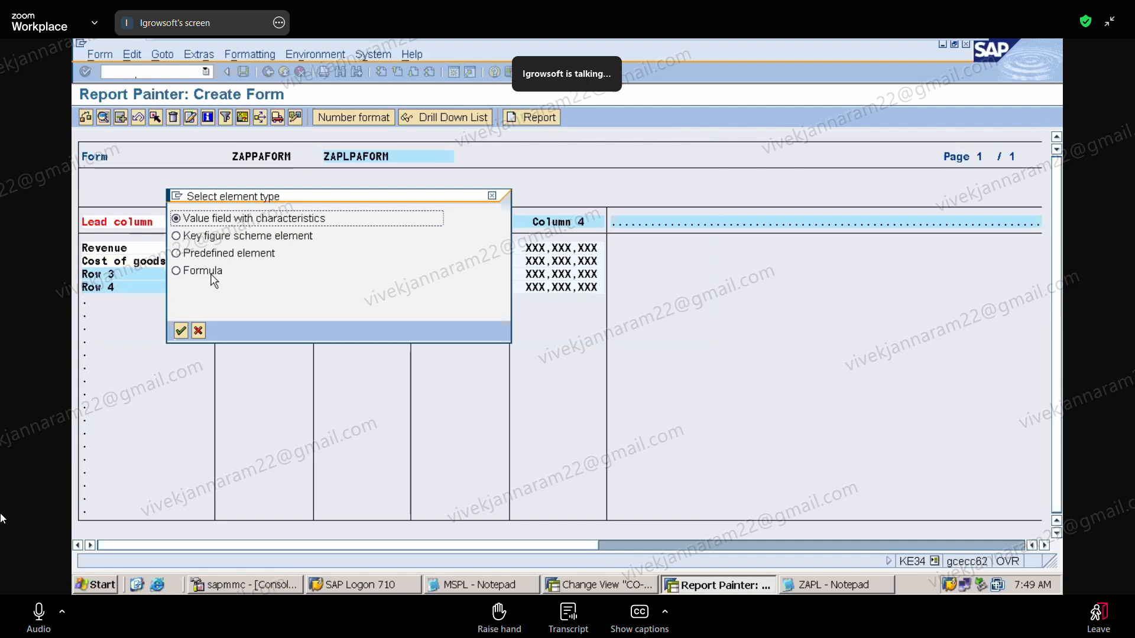
{"action": "left_click", "coordinate": [192, 275]}
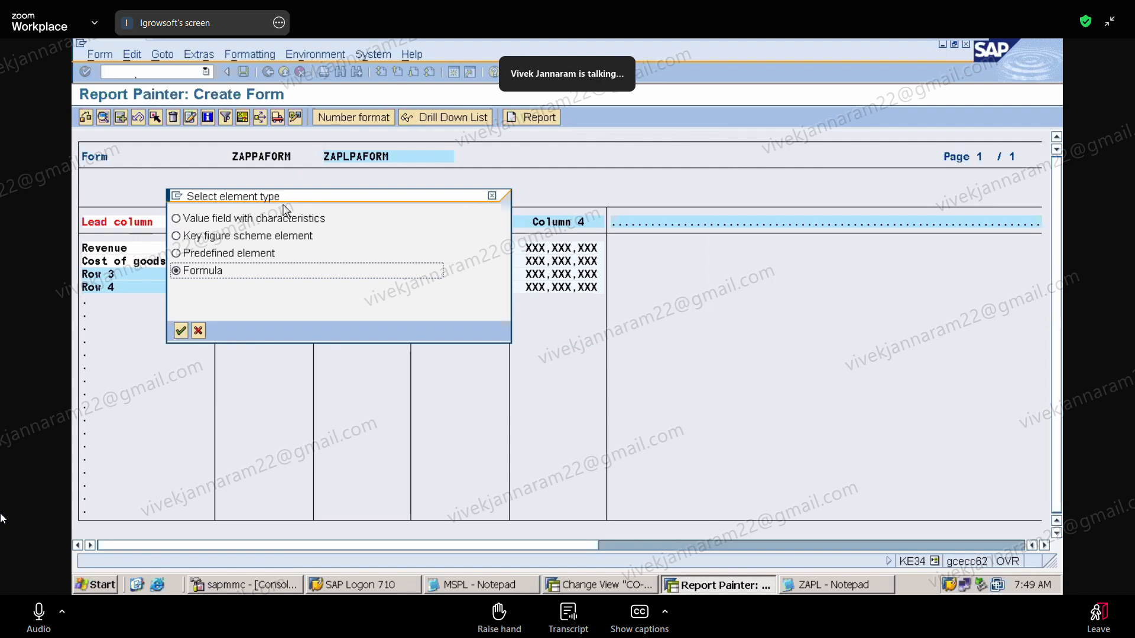
{"action": "left_click_drag", "start_coordinate": [294, 202], "coordinate": [458, 207]}
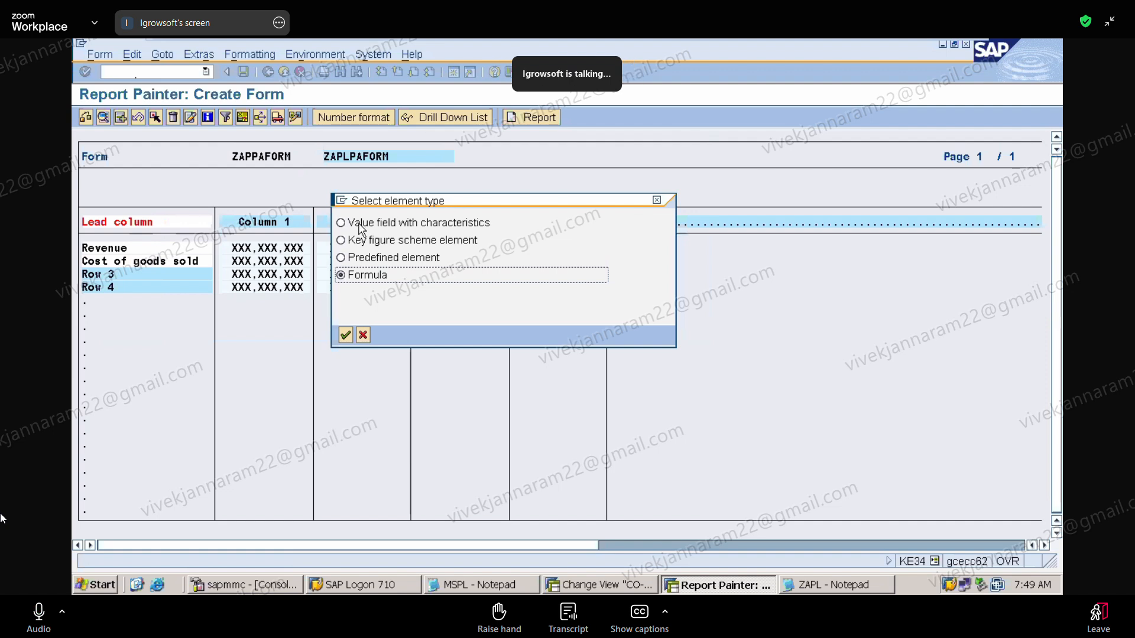
{"action": "left_click", "coordinate": [656, 201]}
Define Row 3 of the form as a formula that subtracts Cost of goods sold from Revenue (Y001 - Y002)
{"action": "left_click", "coordinate": [99, 275]}
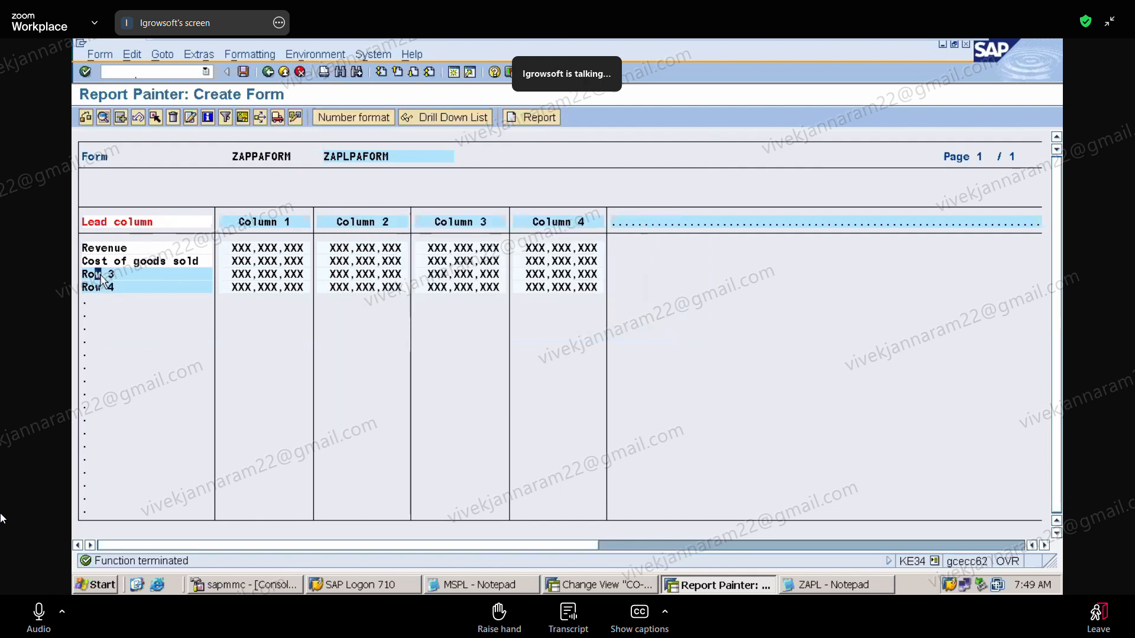
{"action": "double_click", "coordinate": [101, 276]}
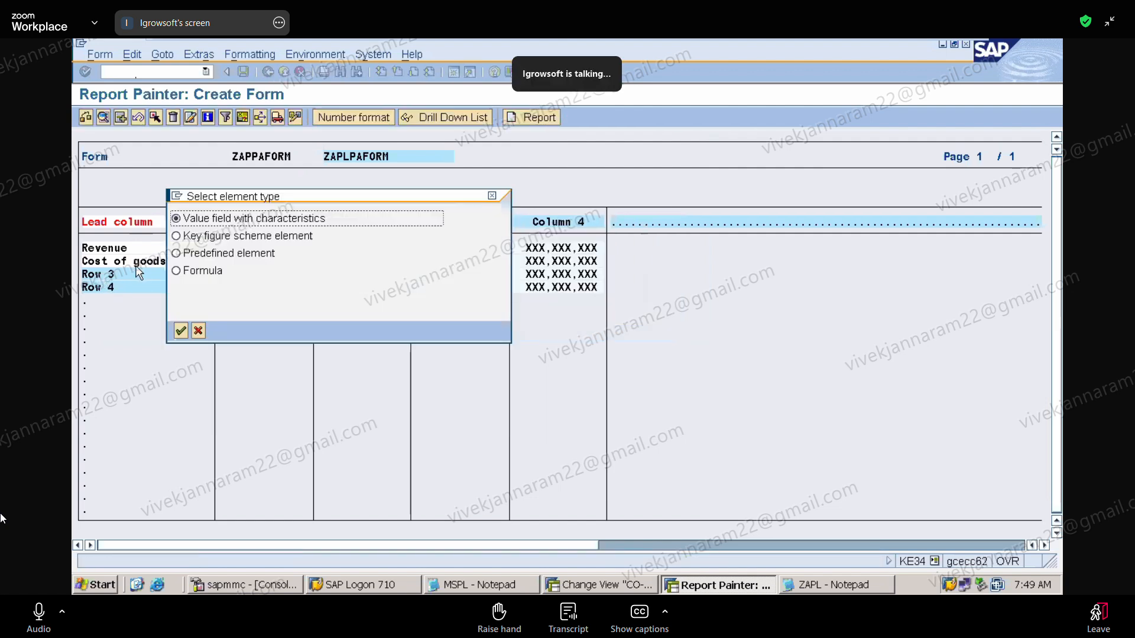
{"action": "left_click", "coordinate": [187, 275]}
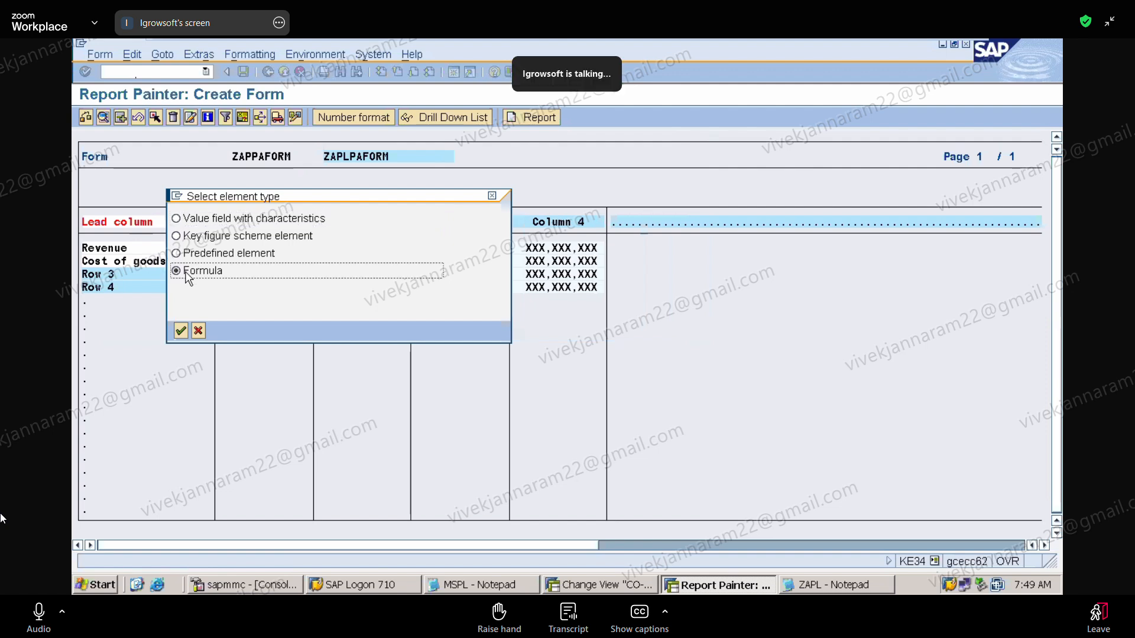
{"action": "left_click", "coordinate": [182, 329]}
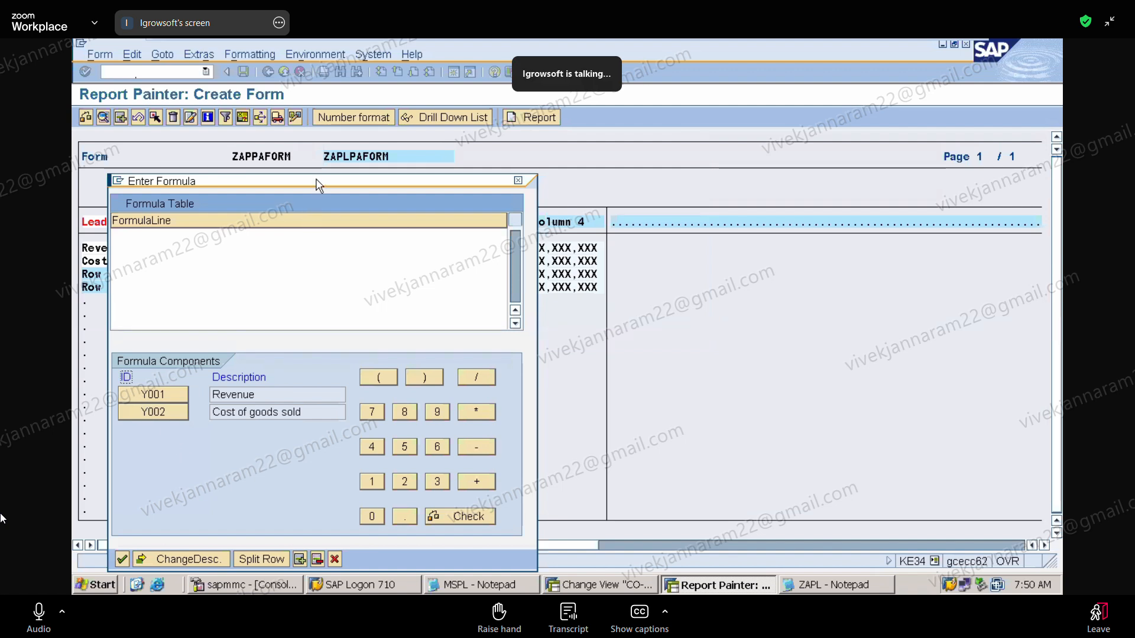
{"action": "left_click_drag", "start_coordinate": [319, 185], "coordinate": [595, 100]}
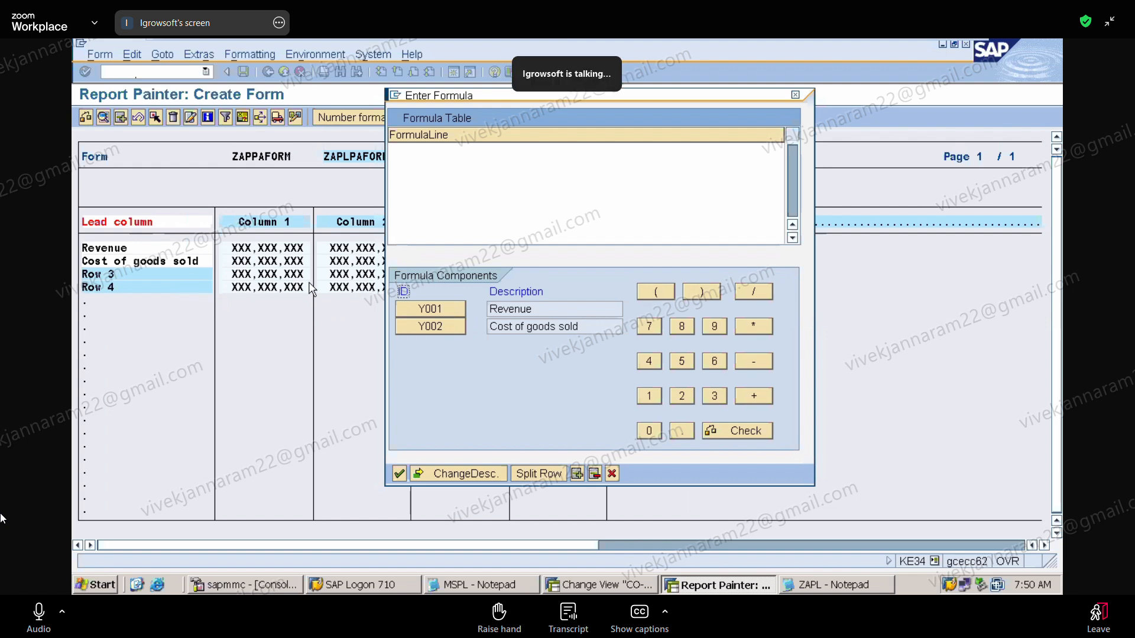
{"action": "left_click", "coordinate": [451, 309]}
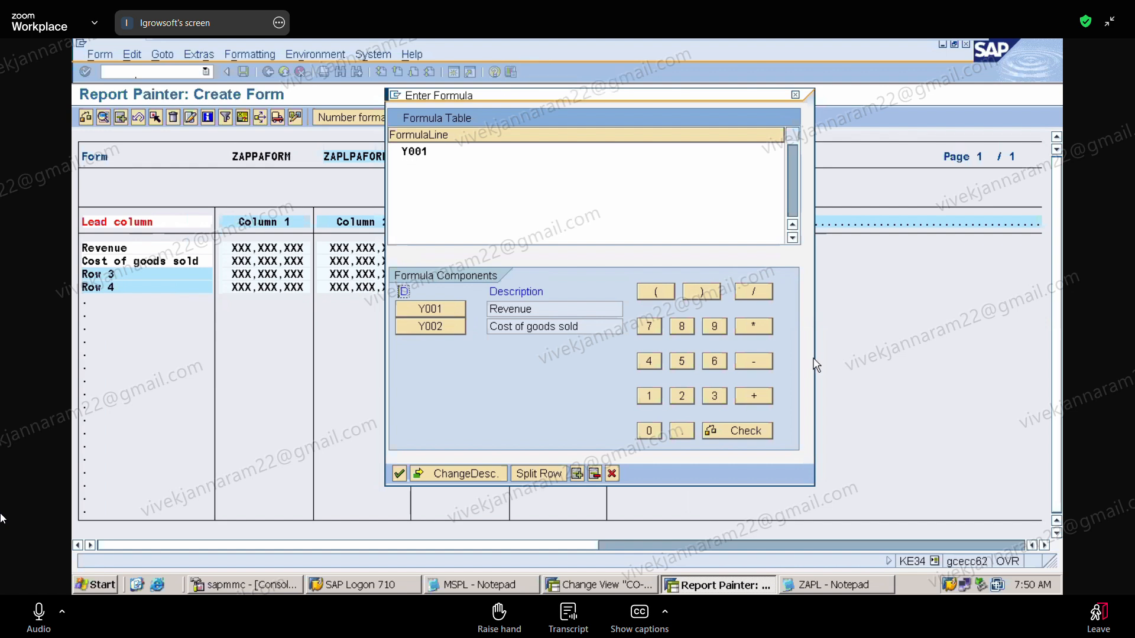
{"action": "left_click", "coordinate": [753, 361]}
{"action": "left_click", "coordinate": [435, 327]}
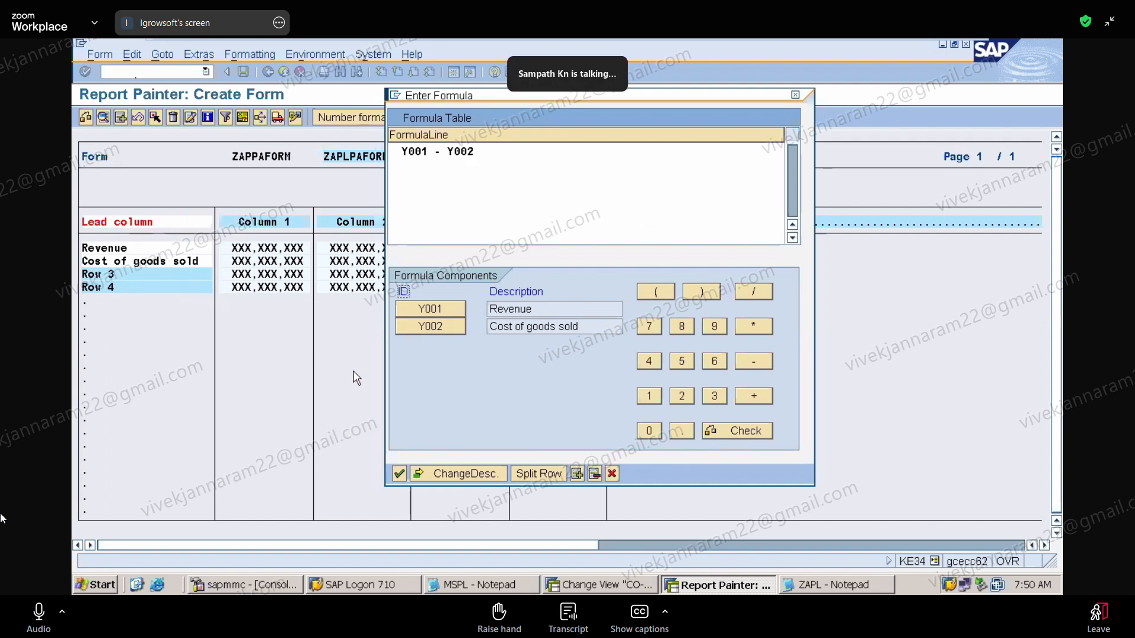
{"action": "left_click", "coordinate": [399, 474]}
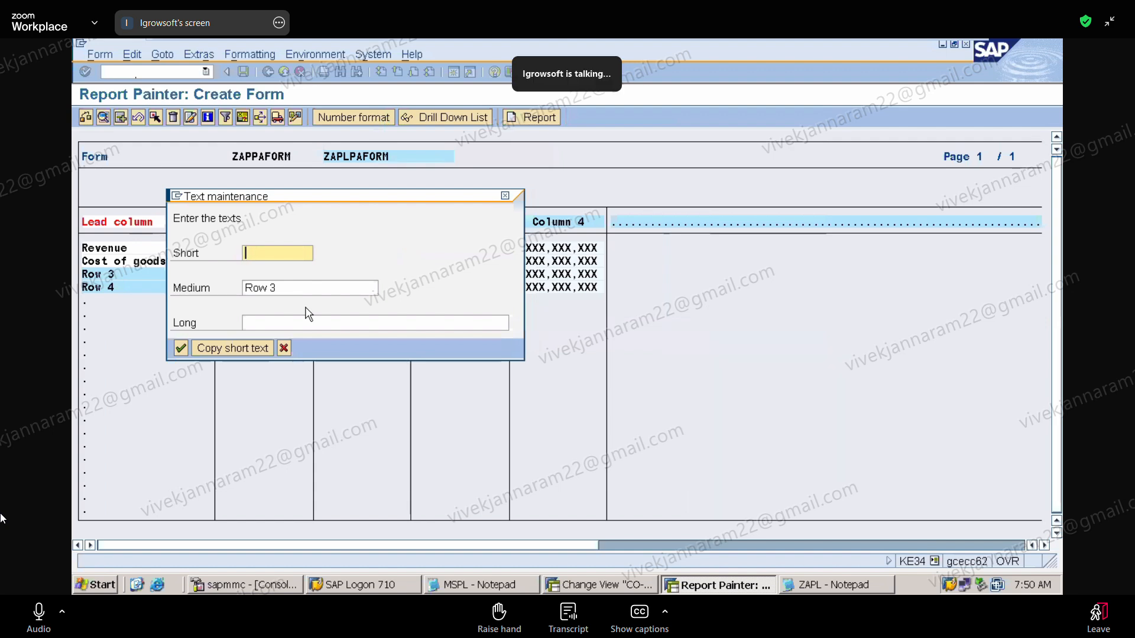
Enter Profit as the short, medium and long text of the Row 3 formula element
{"action": "left_click", "coordinate": [270, 251]}
{"action": "left_click", "coordinate": [275, 268]}
{"action": "left_click", "coordinate": [286, 286]}
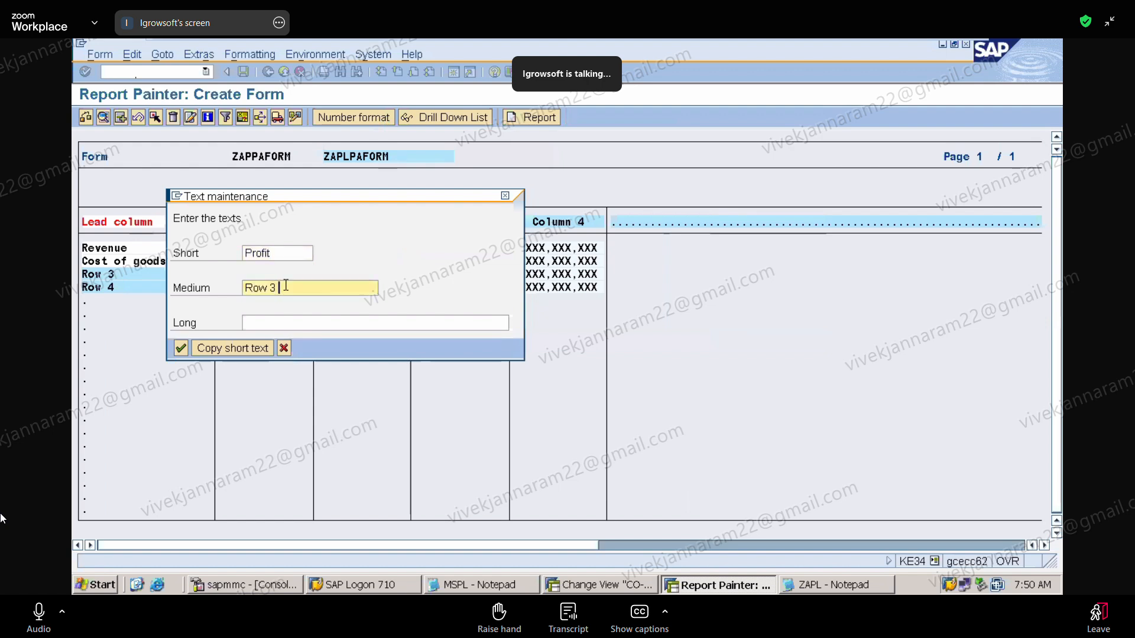
{"action": "key", "text": "BackSpace"}
{"action": "key", "text": "BackSpace"}
{"action": "key", "text": "BackSpace"}
{"action": "key", "text": "BackSpace"}
{"action": "key", "text": "BackSpace"}
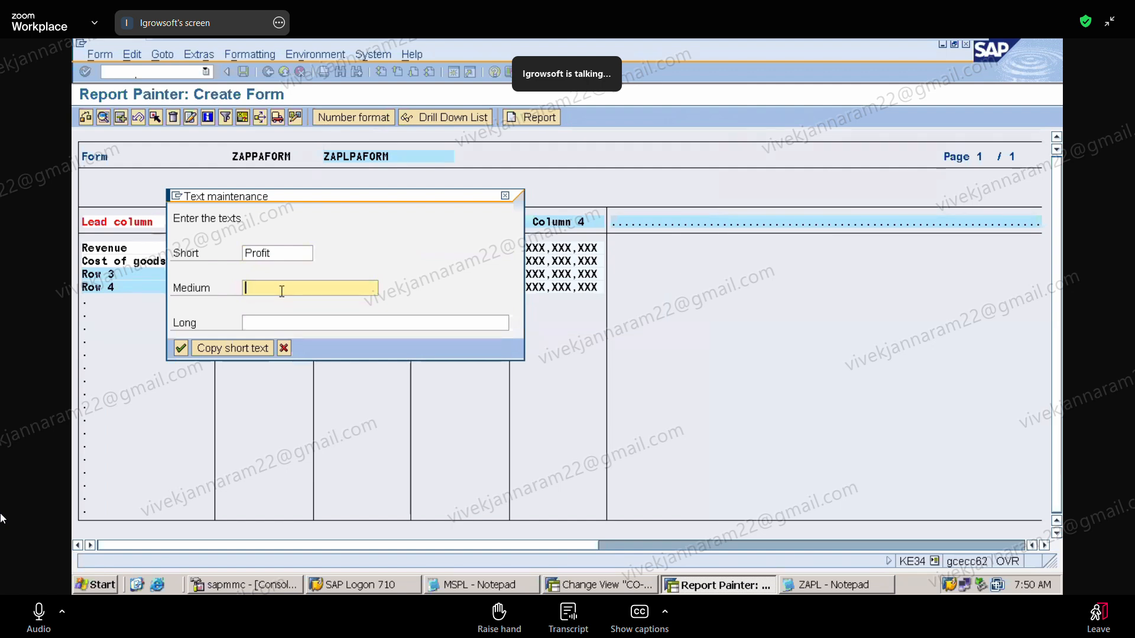
{"action": "type", "text": "pROFI"}
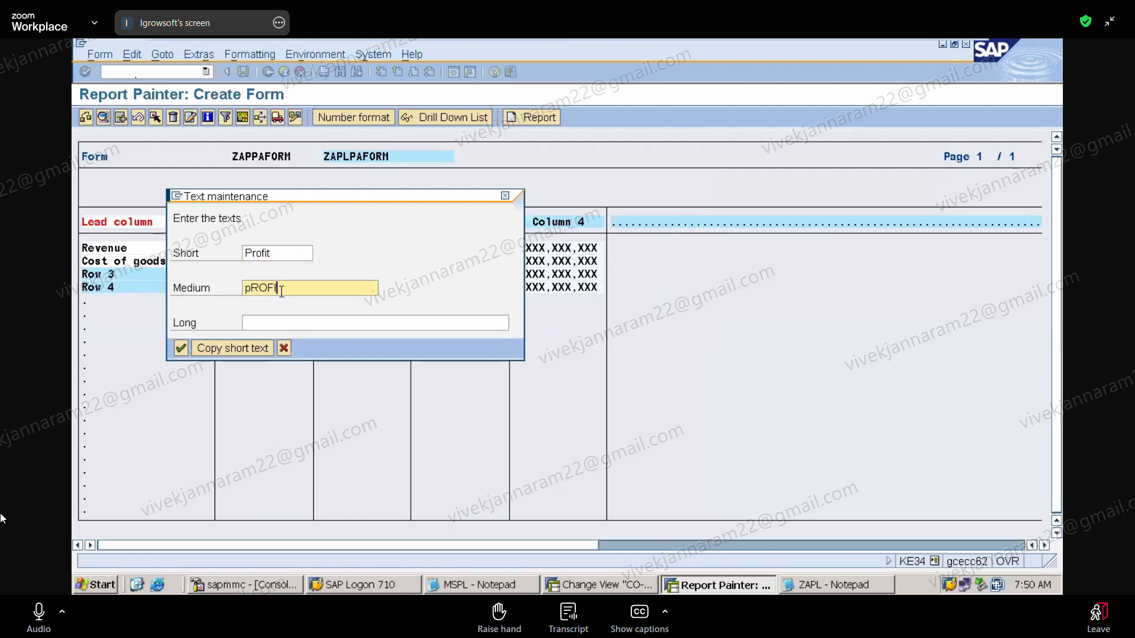
{"action": "key", "text": "BackSpace"}
{"action": "key", "text": "BackSpace"}
{"action": "key", "text": "BackSpace"}
{"action": "key", "text": "BackSpace"}
{"action": "key", "text": "BackSpace"}
{"action": "type", "text": "P"}
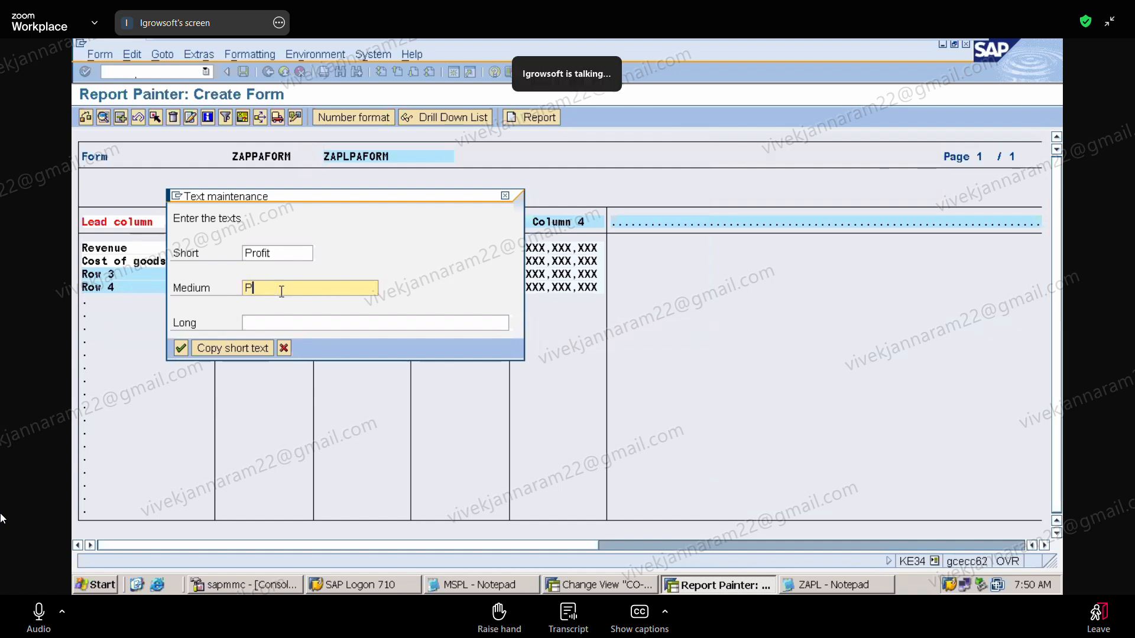
{"action": "type", "text": "rfofit"}
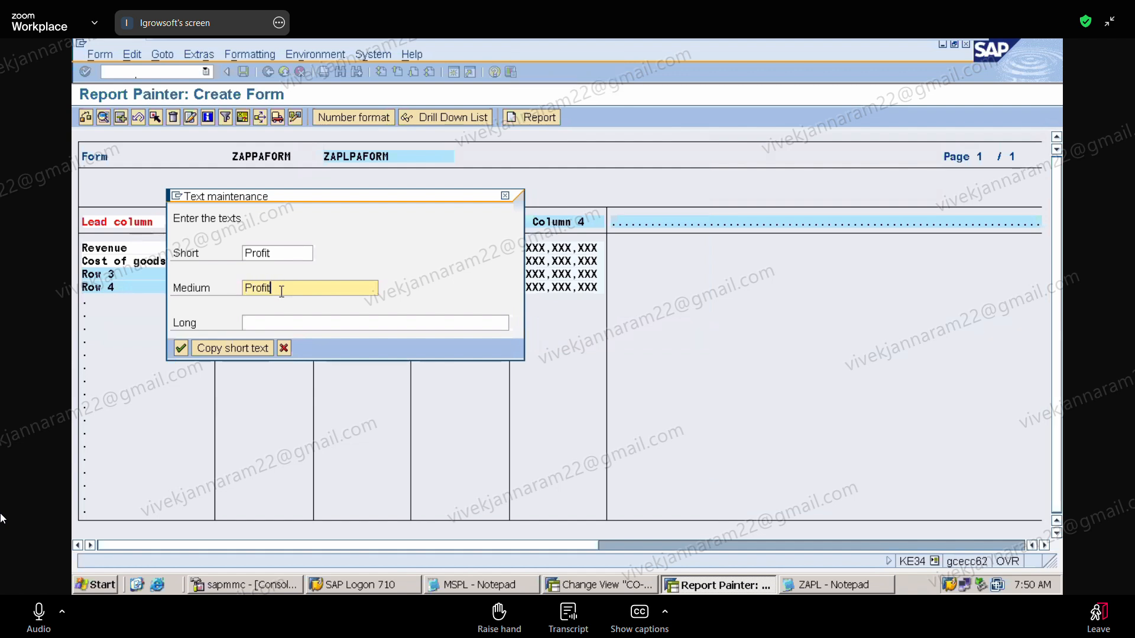
{"action": "left_click", "coordinate": [279, 322]}
{"action": "type", "text": "P"}
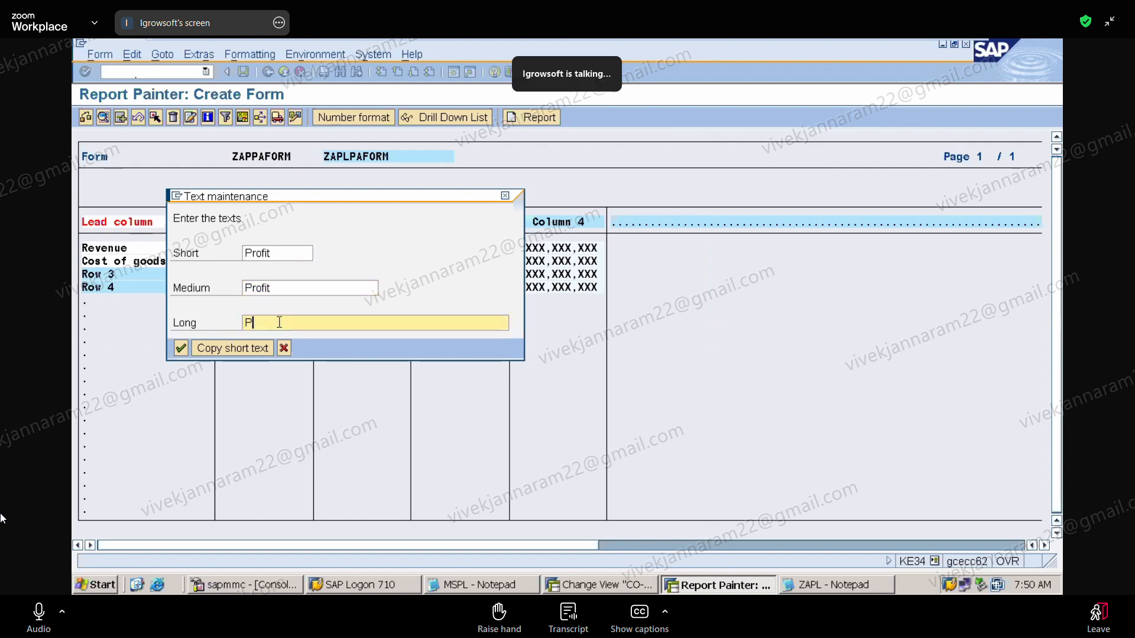
{"action": "type", "text": "r"}
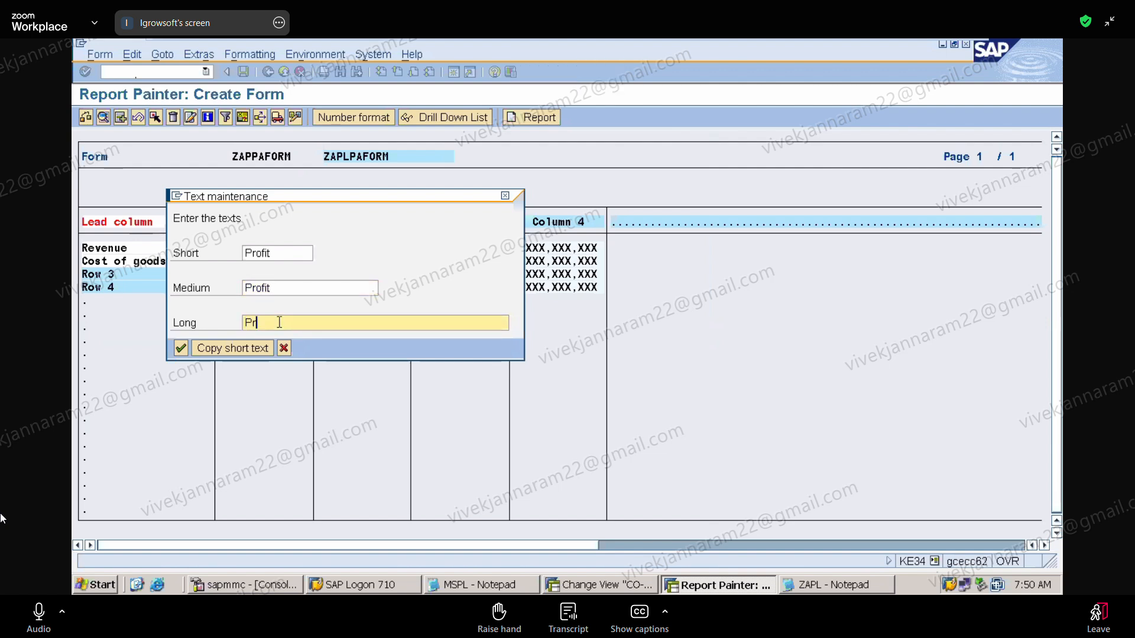
{"action": "type", "text": "ofit"}
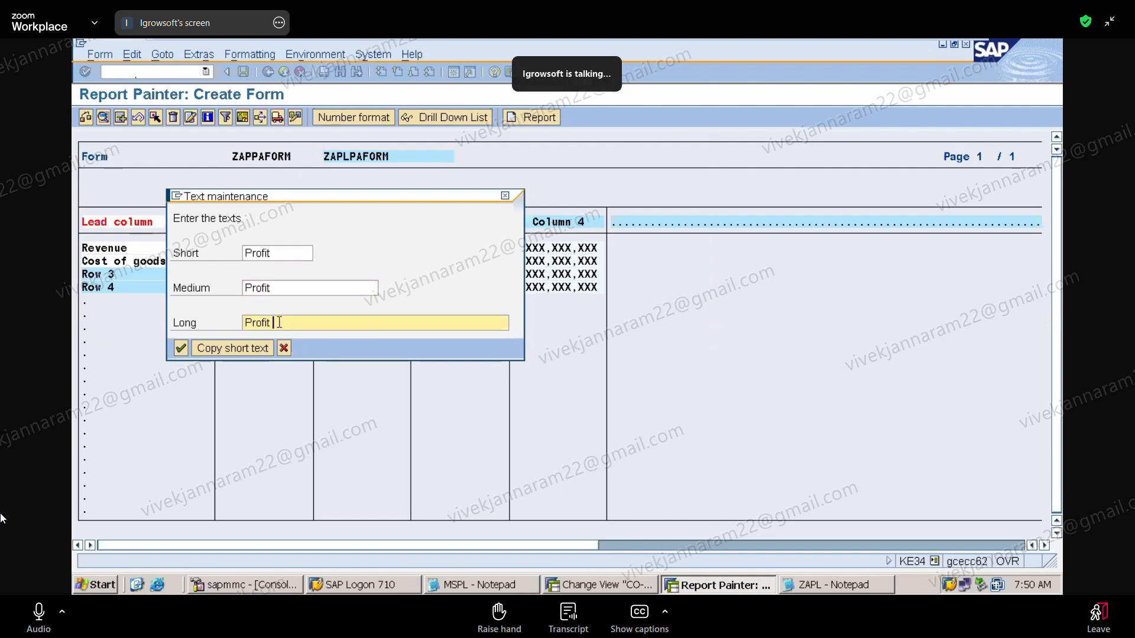
{"action": "left_click", "coordinate": [181, 348]}
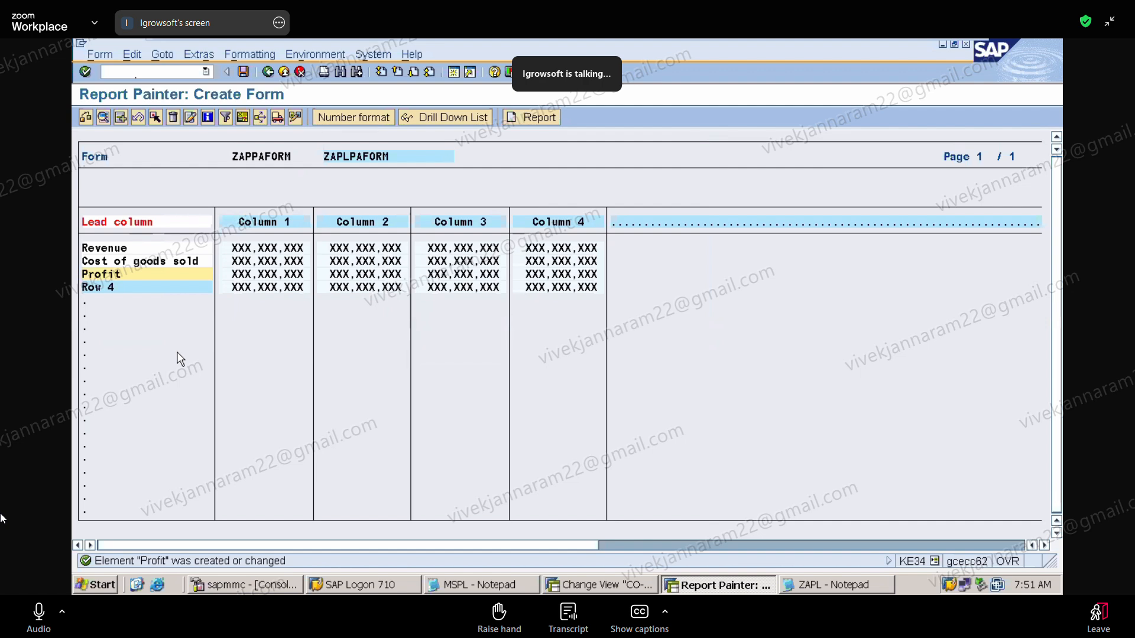
Review the formula and the maintained texts of the Profit row
{"action": "double_click", "coordinate": [116, 273]}
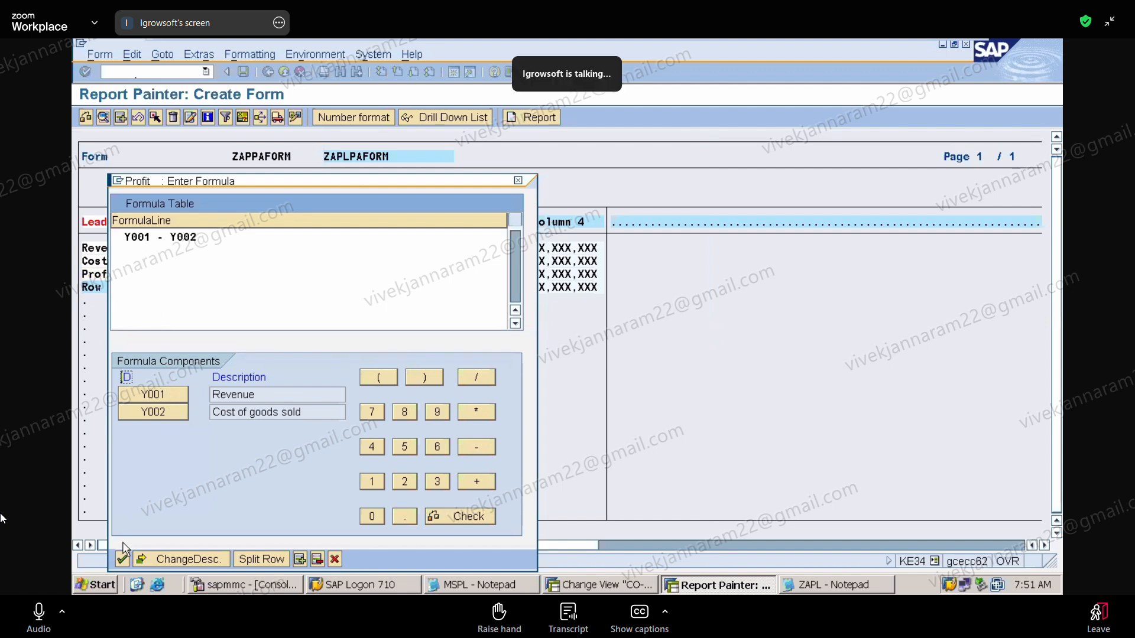
{"action": "left_click", "coordinate": [121, 560]}
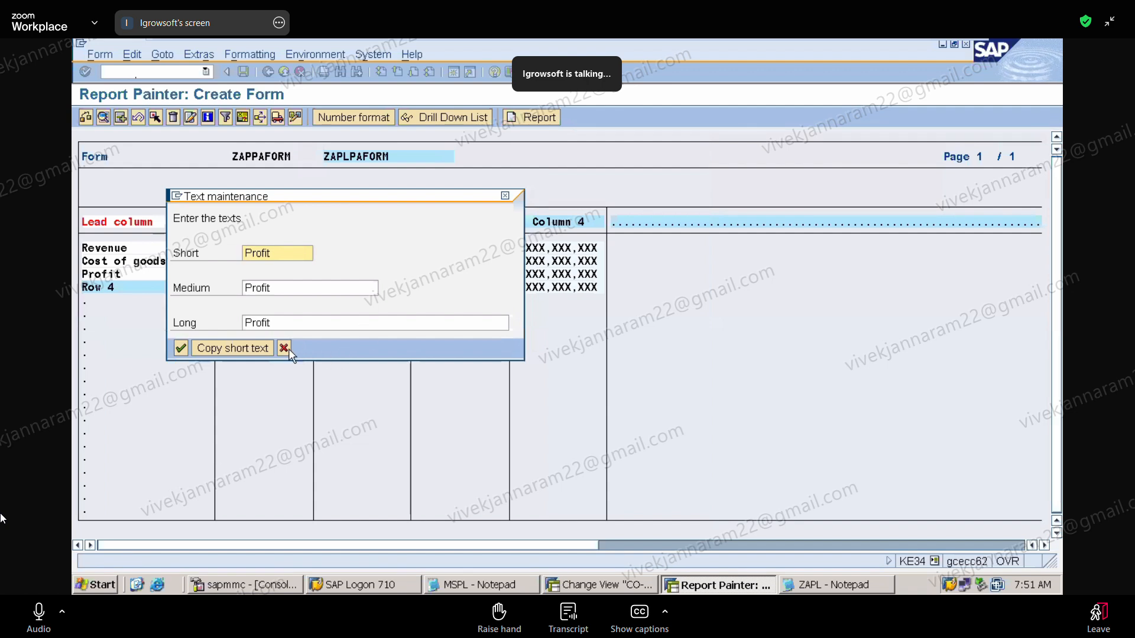
{"action": "left_click", "coordinate": [180, 348]}
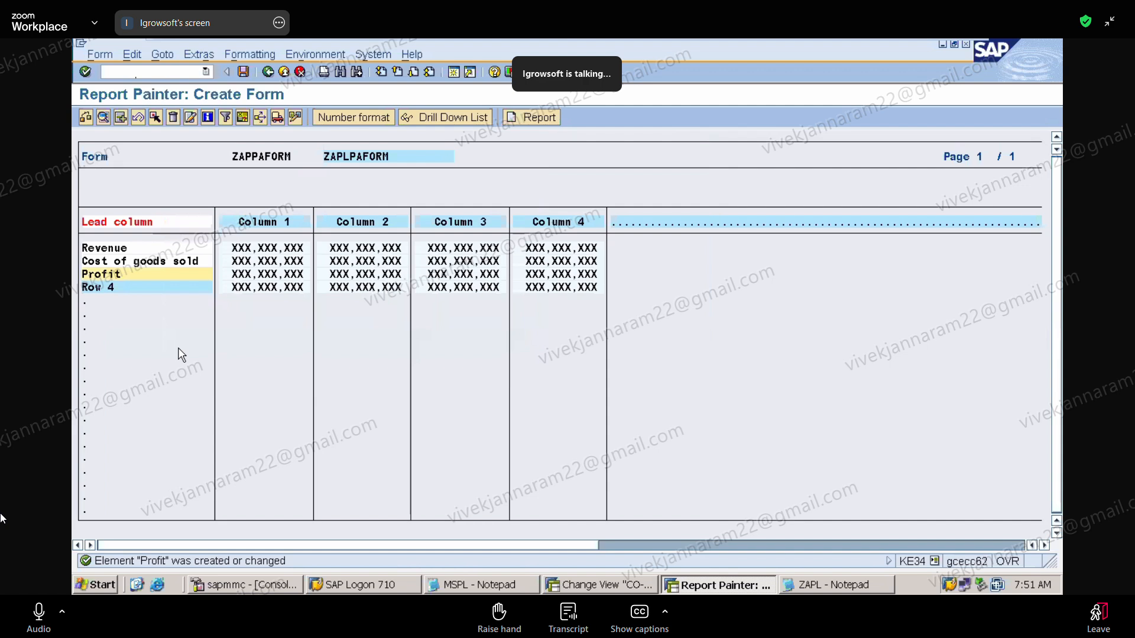
Open the Column 1 definition with the element type Characteristics and look through the available characteristics
{"action": "double_click", "coordinate": [263, 229]}
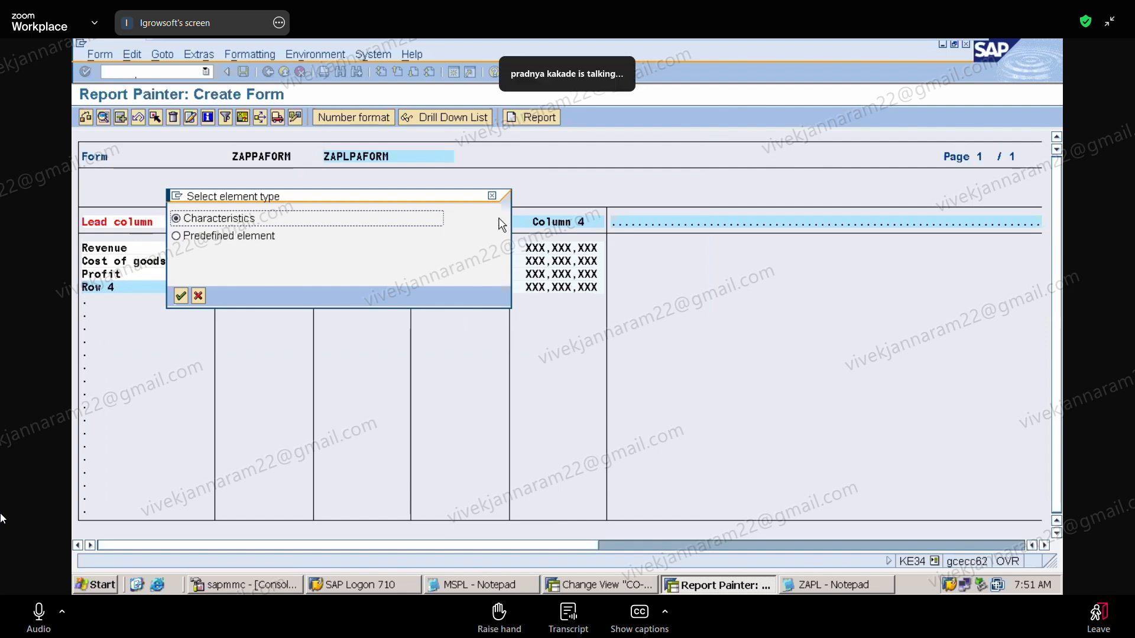
{"action": "left_click", "coordinate": [491, 195]}
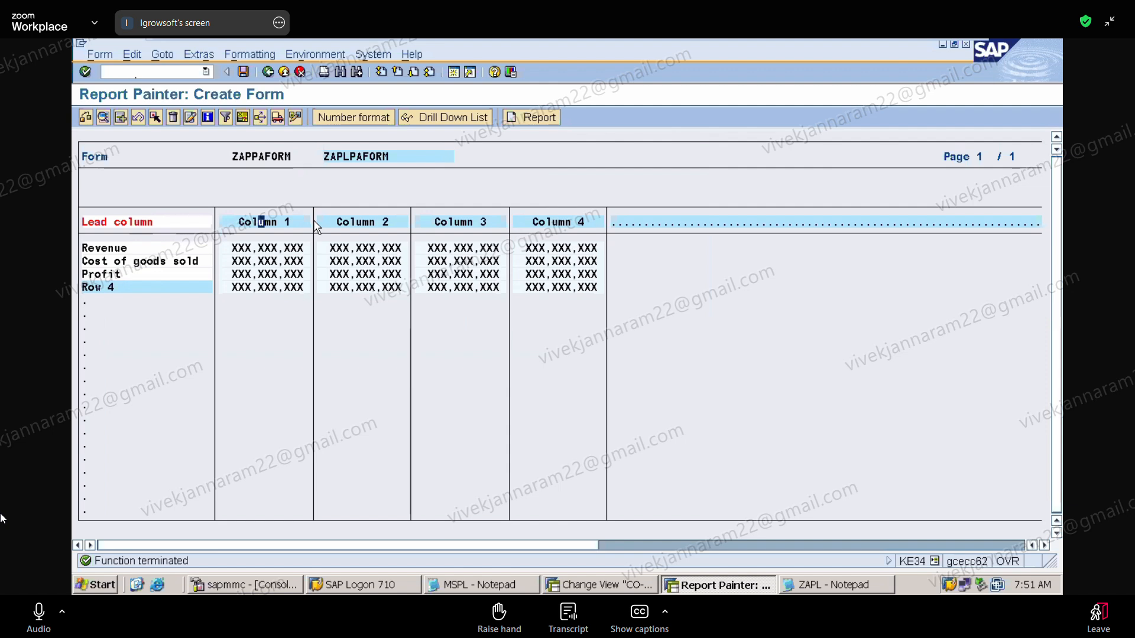
{"action": "double_click", "coordinate": [269, 227]}
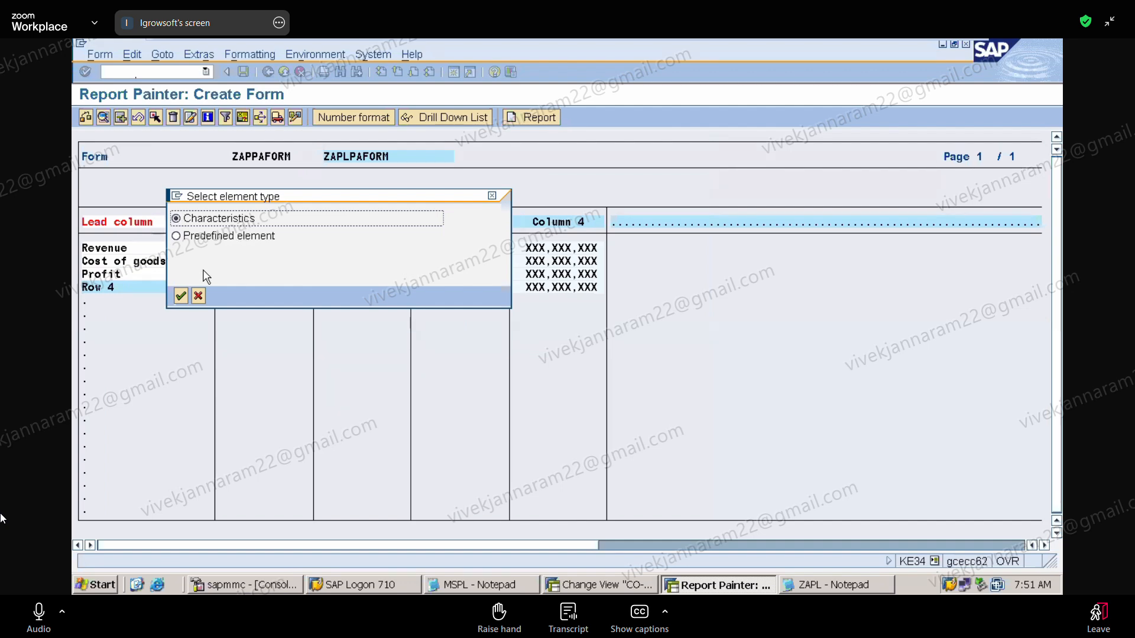
{"action": "left_click", "coordinate": [180, 296]}
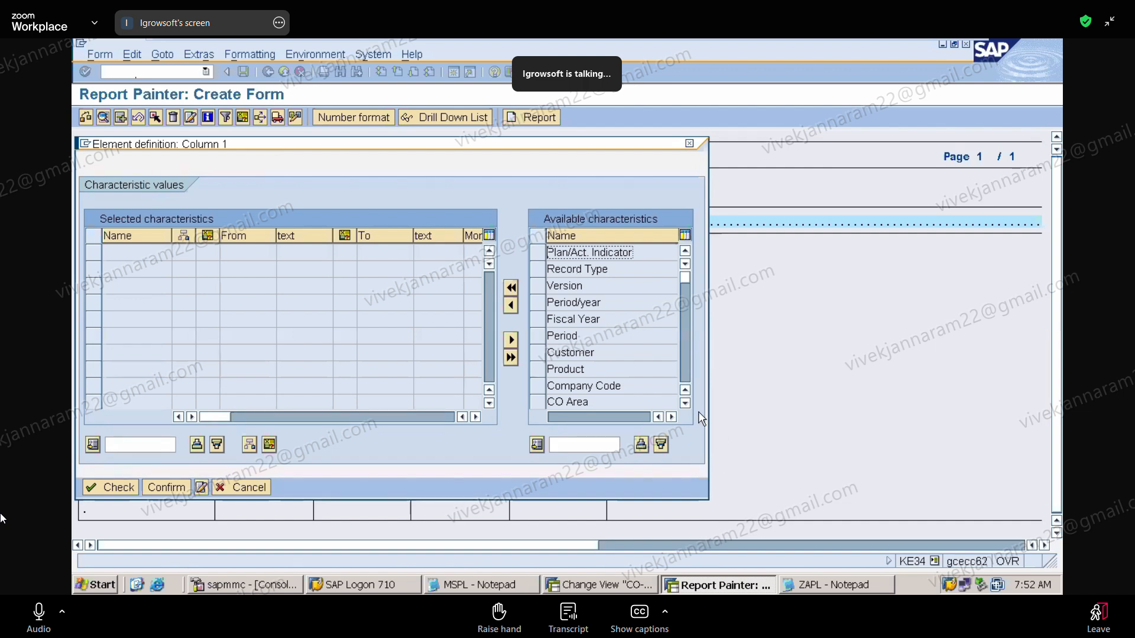
{"action": "left_click", "coordinate": [685, 403]}
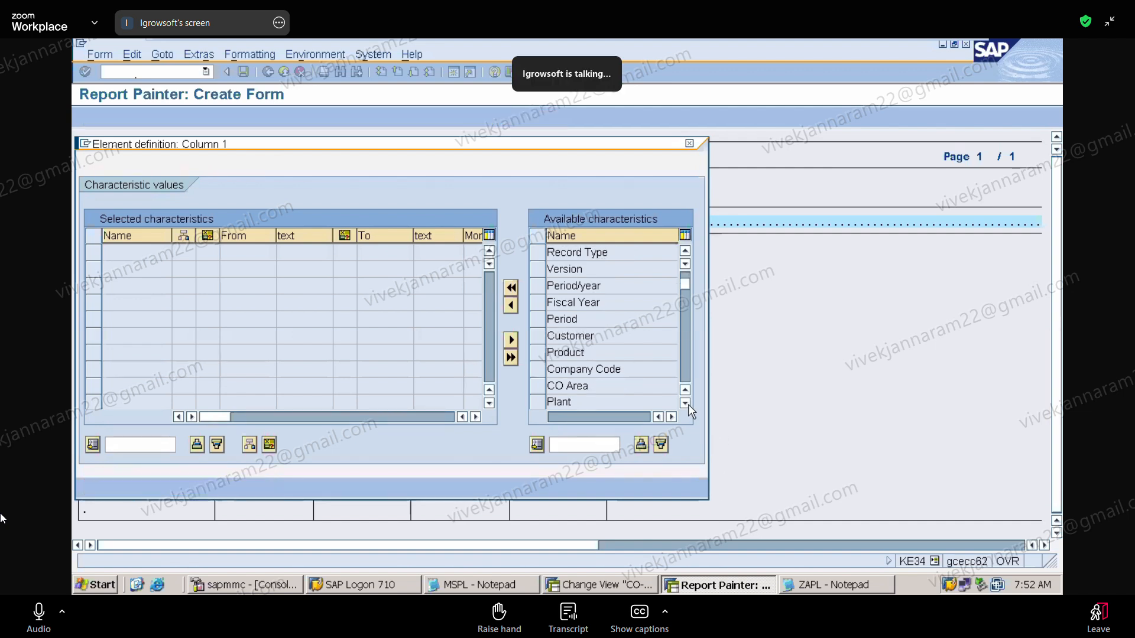
{"action": "left_click", "coordinate": [685, 404]}
{"action": "left_click", "coordinate": [685, 403]}
{"action": "left_click", "coordinate": [685, 404]}
{"action": "left_click", "coordinate": [685, 404]}
{"action": "left_click", "coordinate": [685, 404]}
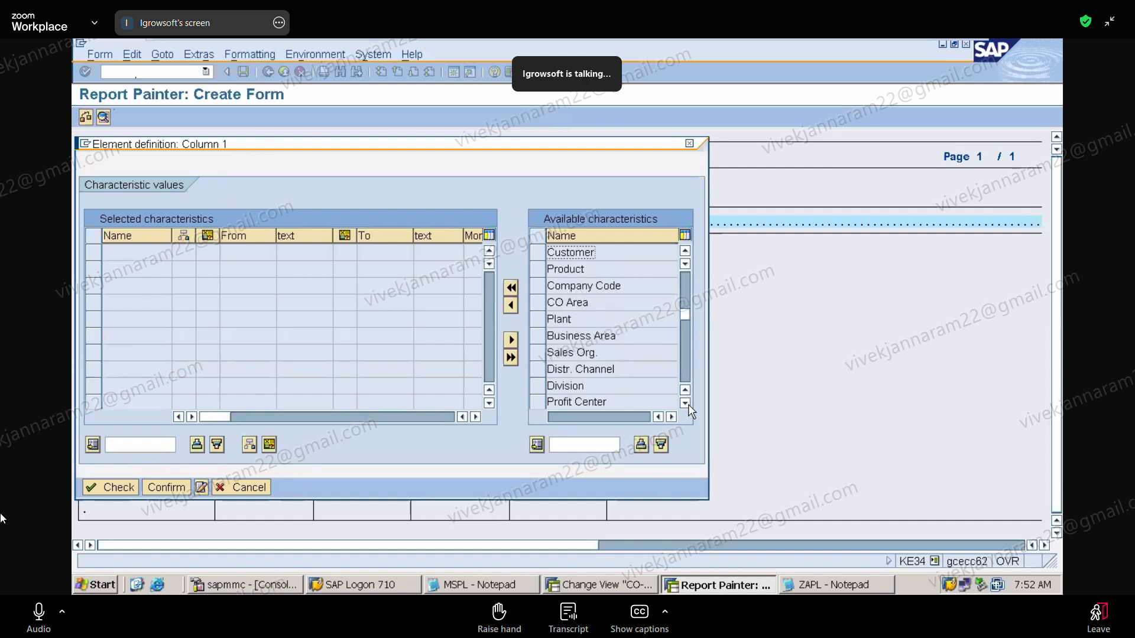
{"action": "left_click", "coordinate": [685, 404]}
{"action": "left_click", "coordinate": [685, 404]}
{"action": "left_click", "coordinate": [684, 403]}
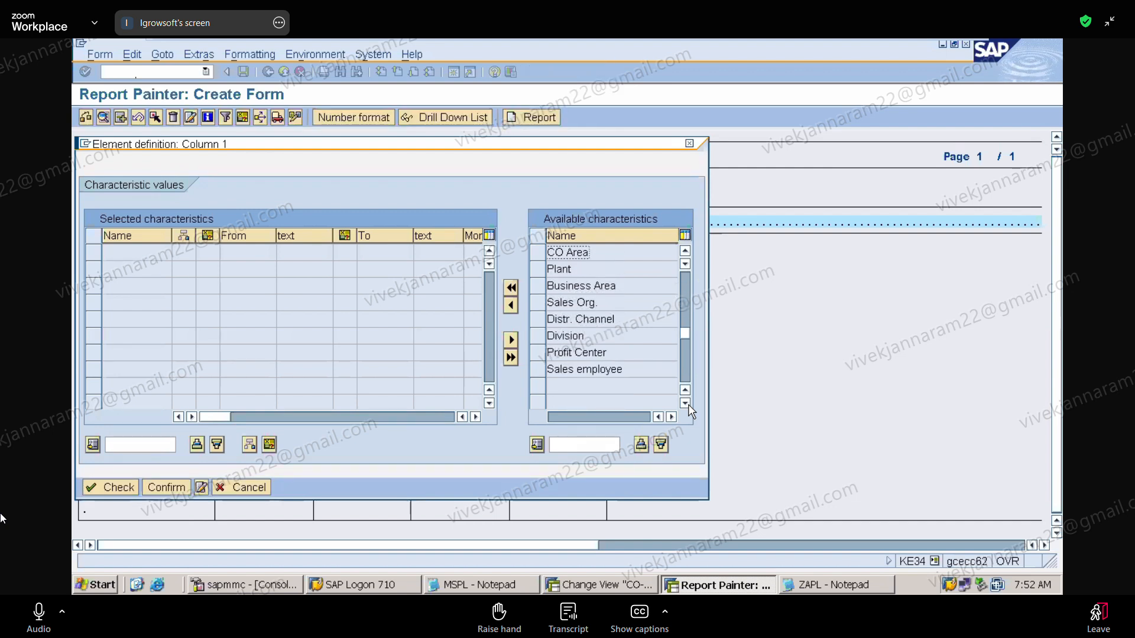
{"action": "left_click", "coordinate": [682, 292]}
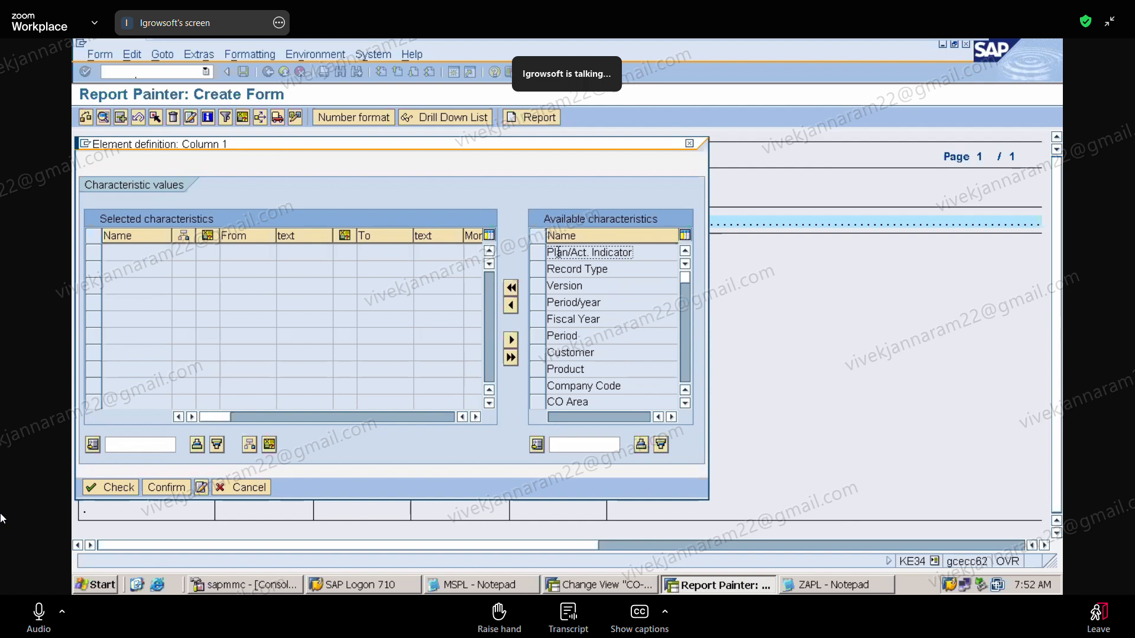
Try to define Column 1 by the characteristic Plan/Act. Indicator with the value 0, Actual data
{"action": "left_click", "coordinate": [542, 255]}
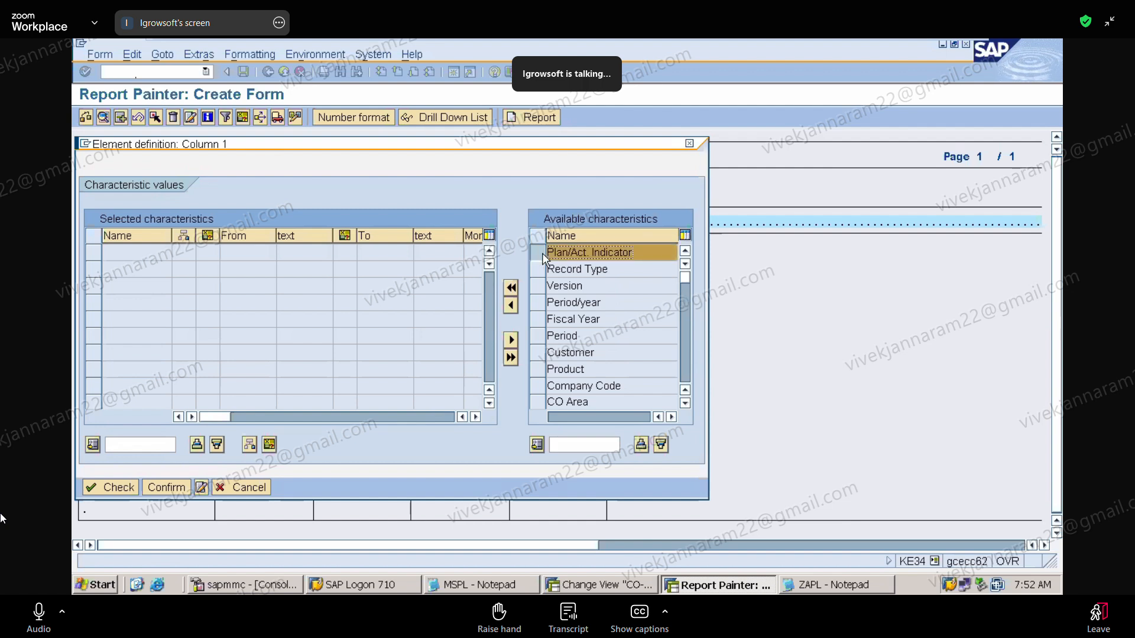
{"action": "left_click", "coordinate": [509, 307]}
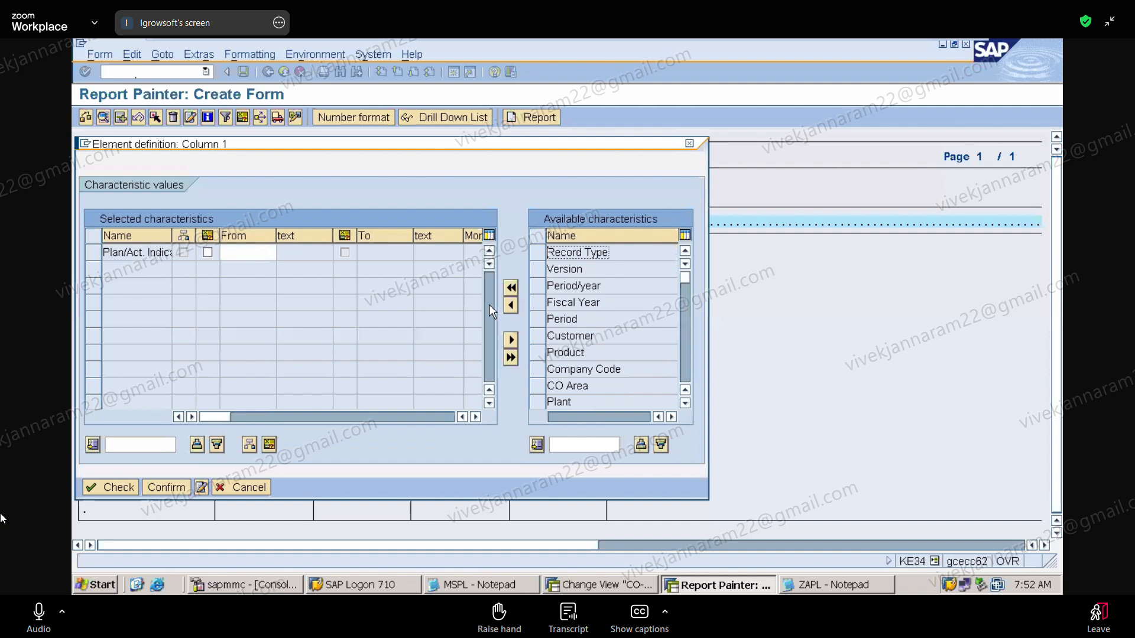
{"action": "left_click", "coordinate": [228, 252]}
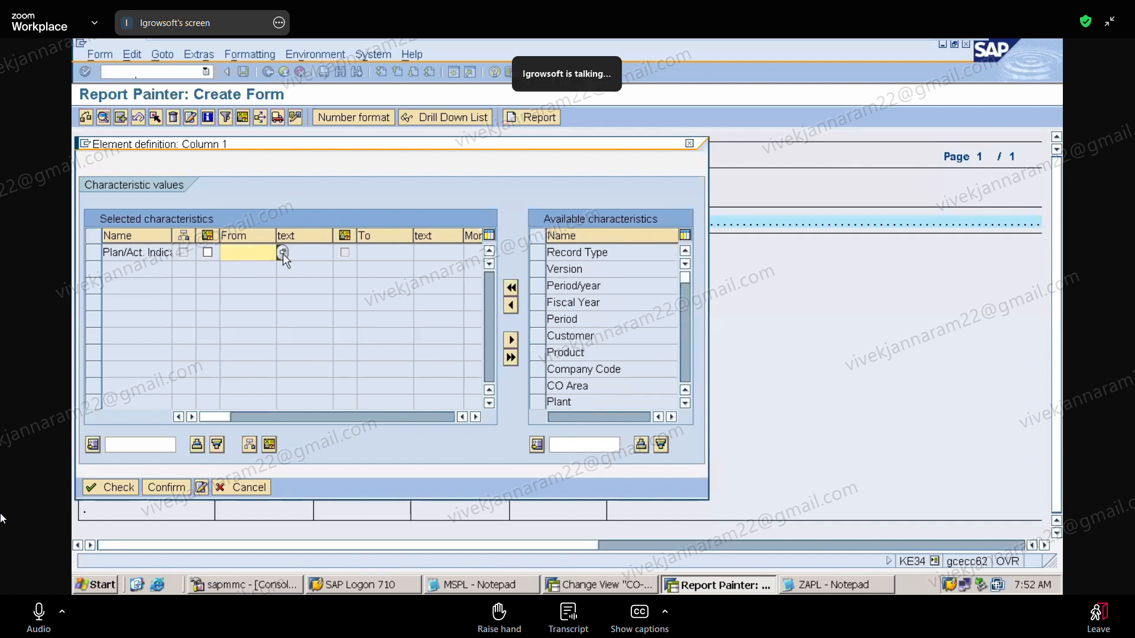
{"action": "left_click", "coordinate": [282, 253]}
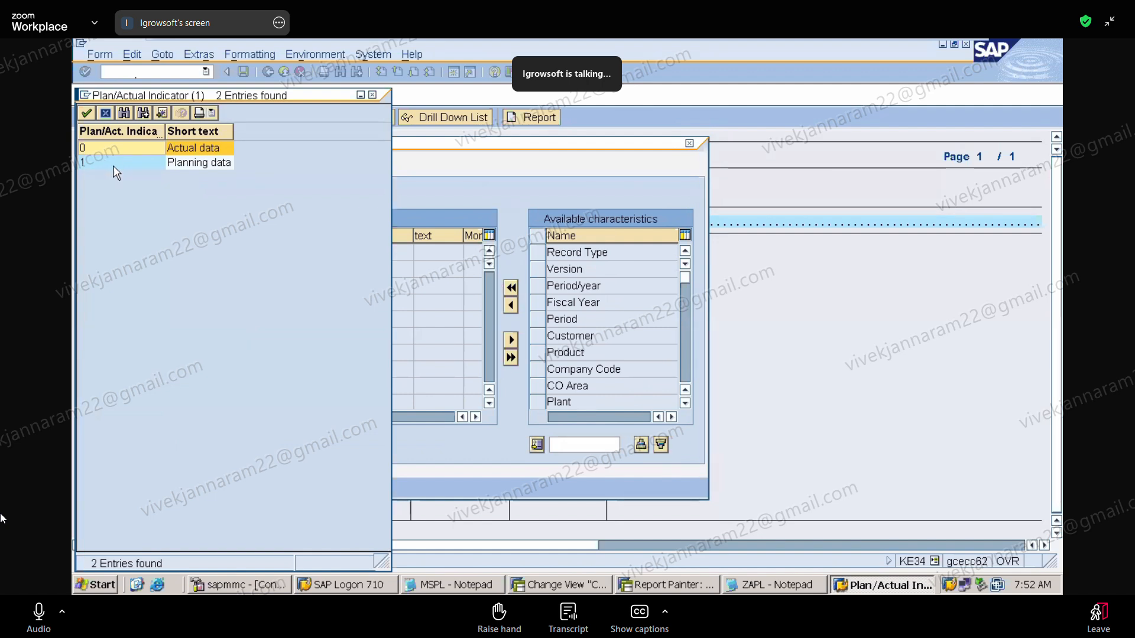
{"action": "double_click", "coordinate": [181, 146]}
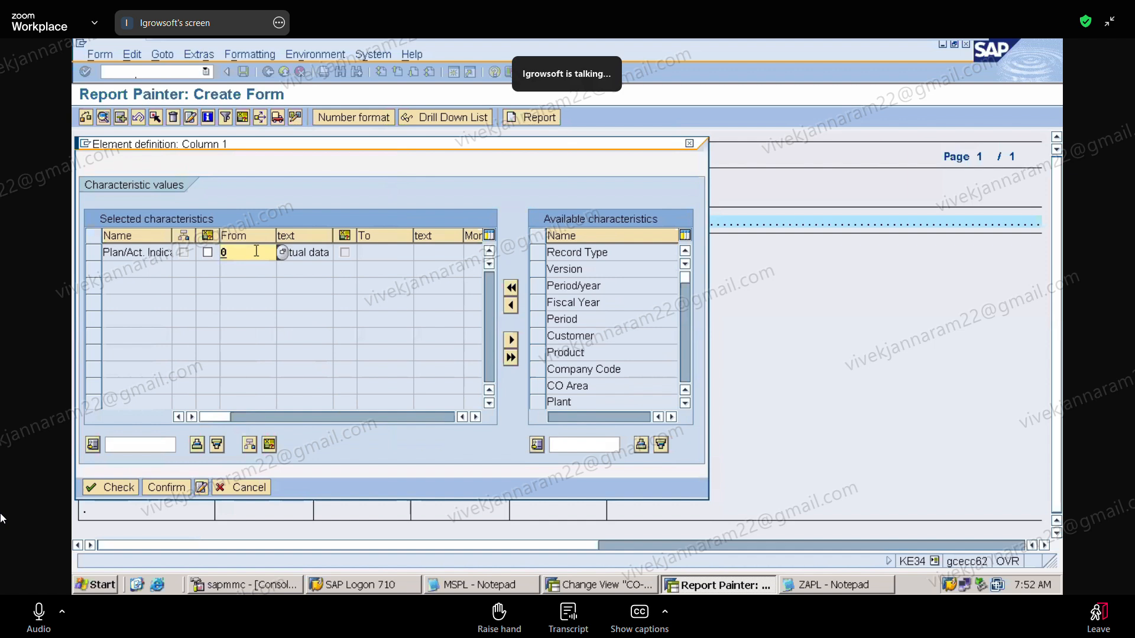
{"action": "left_click", "coordinate": [322, 252]}
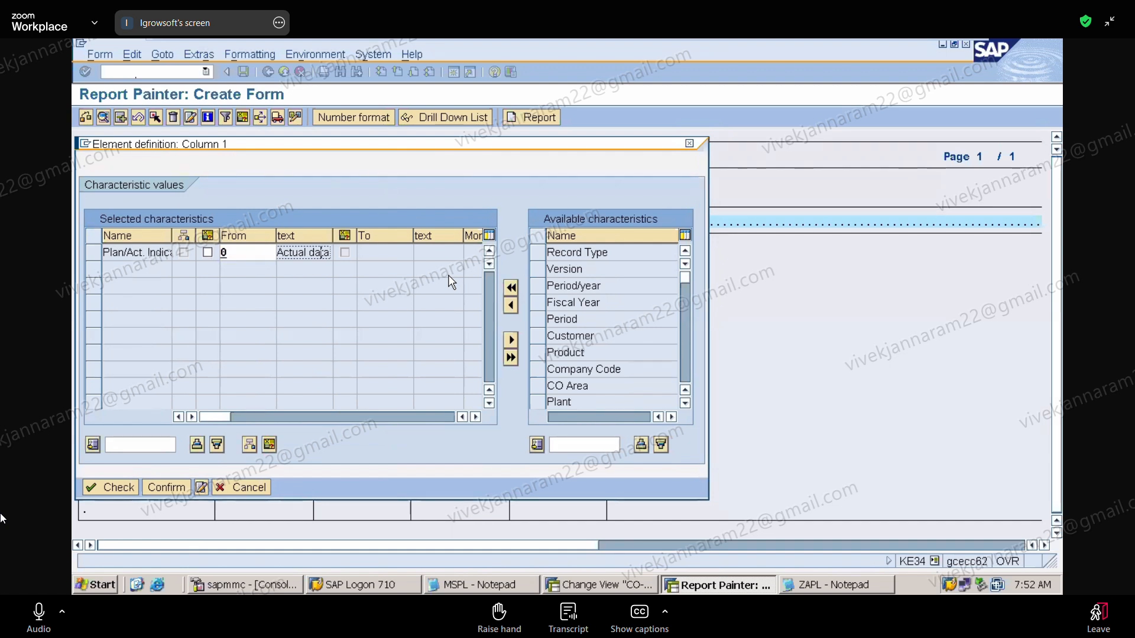
{"action": "left_click", "coordinate": [689, 144]}
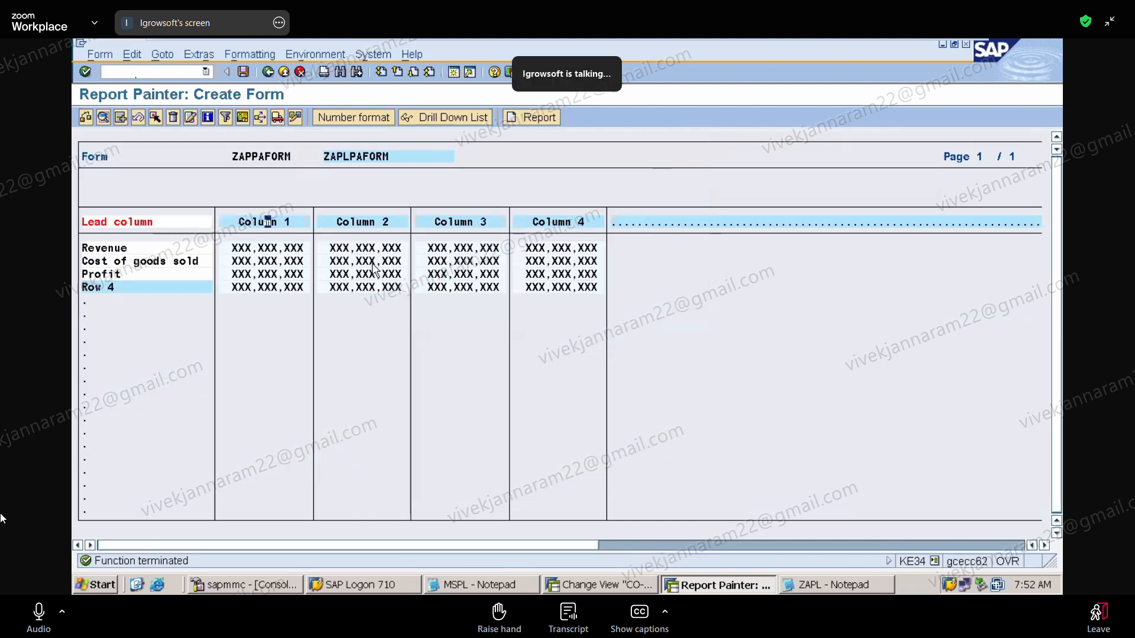
Define Column 1 with the element type Characteristics, using Plan/Act. Indicator with the value 0, Actual data, and confirm the definition
{"action": "double_click", "coordinate": [269, 222]}
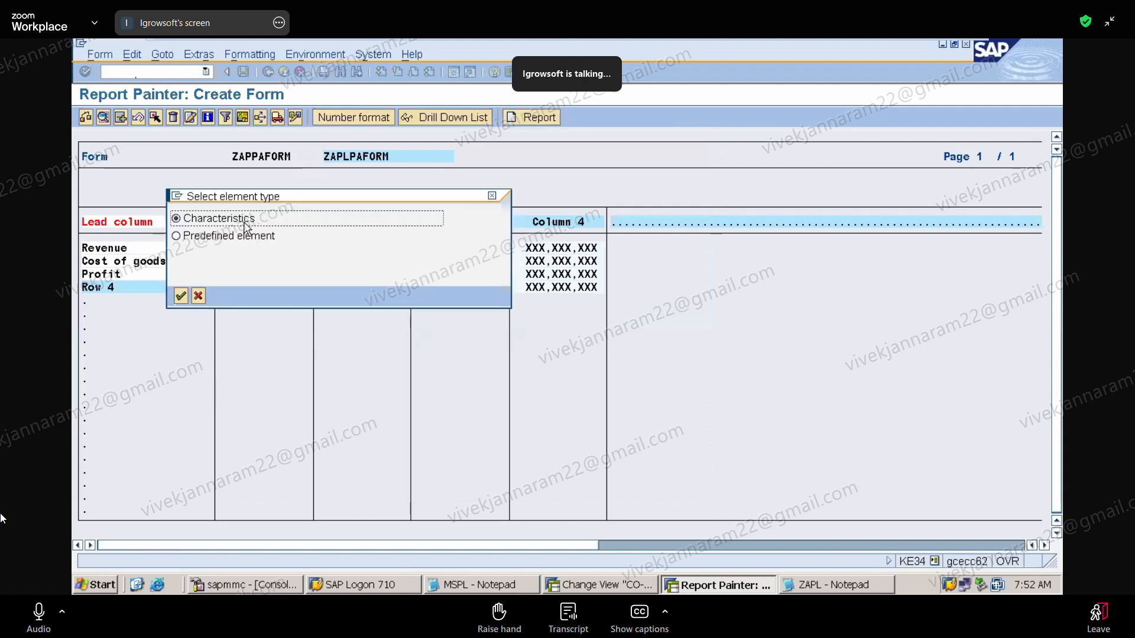
{"action": "left_click", "coordinate": [181, 295]}
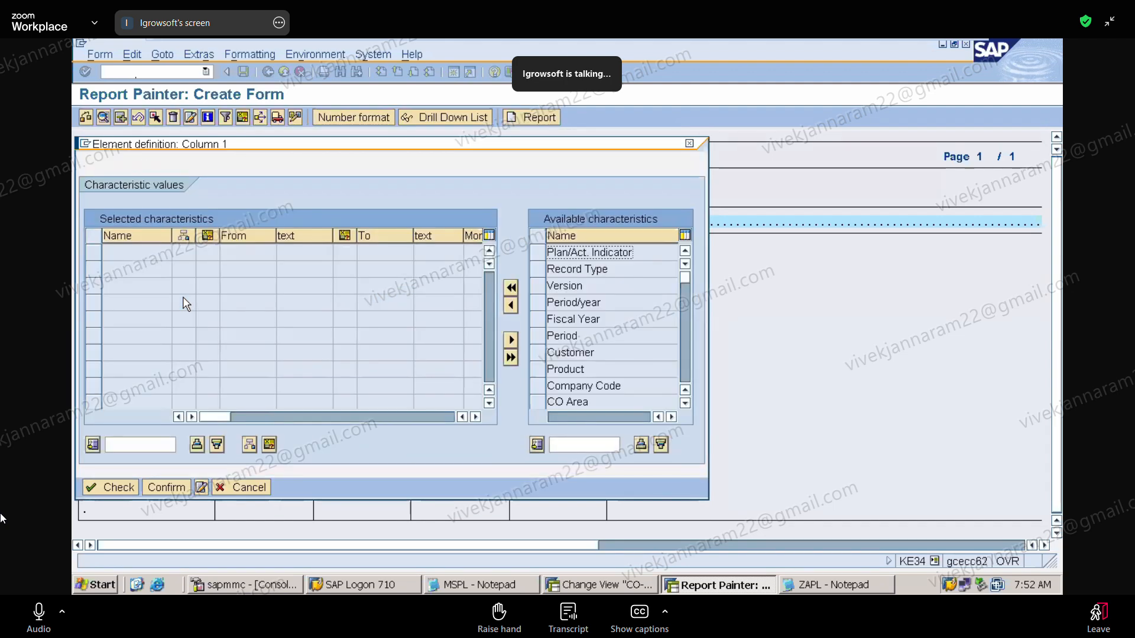
{"action": "left_click", "coordinate": [534, 251]}
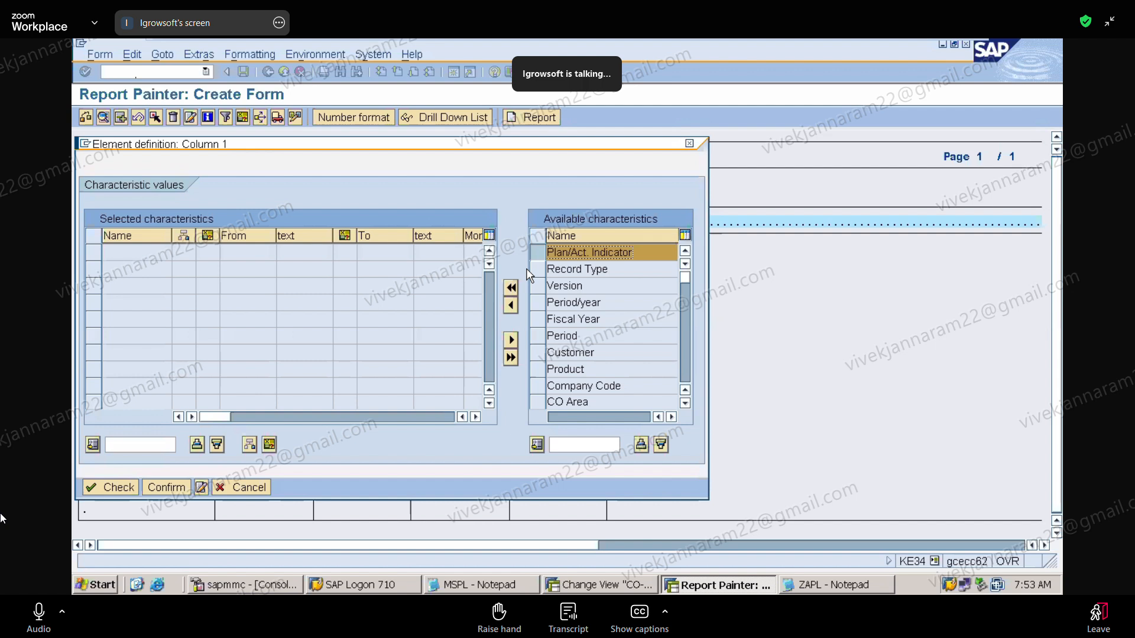
{"action": "left_click", "coordinate": [514, 305]}
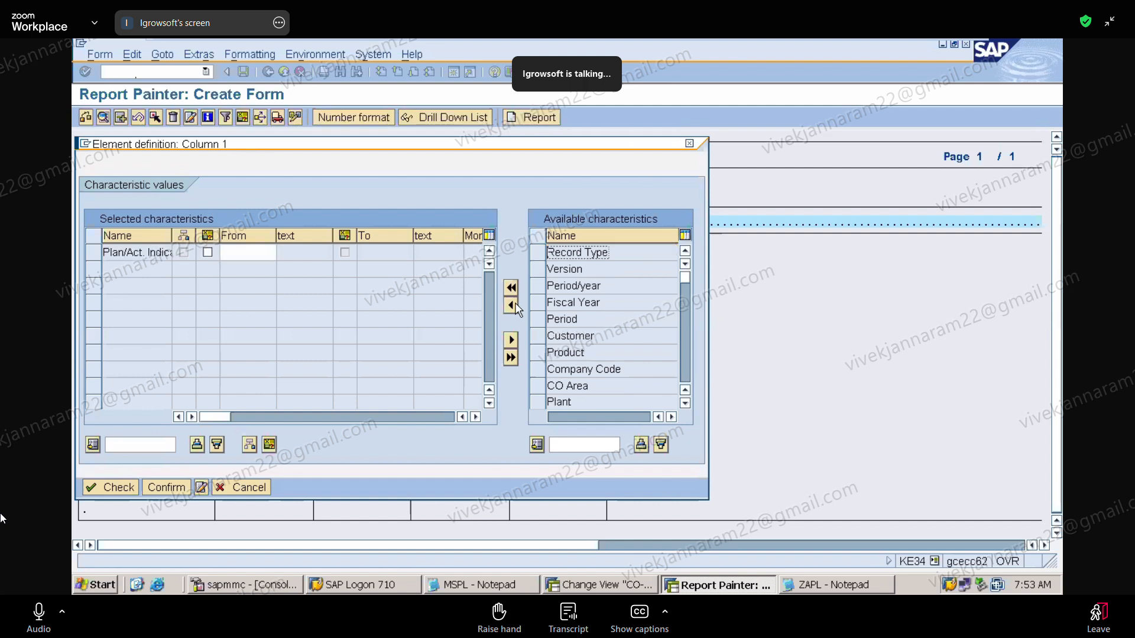
{"action": "left_click", "coordinate": [263, 252]}
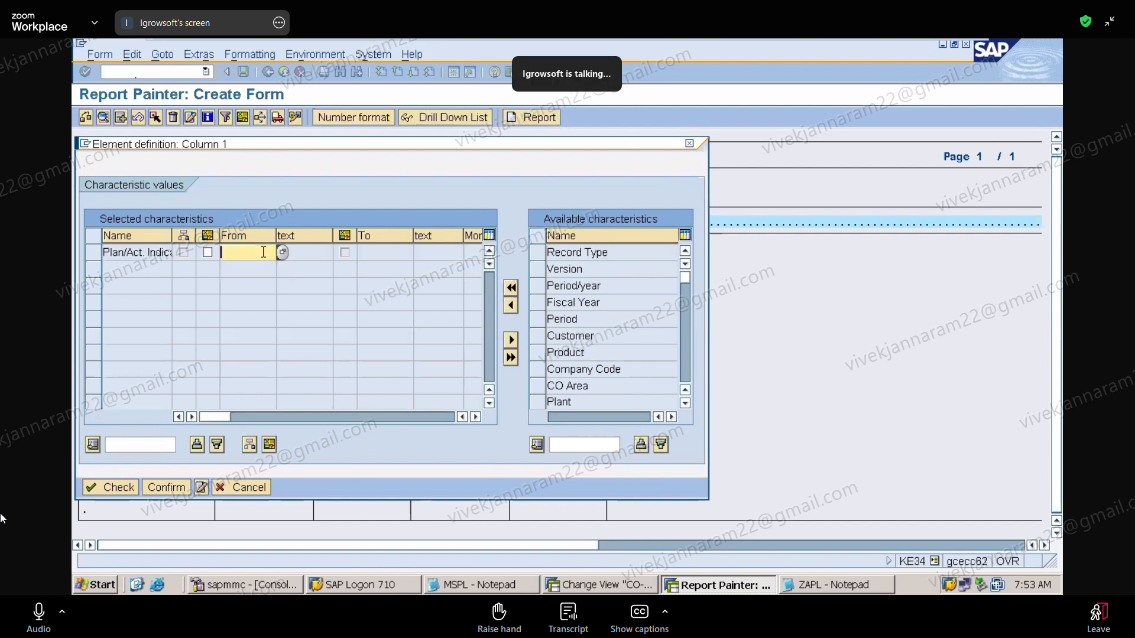
{"action": "left_click", "coordinate": [283, 252]}
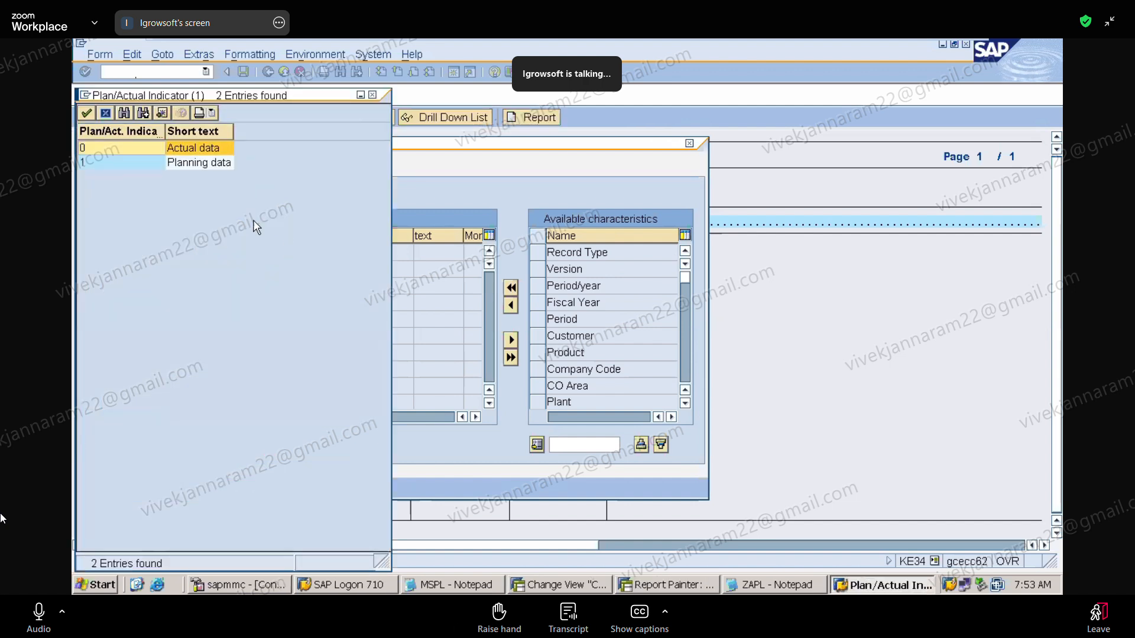
{"action": "double_click", "coordinate": [161, 152]}
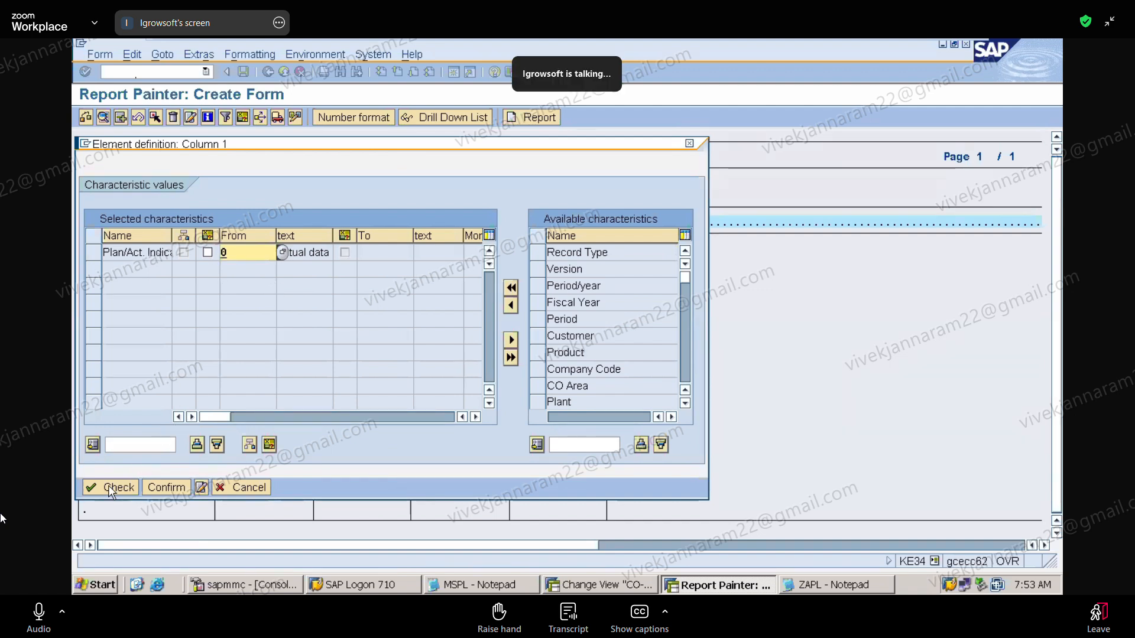
{"action": "left_click", "coordinate": [177, 494]}
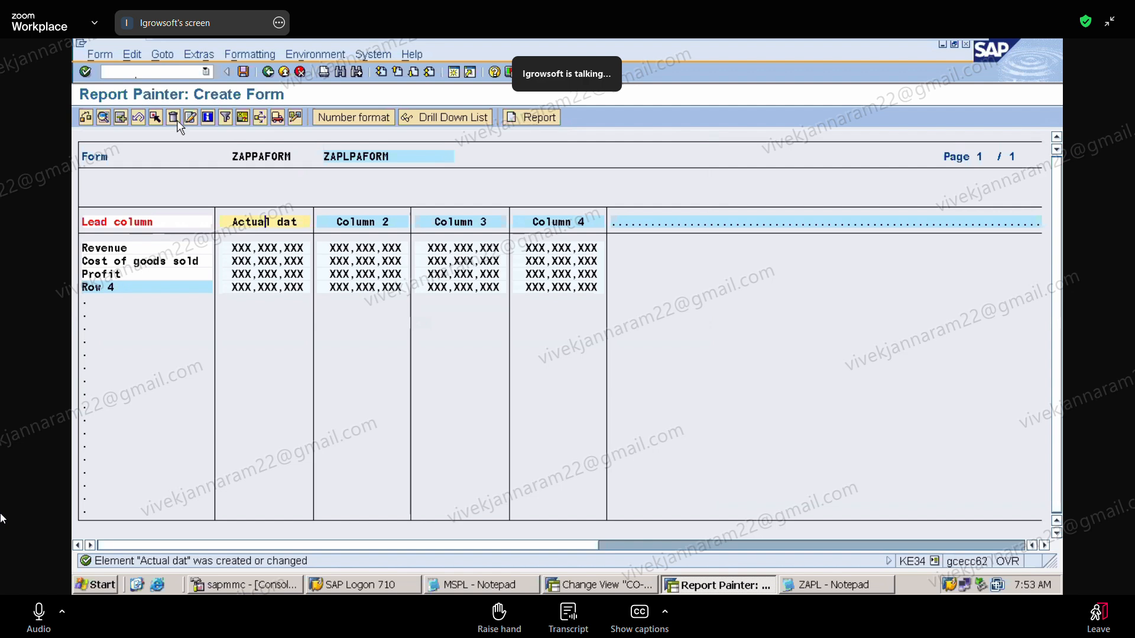
Open the general data selection of the form
{"action": "left_click", "coordinate": [160, 54]}
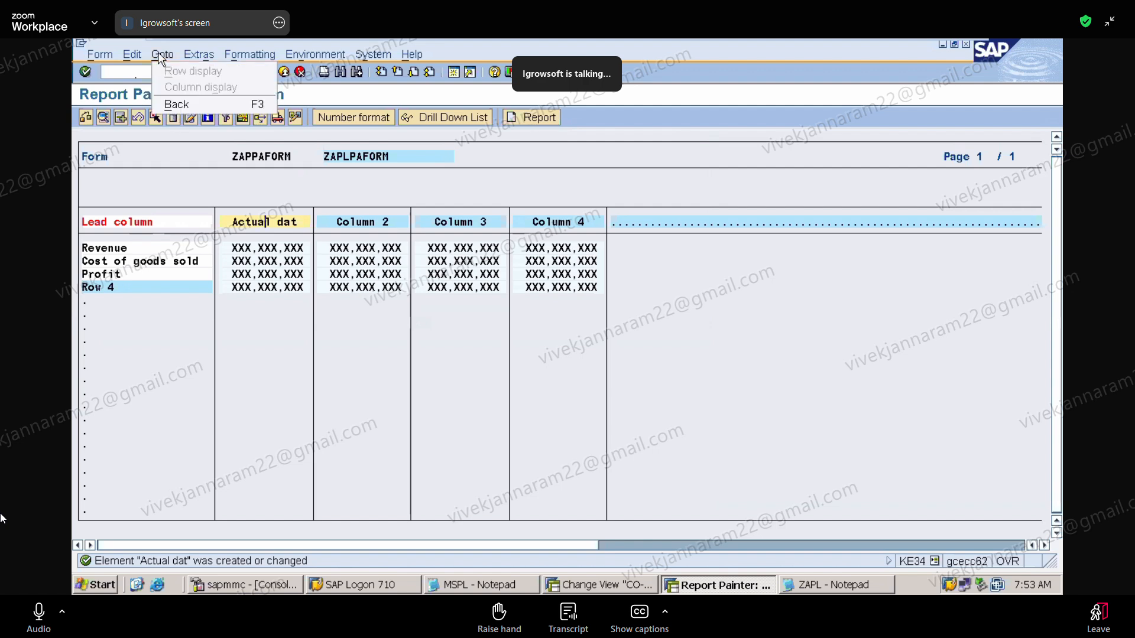
{"action": "mouse_move", "coordinate": [132, 55]}
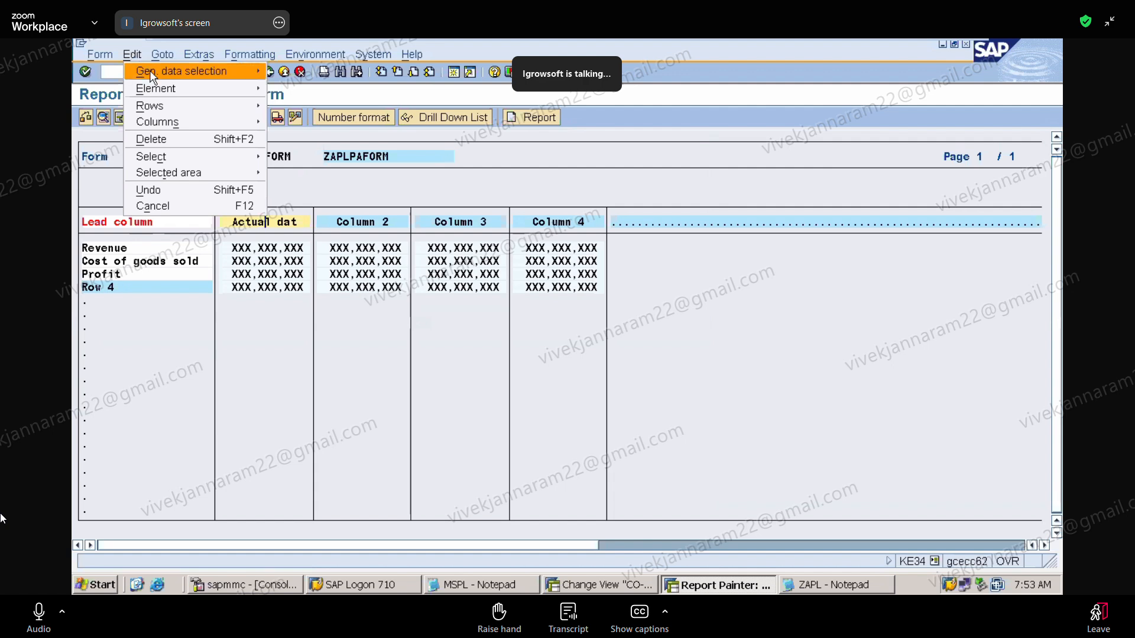
{"action": "mouse_move", "coordinate": [152, 70]}
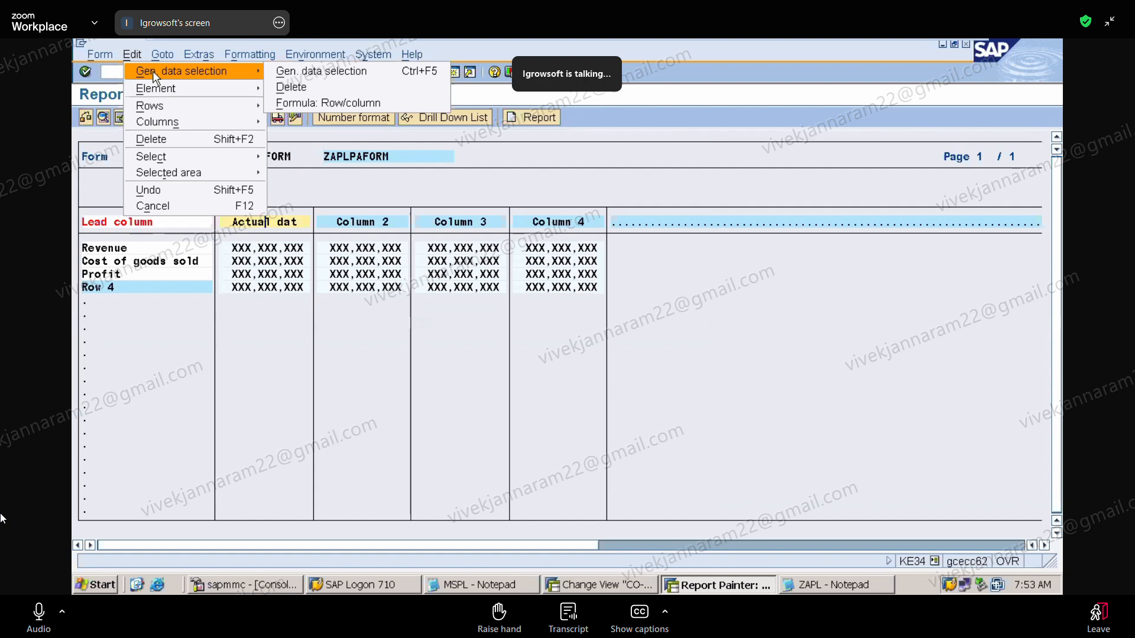
{"action": "left_click", "coordinate": [127, 54]}
{"action": "left_click", "coordinate": [127, 54]}
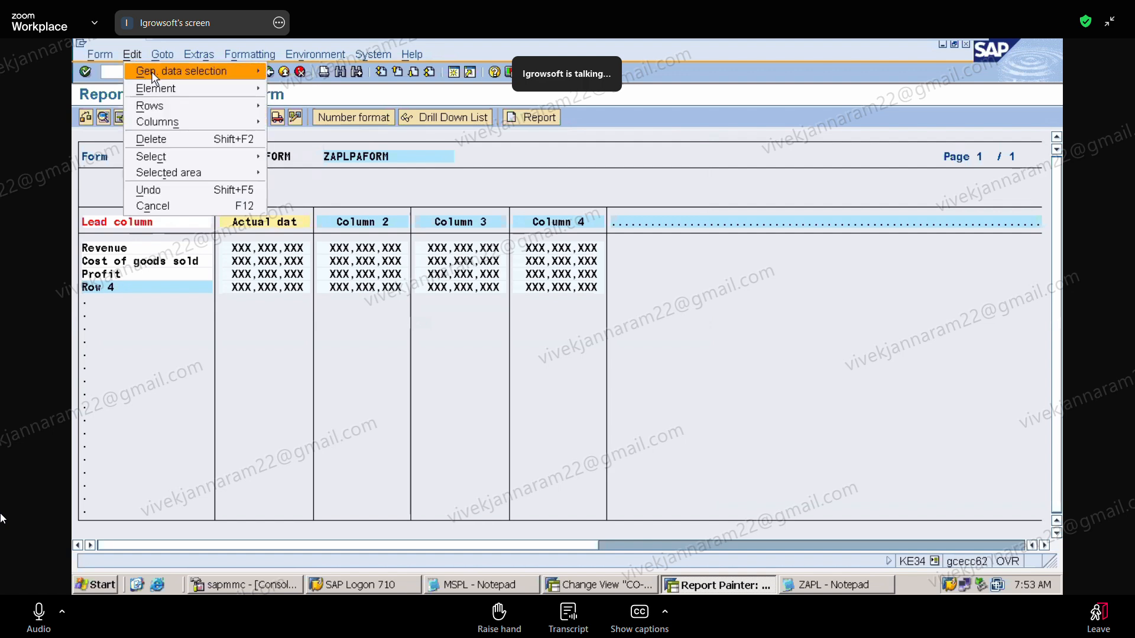
{"action": "mouse_move", "coordinate": [153, 74]}
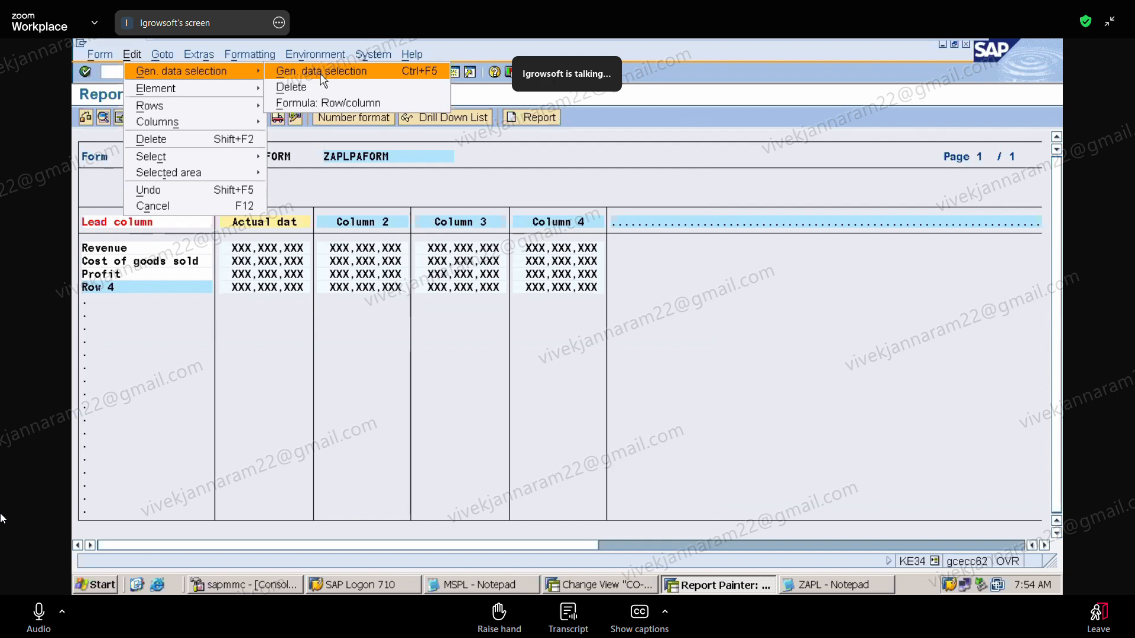
{"action": "left_click", "coordinate": [321, 72]}
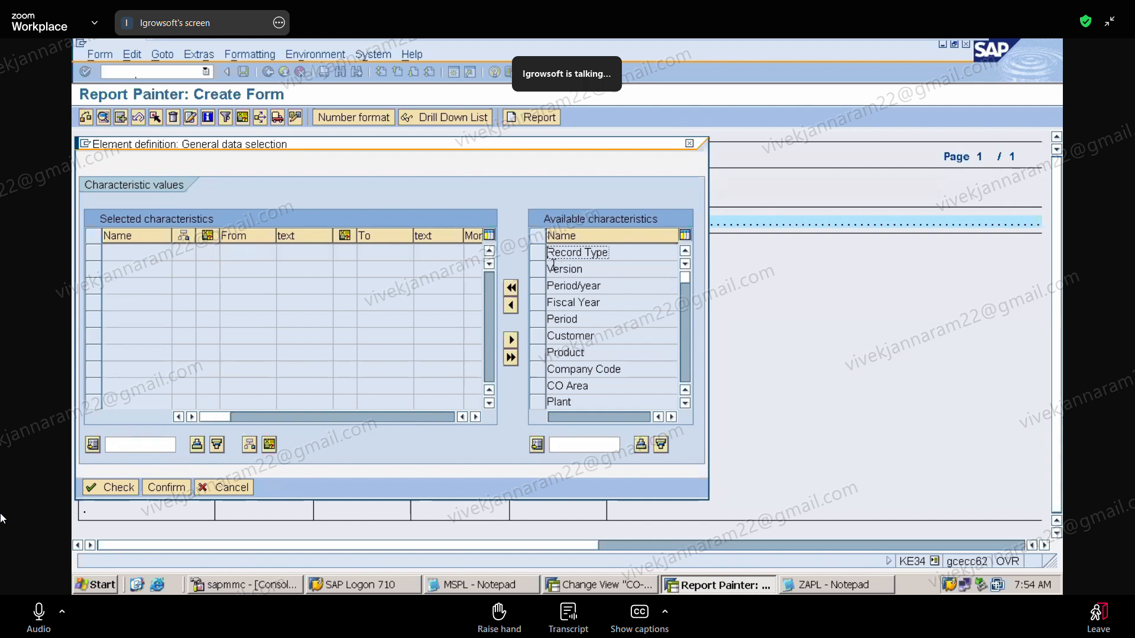
Add the characteristics Record Type, Fiscal Year and Period to the general data selection
{"action": "left_click", "coordinate": [537, 255]}
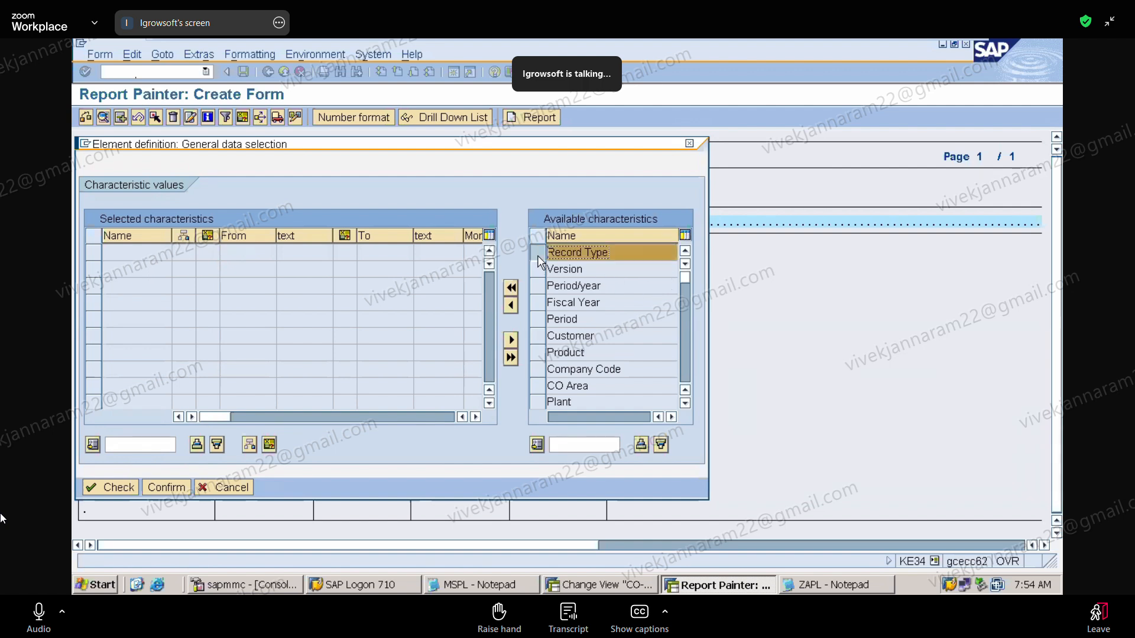
{"action": "left_click", "coordinate": [540, 285]}
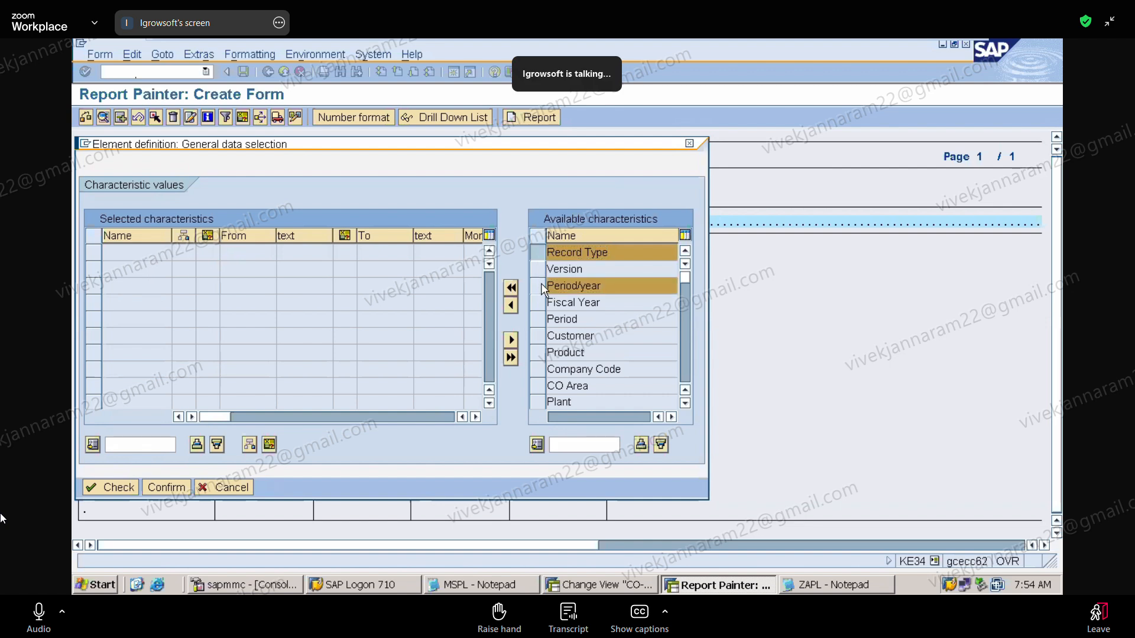
{"action": "left_click", "coordinate": [540, 285]}
{"action": "left_click", "coordinate": [541, 302]}
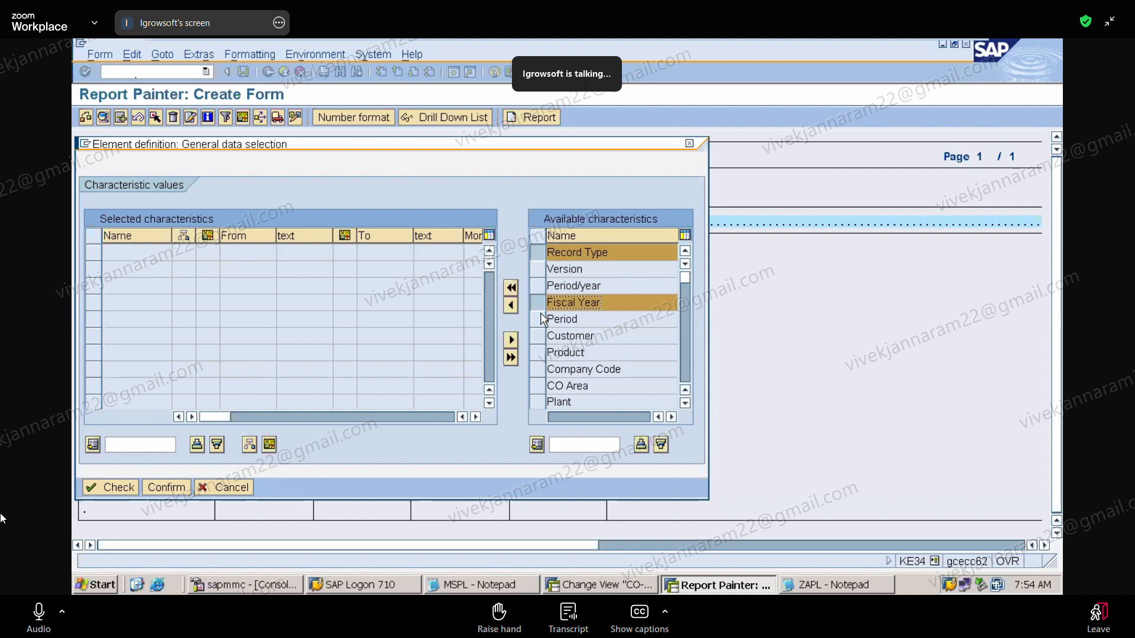
{"action": "left_click", "coordinate": [540, 319]}
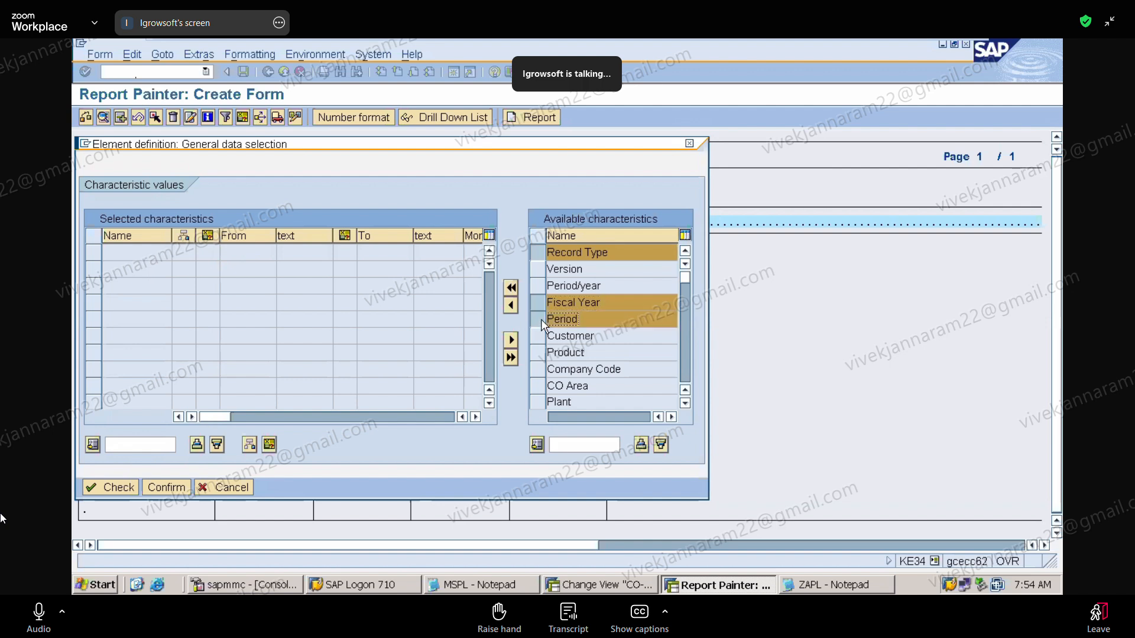
{"action": "left_click", "coordinate": [511, 305]}
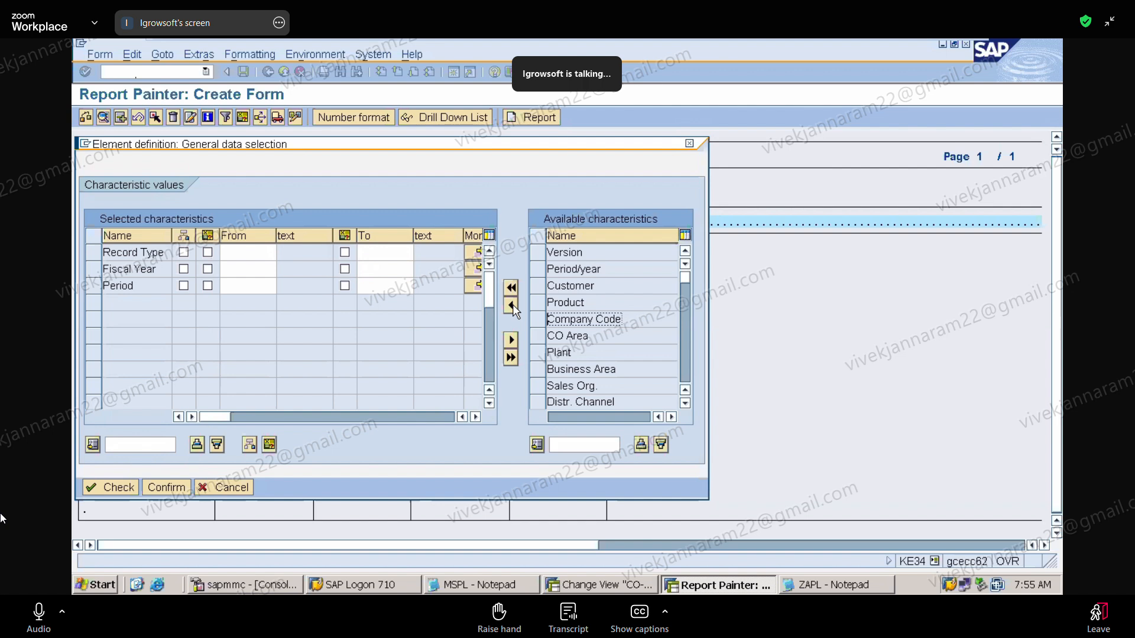
Limit the Record Type characteristic to the range from A, Incoming sales order, to F, Billing data
{"action": "left_click", "coordinate": [252, 250]}
{"action": "left_click", "coordinate": [280, 256]}
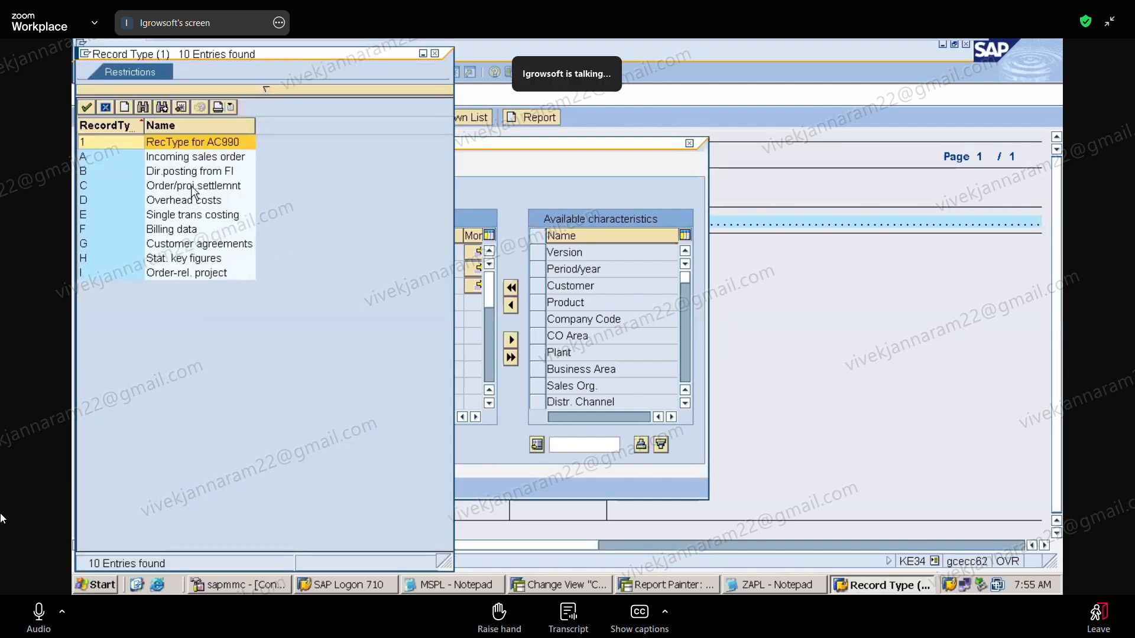
{"action": "left_click", "coordinate": [166, 159]}
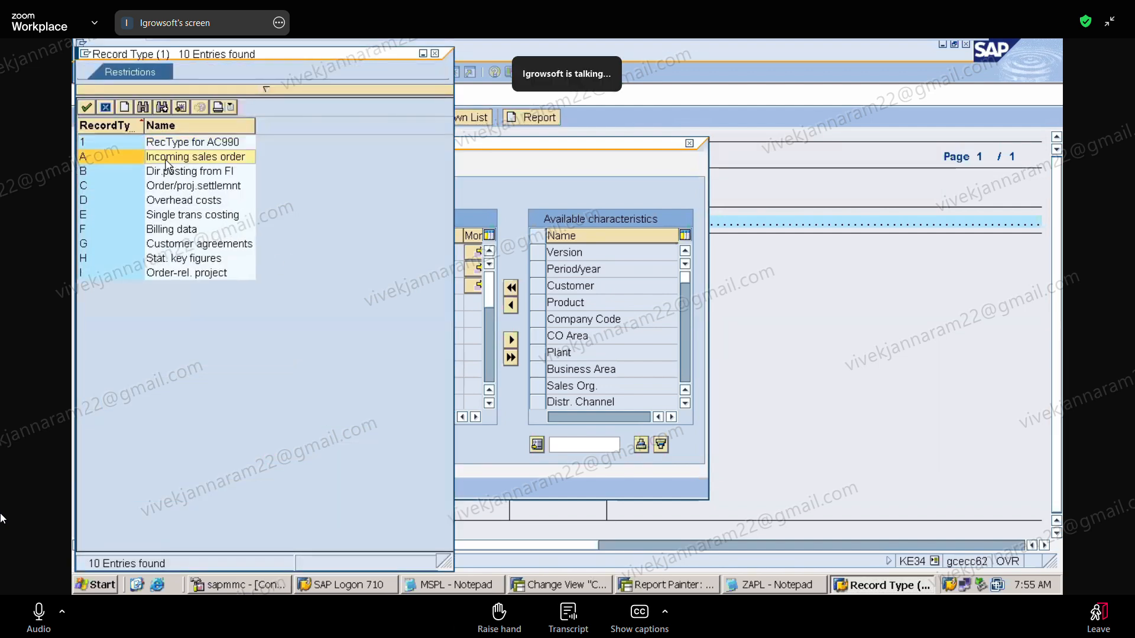
{"action": "double_click", "coordinate": [111, 160]}
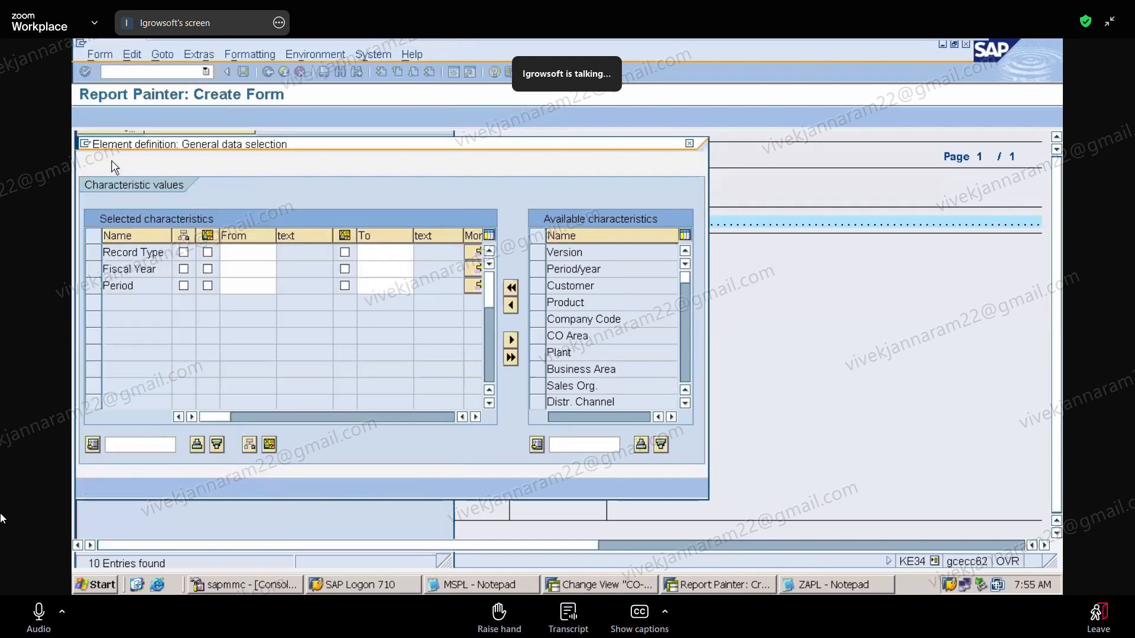
{"action": "left_click", "coordinate": [369, 251]}
{"action": "left_click", "coordinate": [419, 253]}
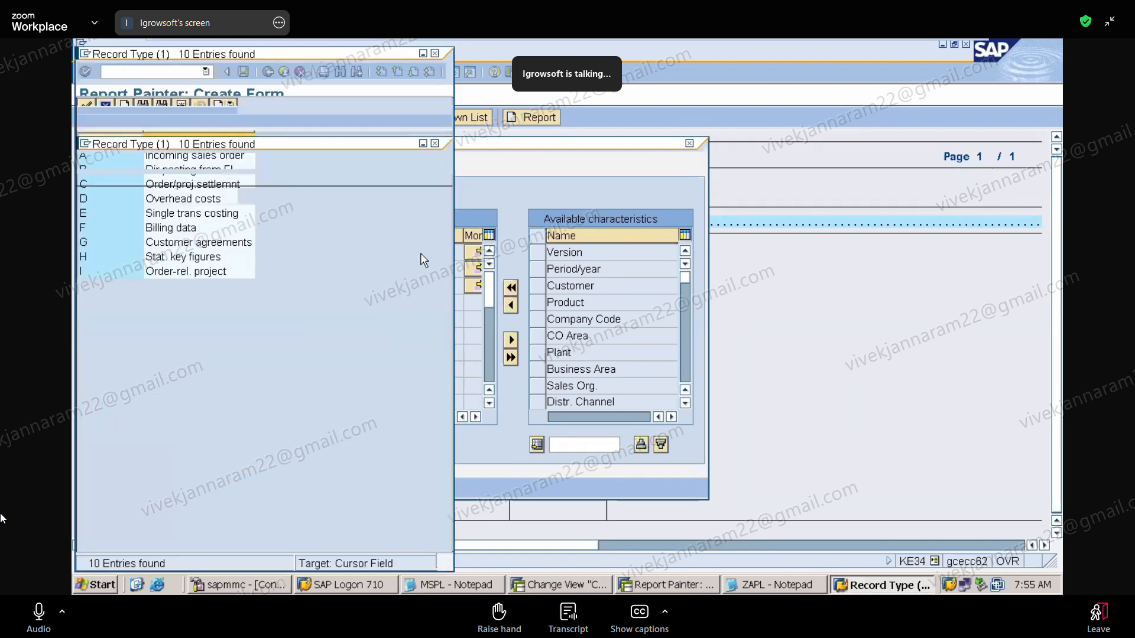
{"action": "left_click", "coordinate": [100, 229]}
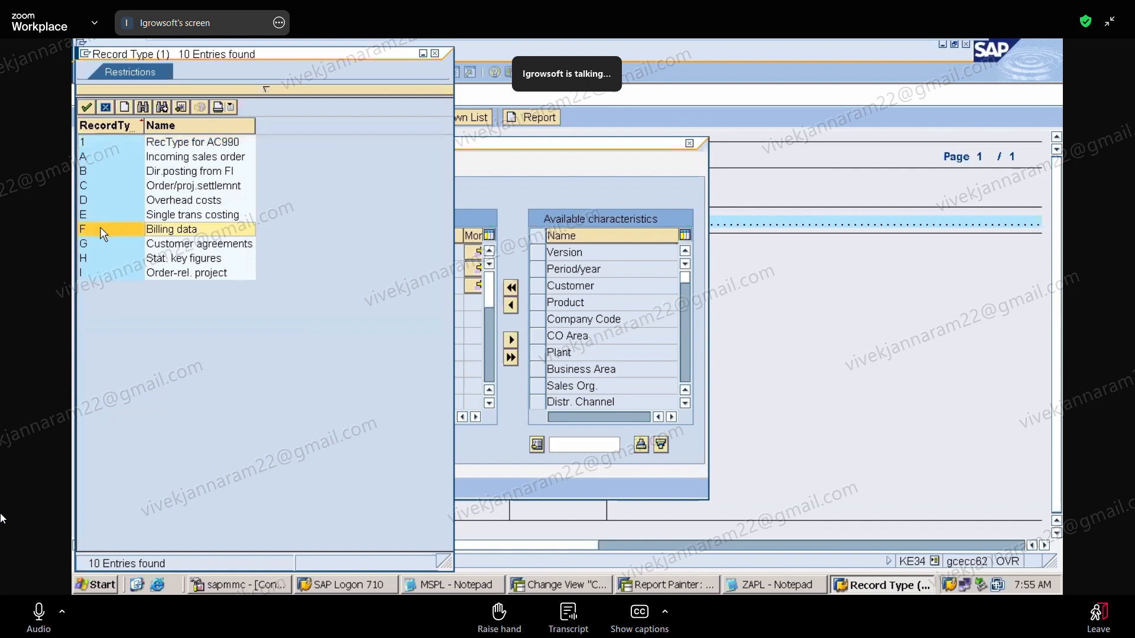
{"action": "left_click", "coordinate": [175, 173]}
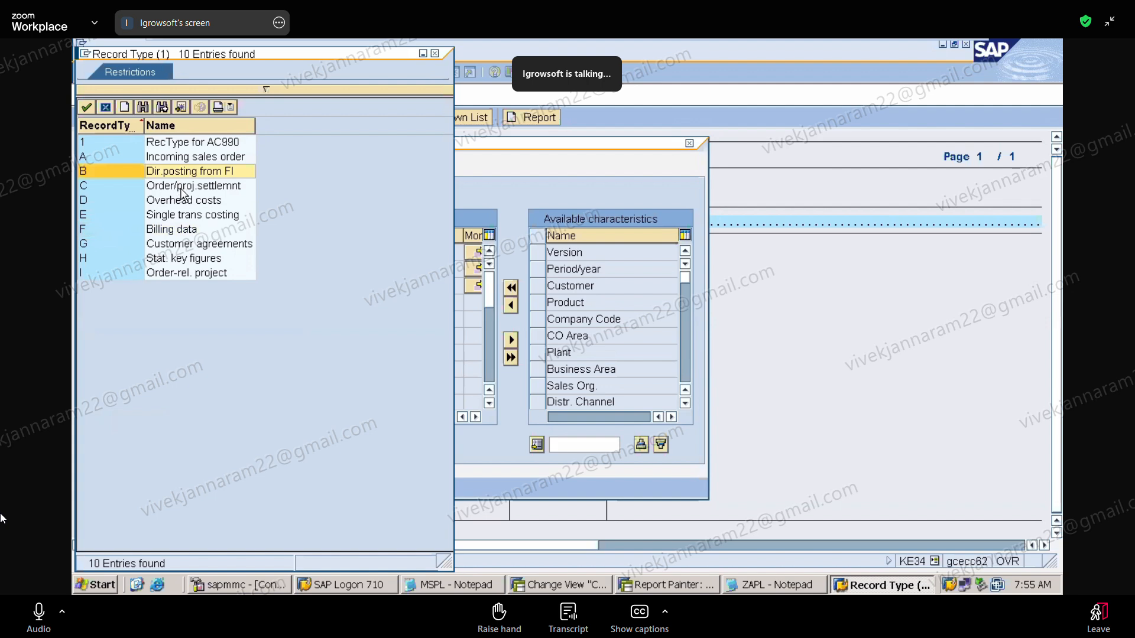
{"action": "left_click", "coordinate": [180, 188]}
{"action": "left_click", "coordinate": [188, 213]}
{"action": "left_click", "coordinate": [190, 231]}
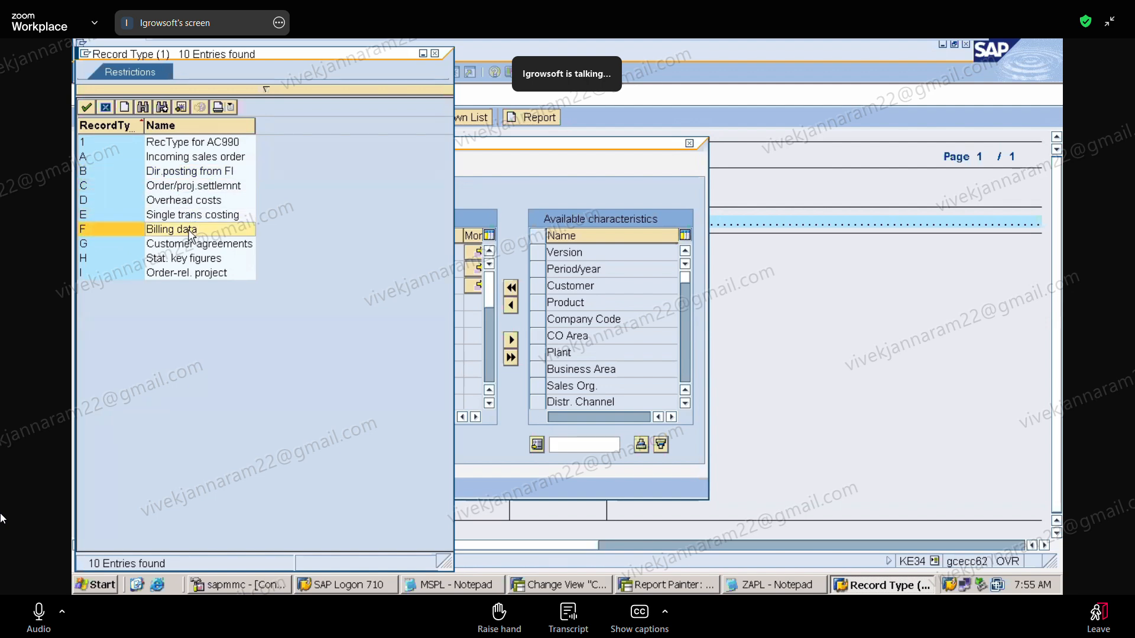
{"action": "double_click", "coordinate": [111, 233]}
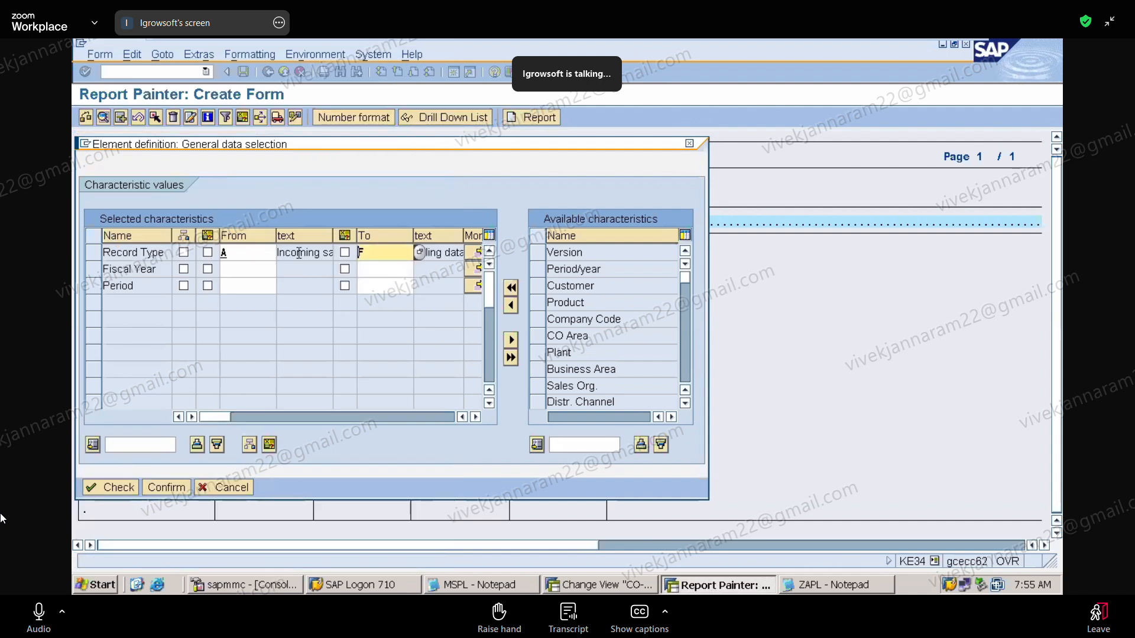
Narrow the From column and widen the text column beside it in the selected characteristics table
{"action": "left_click", "coordinate": [391, 279]}
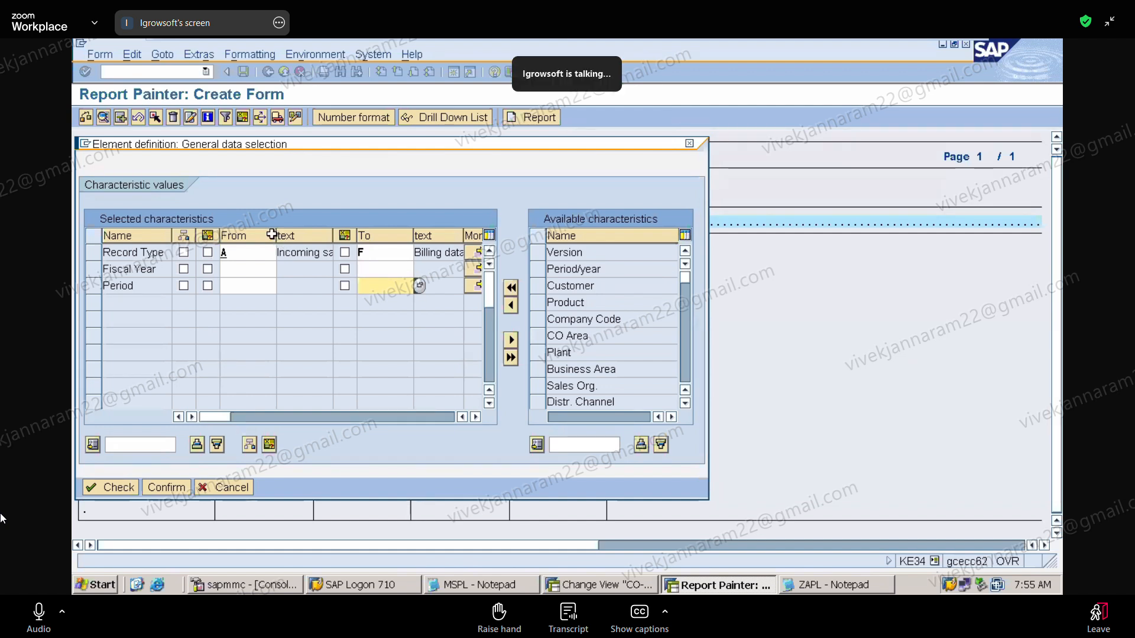
{"action": "left_click_drag", "start_coordinate": [271, 234], "coordinate": [259, 234]}
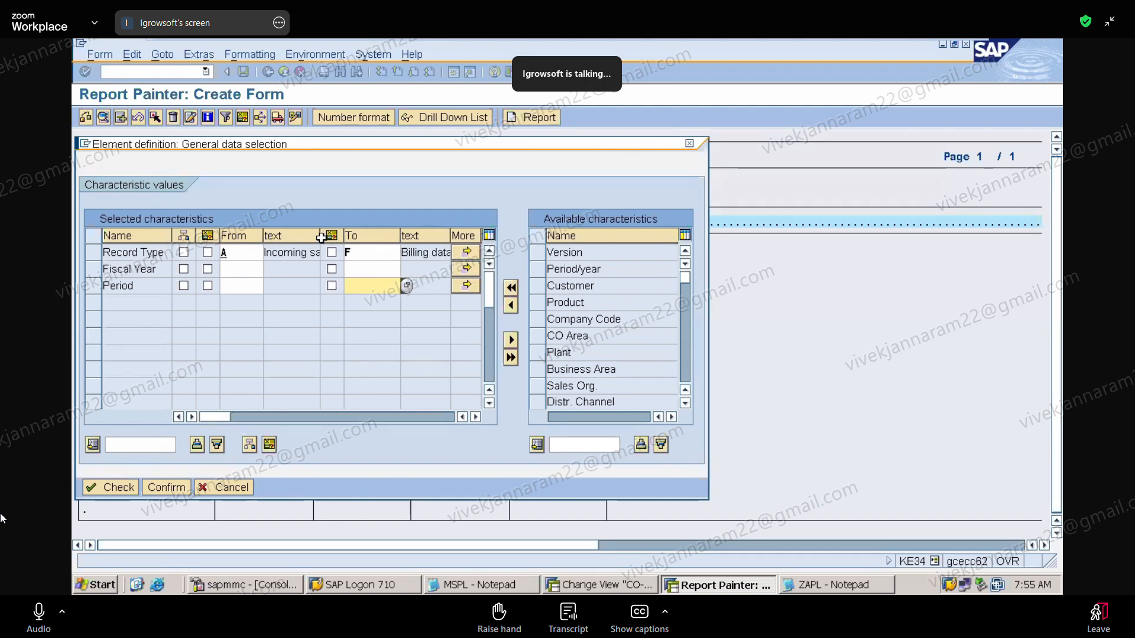
{"action": "left_click_drag", "start_coordinate": [321, 238], "coordinate": [334, 237]}
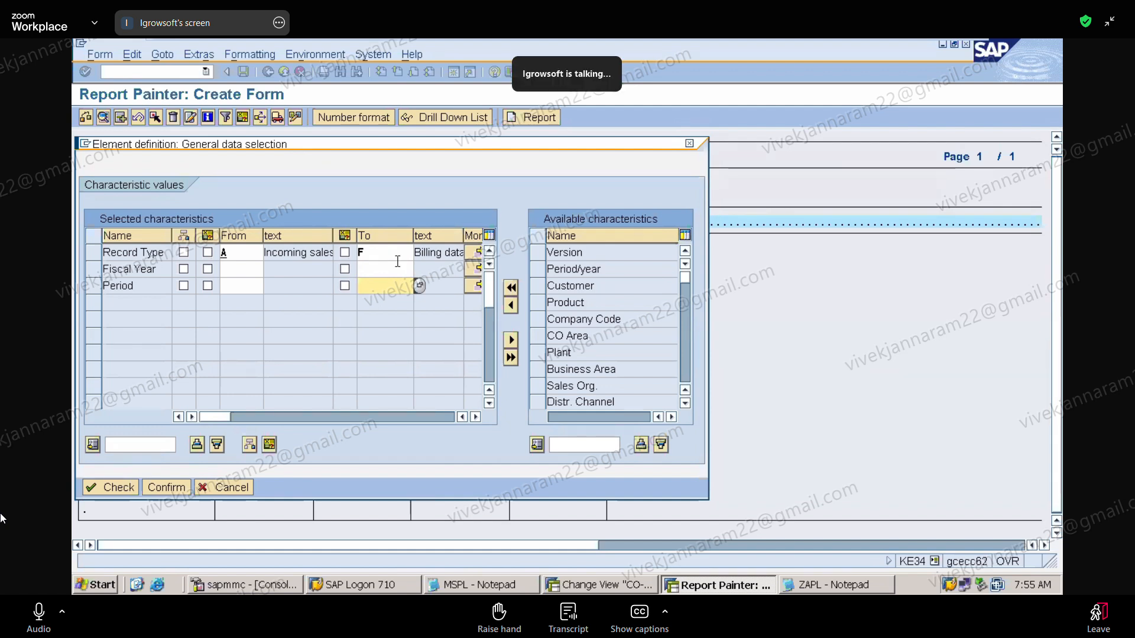
Try to limit the Fiscal Year characteristic to the range from 2024 to 2025
{"action": "left_click", "coordinate": [232, 266]}
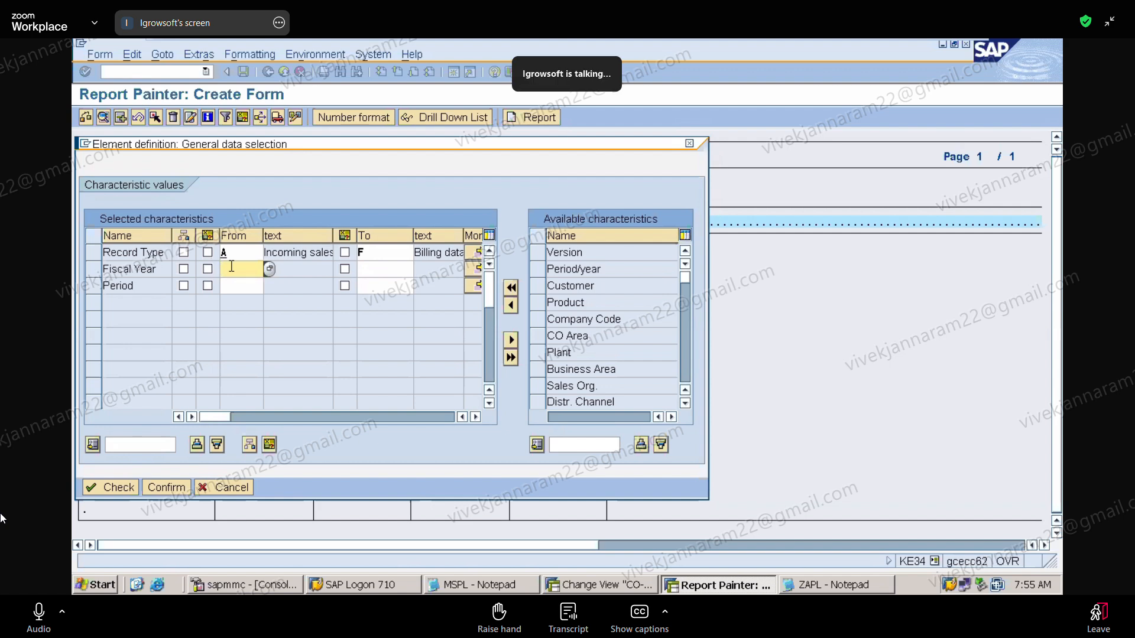
{"action": "type", "text": "2024"}
{"action": "left_click", "coordinate": [382, 267]}
{"action": "type", "text": "202"}
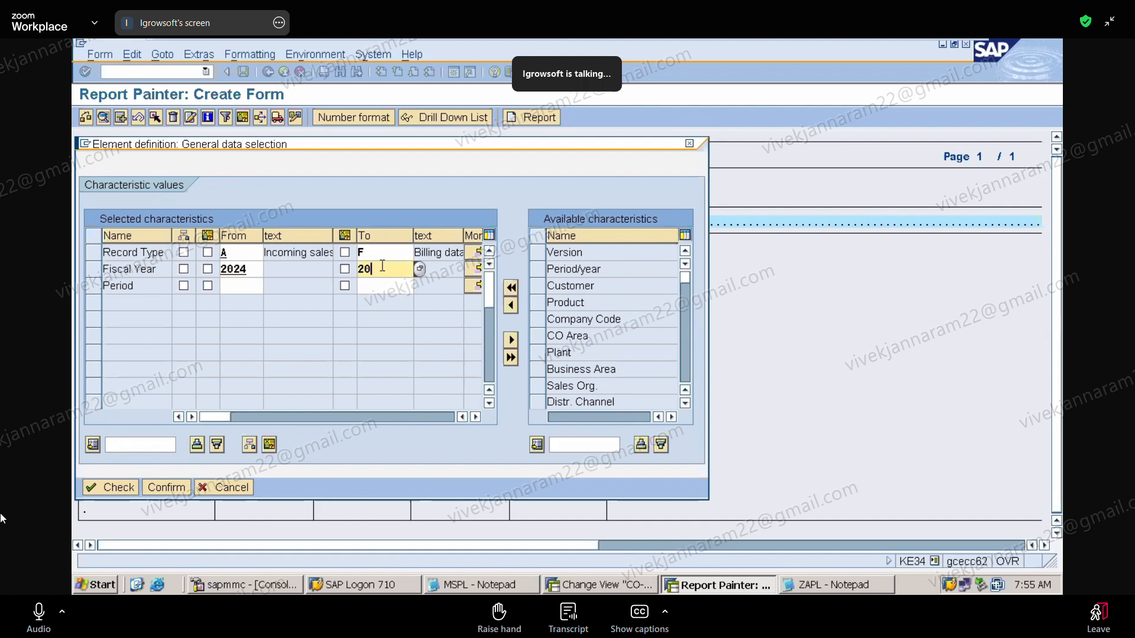
{"action": "type", "text": "5"}
Limit the Period characteristic to the range from 1 to 12
{"action": "left_click", "coordinate": [235, 288]}
{"action": "type", "text": "1"}
{"action": "left_click", "coordinate": [378, 283]}
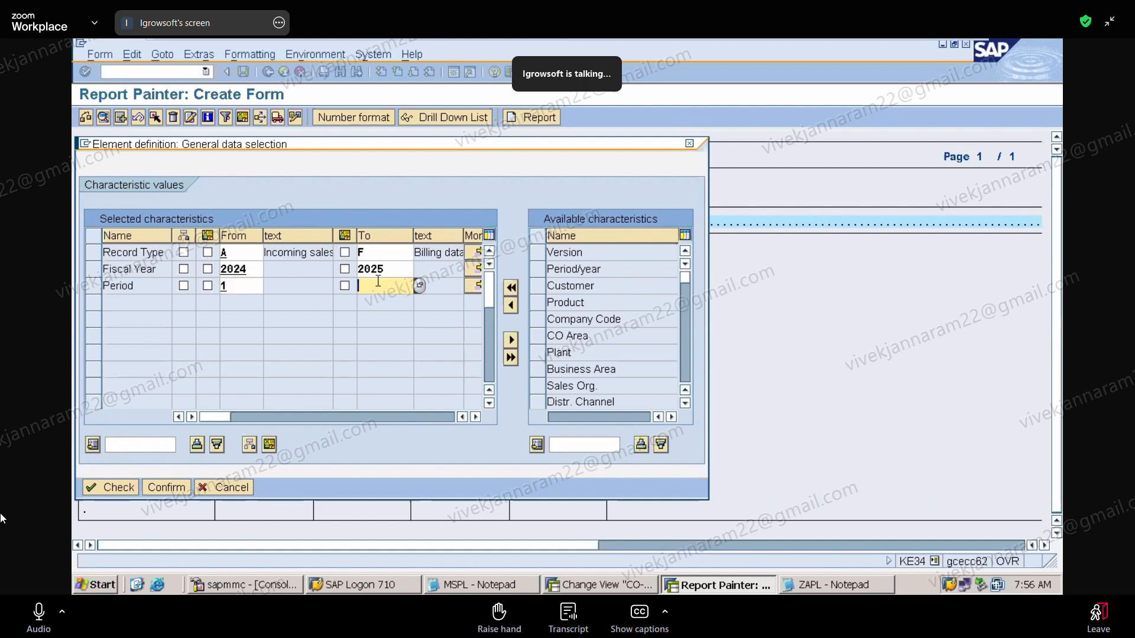
{"action": "type", "text": "12"}
Clear the From and To values of the Fiscal Year characteristic
{"action": "left_click", "coordinate": [254, 272]}
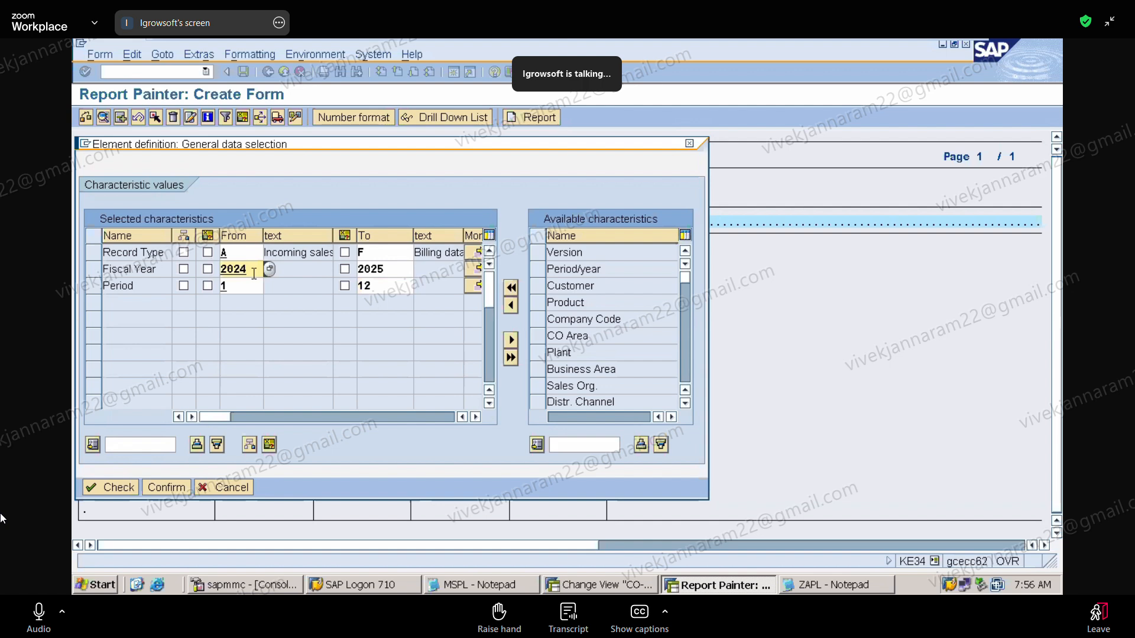
{"action": "key", "text": "BackSpace"}
{"action": "key", "text": "BackSpace"}
{"action": "key", "text": "BackSpace"}
{"action": "key", "text": "BackSpace"}
{"action": "left_click", "coordinate": [401, 271]}
{"action": "key", "text": "BackSpace"}
{"action": "key", "text": "BackSpace"}
{"action": "key", "text": "BackSpace"}
{"action": "key", "text": "BackSpace"}
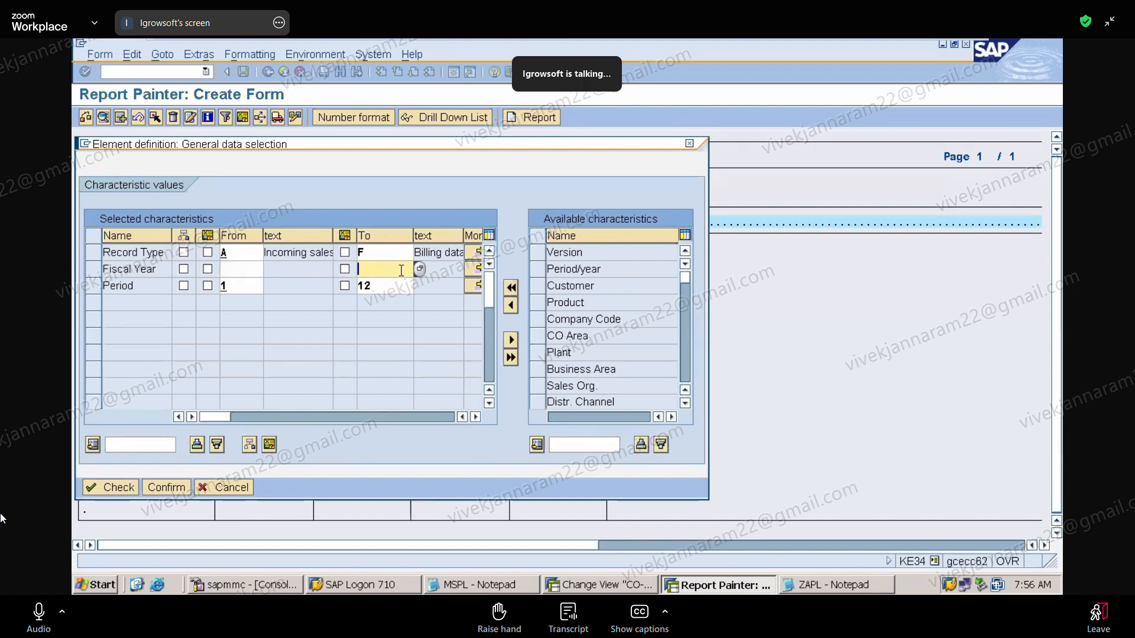
Clear the From and To values of the Period characteristic
{"action": "left_click", "coordinate": [254, 285]}
{"action": "key", "text": "BackSpace"}
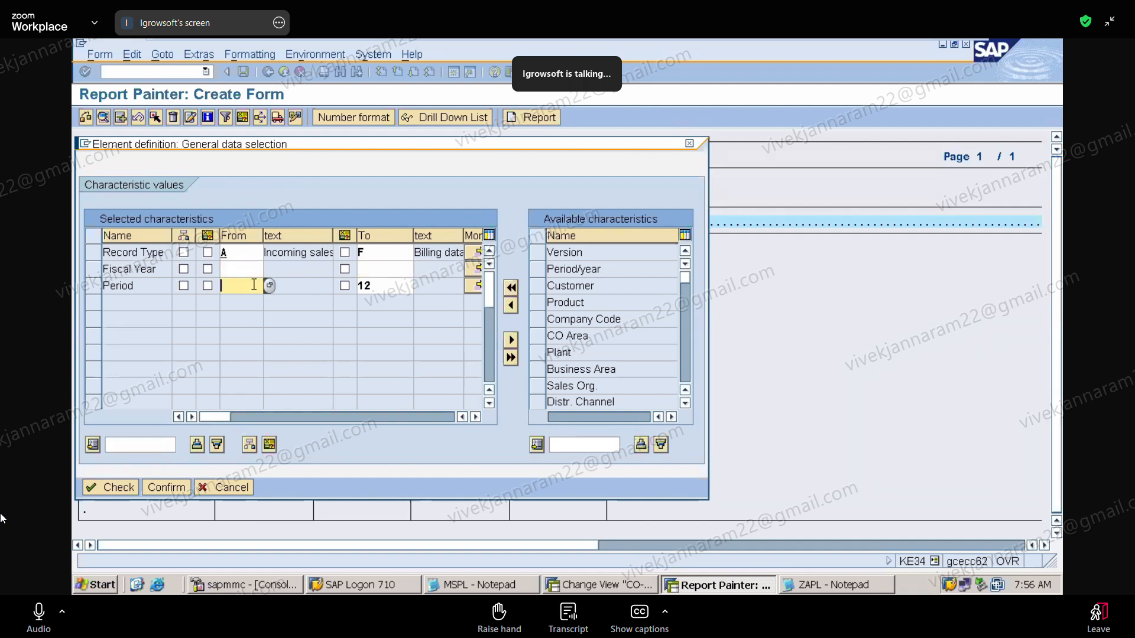
{"action": "left_click", "coordinate": [374, 285]}
{"action": "key", "text": "BackSpace"}
{"action": "key", "text": "BackSpace"}
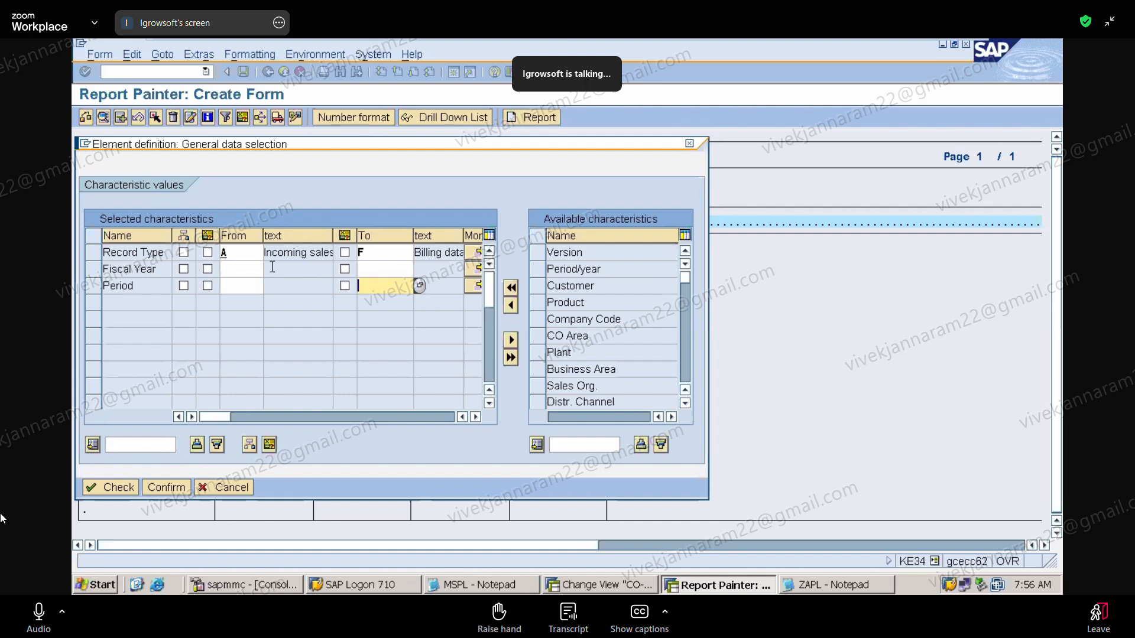
Try to limit the Fiscal Year characteristic to the fixed range from 2025 to 2025
{"action": "left_click", "coordinate": [251, 267]}
{"action": "type", "text": "2"}
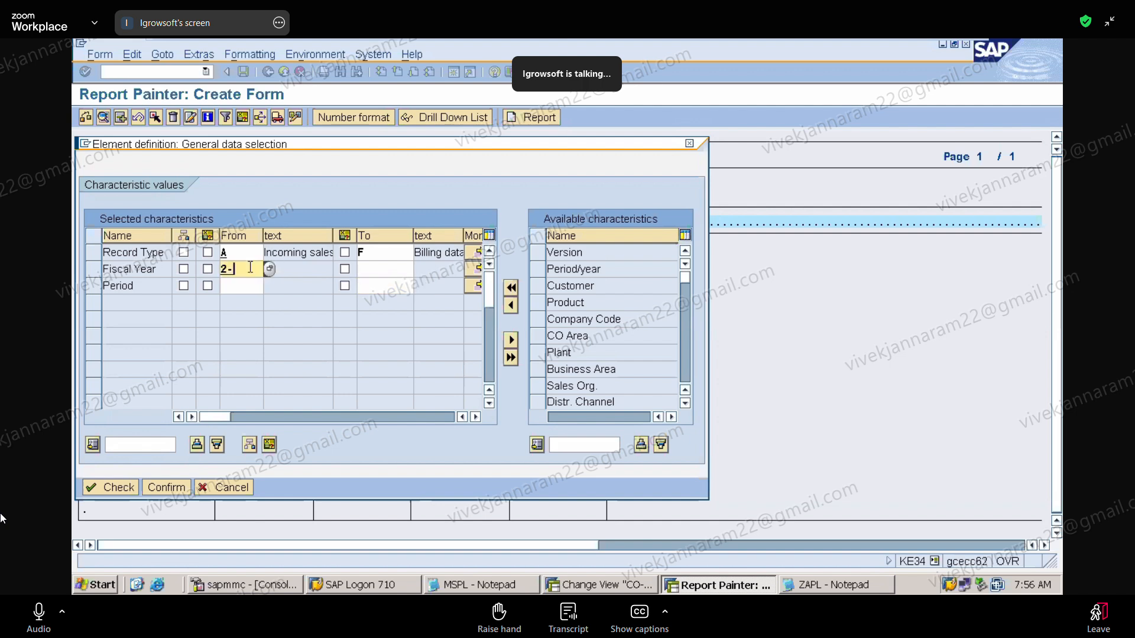
{"action": "type", "text": "025"}
{"action": "left_click", "coordinate": [391, 271]}
{"action": "type", "text": "202"}
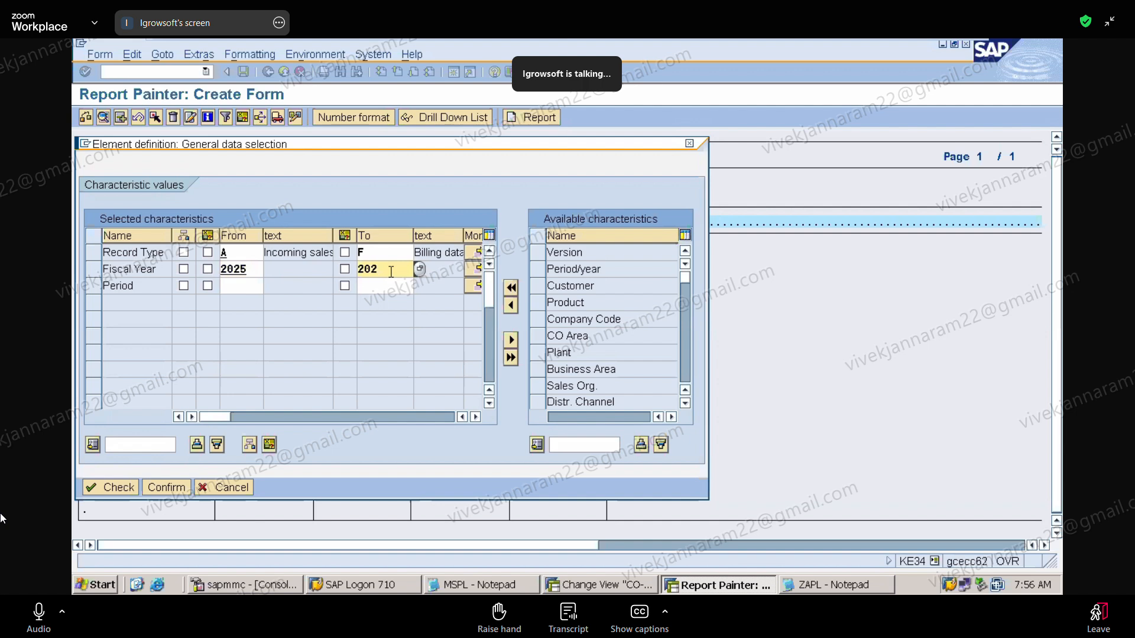
{"action": "type", "text": "5"}
Try to limit the Period characteristic to the fixed range from 1 to 1
{"action": "left_click", "coordinate": [254, 285]}
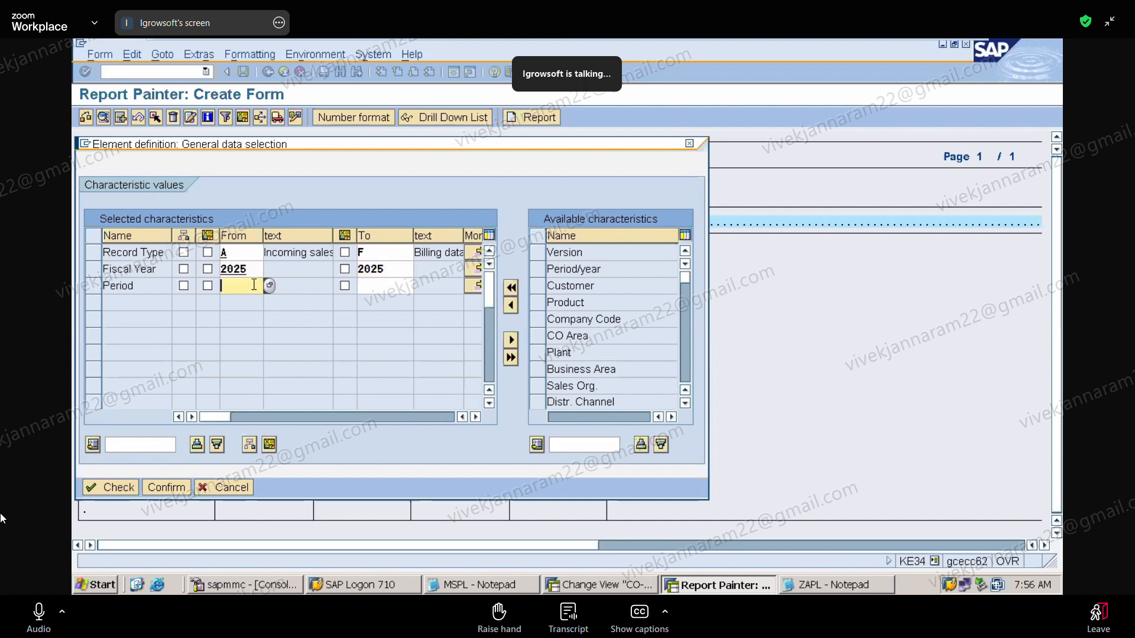
{"action": "type", "text": "1"}
{"action": "left_click", "coordinate": [390, 290]}
{"action": "type", "text": "1"}
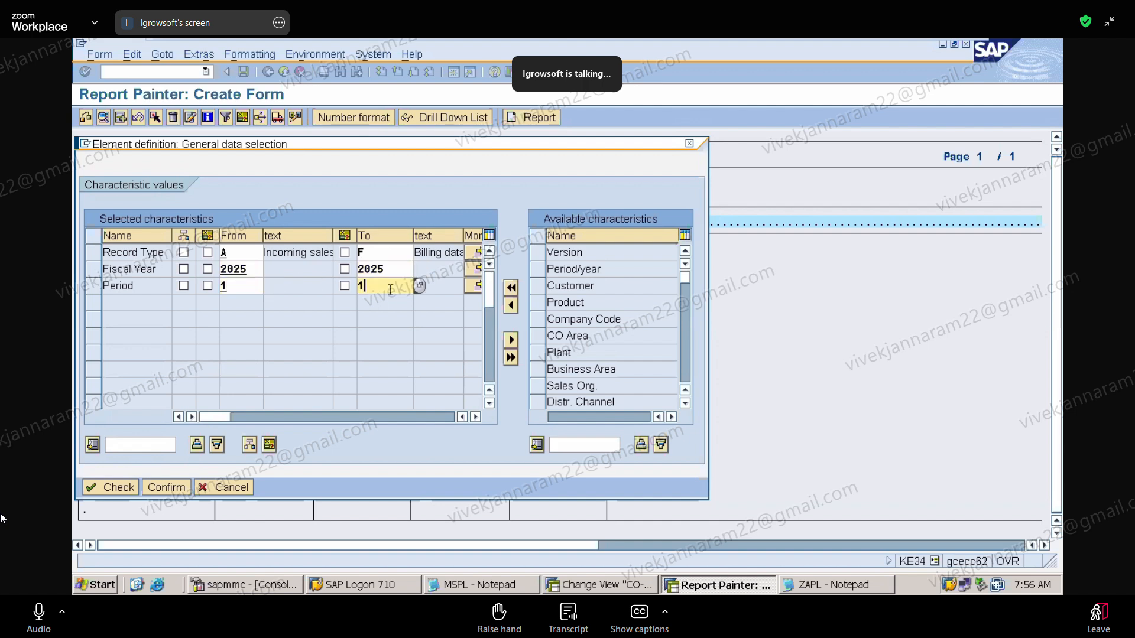
Remove the fixed range from 1 to 1 from the Period characteristic
{"action": "left_click", "coordinate": [251, 287]}
{"action": "key", "text": "BackSpace"}
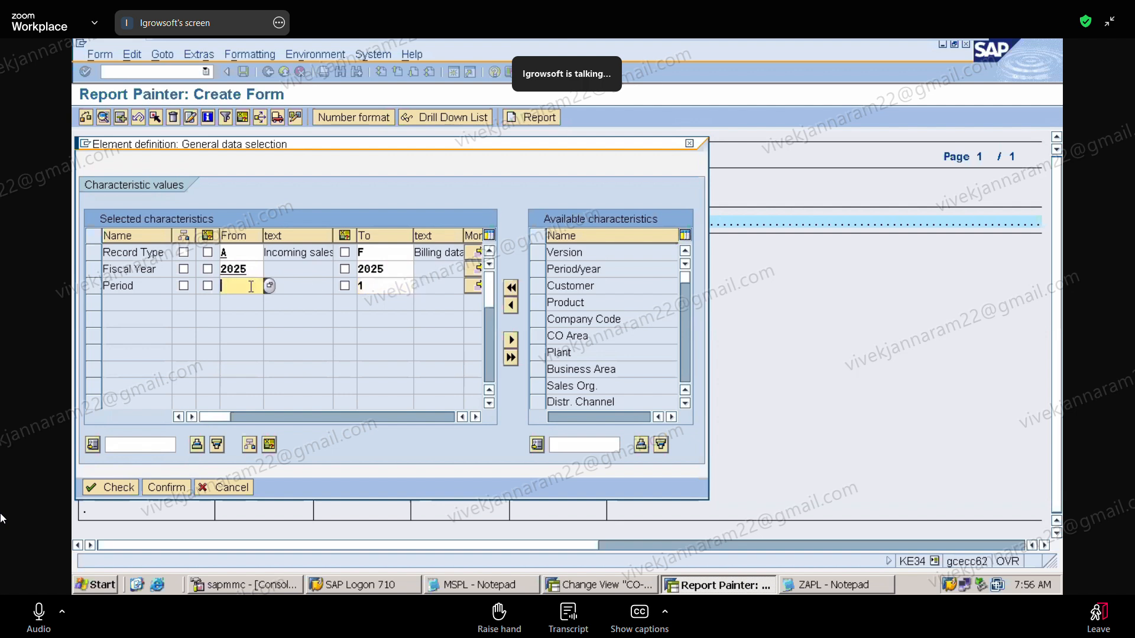
{"action": "left_click", "coordinate": [382, 280]}
{"action": "key", "text": "BackSpace"}
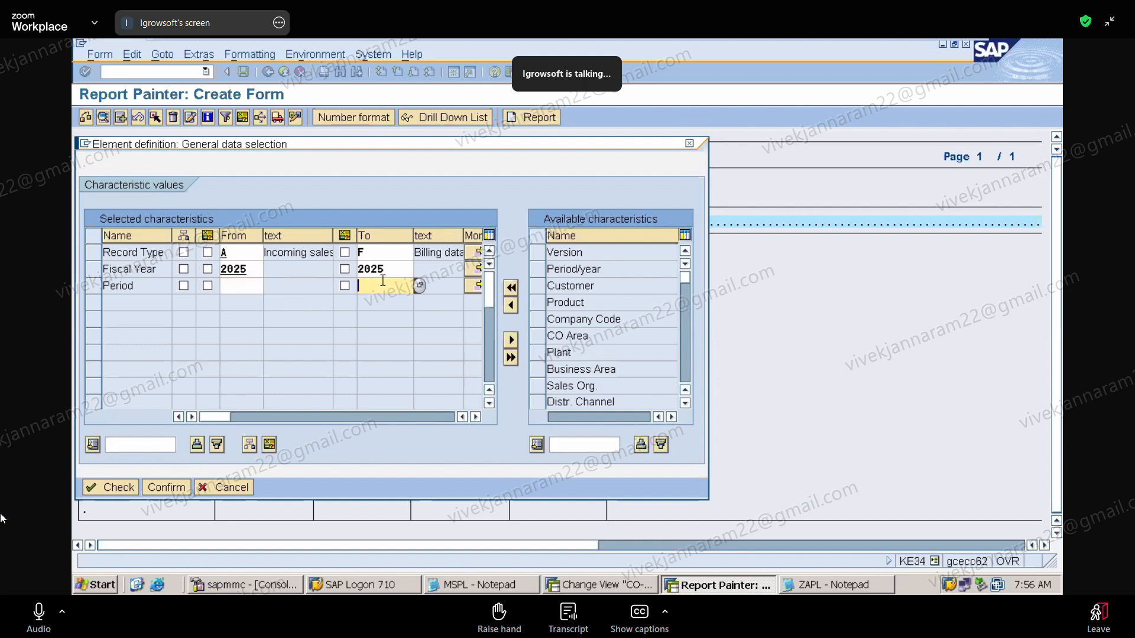
Remove the fixed 2025 values from both ends of the Fiscal Year range
{"action": "left_click", "coordinate": [392, 269]}
{"action": "key", "text": "BackSpace"}
{"action": "key", "text": "BackSpace"}
{"action": "key", "text": "BackSpace"}
{"action": "key", "text": "BackSpace"}
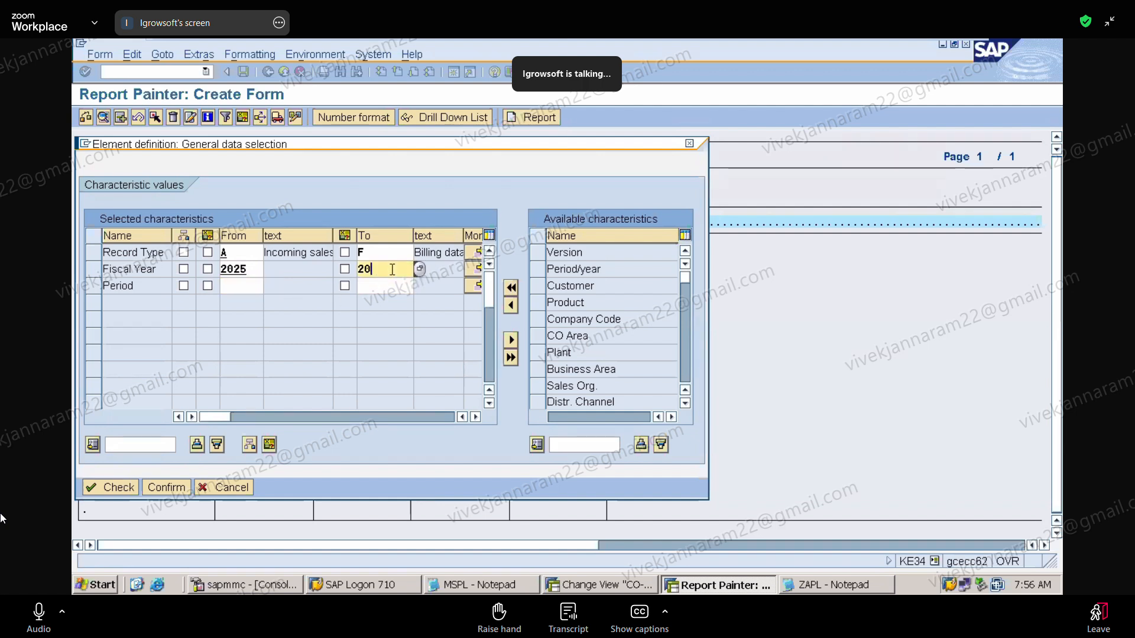
{"action": "left_click", "coordinate": [258, 272]}
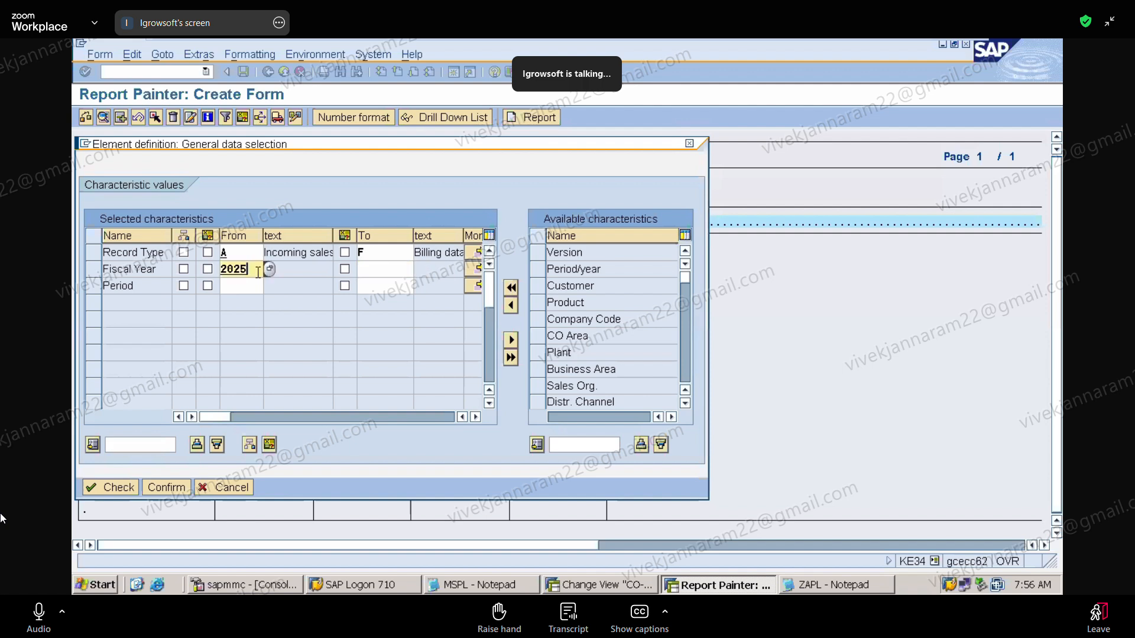
{"action": "key", "text": "BackSpace"}
{"action": "key", "text": "BackSpace"}
{"action": "key", "text": "BackSpace"}
{"action": "key", "text": "BackSpace"}
{"action": "left_click", "coordinate": [384, 273]}
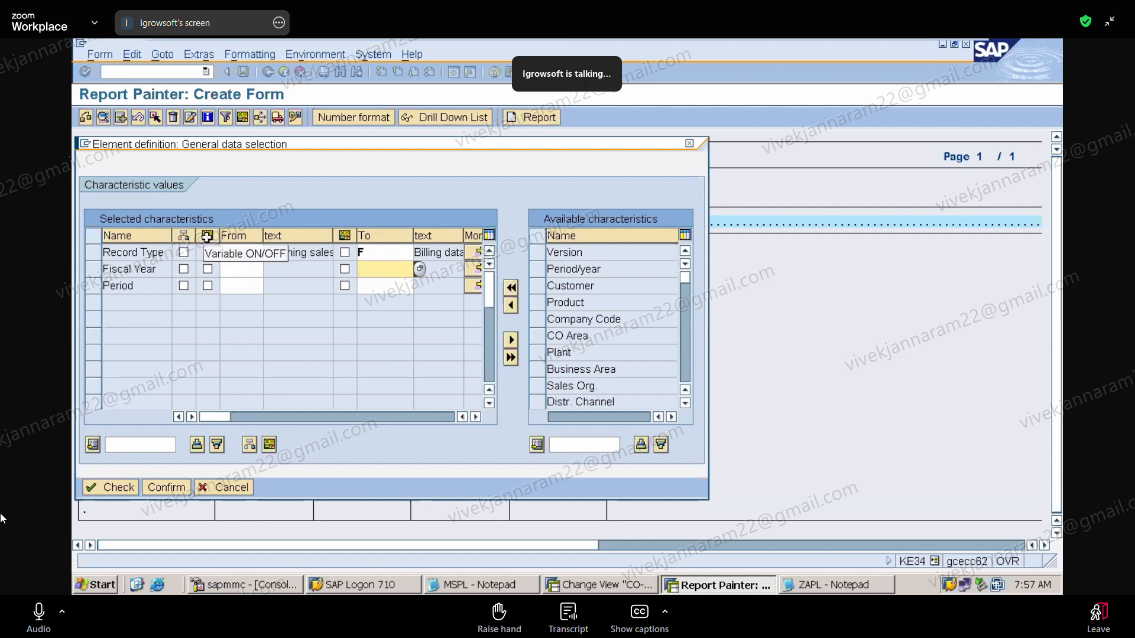
Make the Fiscal Year range variable, with local variable 1 for From and local variable 2 for To
{"action": "left_click", "coordinate": [208, 269]}
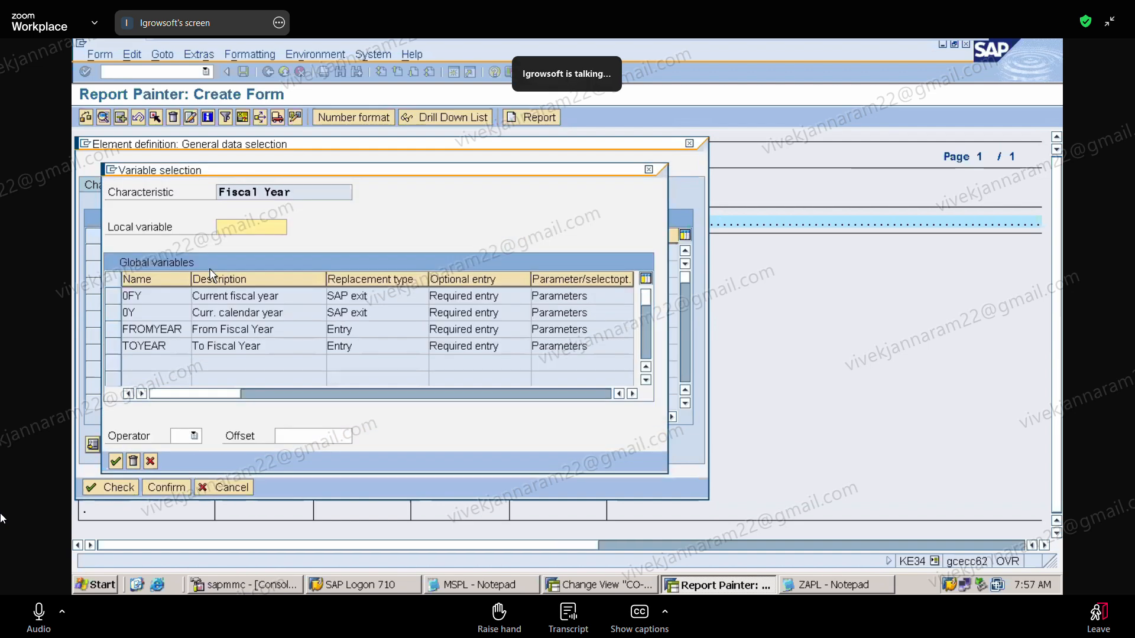
{"action": "left_click", "coordinate": [247, 230]}
{"action": "type", "text": "1"}
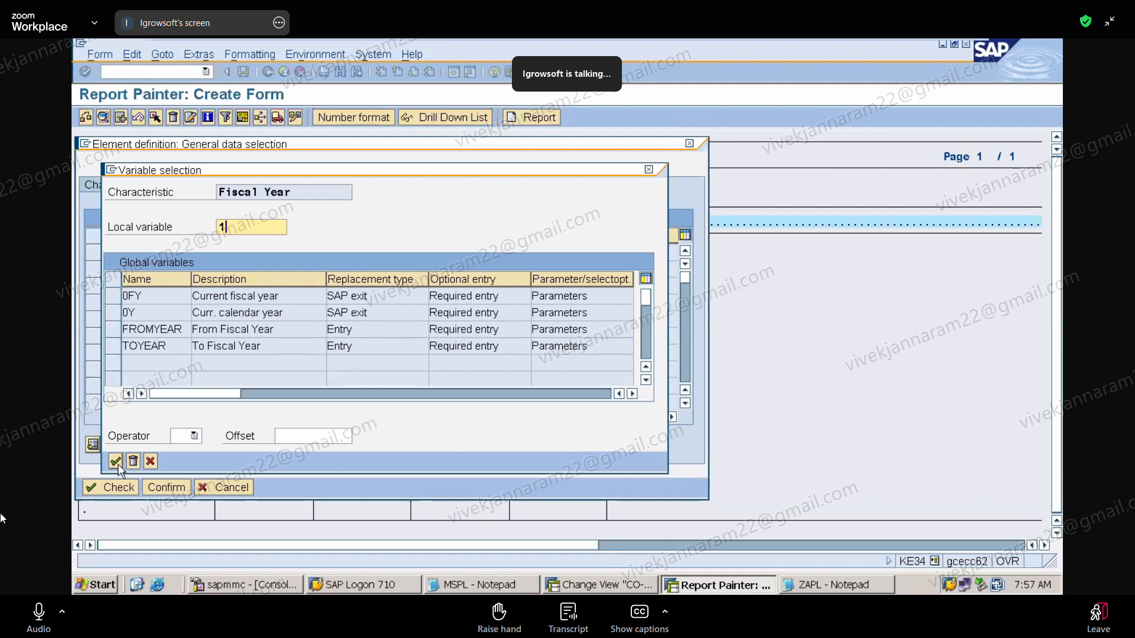
{"action": "left_click", "coordinate": [116, 461]}
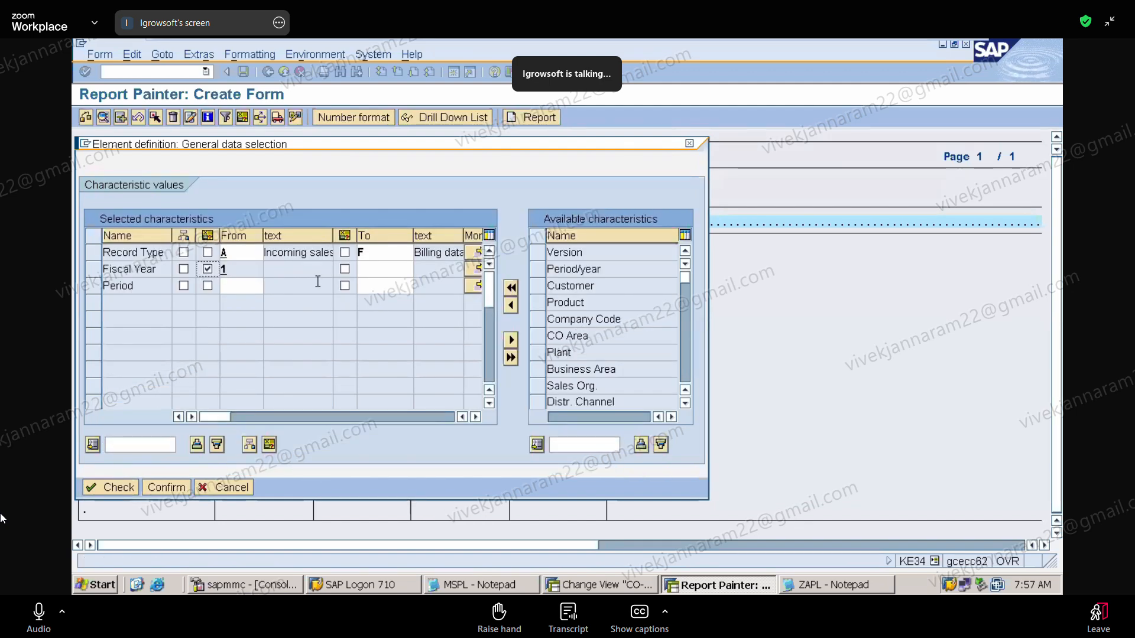
{"action": "left_click", "coordinate": [345, 269]}
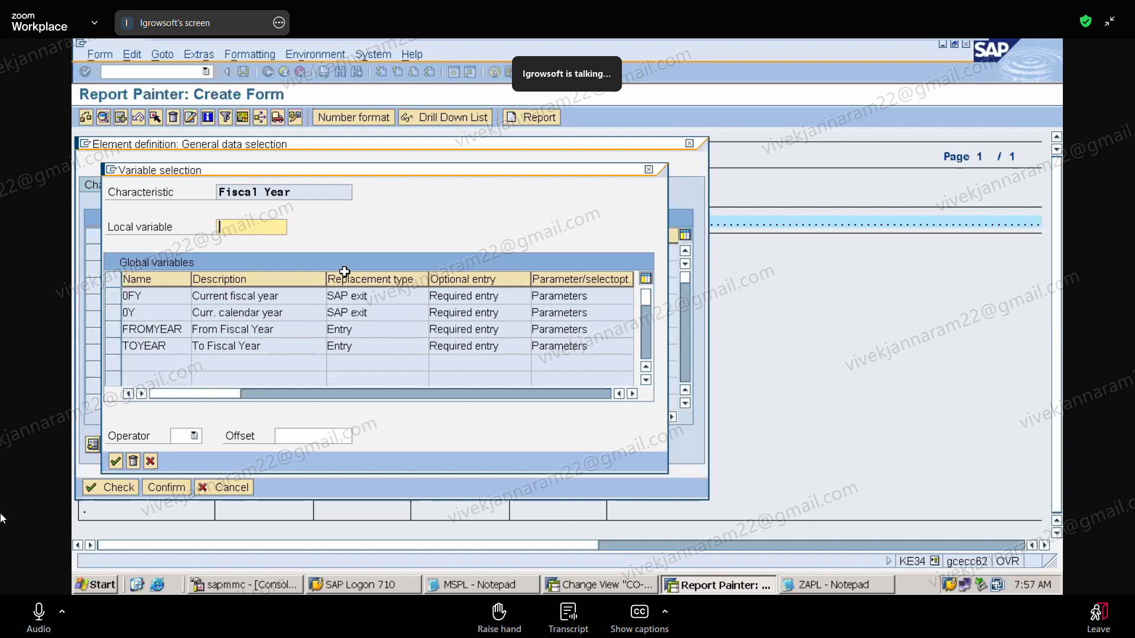
{"action": "type", "text": "2"}
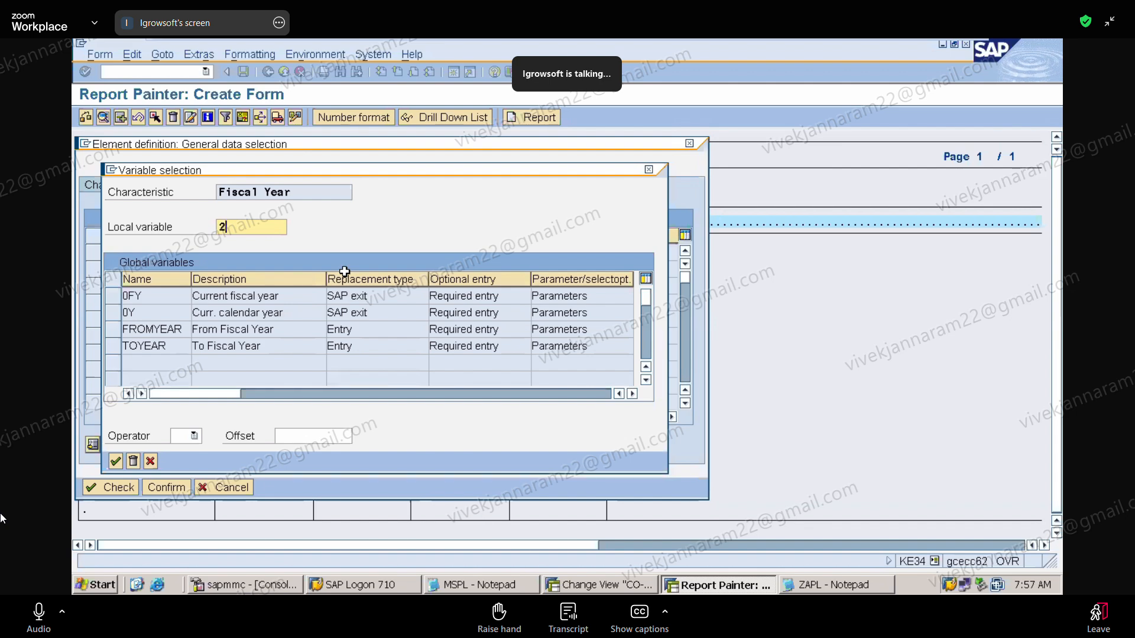
{"action": "key", "text": "Return"}
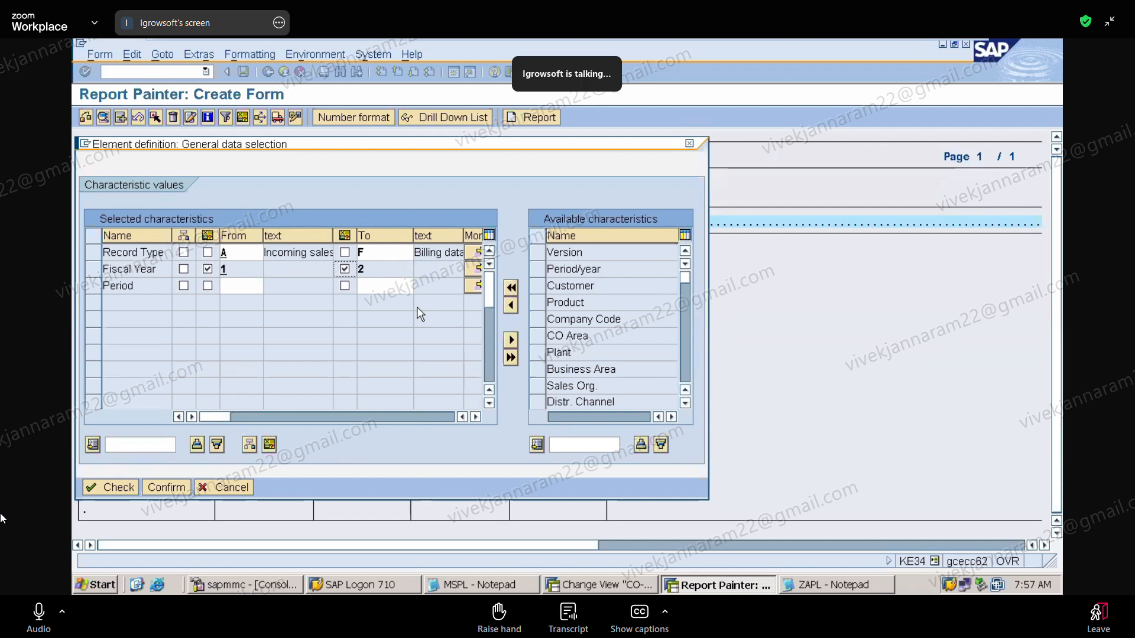
Make the Period range variable, with local variable 1 for From and local variable 2 for To
{"action": "left_click", "coordinate": [207, 286]}
{"action": "type", "text": "1"}
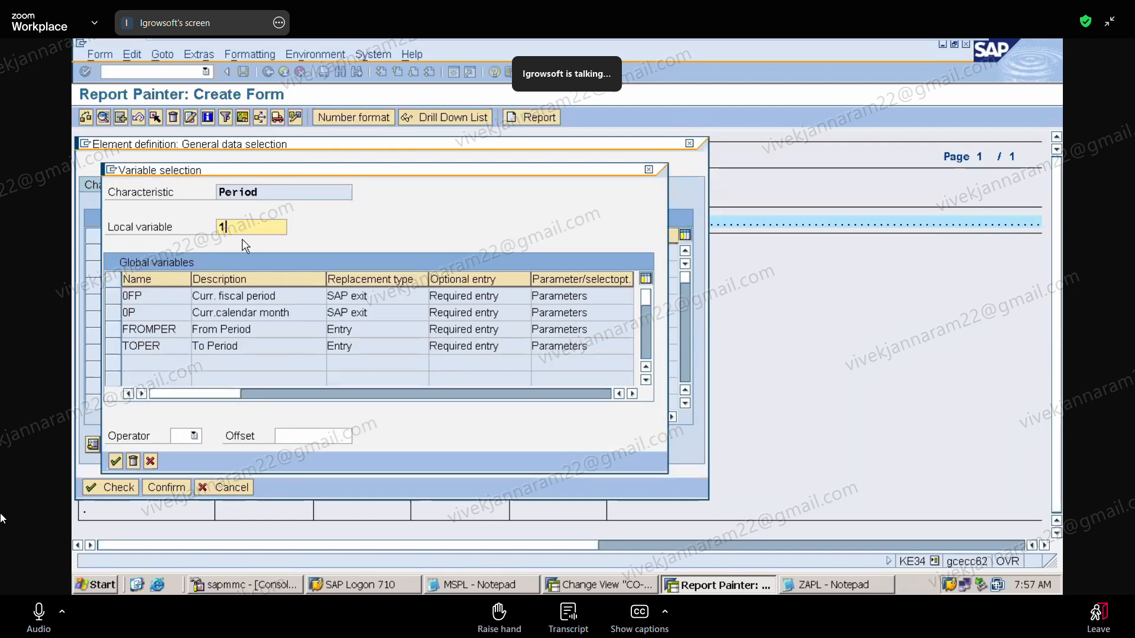
{"action": "left_click", "coordinate": [118, 460]}
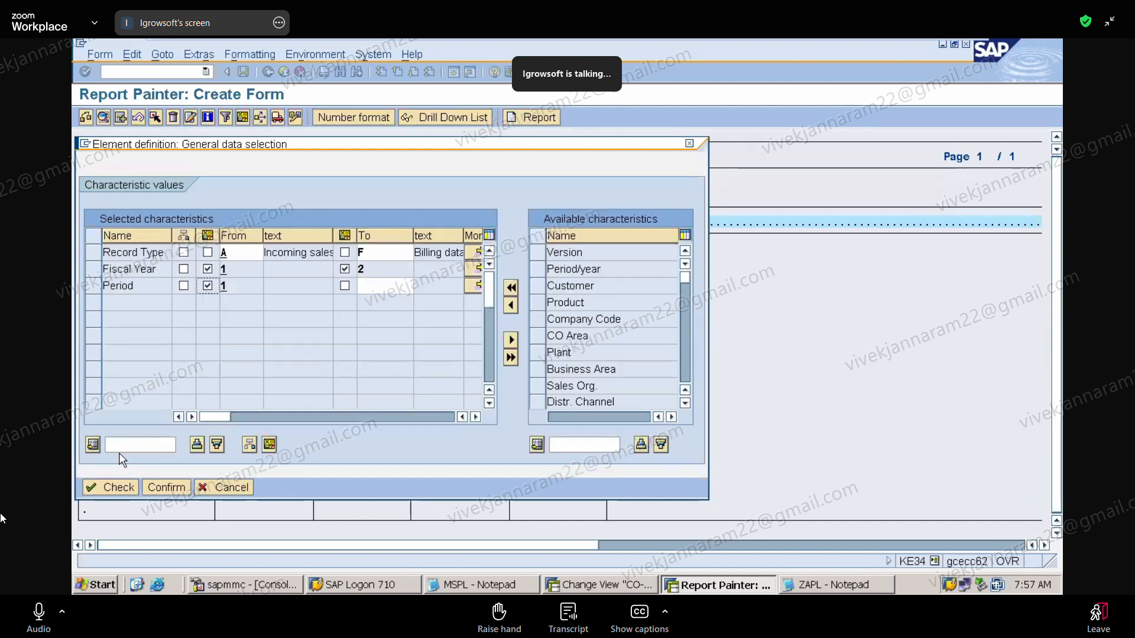
{"action": "left_click", "coordinate": [345, 286]}
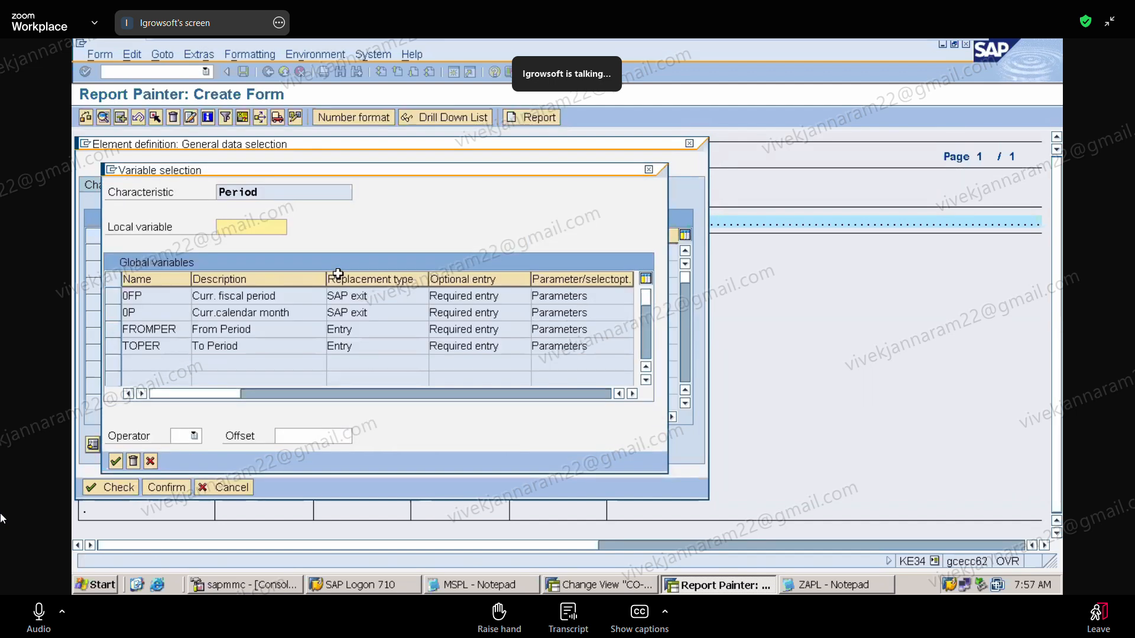
{"action": "type", "text": "2"}
{"action": "left_click", "coordinate": [116, 461]}
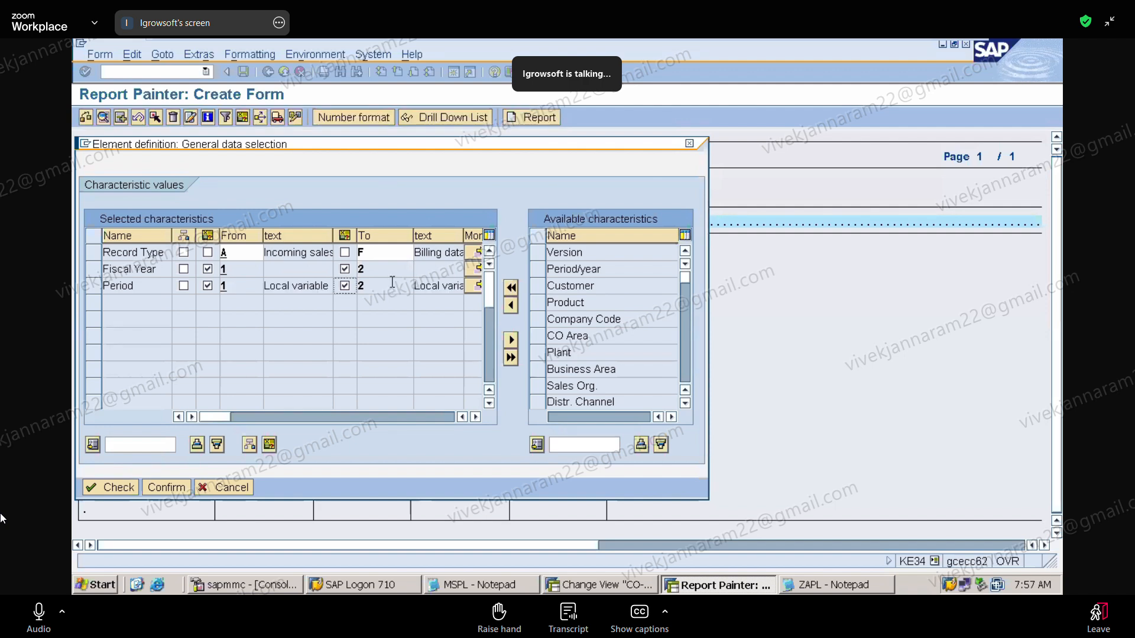
Check and confirm the general data selection
{"action": "double_click", "coordinate": [290, 269]}
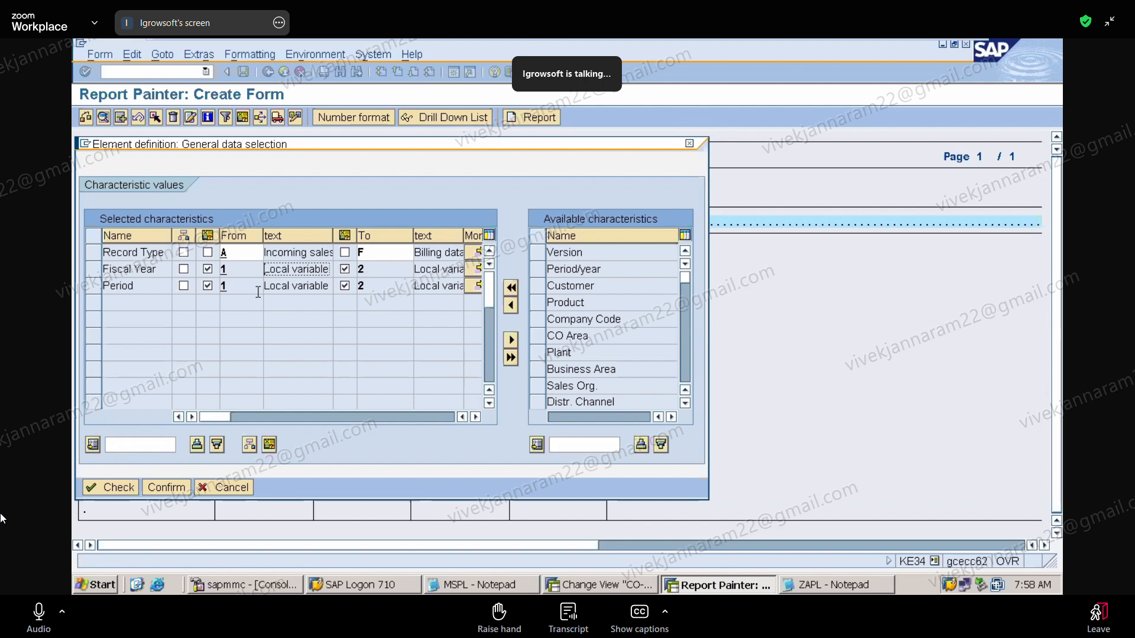
{"action": "left_click", "coordinate": [133, 485]}
{"action": "left_click", "coordinate": [155, 485]}
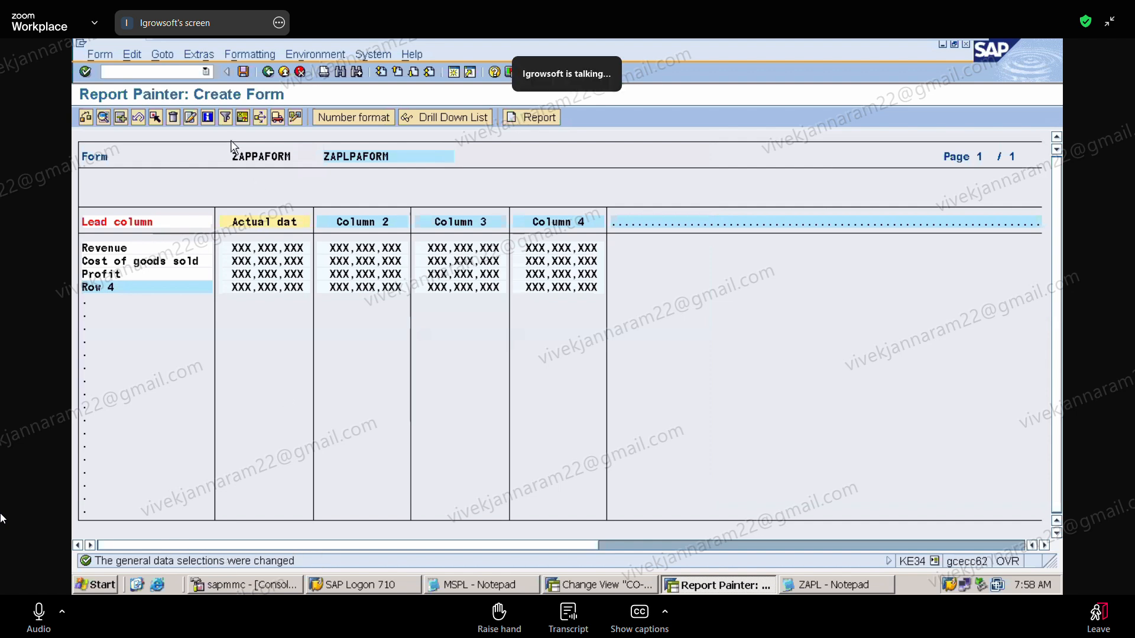
Open the form's variables definition and describe Fiscal Year variable 1 as FROM FISCAL YEAR
{"action": "left_click", "coordinate": [185, 53]}
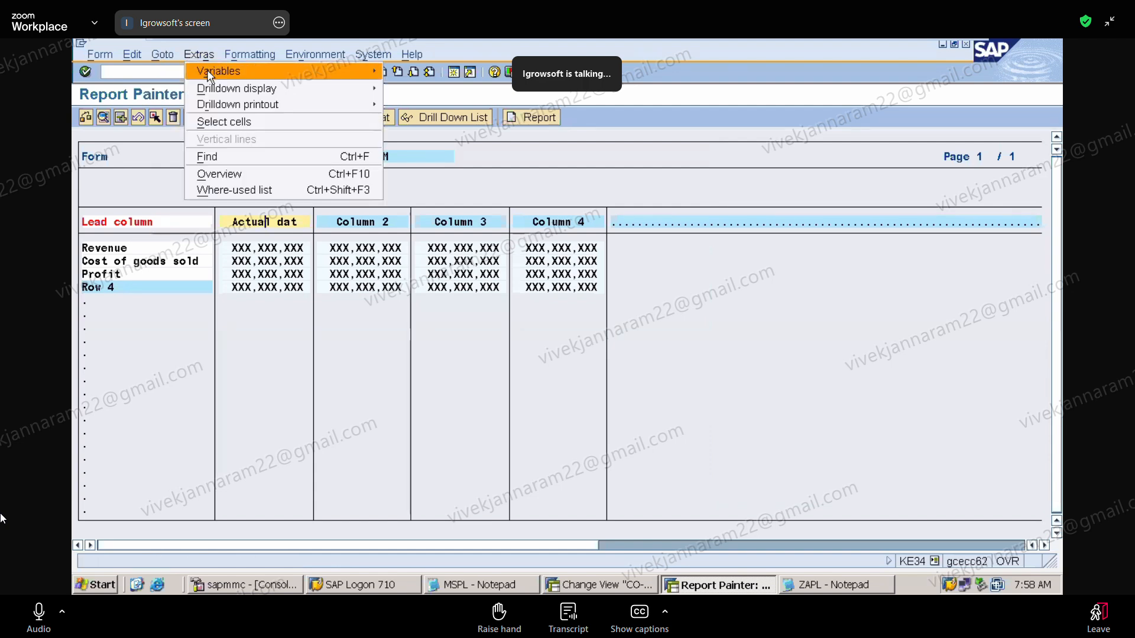
{"action": "mouse_move", "coordinate": [208, 70]}
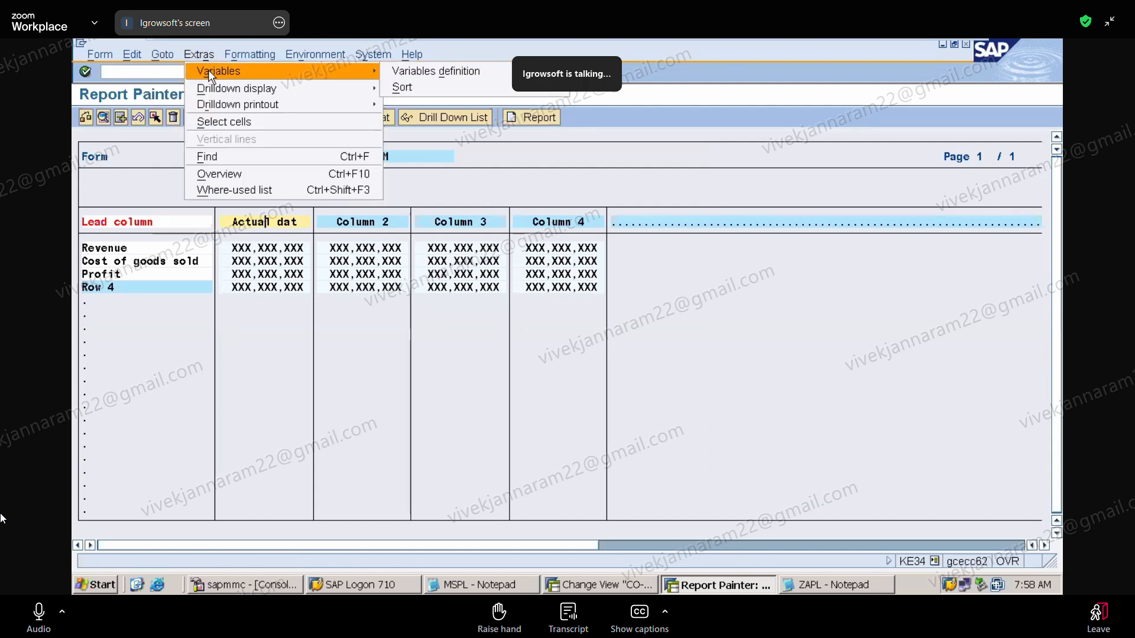
{"action": "left_click", "coordinate": [425, 70]}
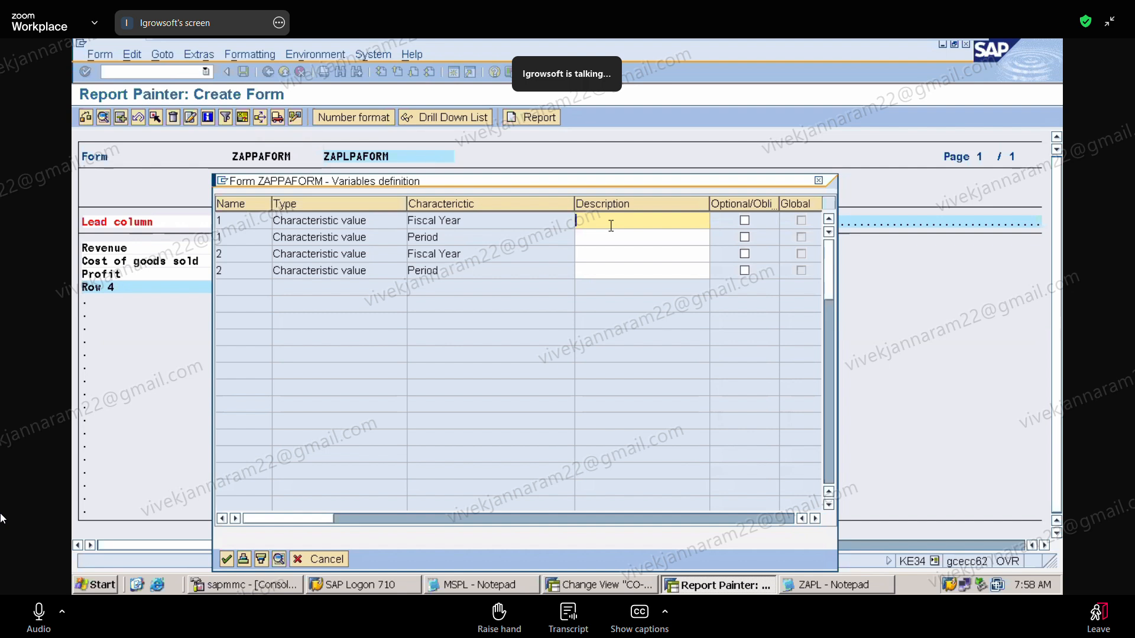
{"action": "type", "text": "FO"}
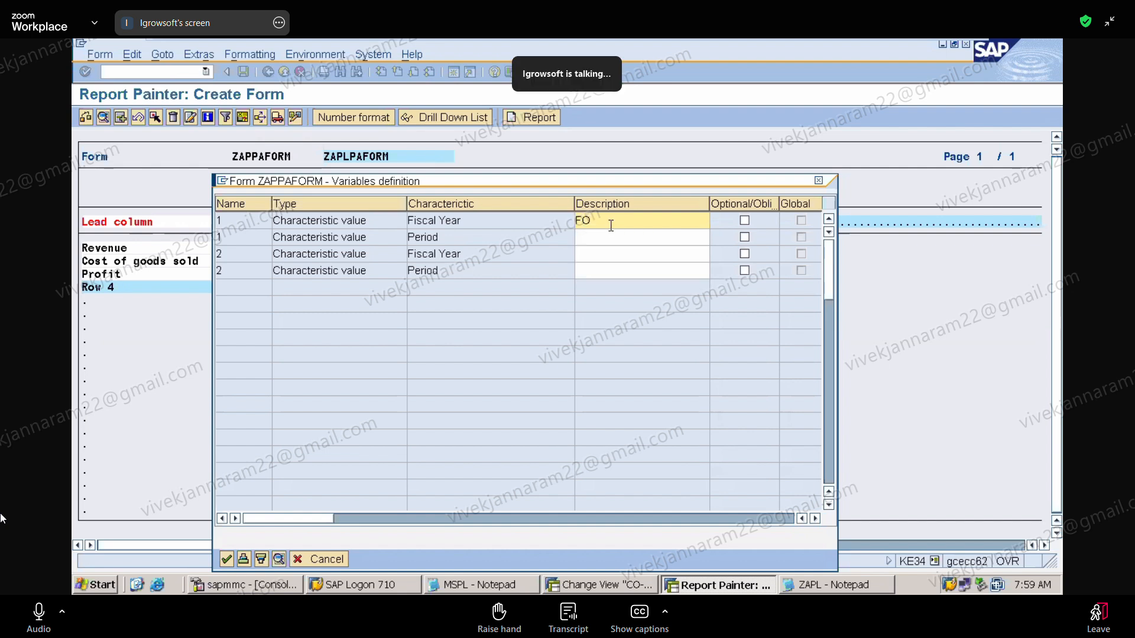
{"action": "key", "text": "BackSpace"}
{"action": "type", "text": "R"}
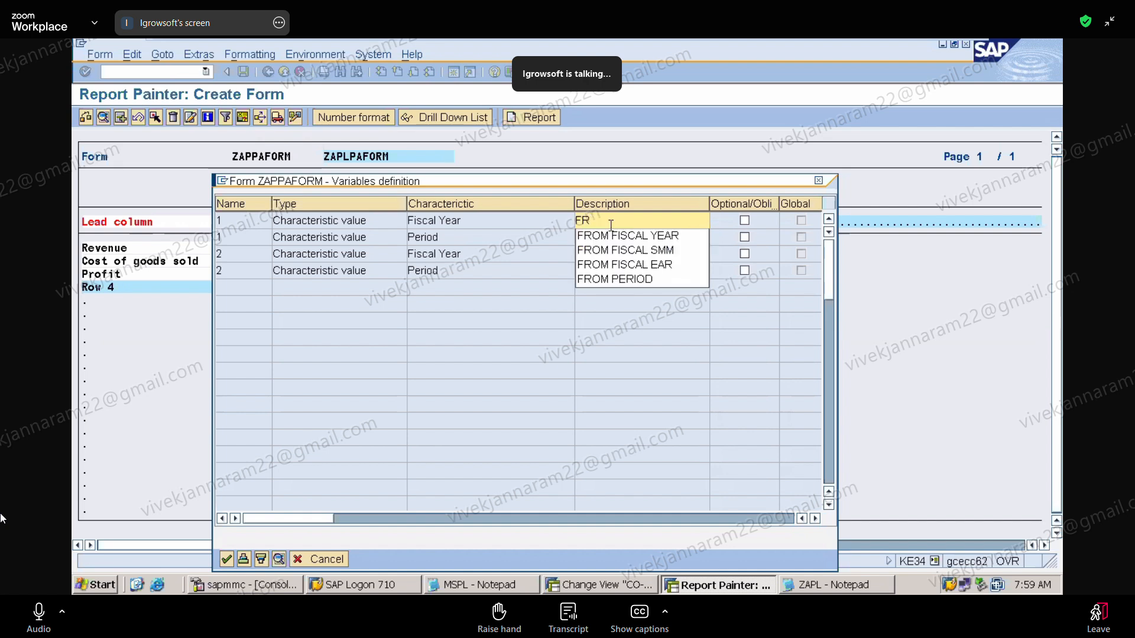
{"action": "type", "text": "OM FISAL"}
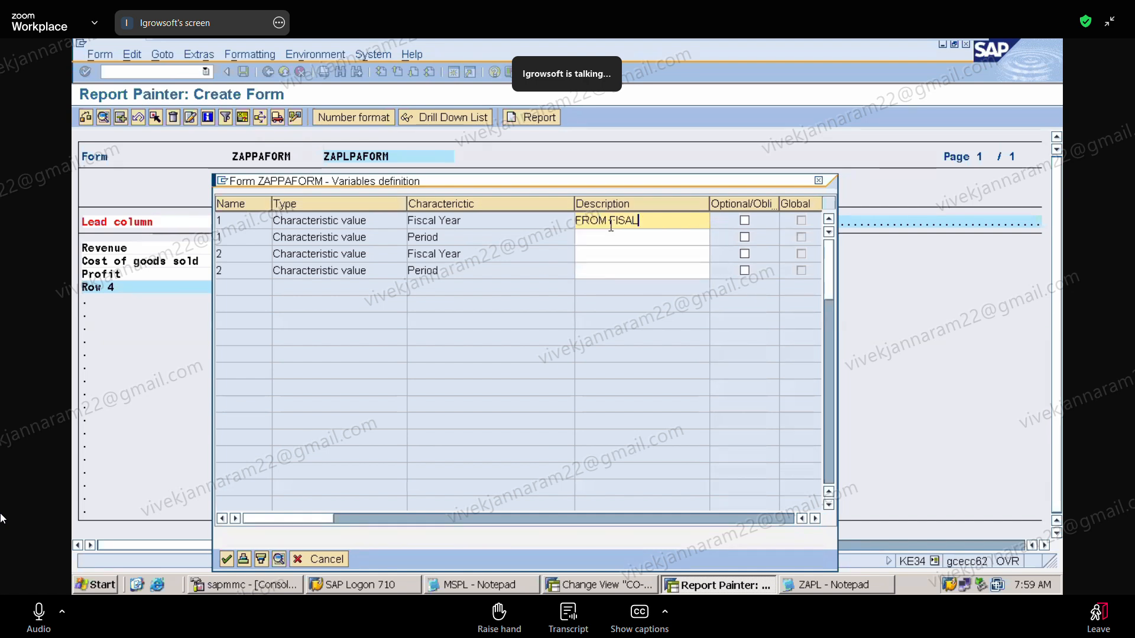
{"action": "key", "text": "BackSpace"}
{"action": "key", "text": "BackSpace"}
{"action": "type", "text": "CAL YEAR"}
Describe Period variable 1 as FROM PERIOD and Fiscal Year variable 2 as TO FISCAL YEAR
{"action": "left_click", "coordinate": [609, 237]}
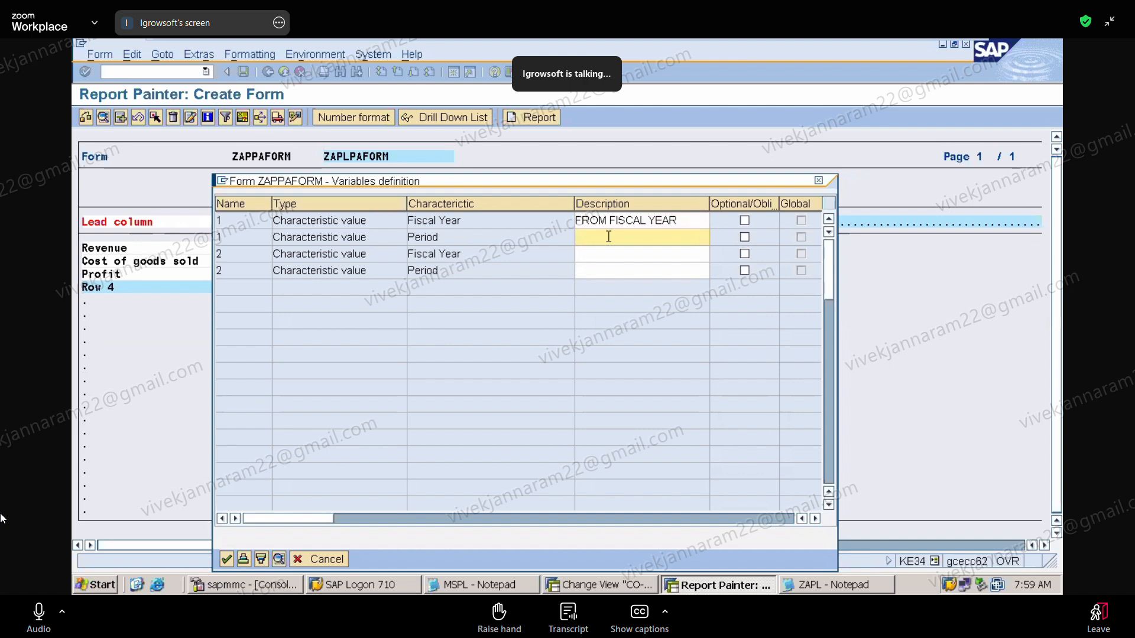
{"action": "type", "text": "FROM PERIOD"}
{"action": "left_click", "coordinate": [595, 255]}
{"action": "type", "text": "TO"}
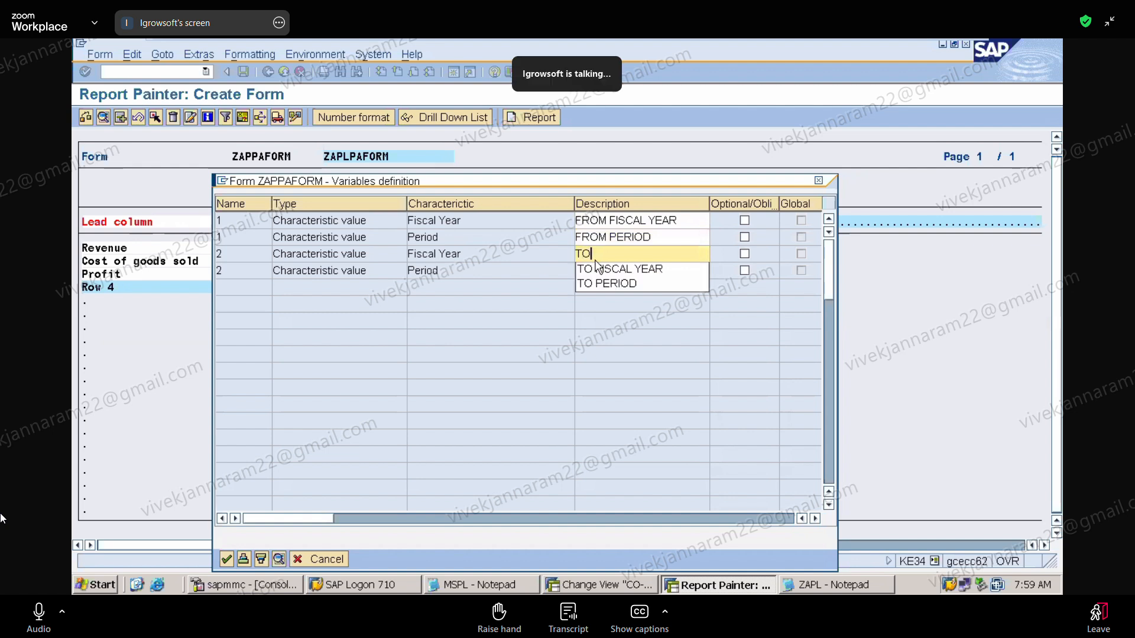
{"action": "type", "text": " FISCAL"}
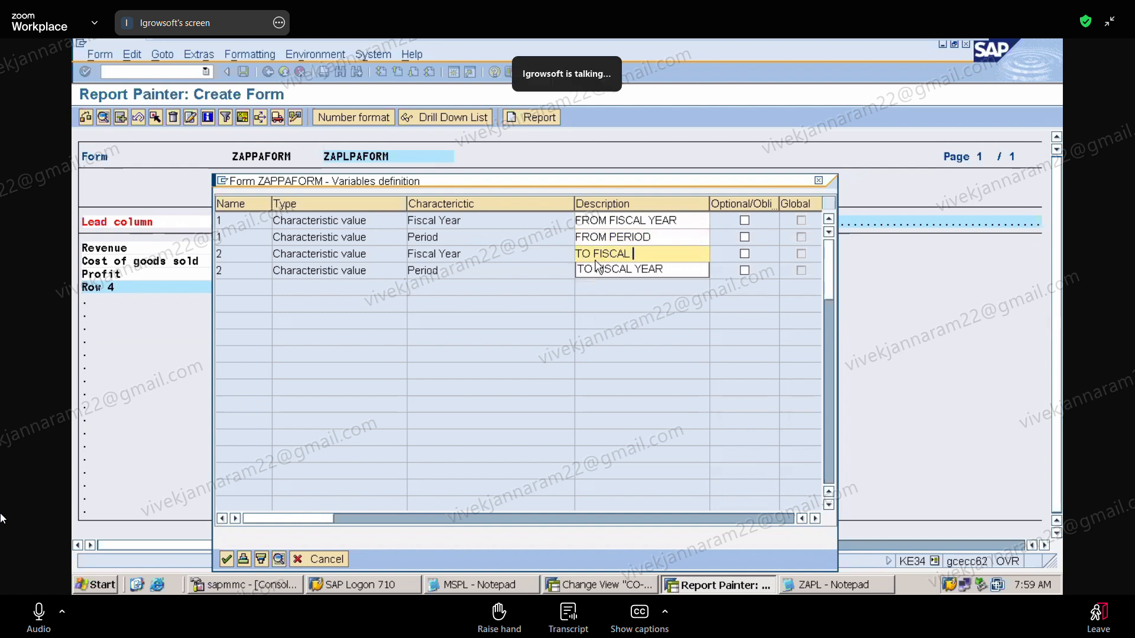
{"action": "left_click", "coordinate": [597, 267]}
Describe Period variable 2 as TO PERIOD
{"action": "left_click", "coordinate": [587, 271]}
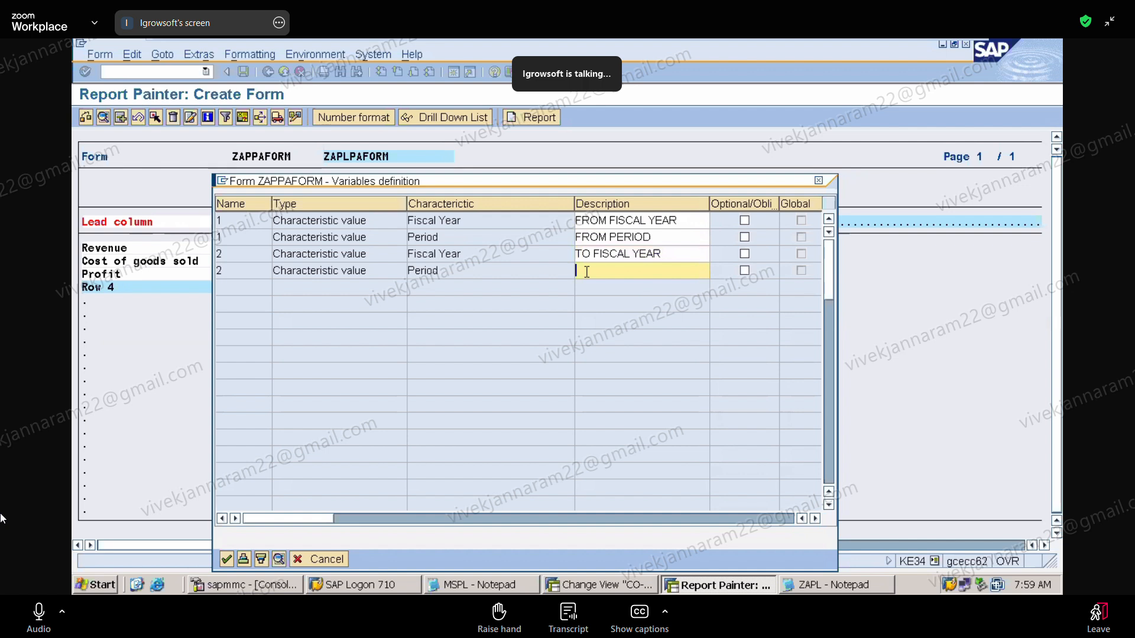
{"action": "type", "text": "TO PERIOS"}
{"action": "key", "text": "BackSpace"}
{"action": "type", "text": "D"}
Shorten the description of Fiscal Year variable 1 to FROM YEAR
{"action": "left_click", "coordinate": [647, 221]}
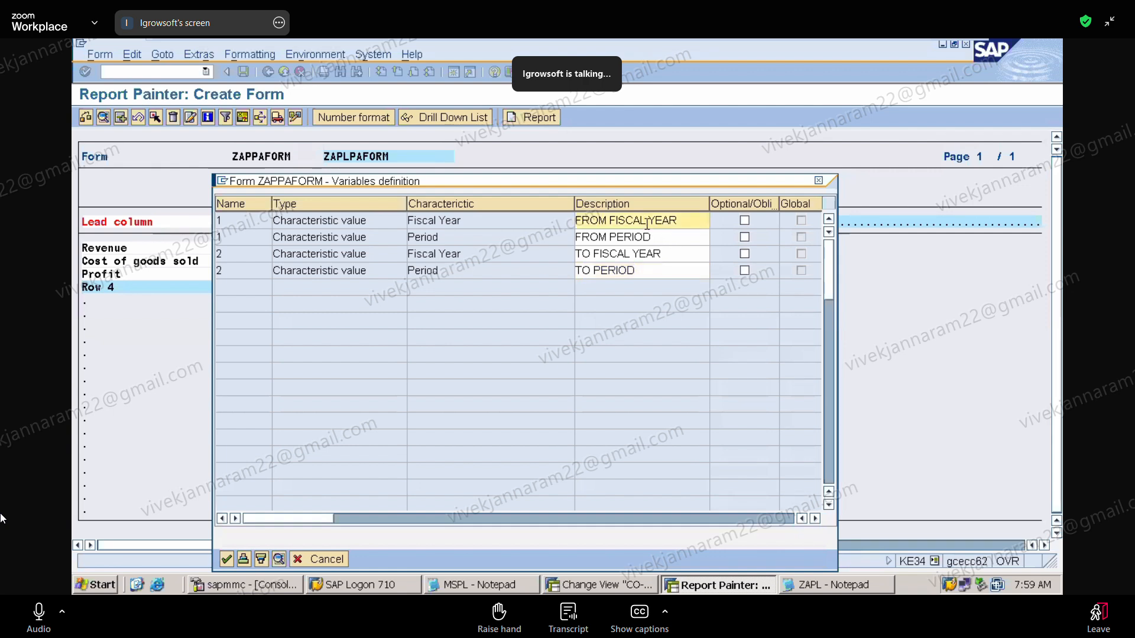
{"action": "key", "text": "BackSpace"}
{"action": "key", "text": "BackSpace"}
{"action": "key", "text": "BackSpace"}
{"action": "key", "text": "BackSpace"}
{"action": "key", "text": "BackSpace"}
{"action": "key", "text": "BackSpace"}
{"action": "key", "text": "BackSpace"}
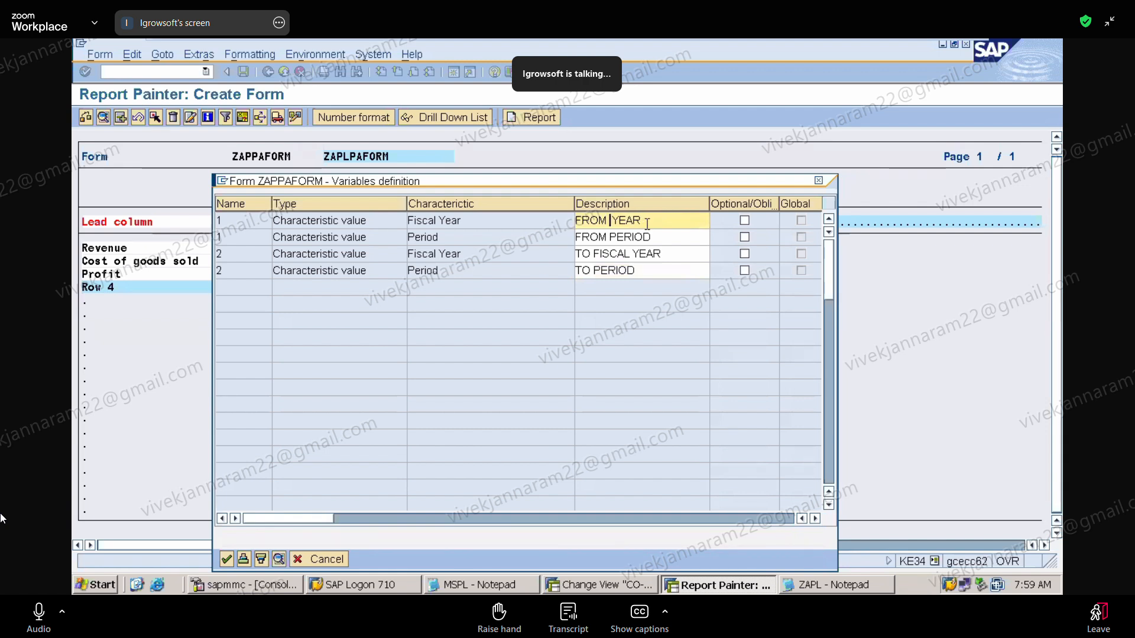
Change the description of Fiscal Year variable 1 to FROM PHYSICAL YEAR and accept the variables definition
{"action": "type", "text": "HYSICAL"}
{"action": "key", "text": "BackSpace"}
{"action": "key", "text": "BackSpace"}
{"action": "key", "text": "BackSpace"}
{"action": "key", "text": "BackSpace"}
{"action": "key", "text": "BackSpace"}
{"action": "key", "text": "BackSpace"}
{"action": "key", "text": "BackSpace"}
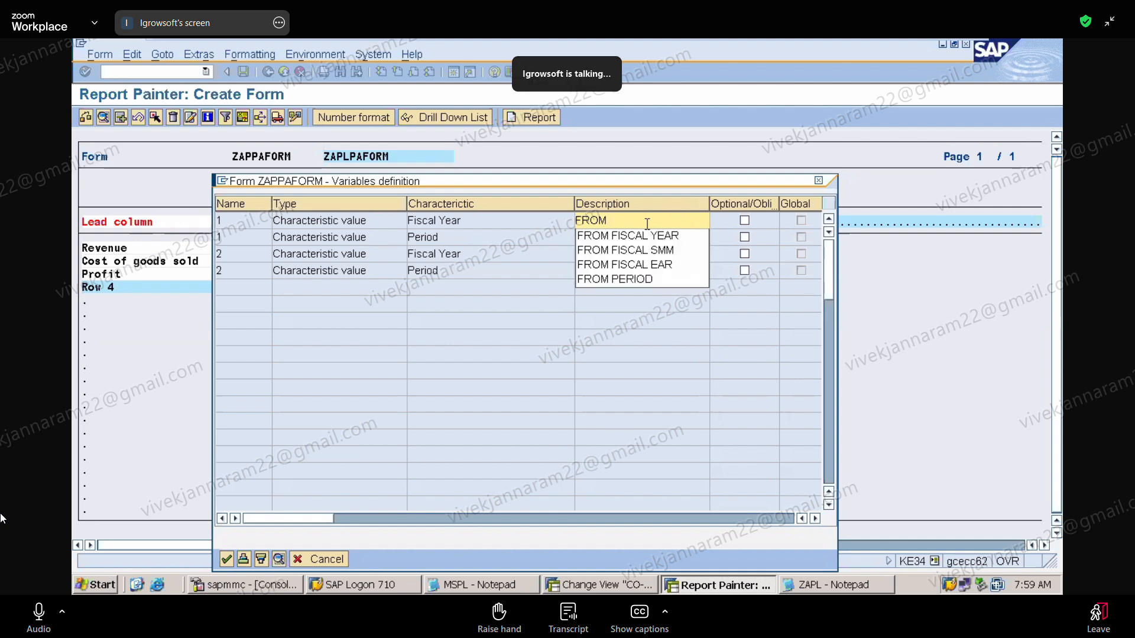
{"action": "type", "text": "PHYSICAL YER"}
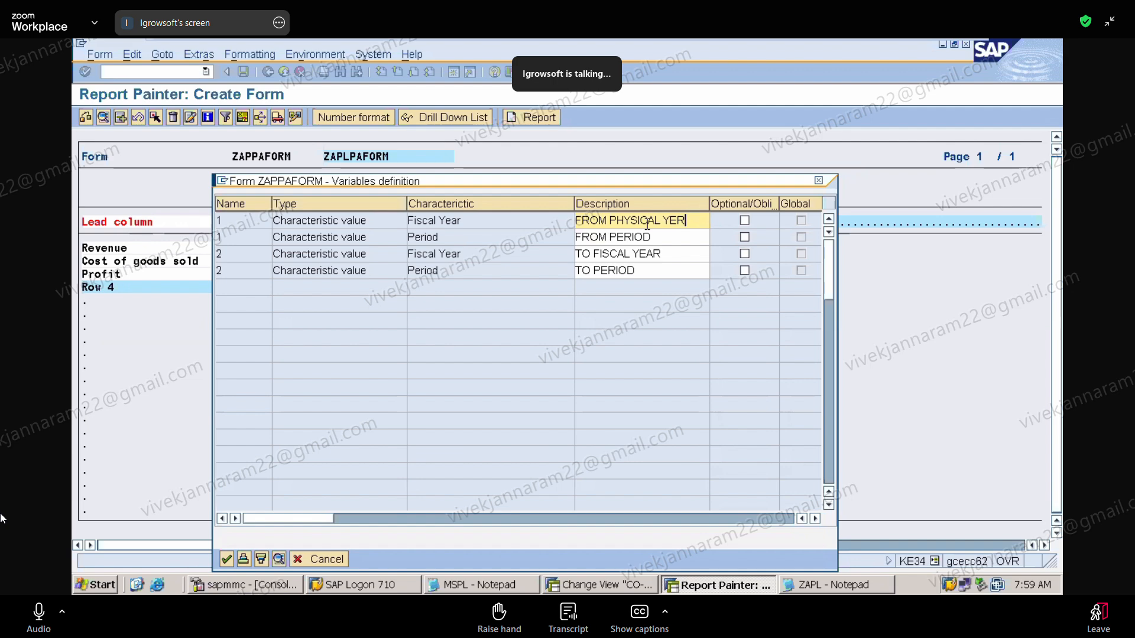
{"action": "key", "text": "Left"}
{"action": "type", "text": "AR"}
{"action": "key", "text": "Return"}
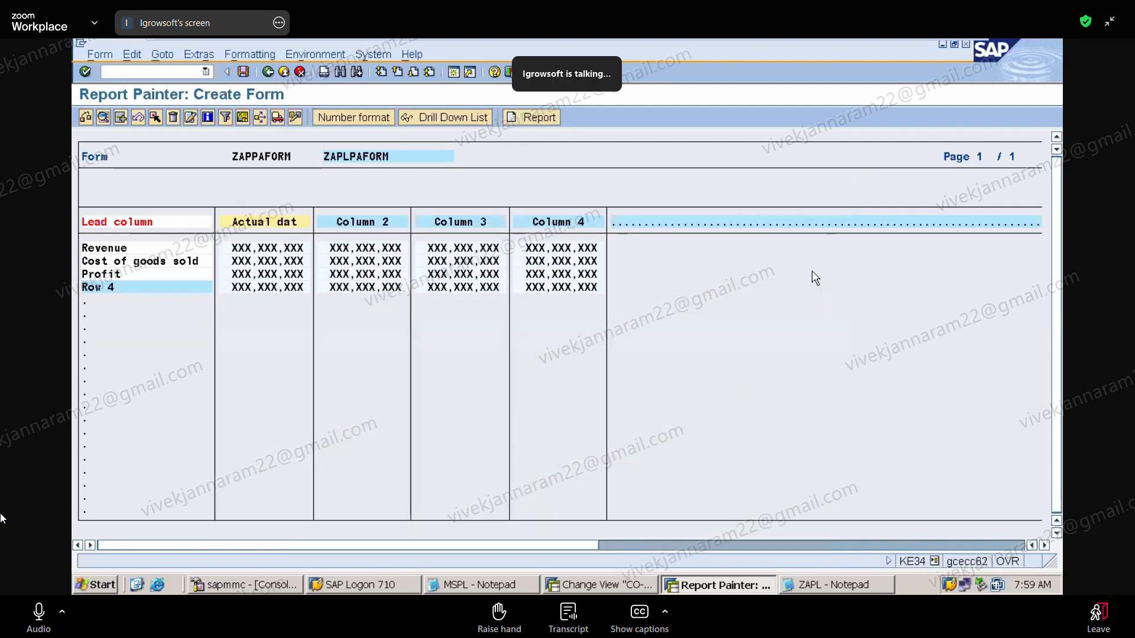
Review the descriptions in the form's variables definition and save the form
{"action": "left_click", "coordinate": [199, 54]}
{"action": "mouse_move", "coordinate": [213, 76]}
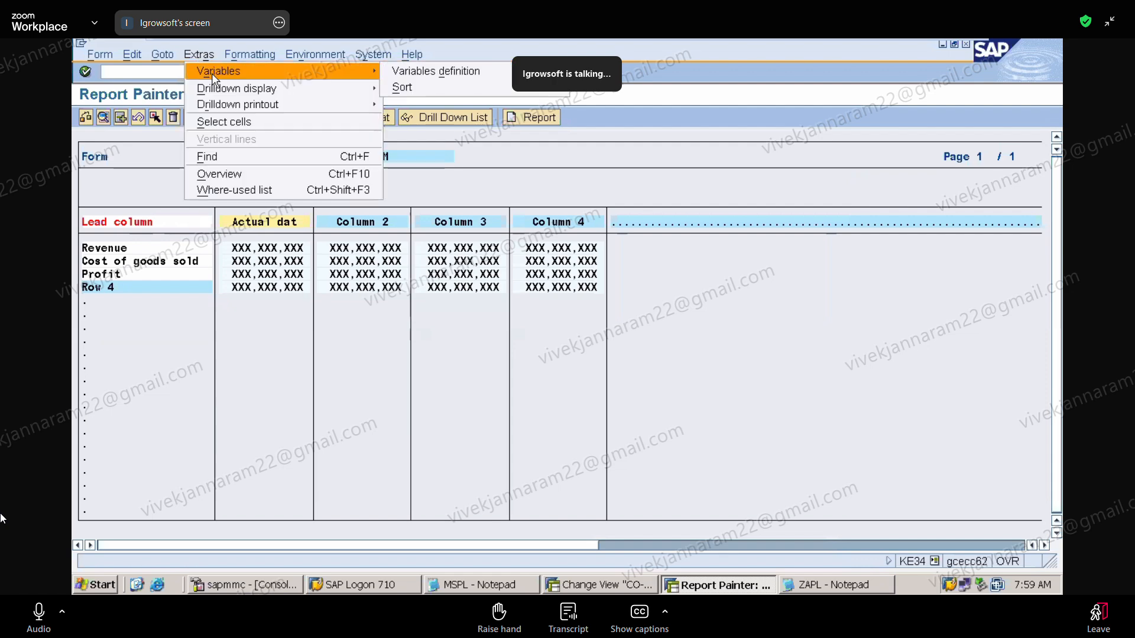
{"action": "left_click", "coordinate": [449, 74]}
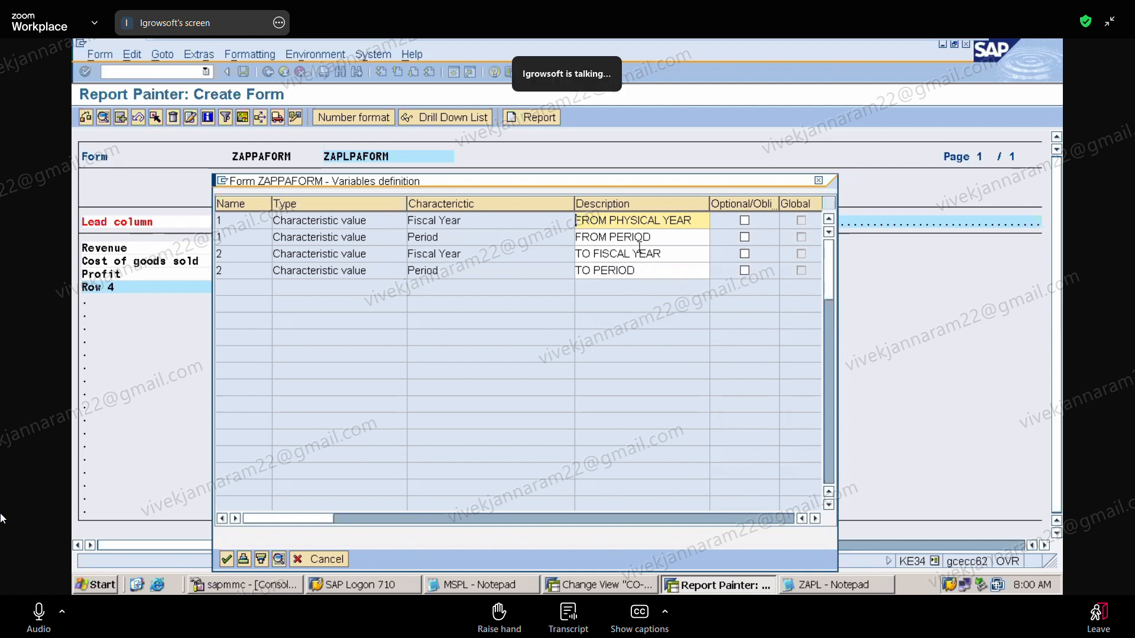
{"action": "left_click", "coordinate": [227, 560]}
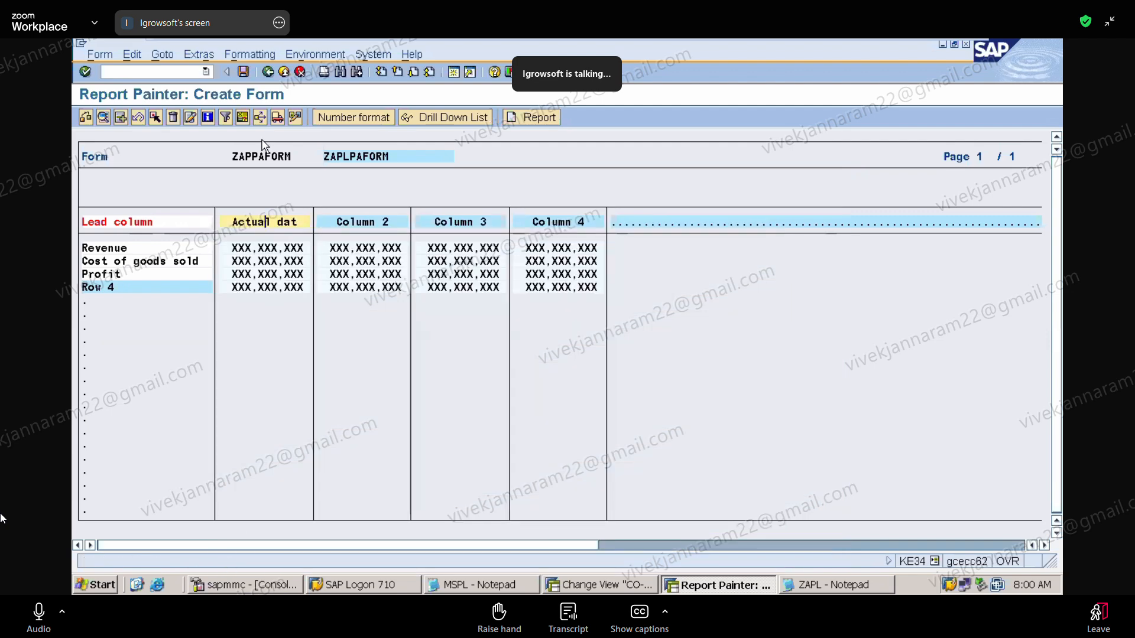
{"action": "left_click", "coordinate": [242, 71]}
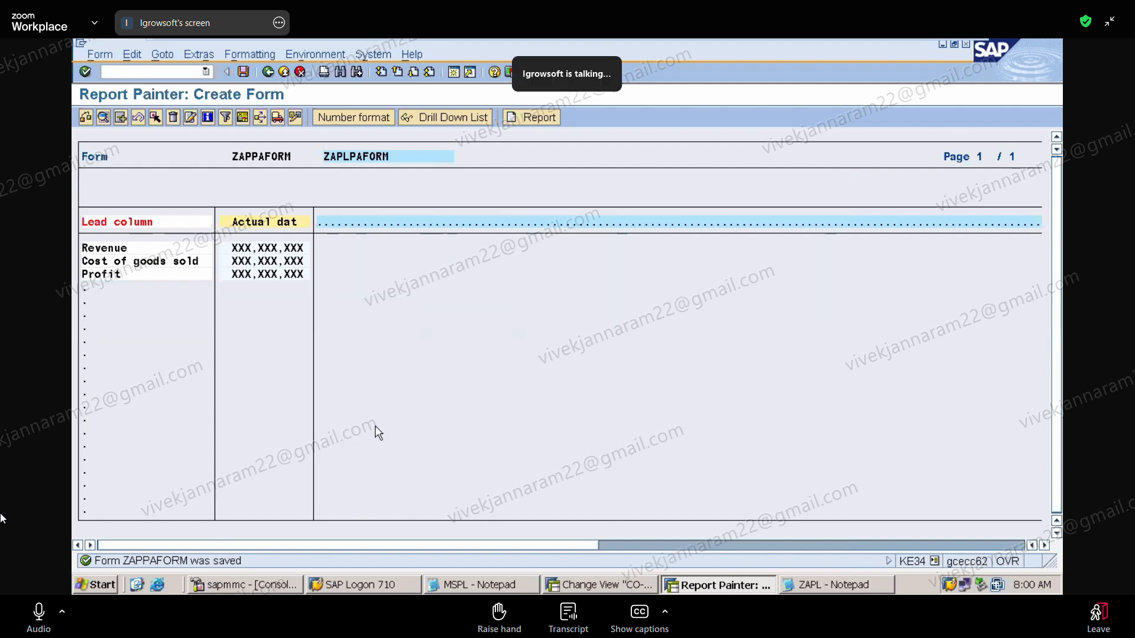
Switch to the ZAPL notes in Notepad and add the line "2) CREATE PROFTIABILITY REPORTS : KE31"
{"action": "left_click", "coordinate": [858, 587]}
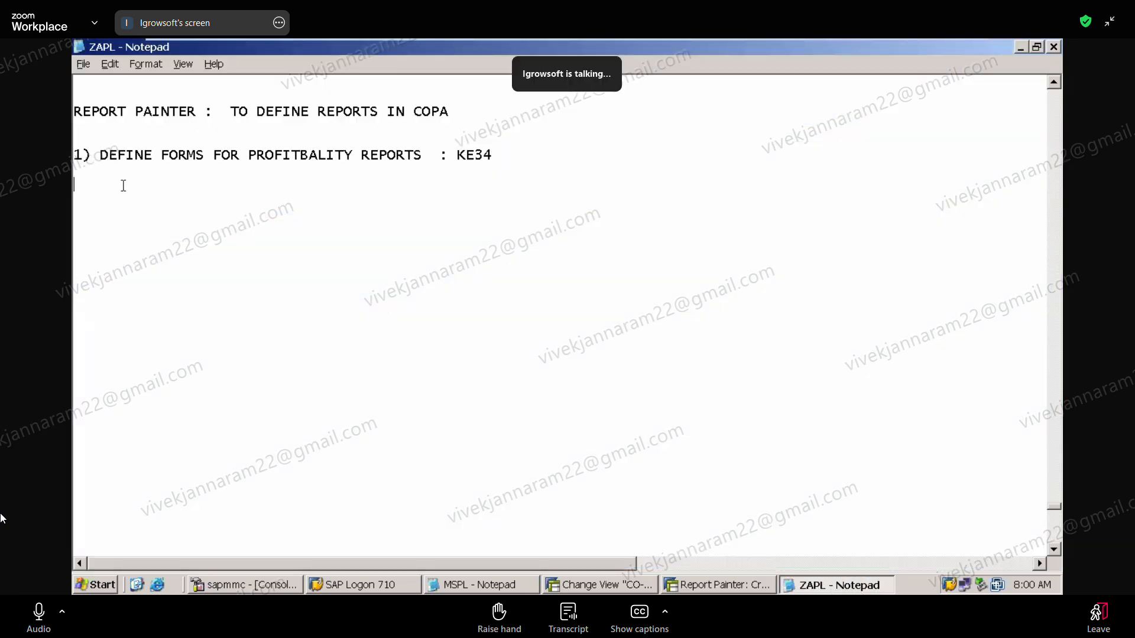
{"action": "type", "text": "2) CREATE PROFTIABI"}
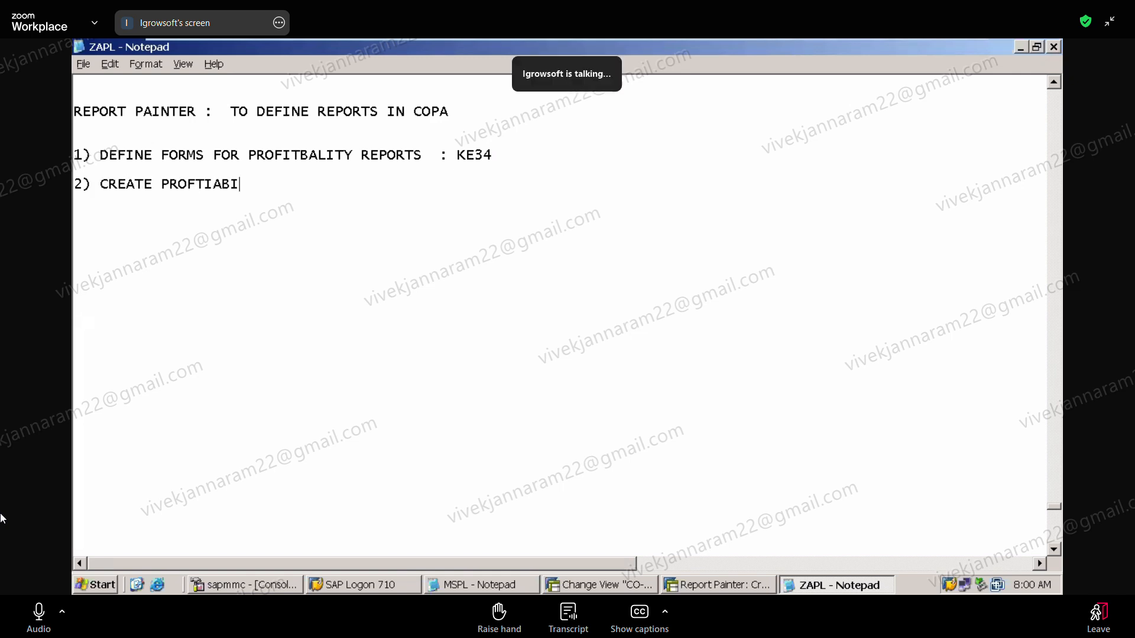
{"action": "type", "text": "LITY REPORTS "}
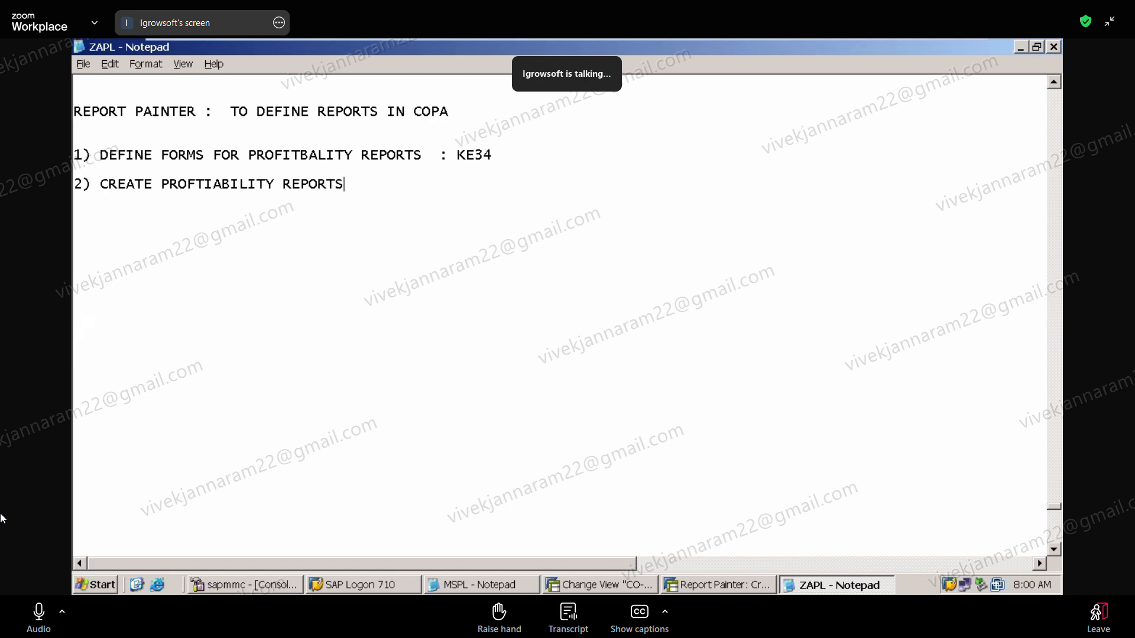
{"action": "type", "text": ": KJE31"}
{"action": "key", "text": "BackSpace"}
{"action": "key", "text": "BackSpace"}
{"action": "key", "text": "BackSpace"}
{"action": "key", "text": "BackSpace"}
{"action": "type", "text": "E31"}
Switch to the SAP session showing the CO-PA active flag and start transaction KE31 there
{"action": "left_click", "coordinate": [649, 589]}
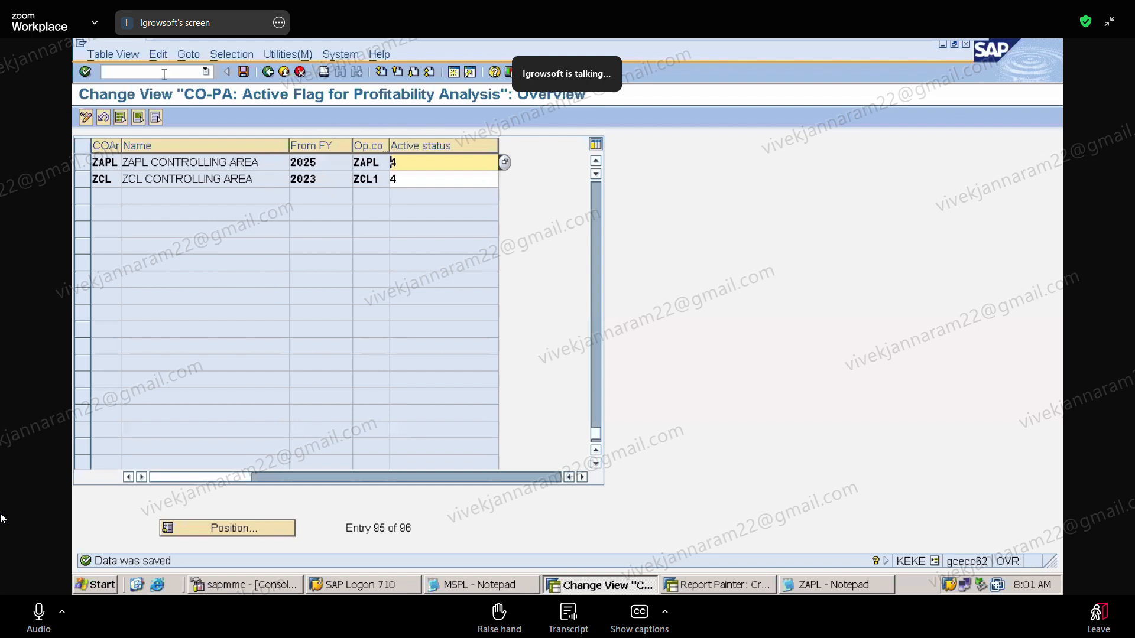
{"action": "type", "text": "/NKE"}
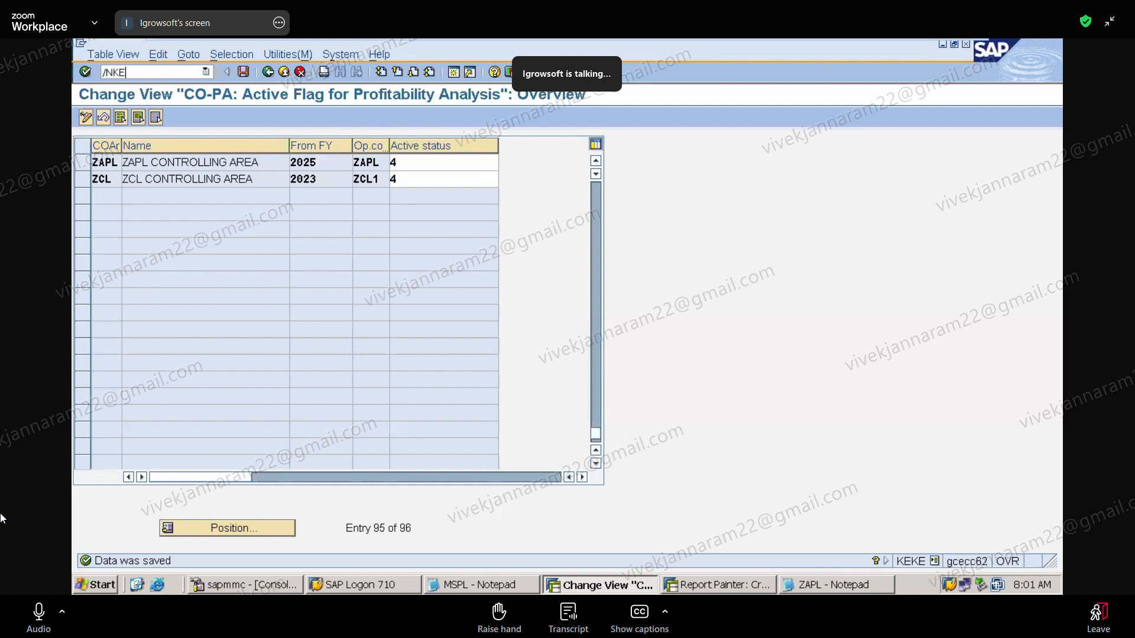
{"action": "type", "text": "31"}
{"action": "key", "text": "Return"}
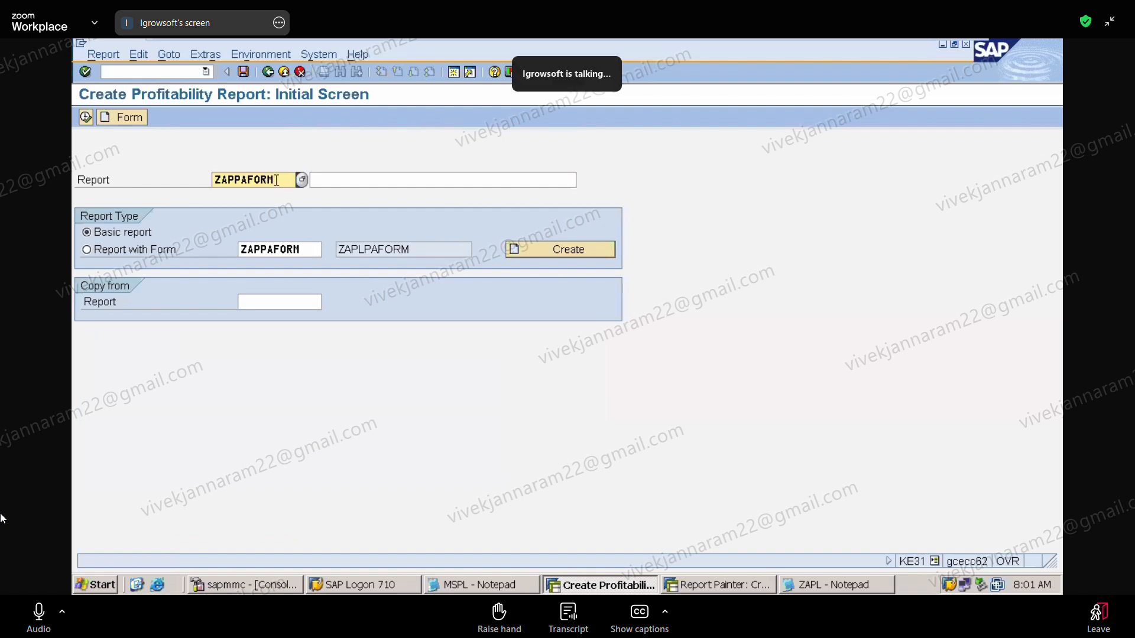
Replace the proposed report name with ZAPLPAREPORT
{"action": "key", "text": "BackSpace"}
{"action": "key", "text": "BackSpace"}
{"action": "key", "text": "BackSpace"}
{"action": "key", "text": "BackSpace"}
{"action": "key", "text": "BackSpace"}
{"action": "key", "text": "BackSpace"}
{"action": "type", "text": "LP"}
{"action": "key", "text": "BackSpace"}
{"action": "key", "text": "BackSpace"}
{"action": "key", "text": "BackSpace"}
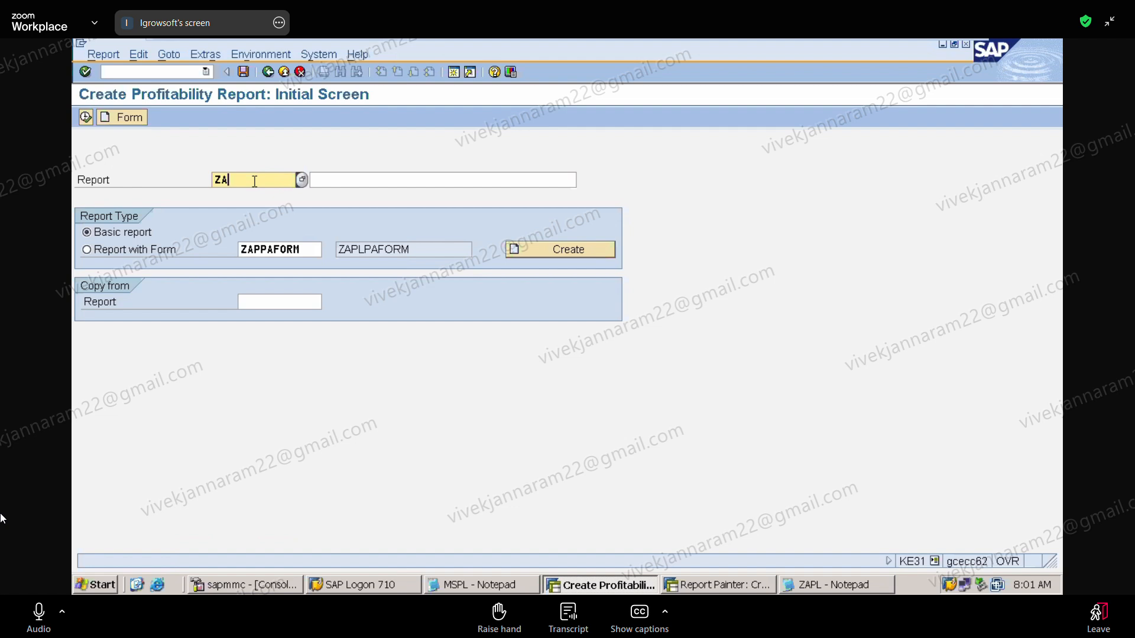
{"action": "key", "text": "BackSpace"}
{"action": "key", "text": "BackSpace"}
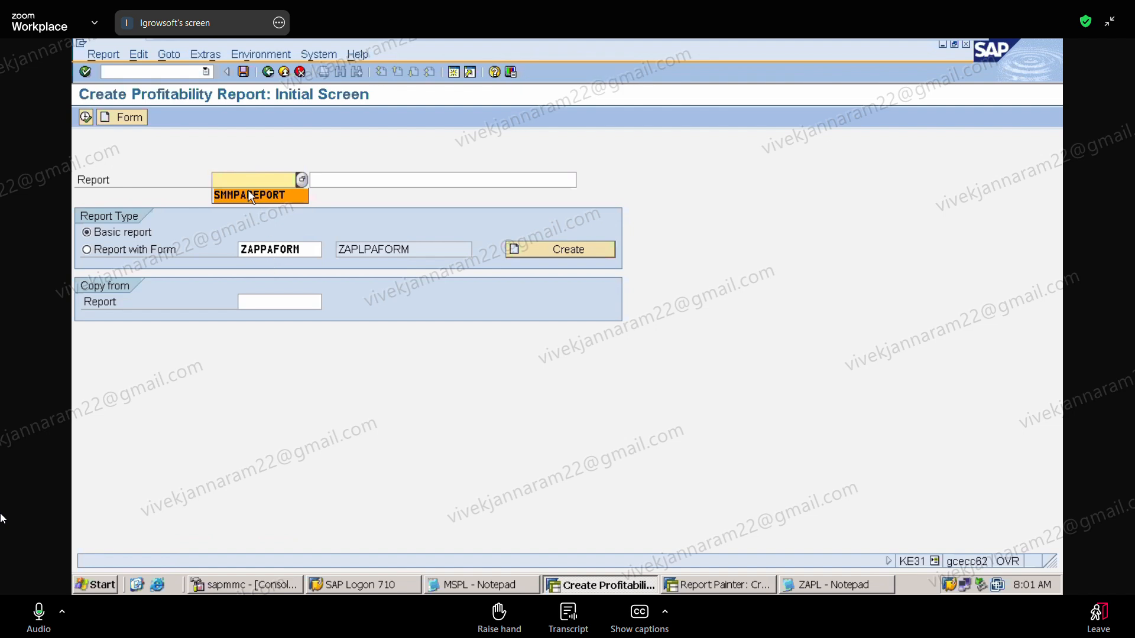
{"action": "left_click", "coordinate": [238, 175]}
{"action": "type", "text": "ZA"}
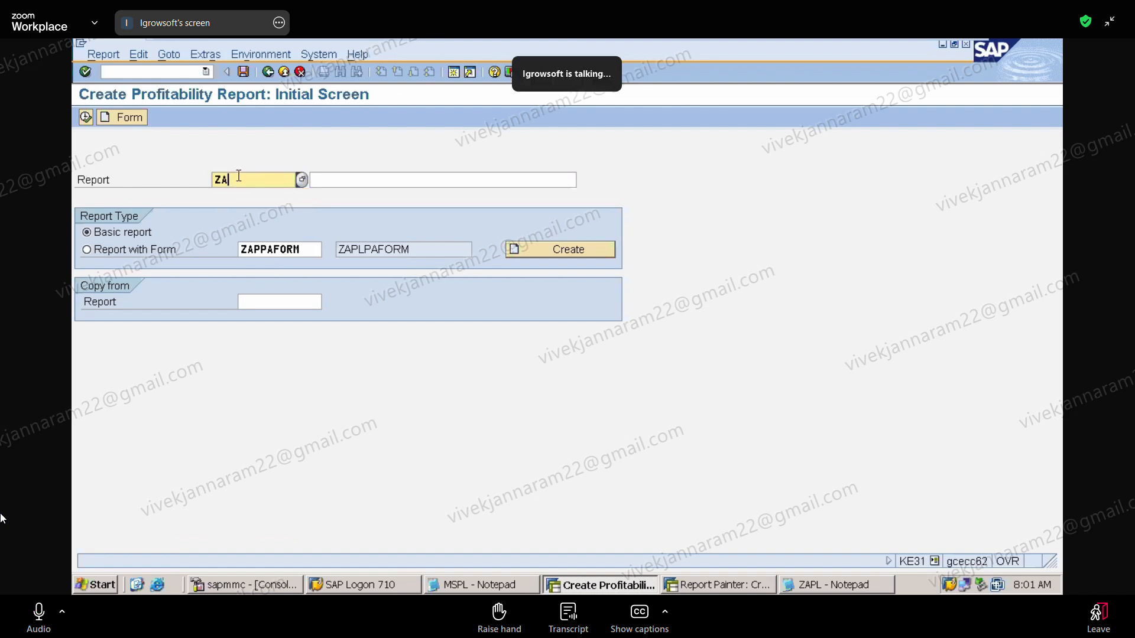
{"action": "type", "text": "PLPA"}
{"action": "key", "text": "BackSpace"}
{"action": "key", "text": "BackSpace"}
{"action": "key", "text": "BackSpace"}
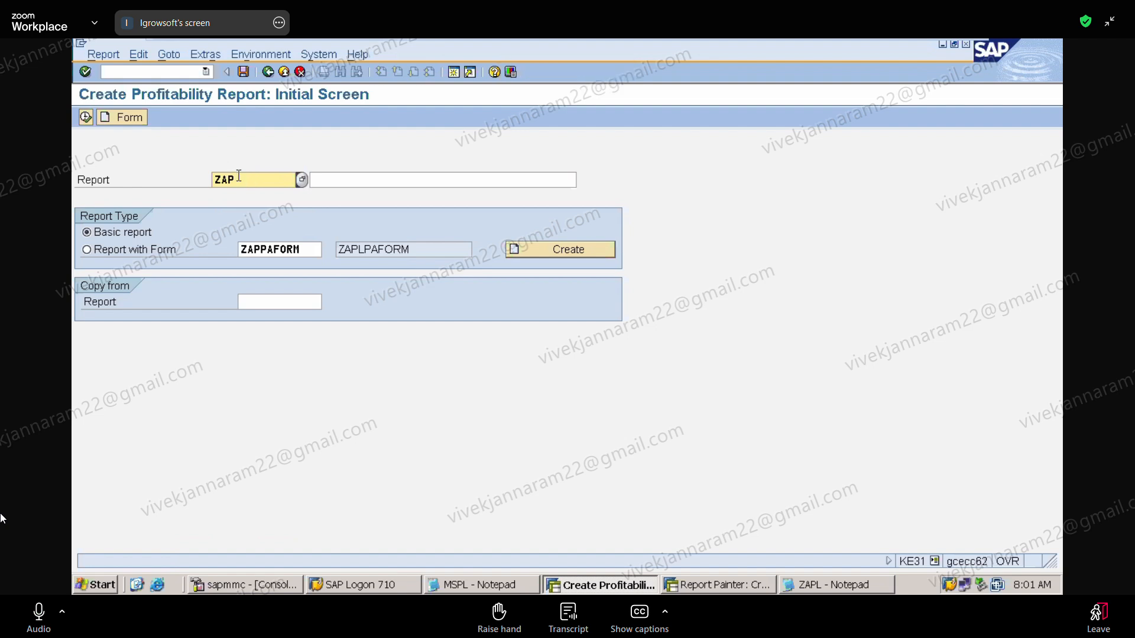
{"action": "type", "text": "LPAR"}
{"action": "type", "text": "EPORT"}
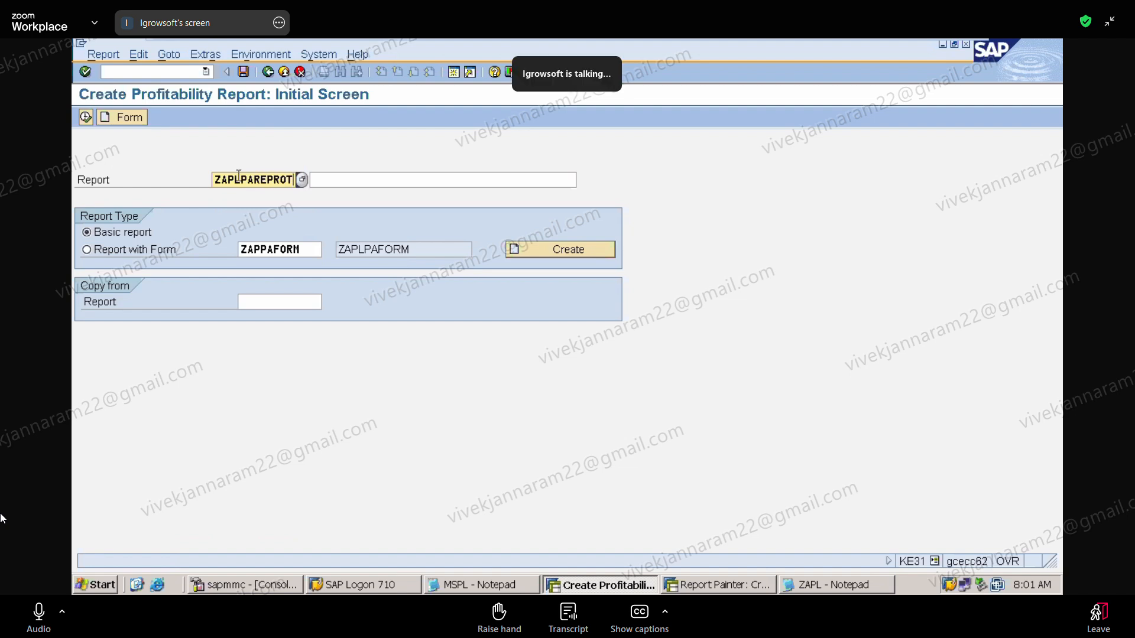
{"action": "key", "text": "BackSpace"}
{"action": "key", "text": "BackSpace"}
{"action": "key", "text": "BackSpace"}
{"action": "type", "text": "ORT"}
Enter ZAPL PA REPORT as the report description
{"action": "left_click", "coordinate": [331, 182]}
{"action": "type", "text": "ZAPL"}
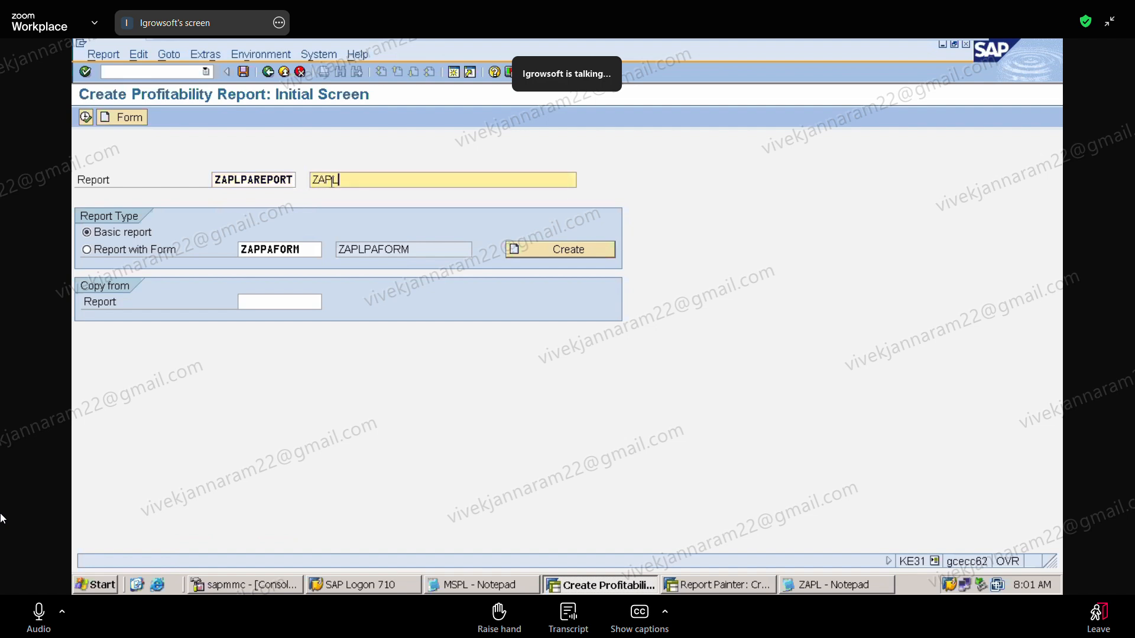
{"action": "type", "text": " PA REPORT"}
Select Report with Form using ZAPPAFORM and try to create the report
{"action": "left_click", "coordinate": [92, 250]}
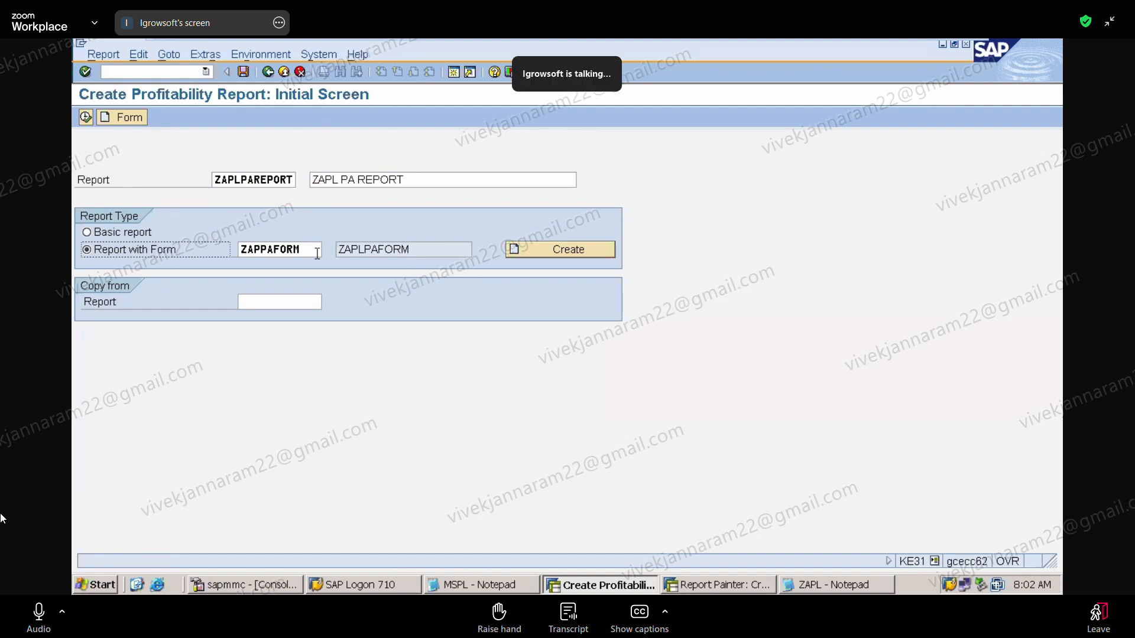
{"action": "left_click", "coordinate": [571, 251]}
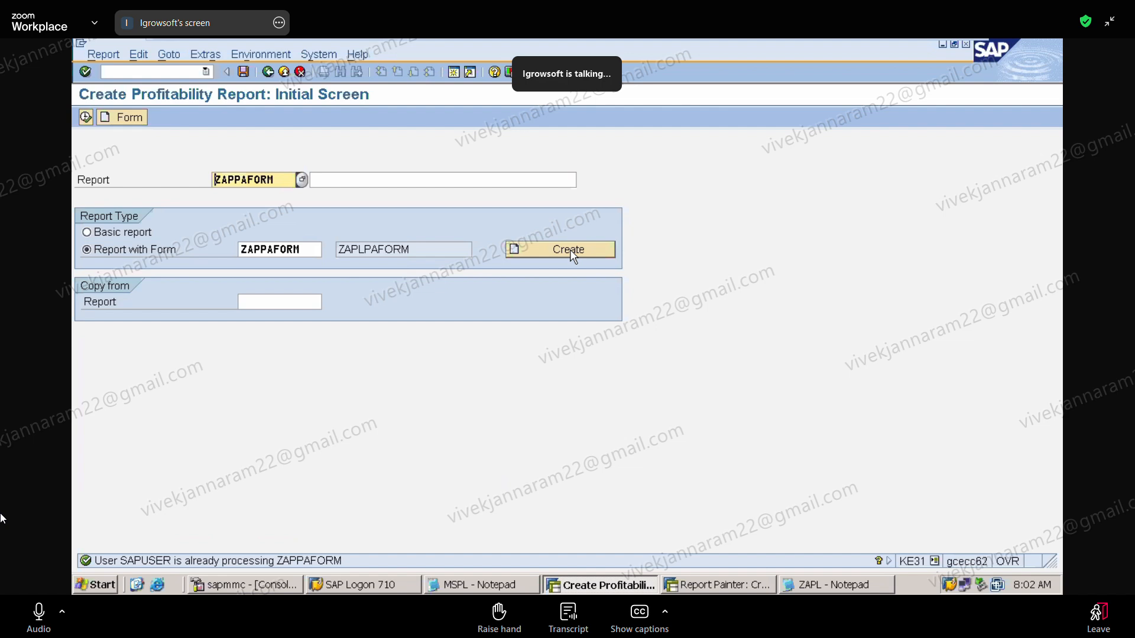
Close the Report Painter session holding form ZAPPAFORM and continue creating the form report under the name ZAPPAFORM
{"action": "left_click", "coordinate": [751, 585]}
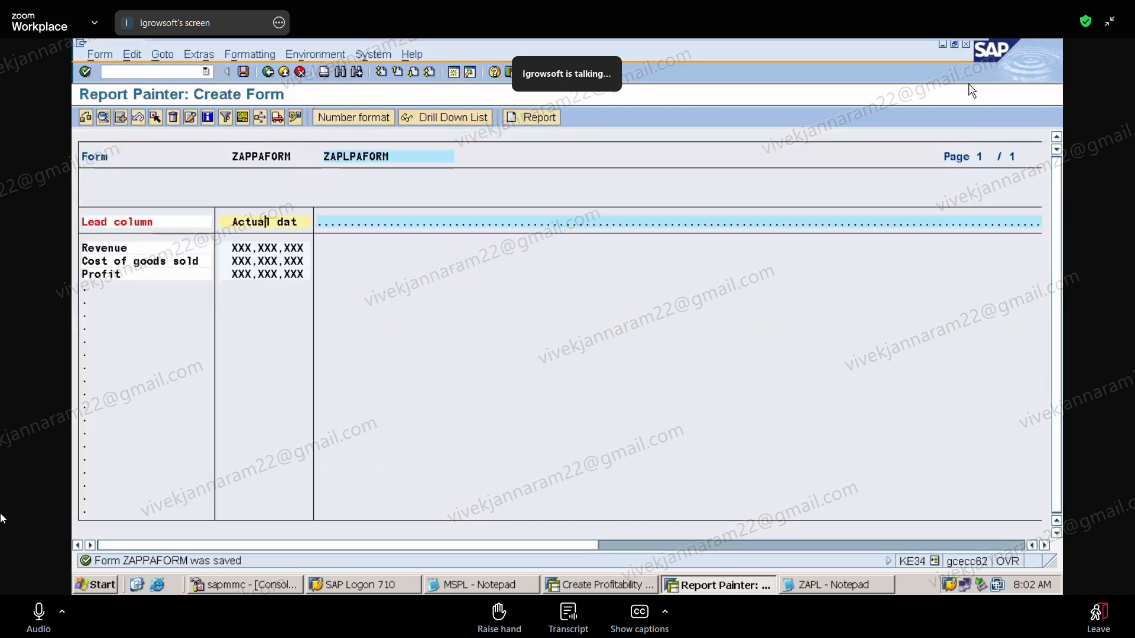
{"action": "left_click", "coordinate": [965, 44]}
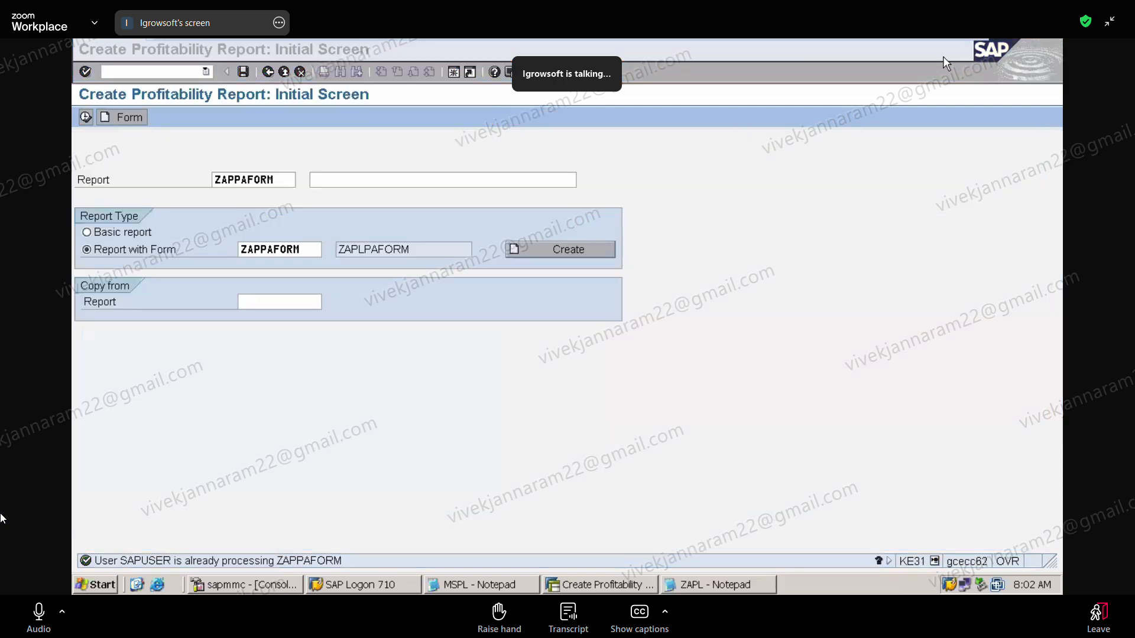
{"action": "left_click", "coordinate": [797, 301]}
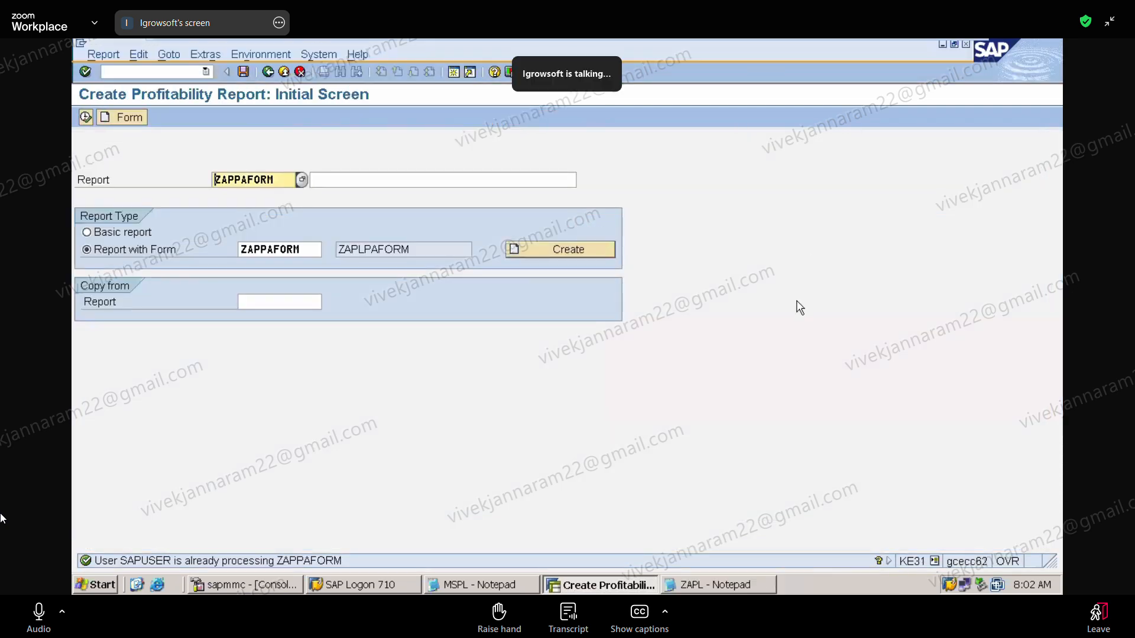
{"action": "key", "text": "Return"}
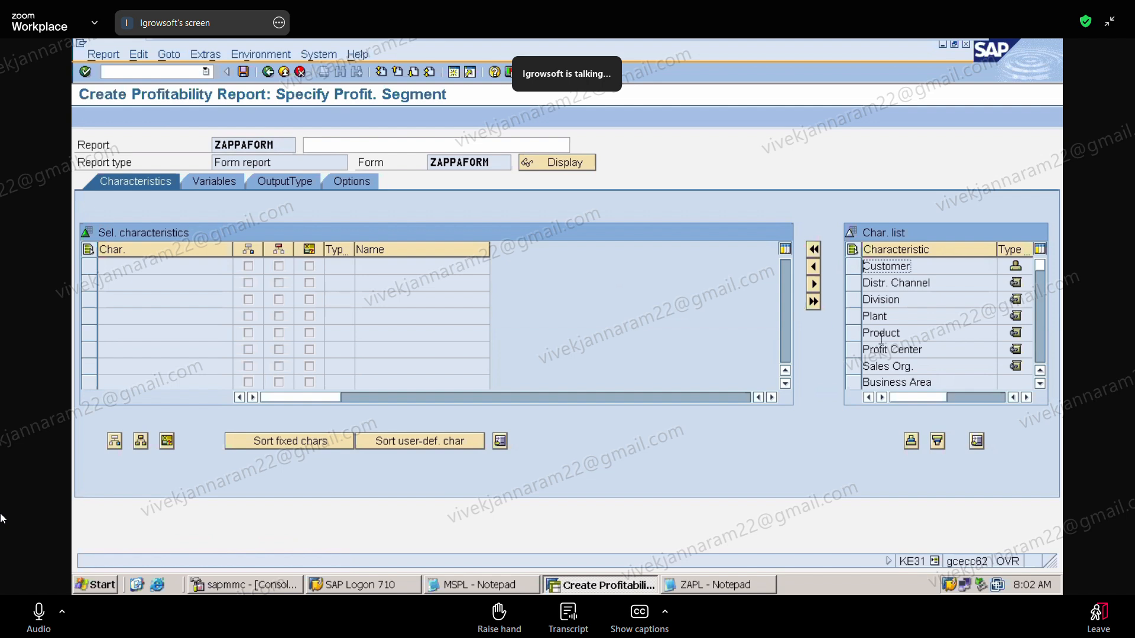
Add Customer, Distr. Channel, Division, Plant, Product and Sales Org. to the report's selected characteristics
{"action": "left_click", "coordinate": [854, 271]}
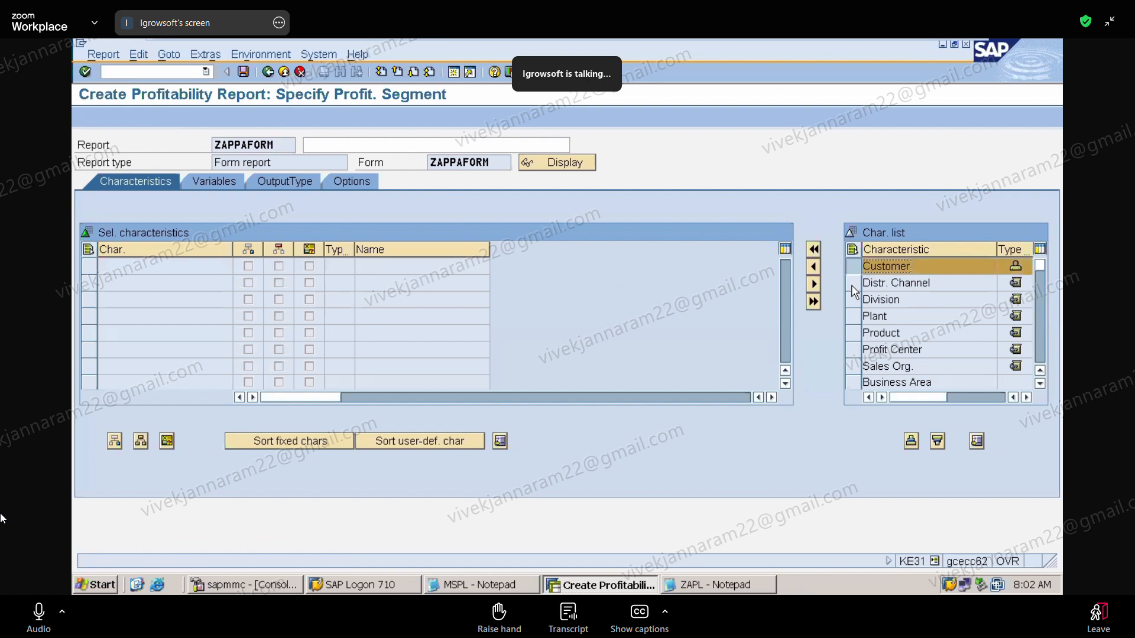
{"action": "left_click_drag", "start_coordinate": [854, 290], "coordinate": [854, 336]}
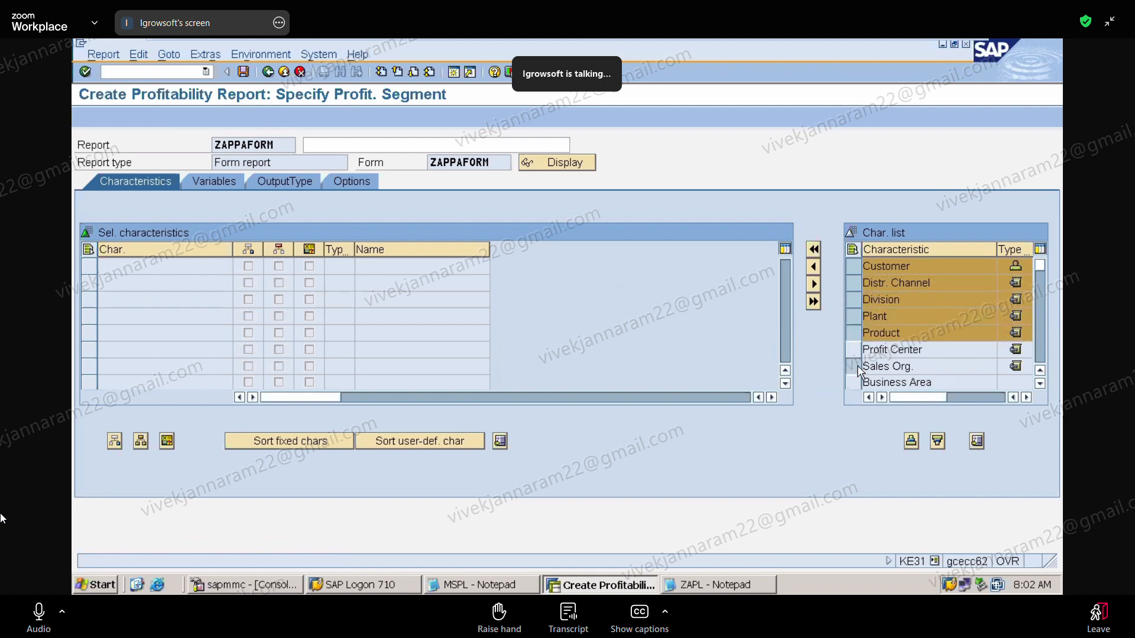
{"action": "left_click", "coordinate": [857, 365], "text": "ctrl"}
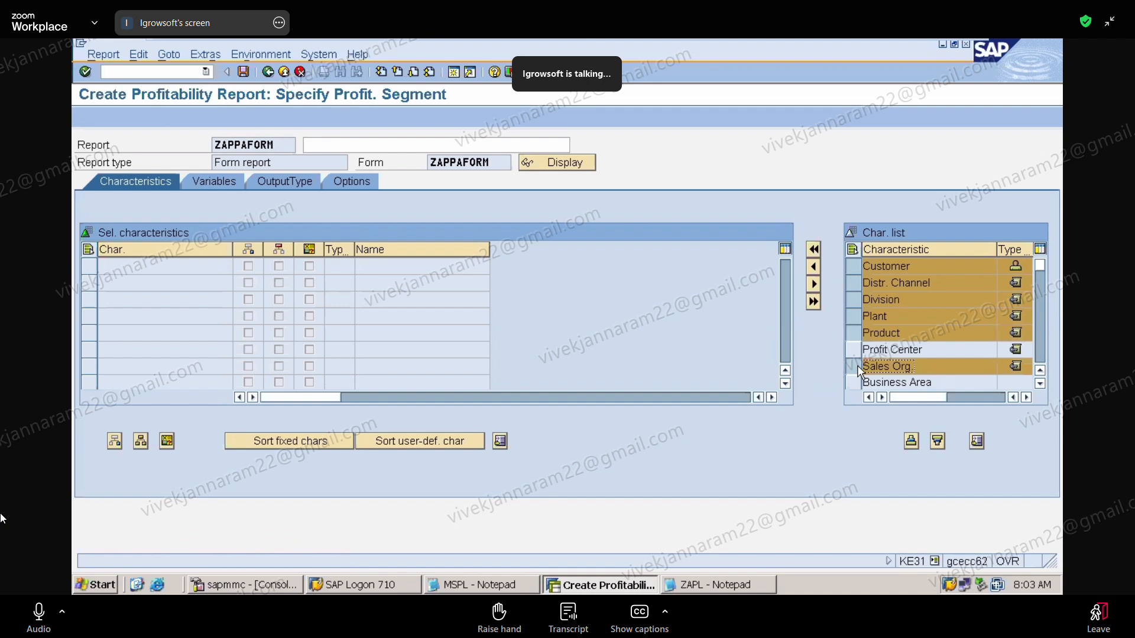
{"action": "left_click", "coordinate": [814, 269]}
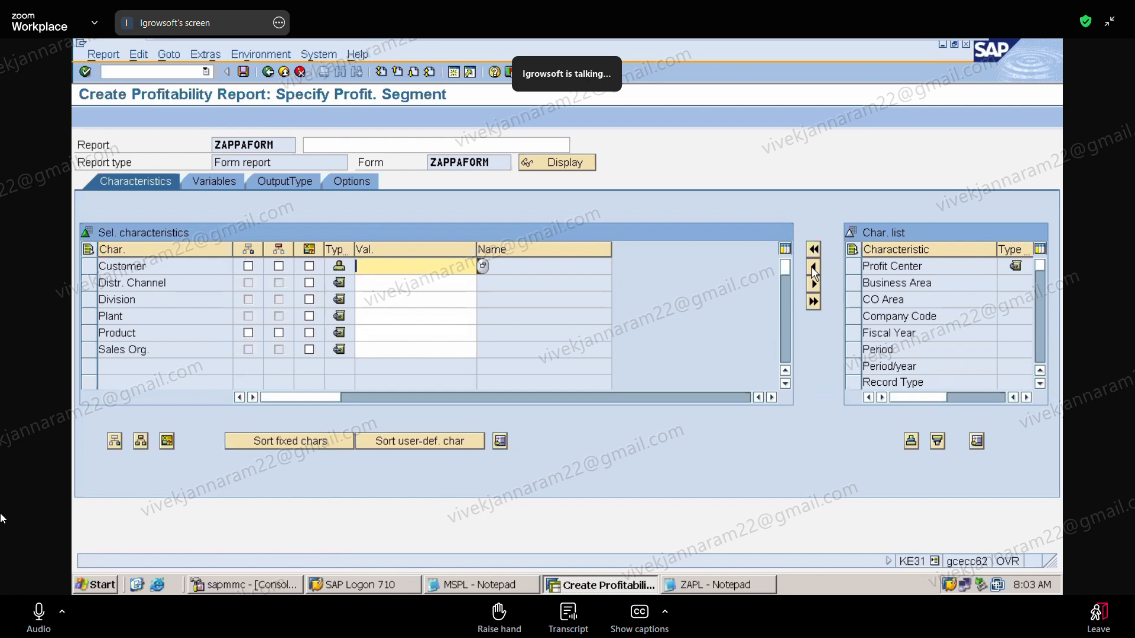
Check the report's variables and set its output type to Classic drilldown after trying the other output options
{"action": "left_click", "coordinate": [220, 183]}
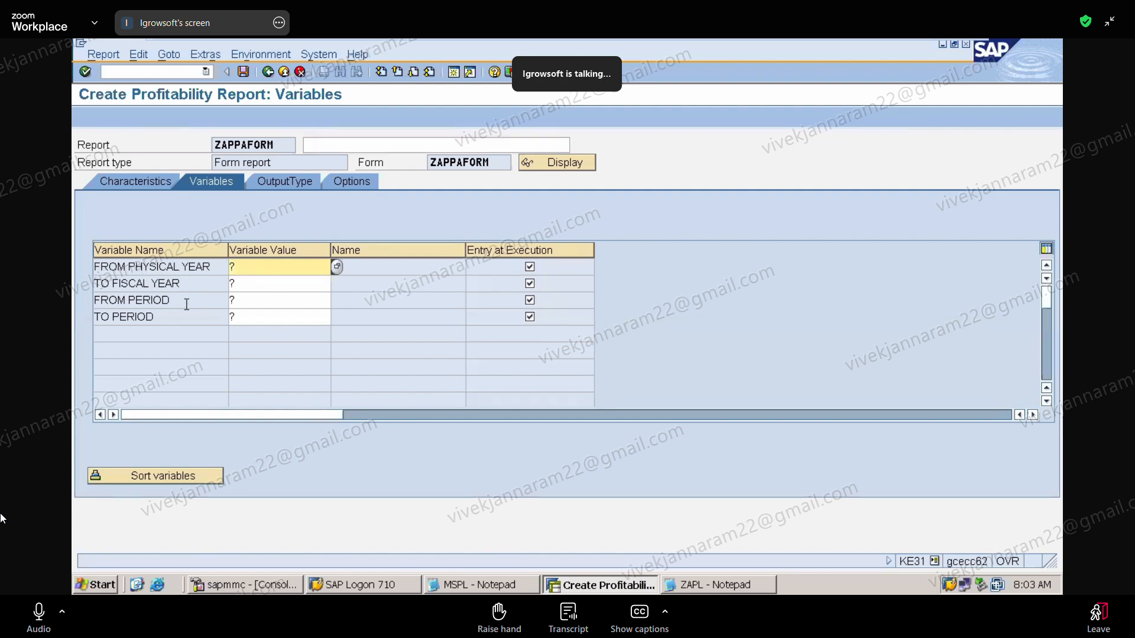
{"action": "left_click", "coordinate": [292, 178]}
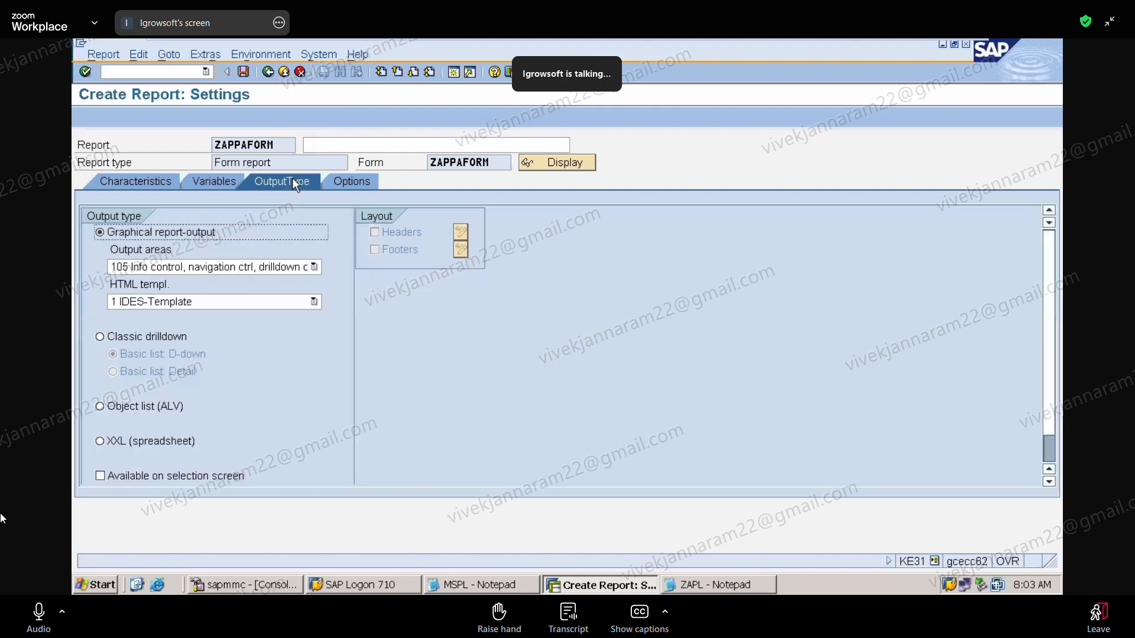
{"action": "left_click", "coordinate": [117, 342]}
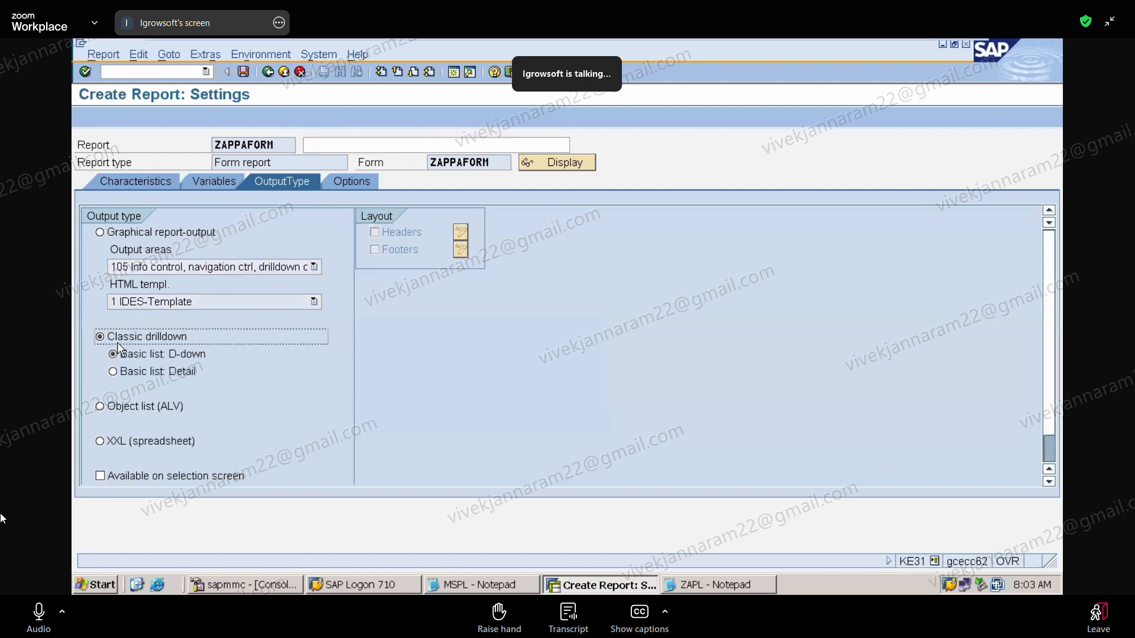
{"action": "left_click", "coordinate": [110, 414]}
{"action": "left_click", "coordinate": [107, 441]}
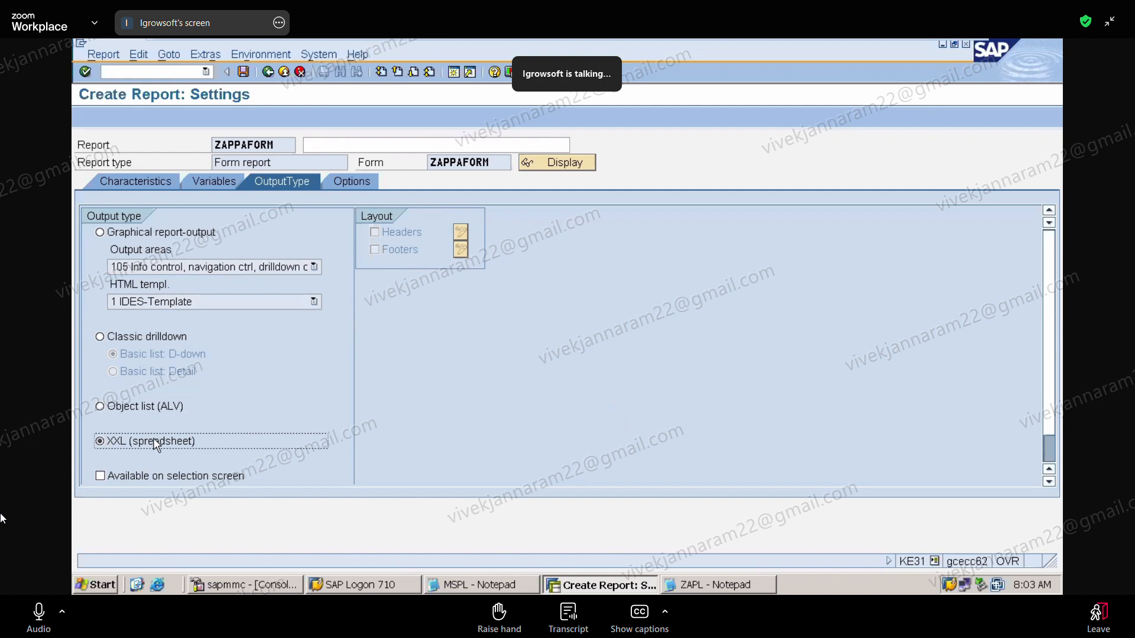
{"action": "left_click", "coordinate": [103, 236]}
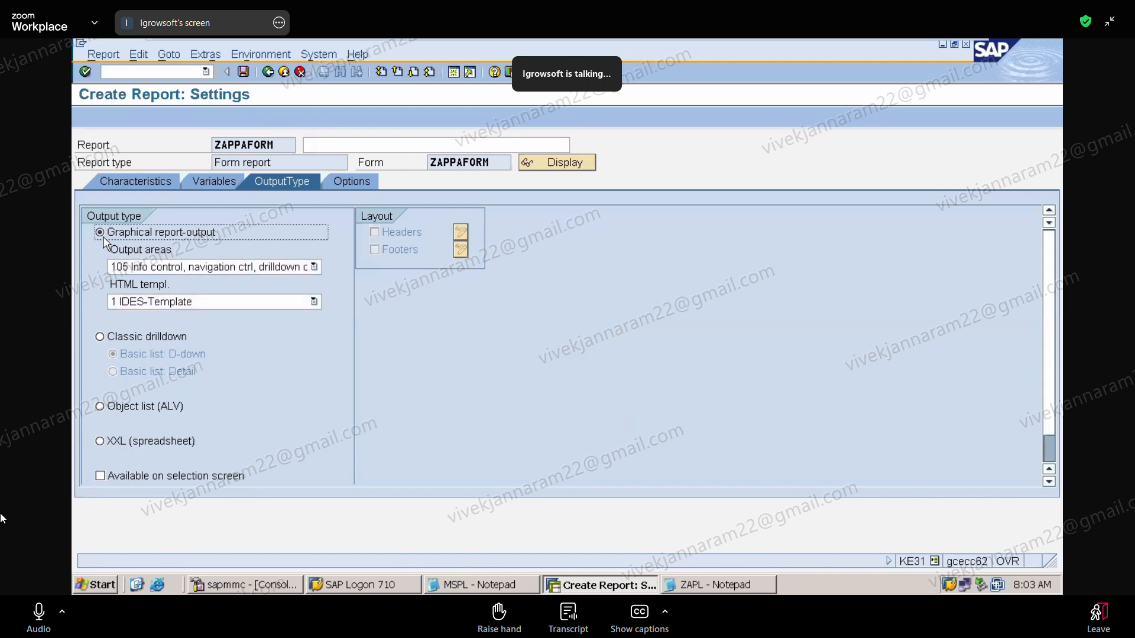
{"action": "left_click", "coordinate": [101, 336]}
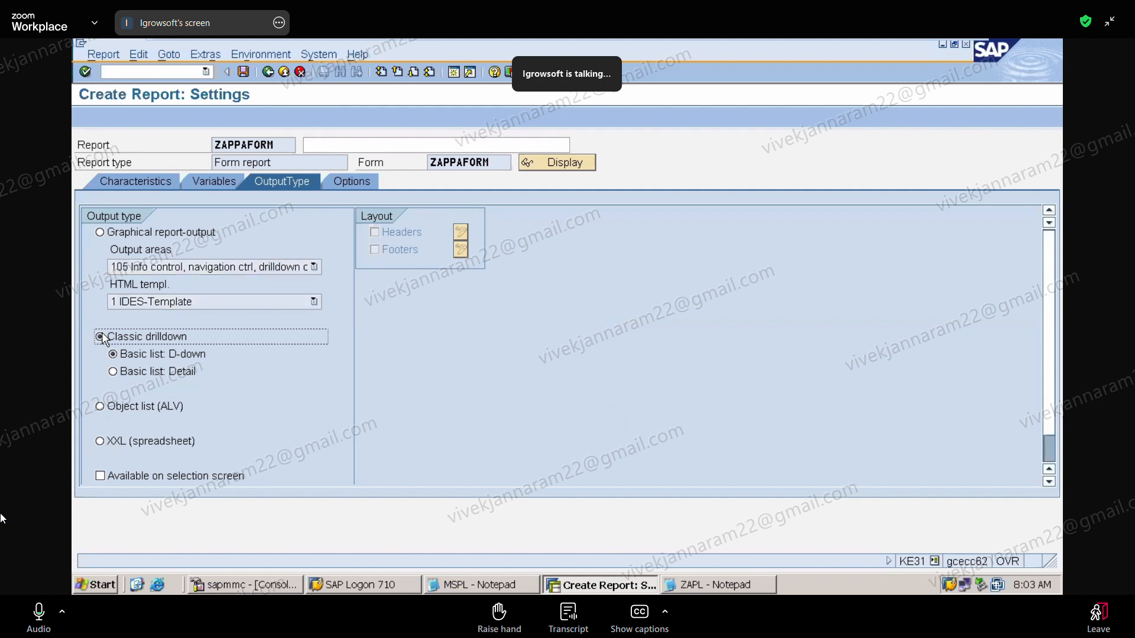
Make the output type available on the selection screen and save the report without a hierarchy for Customer and Product
{"action": "left_click", "coordinate": [104, 476]}
{"action": "left_click", "coordinate": [100, 475]}
{"action": "left_click", "coordinate": [101, 476]}
{"action": "left_click", "coordinate": [354, 181]}
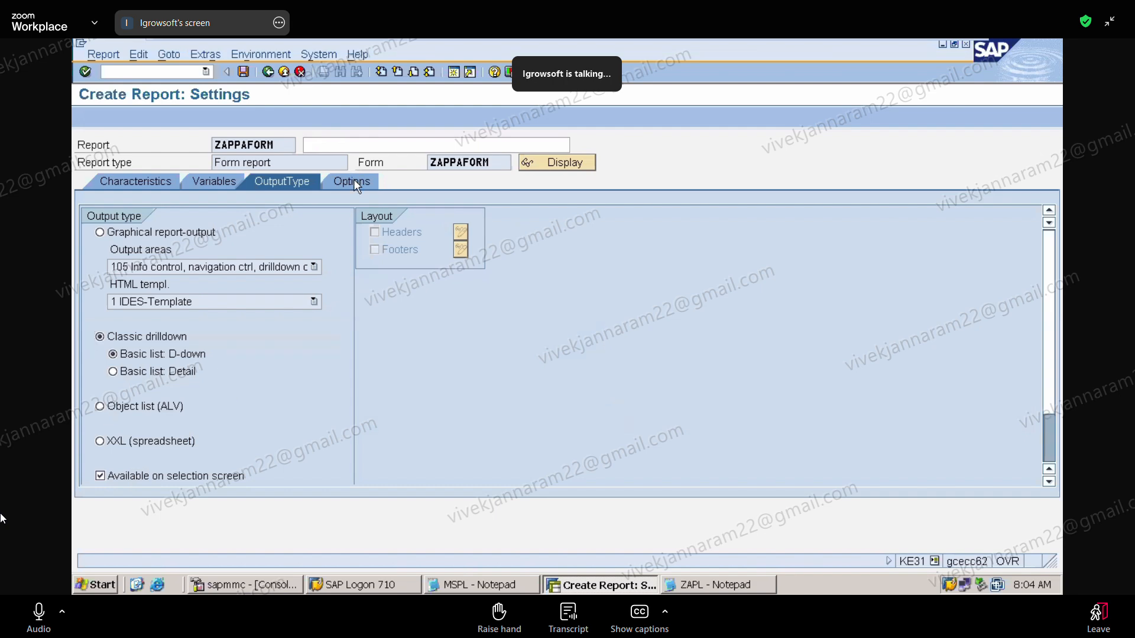
{"action": "left_click", "coordinate": [306, 183]}
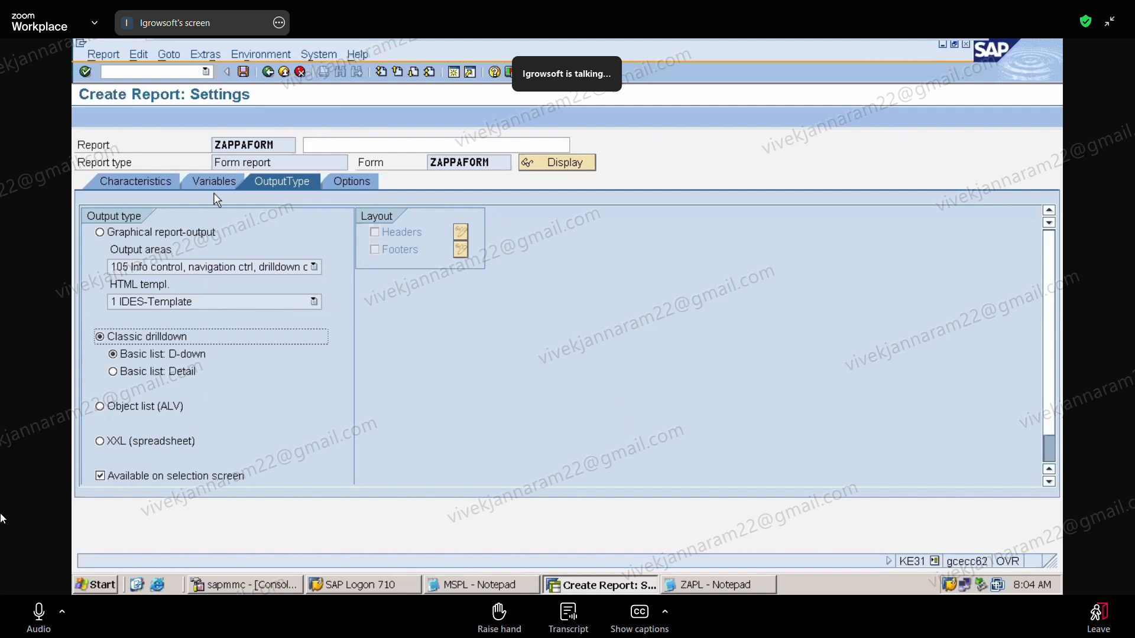
{"action": "left_click", "coordinate": [243, 72]}
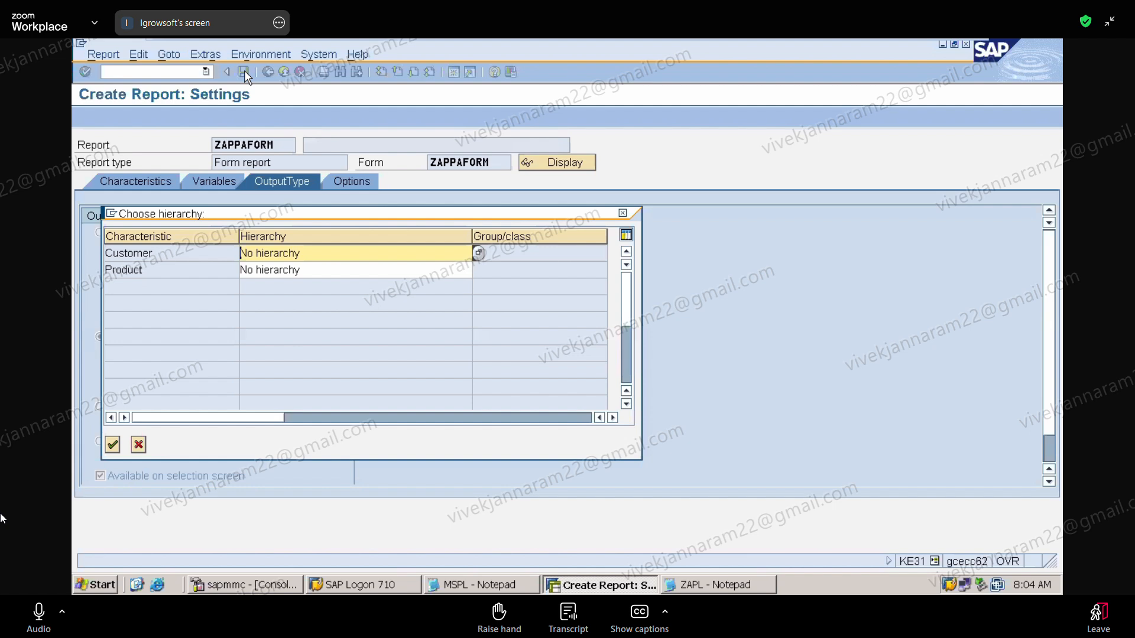
{"action": "left_click", "coordinate": [112, 443]}
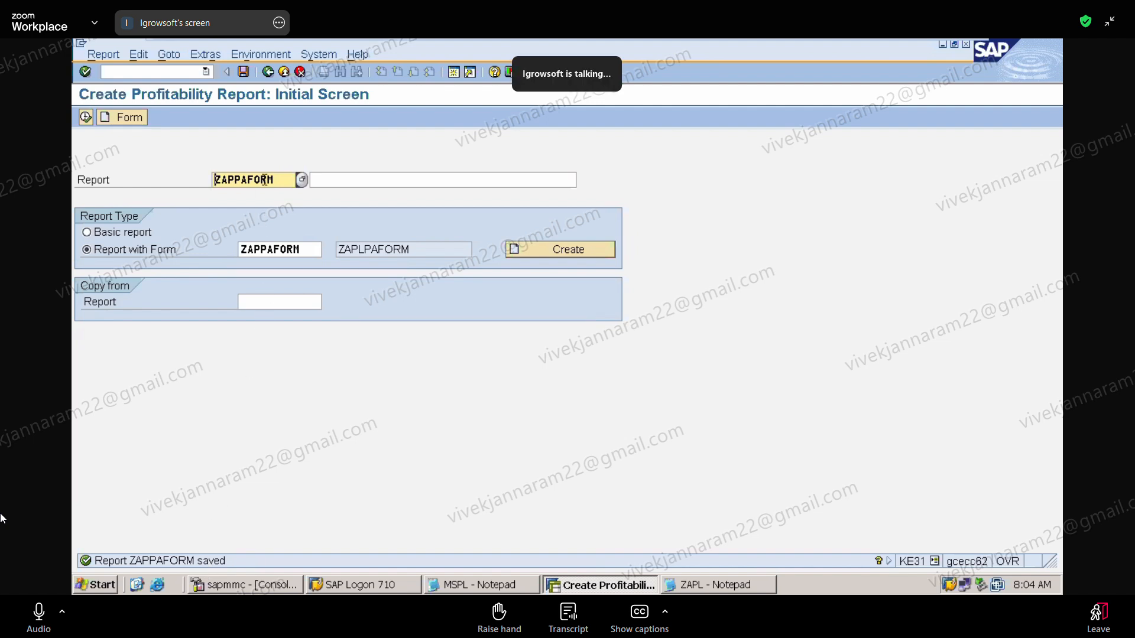
{"action": "left_click", "coordinate": [147, 69]}
{"action": "type", "text": "/NK"}
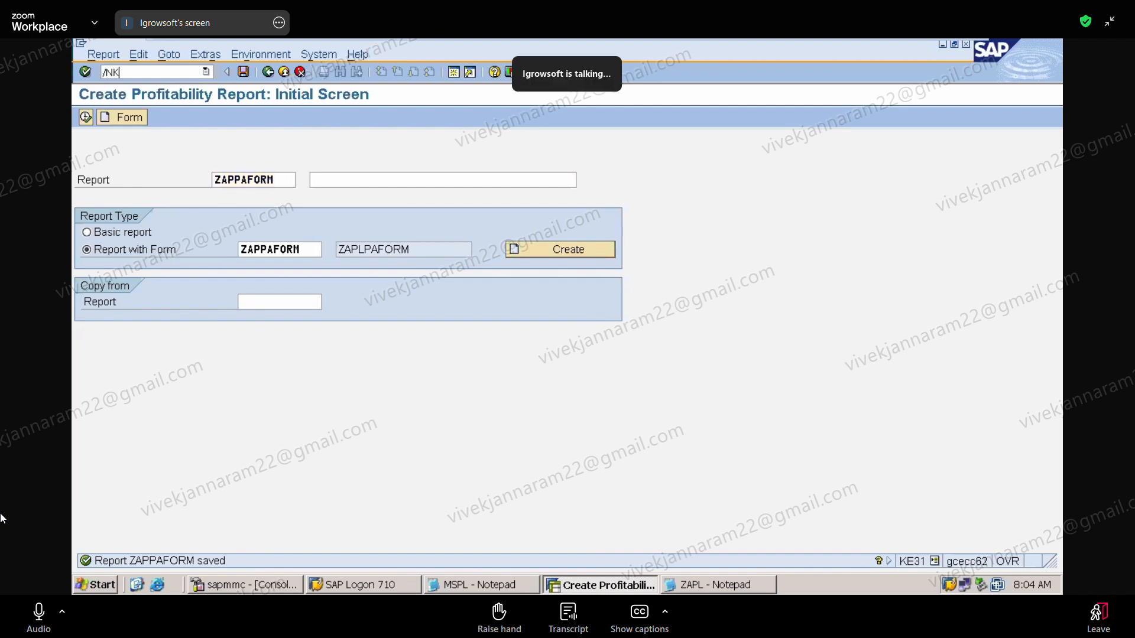
{"action": "type", "text": "E31"}
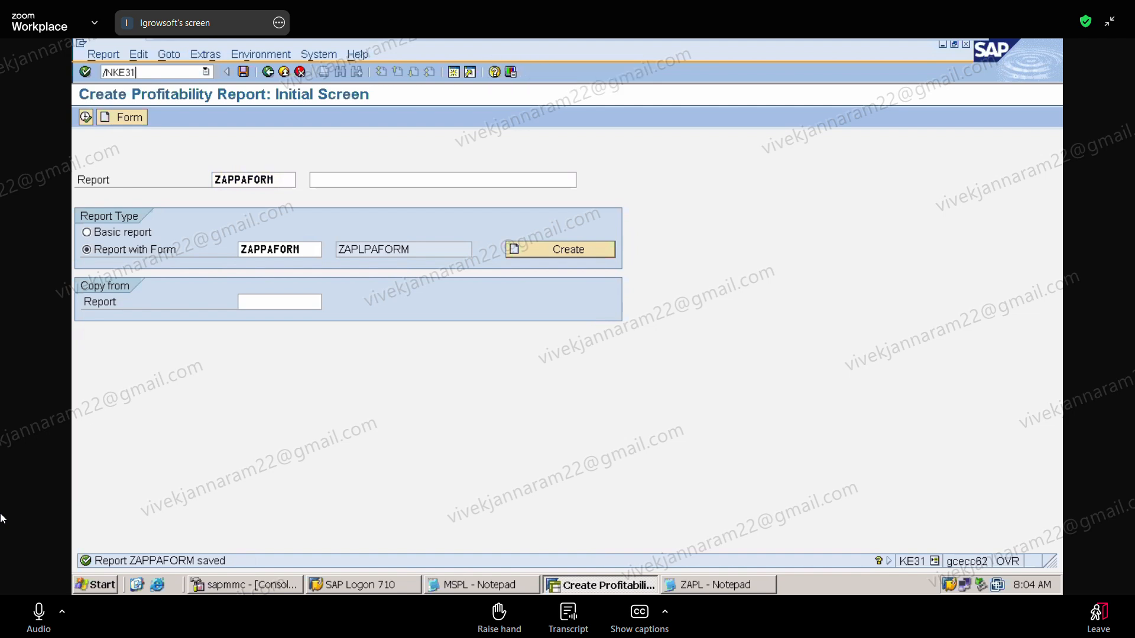
{"action": "key", "text": "Return"}
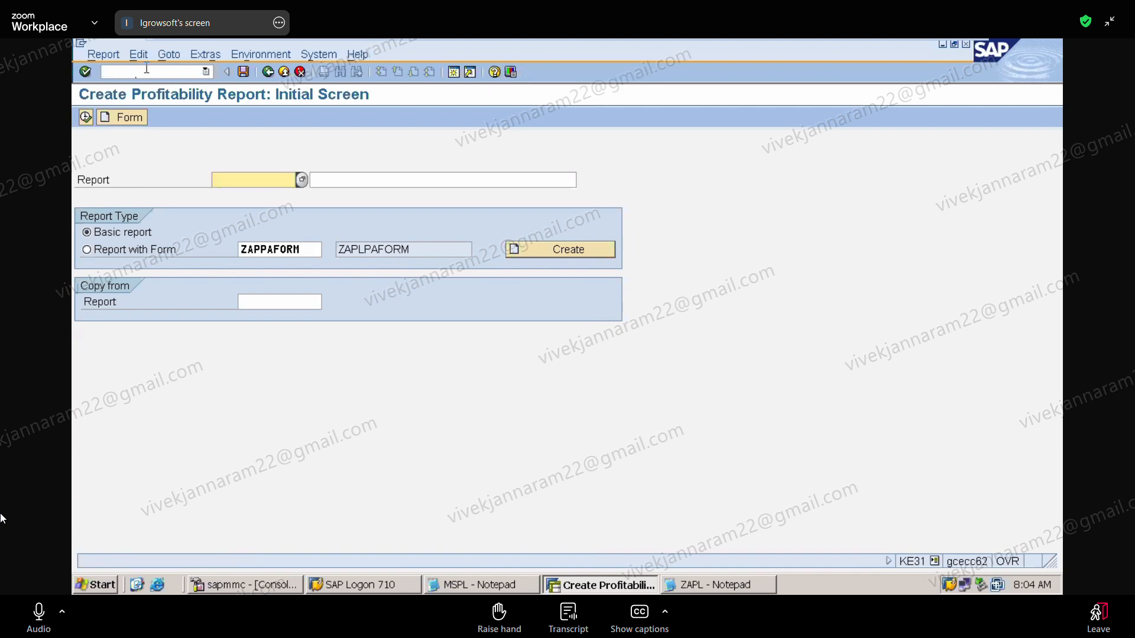
{"action": "type", "text": "/NKE32"}
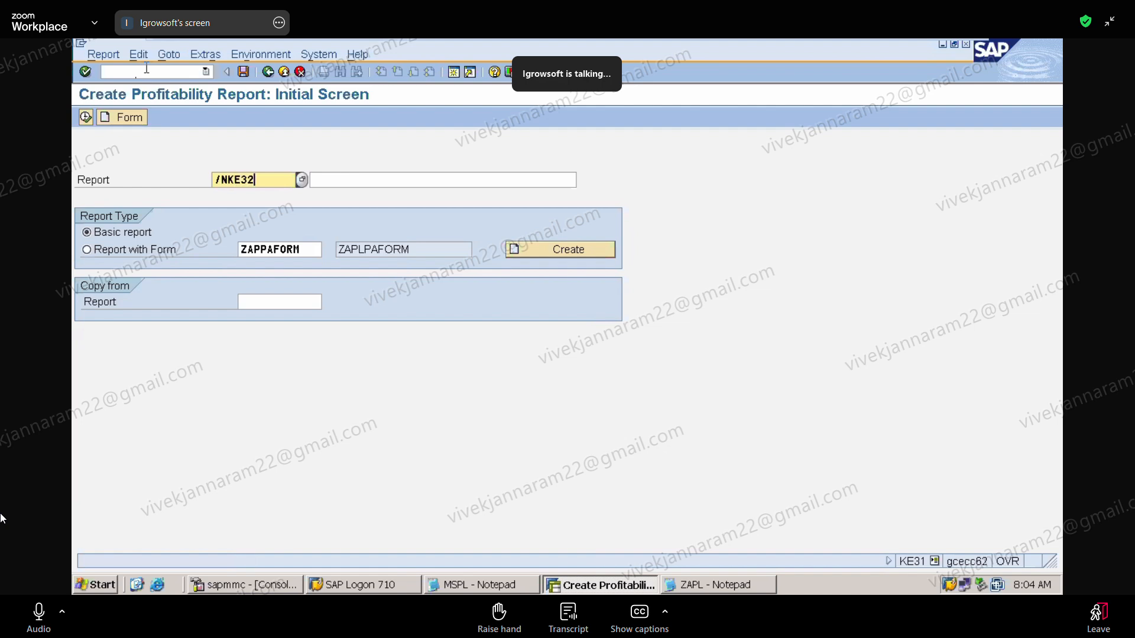
{"action": "key", "text": "Return"}
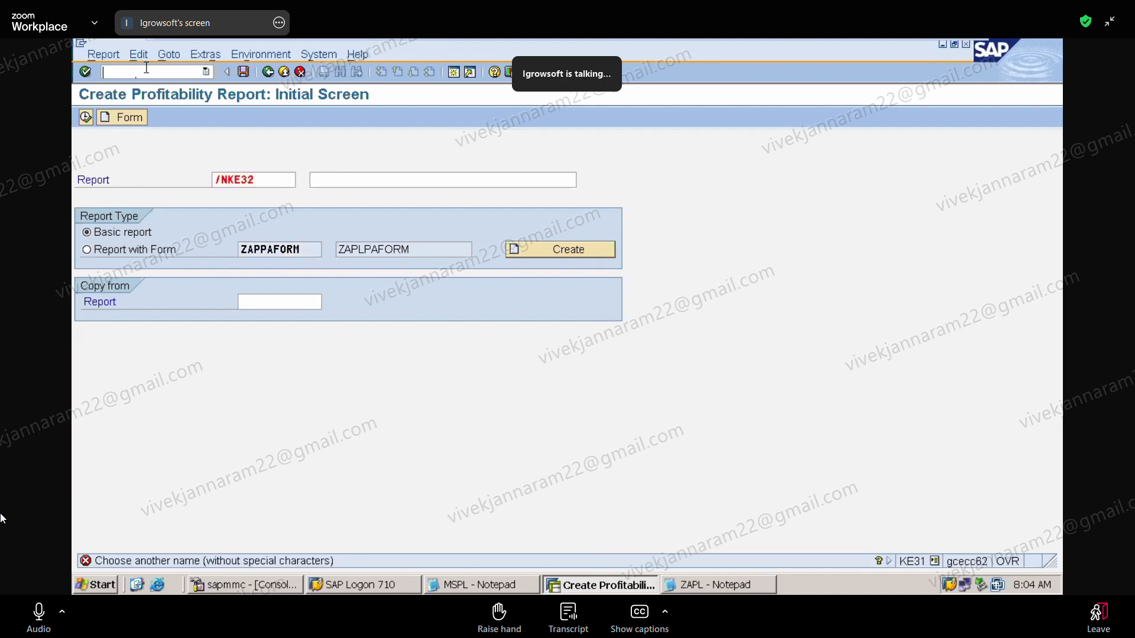
Open transaction KE32, load report ZAPPAFORM and switch it from change to display mode
{"action": "left_click", "coordinate": [147, 69]}
{"action": "type", "text": "/NKE32"}
{"action": "key", "text": "Return"}
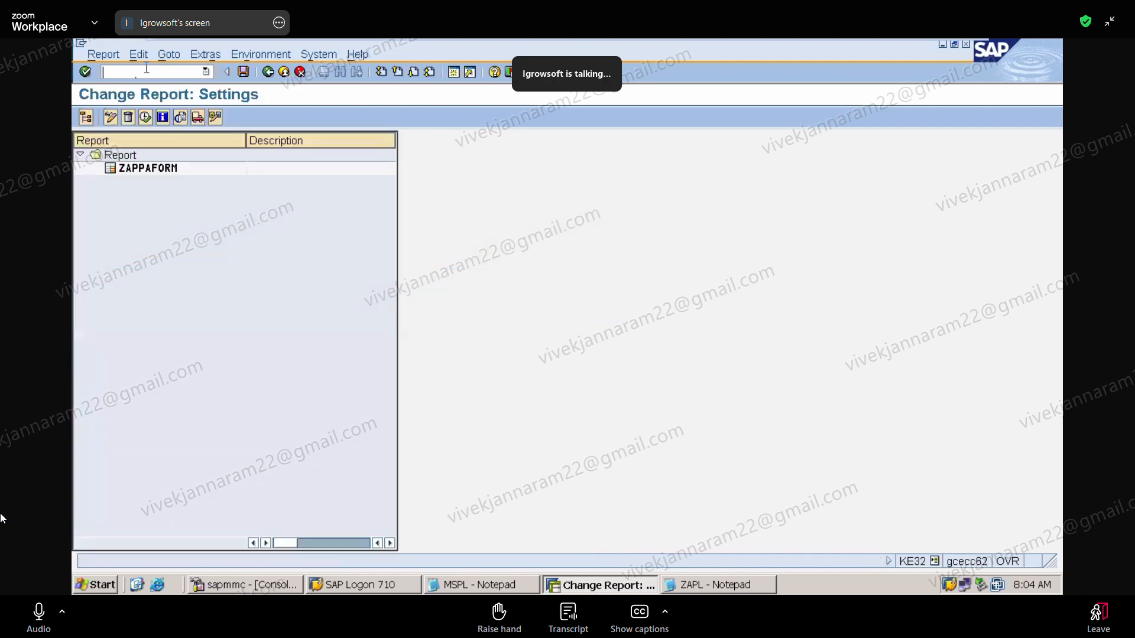
{"action": "double_click", "coordinate": [154, 173]}
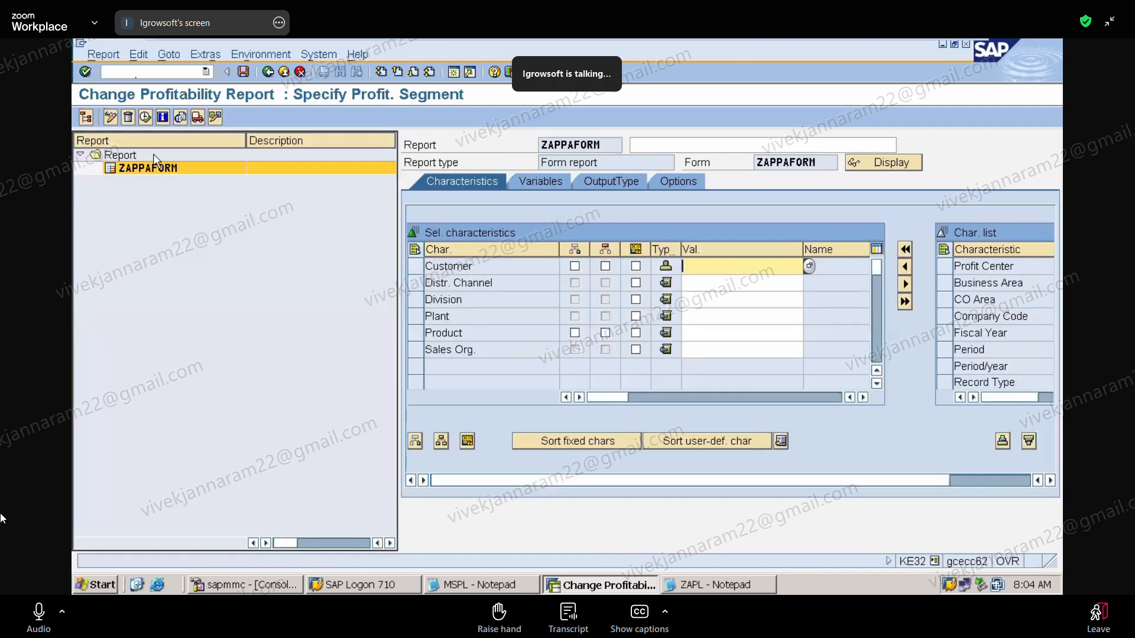
{"action": "left_click", "coordinate": [112, 115]}
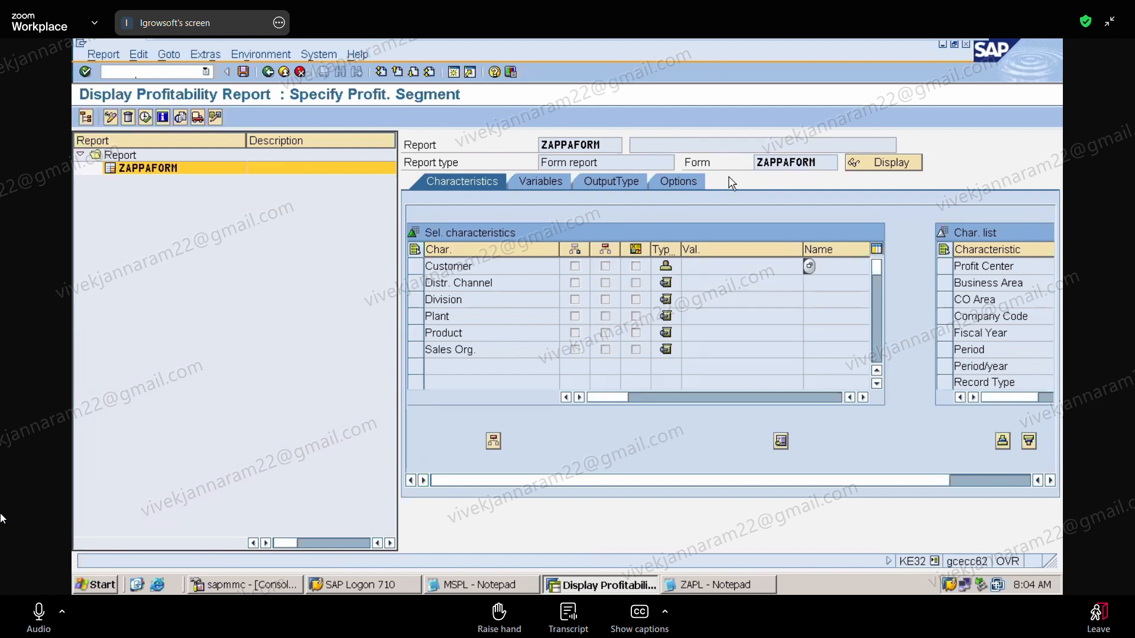
{"action": "left_click", "coordinate": [607, 144]}
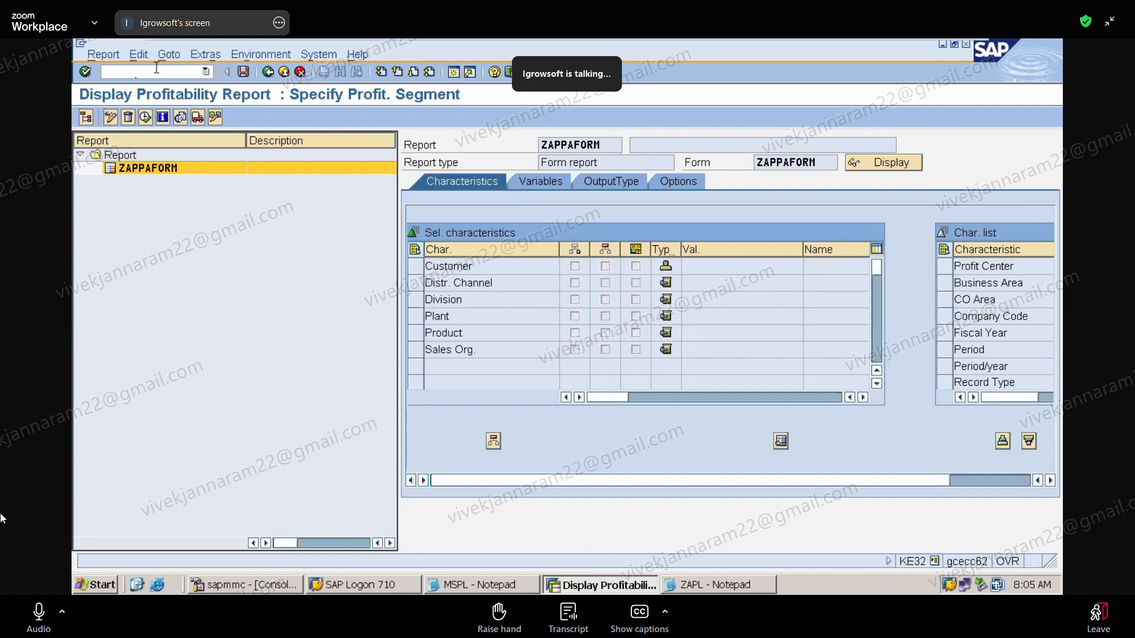
Go to transaction KE31, pick the existing report ZAPPAFORM as a Report with Form and execute it
{"action": "type", "text": "/NKE31"}
{"action": "key", "text": "Return"}
{"action": "left_click", "coordinate": [237, 175]}
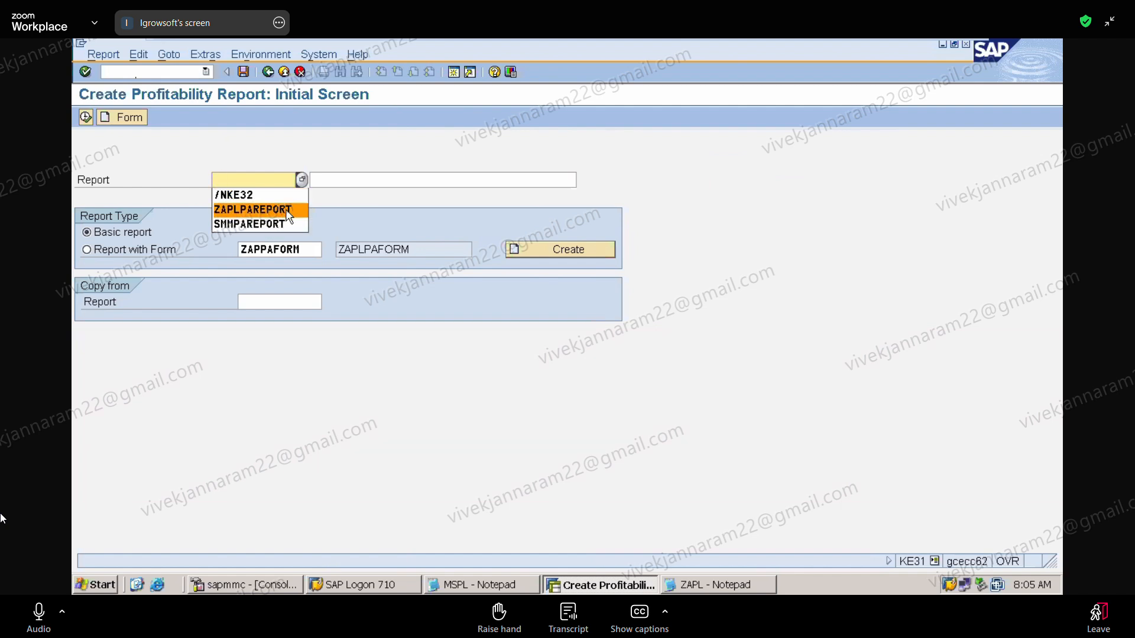
{"action": "left_click", "coordinate": [281, 185]}
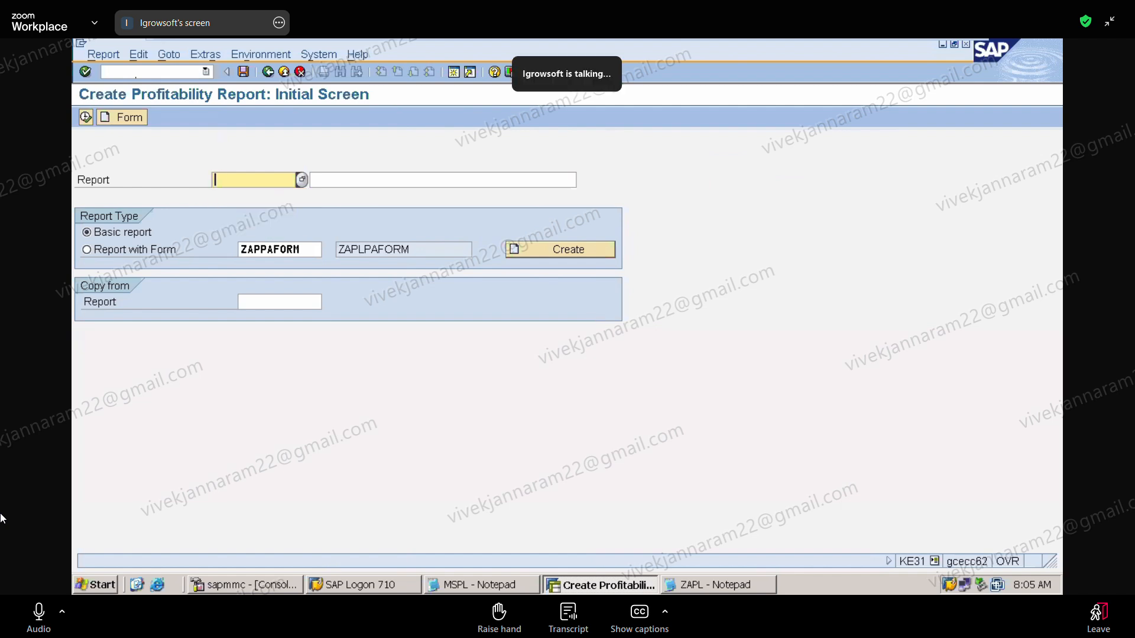
{"action": "type", "text": "ZA"}
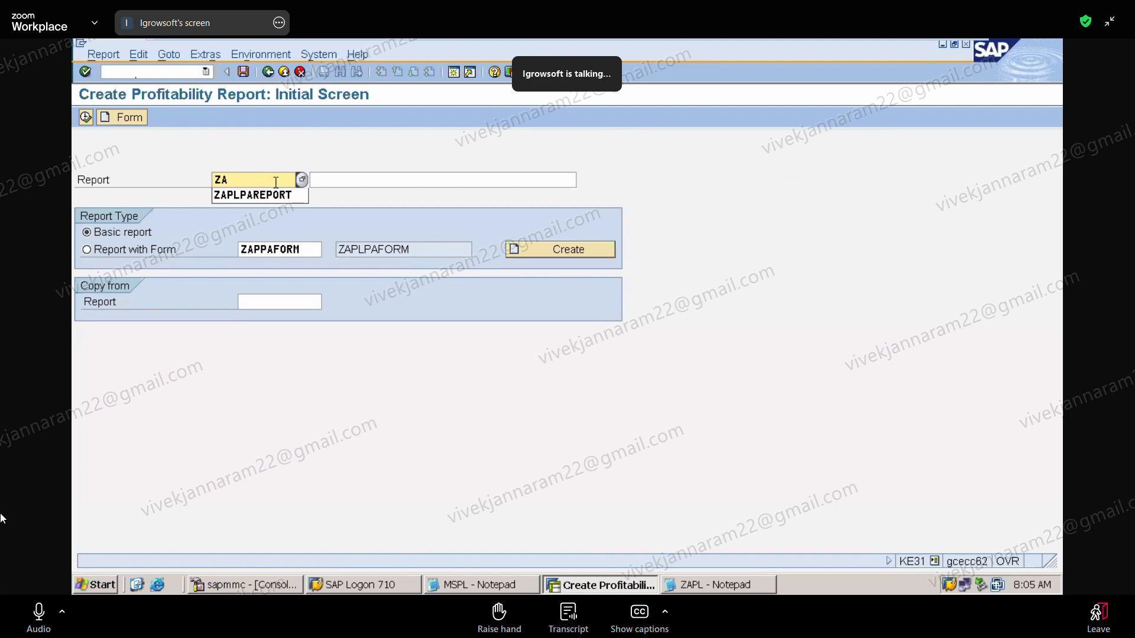
{"action": "key", "text": "BackSpace"}
{"action": "key", "text": "BackSpace"}
{"action": "left_click", "coordinate": [302, 181]}
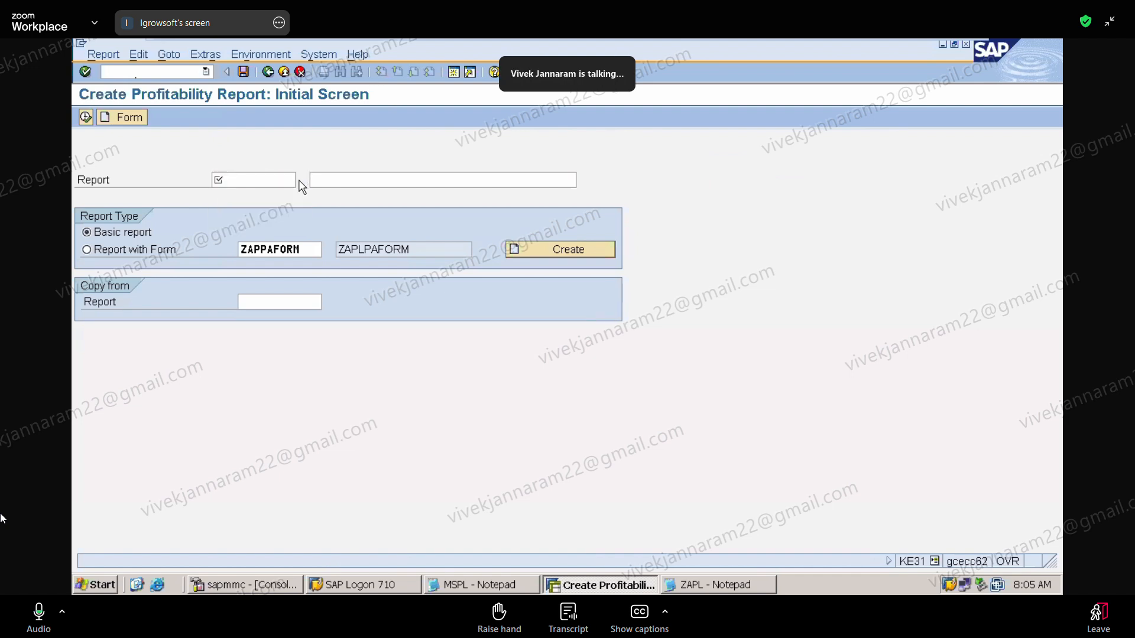
{"action": "left_click", "coordinate": [302, 180]}
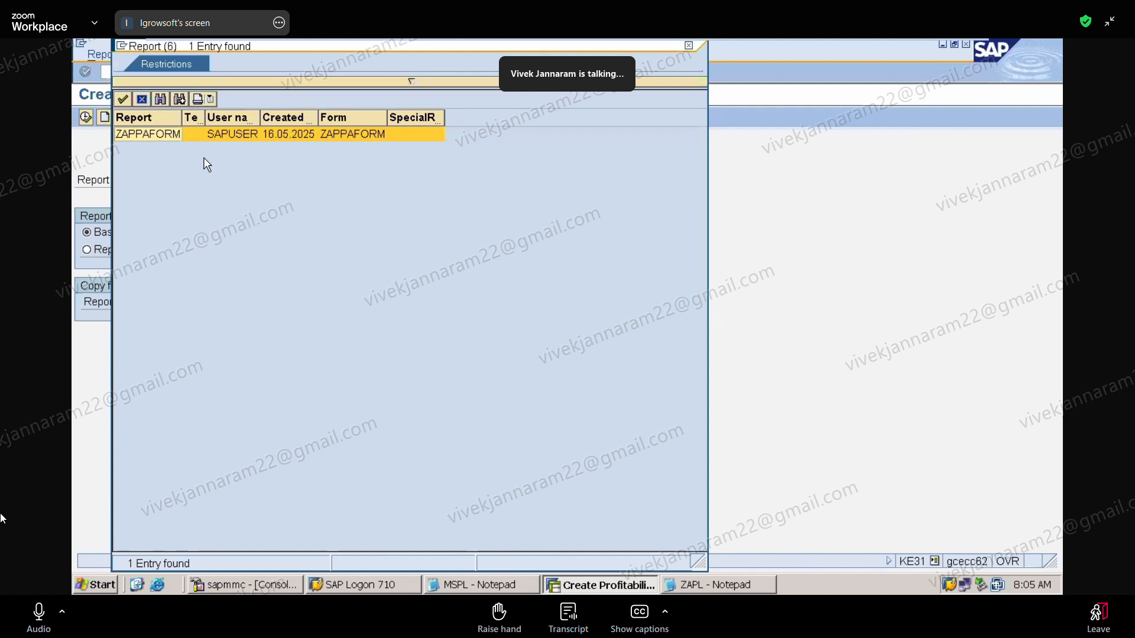
{"action": "double_click", "coordinate": [160, 134]}
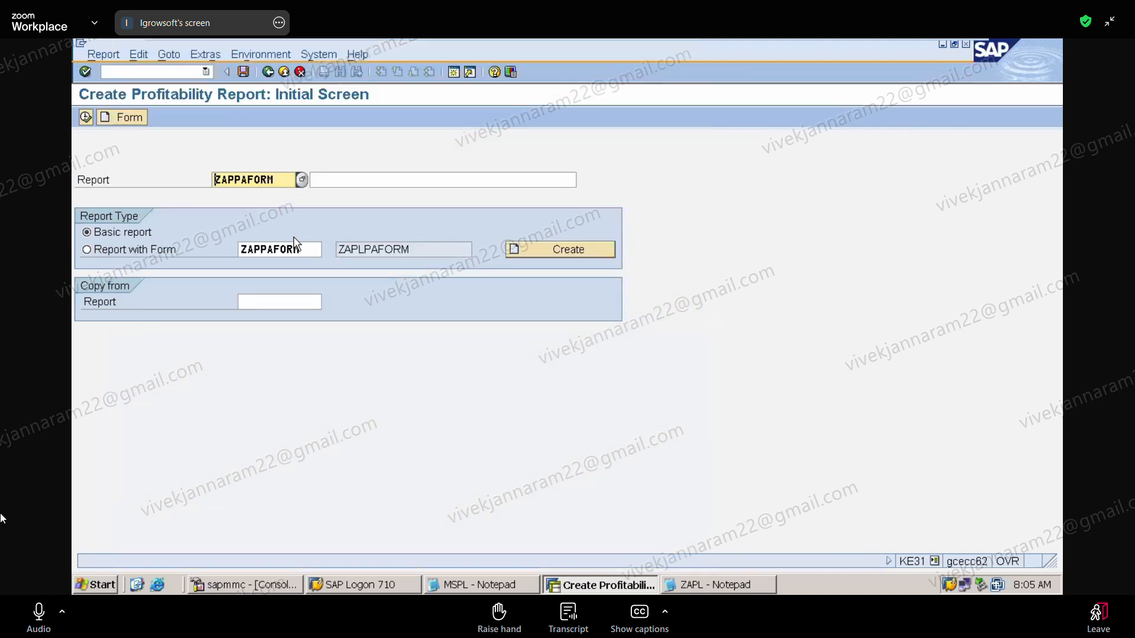
{"action": "left_click", "coordinate": [160, 250]}
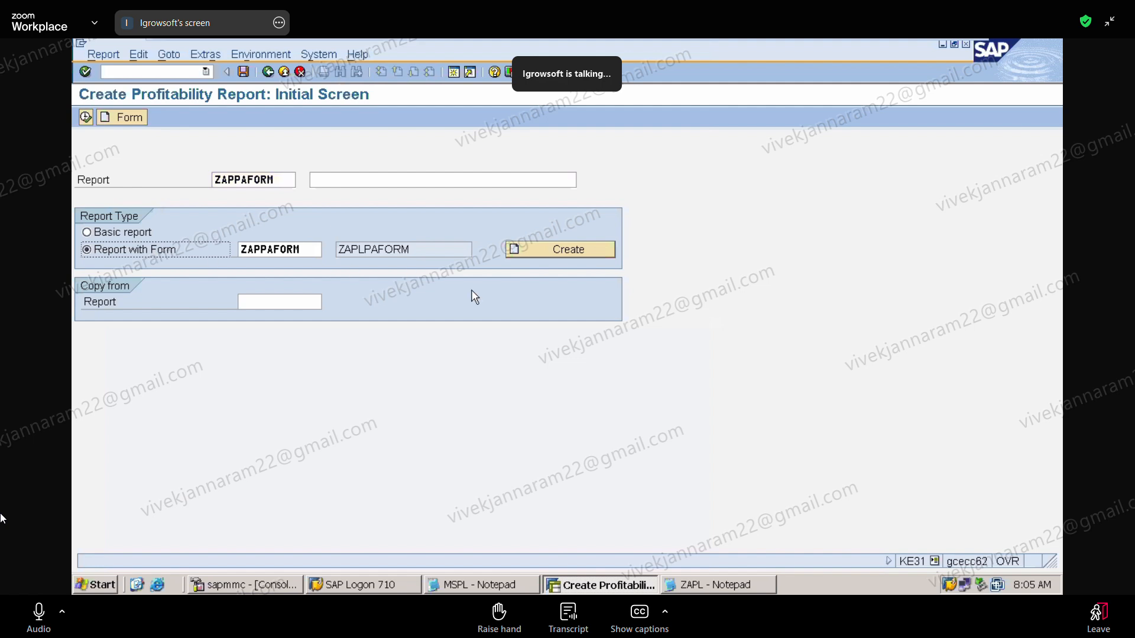
{"action": "left_click", "coordinate": [86, 117]}
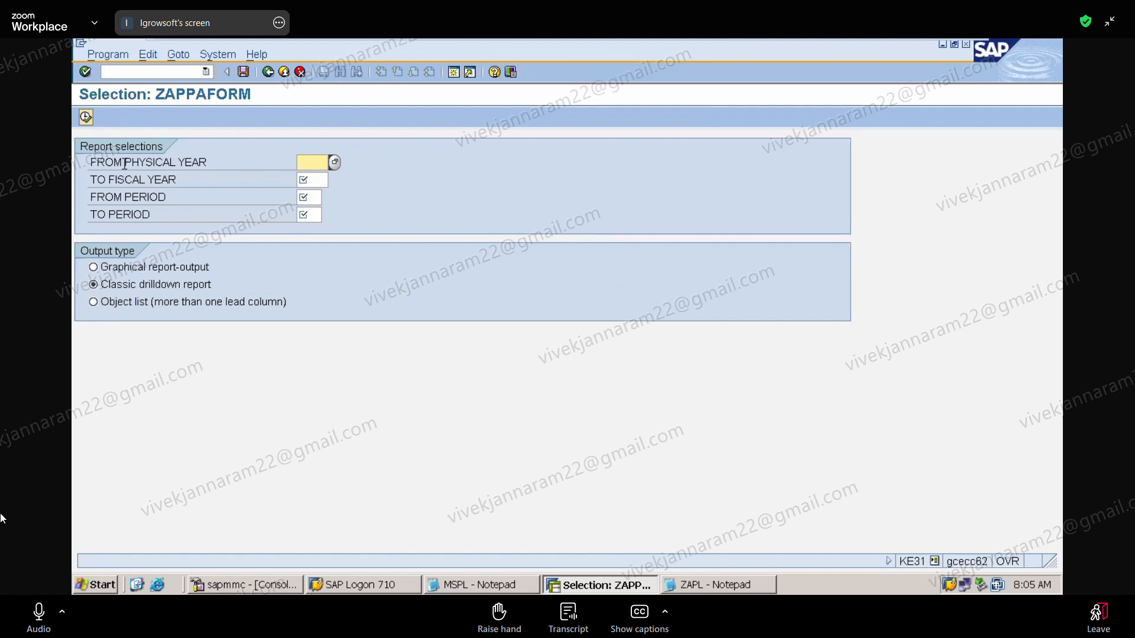
Enter 2025 as the starting year in the report selections
{"action": "left_click_drag", "start_coordinate": [125, 162], "coordinate": [217, 160]}
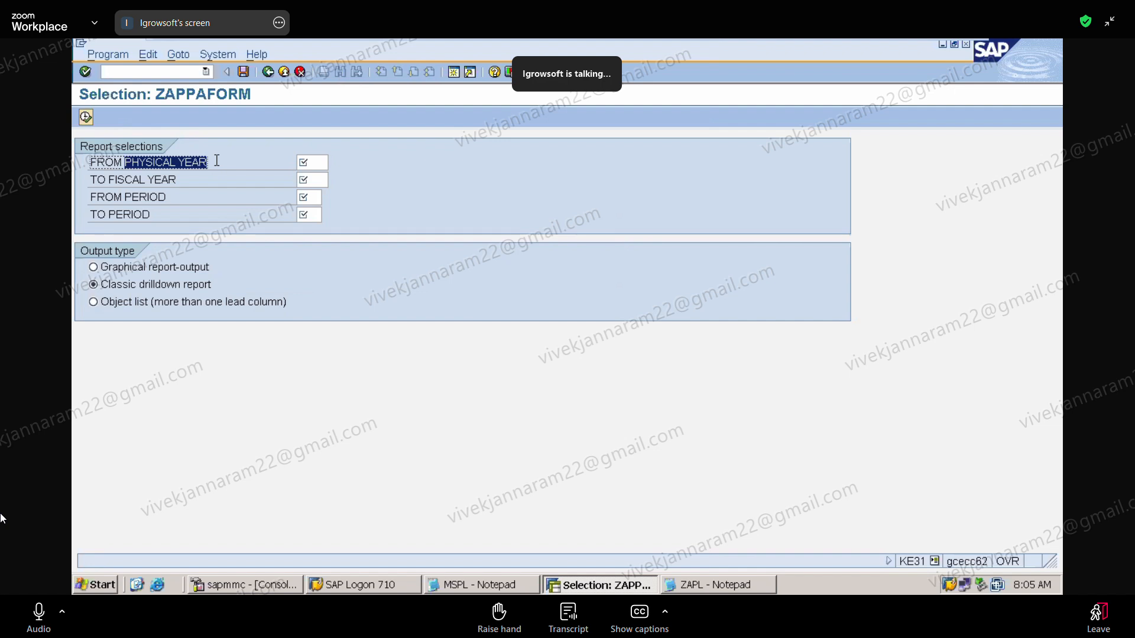
{"action": "left_click", "coordinate": [217, 159]}
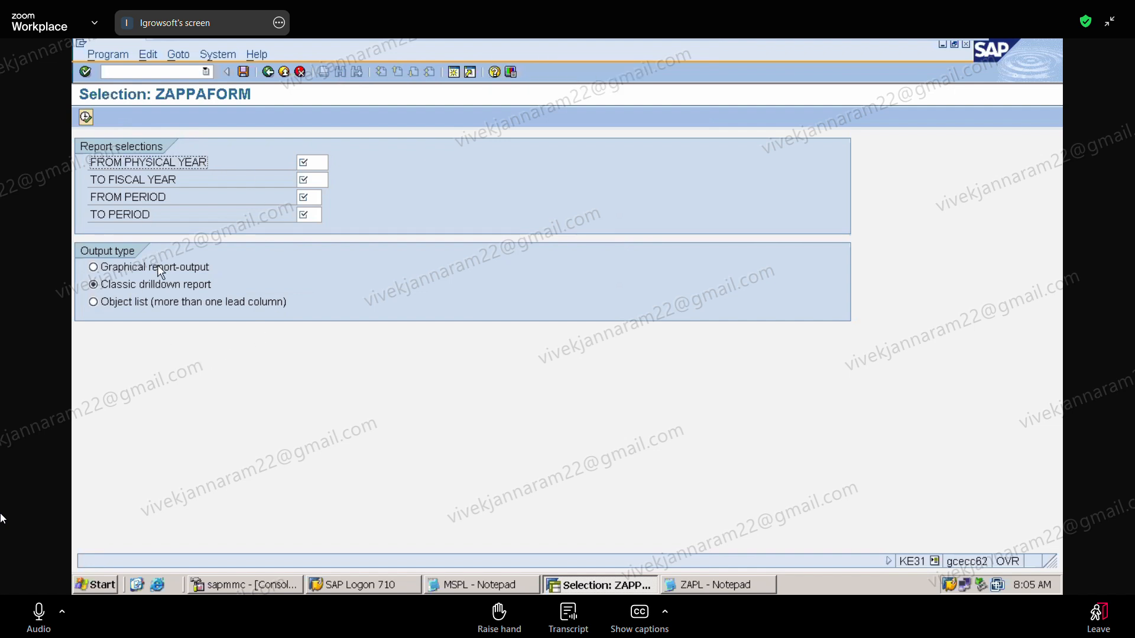
{"action": "left_click", "coordinate": [315, 163]}
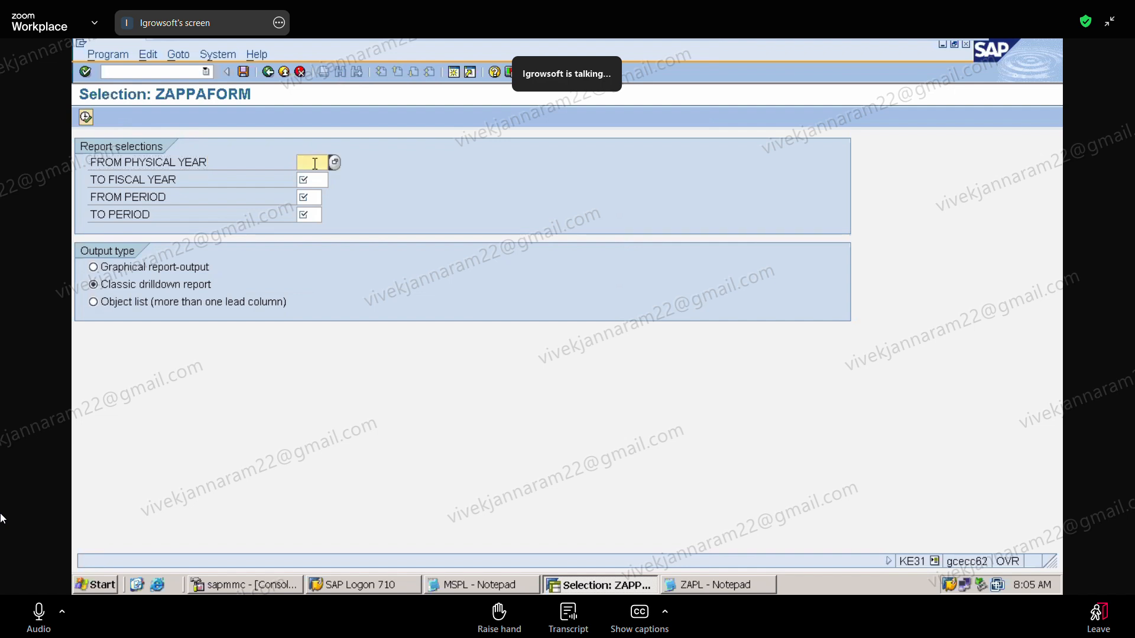
{"action": "type", "text": "2025"}
Return to transaction KE31, choose report ZAPPAFORM and open it for change
{"action": "left_click", "coordinate": [140, 67]}
{"action": "type", "text": "/NKE31"}
{"action": "key", "text": "Return"}
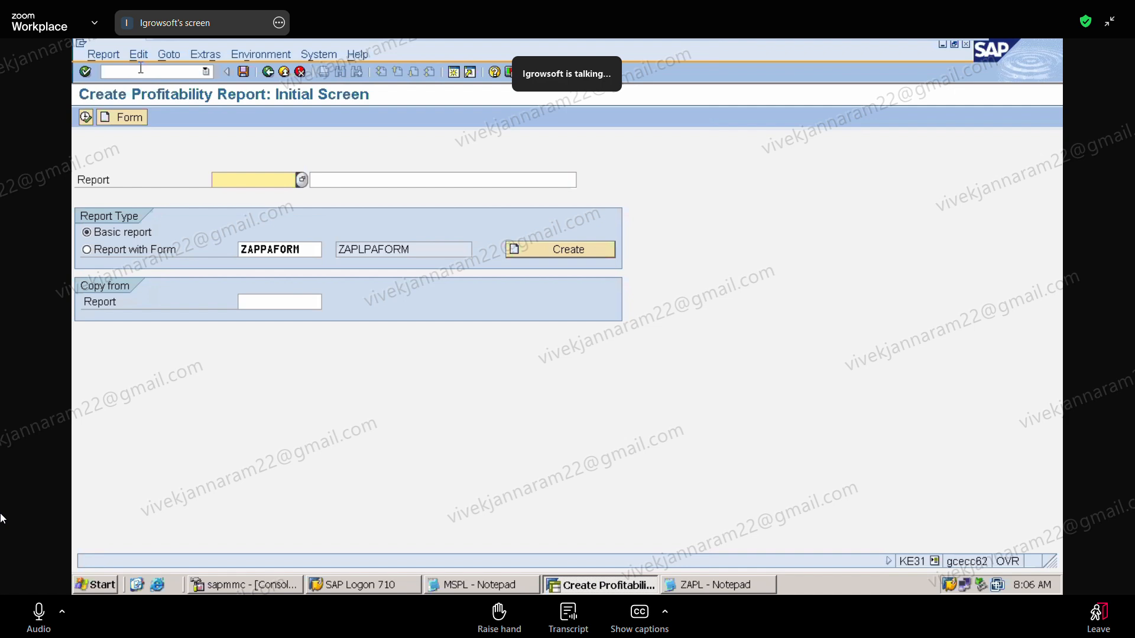
{"action": "left_click", "coordinate": [242, 185]}
{"action": "left_click", "coordinate": [247, 194]}
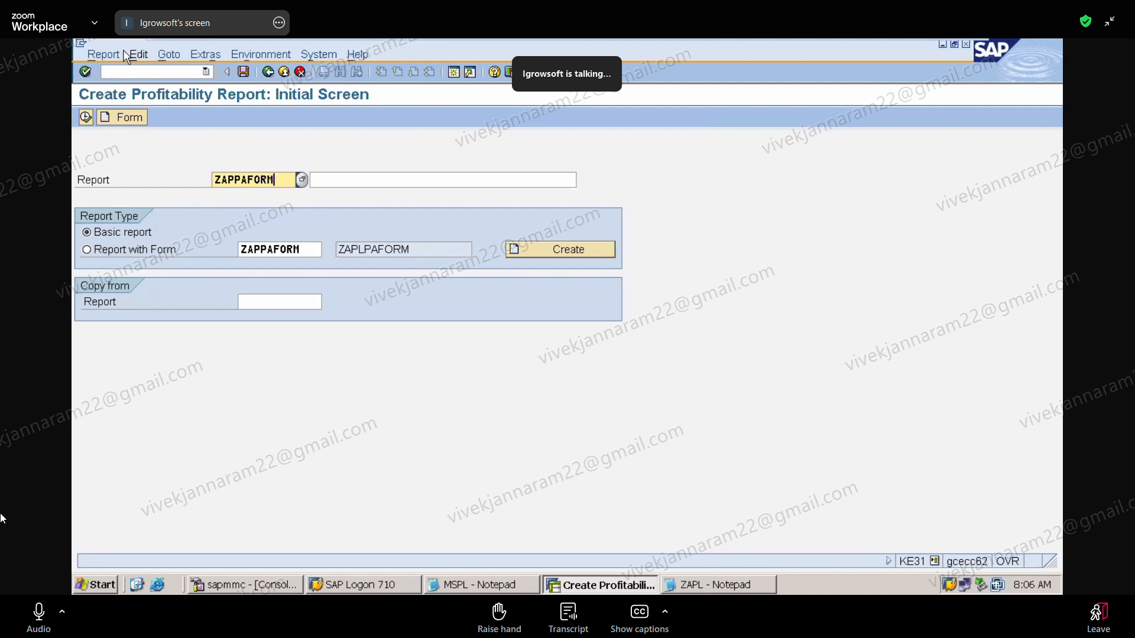
{"action": "left_click", "coordinate": [105, 56]}
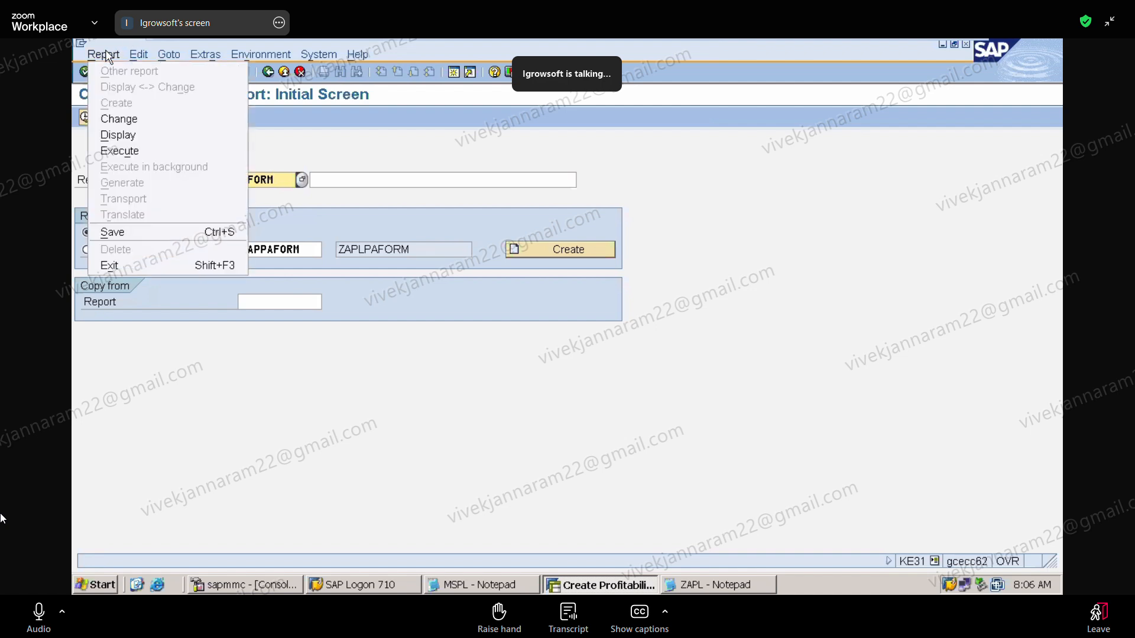
{"action": "left_click", "coordinate": [150, 124]}
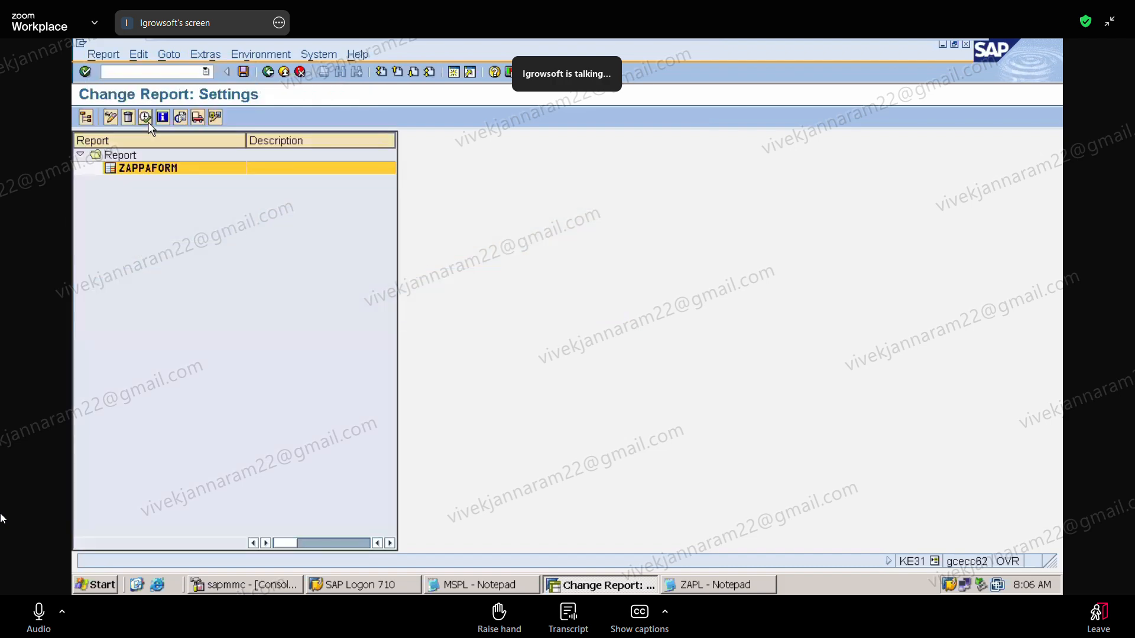
Review report ZAPPAFORM's variables, output type and characteristics, and switch it to display mode
{"action": "double_click", "coordinate": [151, 169]}
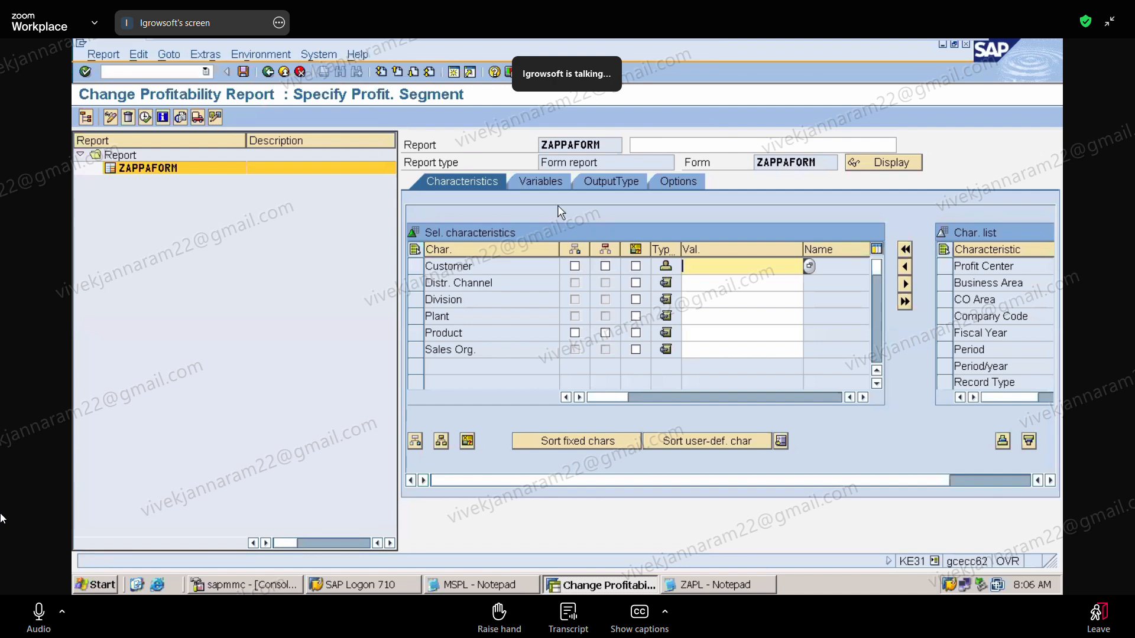
{"action": "left_click", "coordinate": [549, 180]}
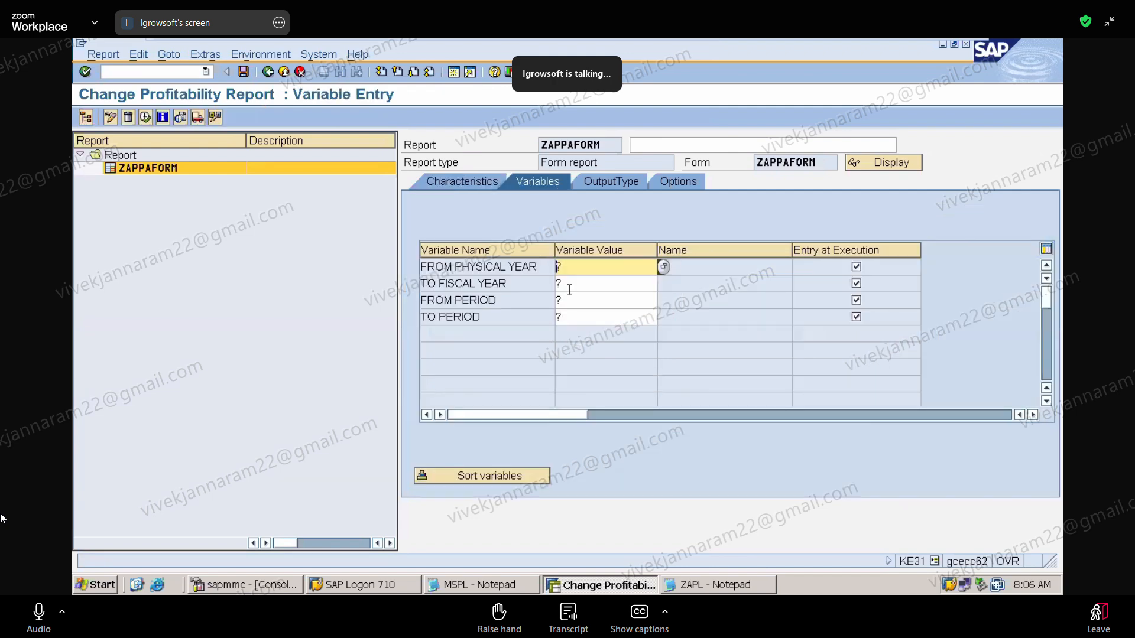
{"action": "left_click", "coordinate": [616, 187]}
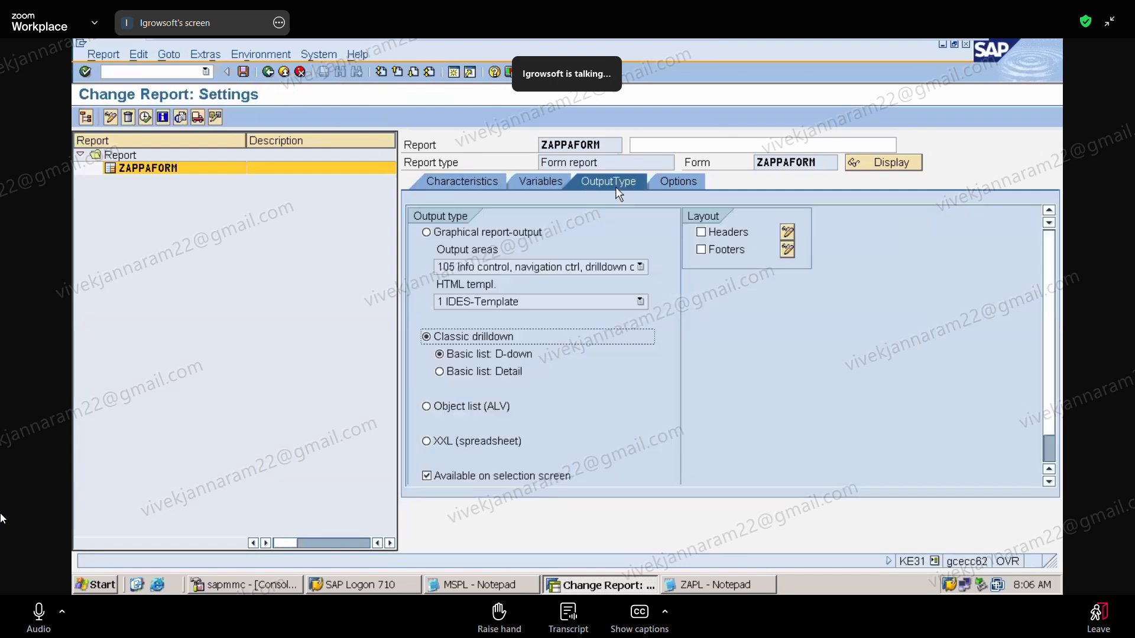
{"action": "left_click", "coordinate": [544, 176]}
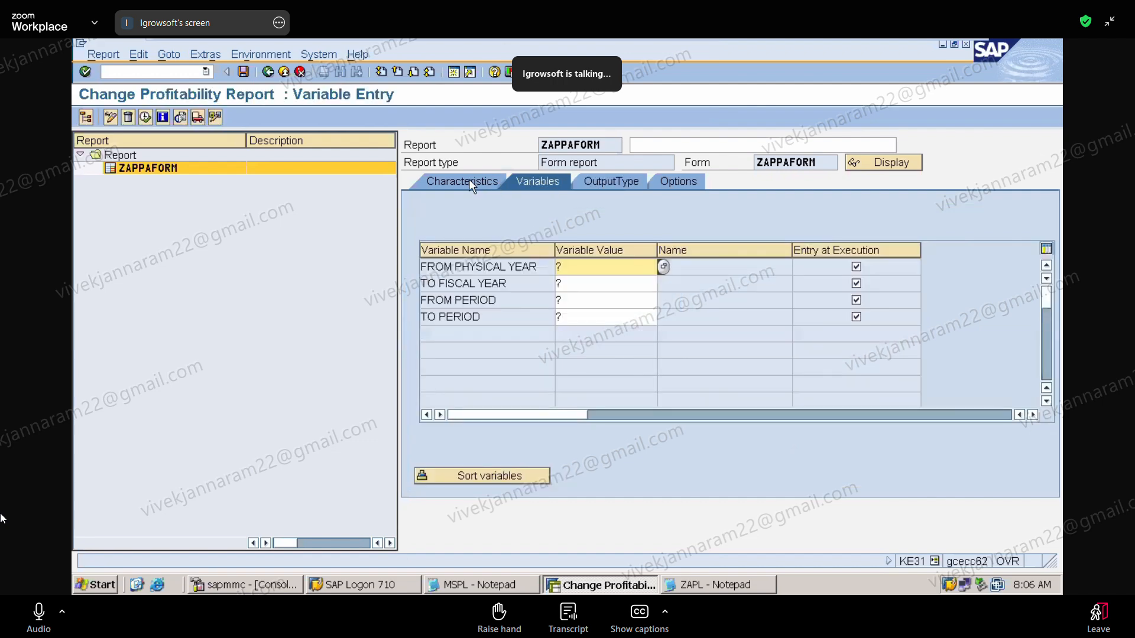
{"action": "left_click", "coordinate": [468, 180]}
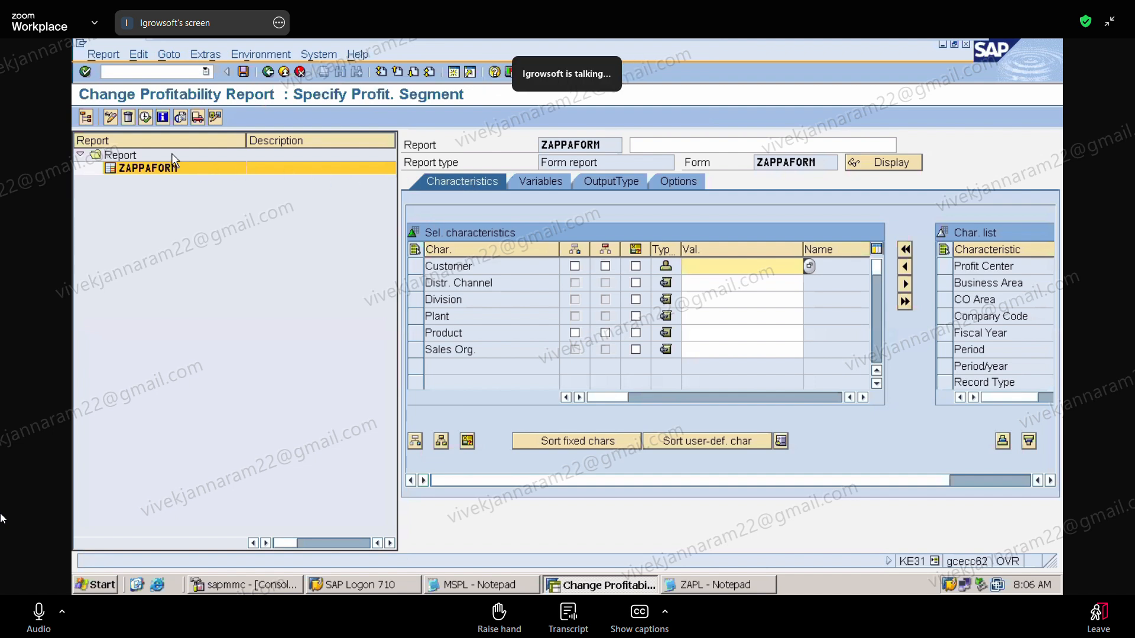
{"action": "left_click", "coordinate": [110, 117]}
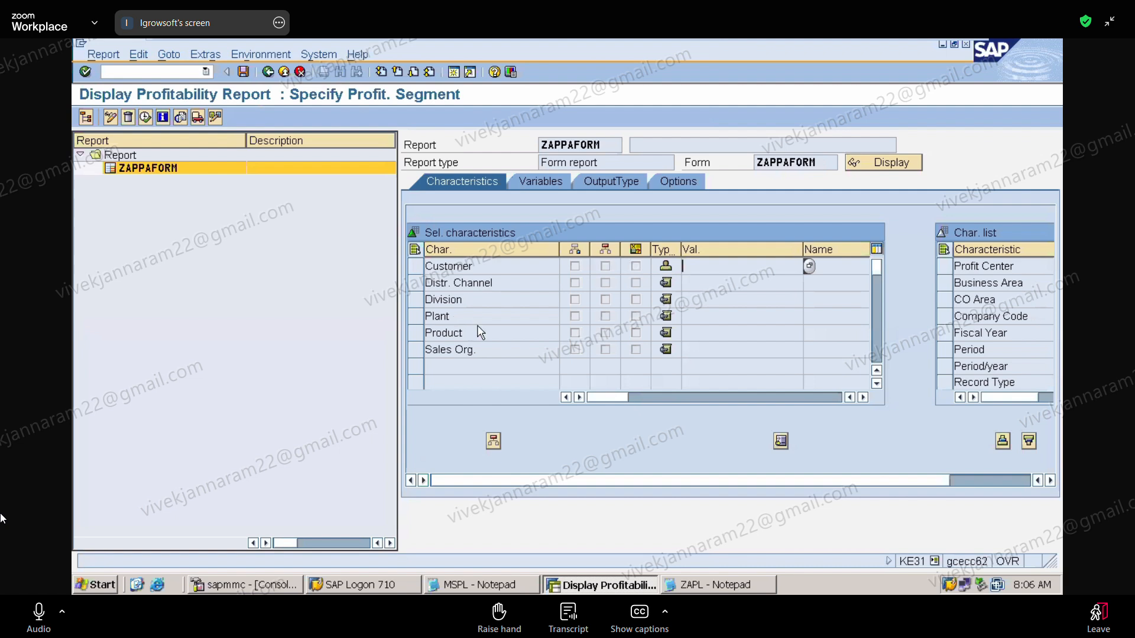
{"action": "left_click", "coordinate": [155, 72]}
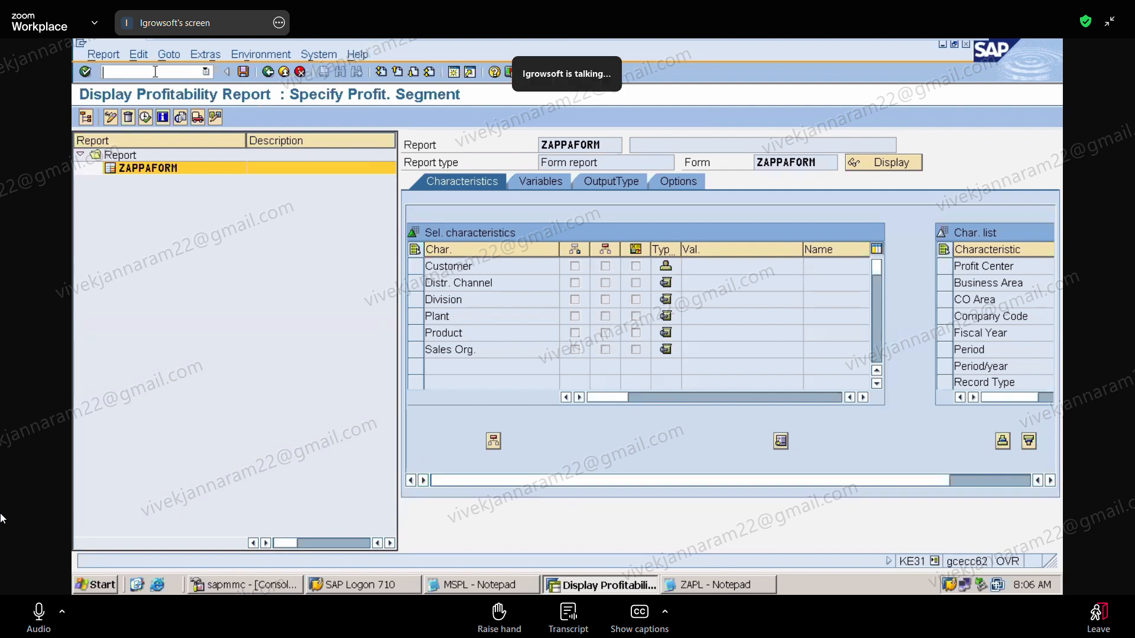
Go to transaction KE34 and open form ZAPPAFORM for change in the Report Painter
{"action": "type", "text": "/NKE31"}
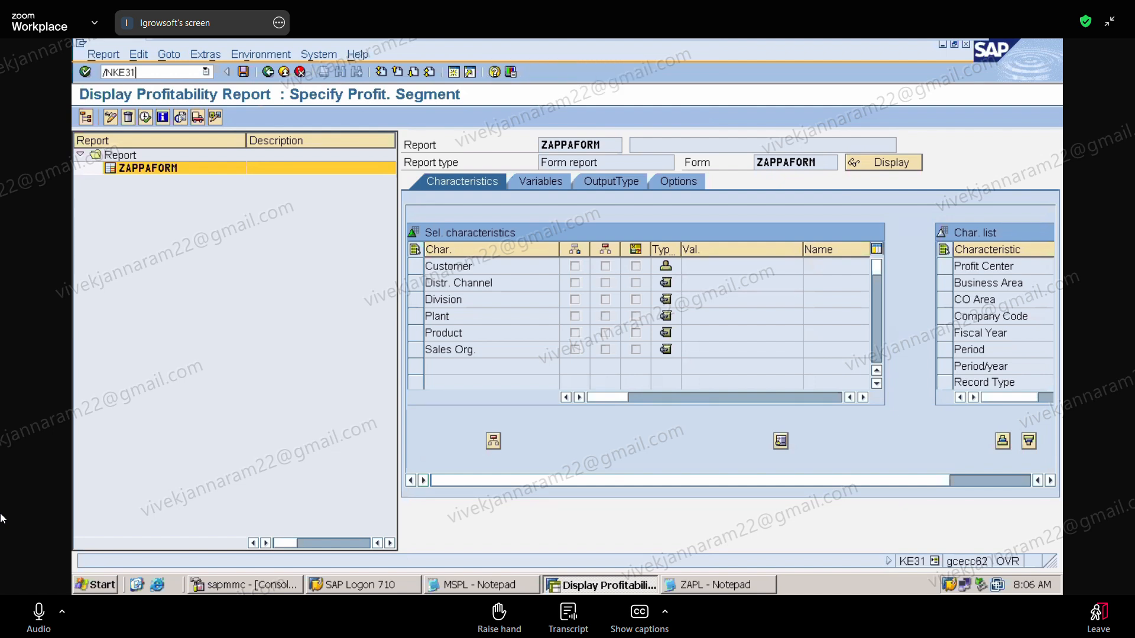
{"action": "key", "text": "Return"}
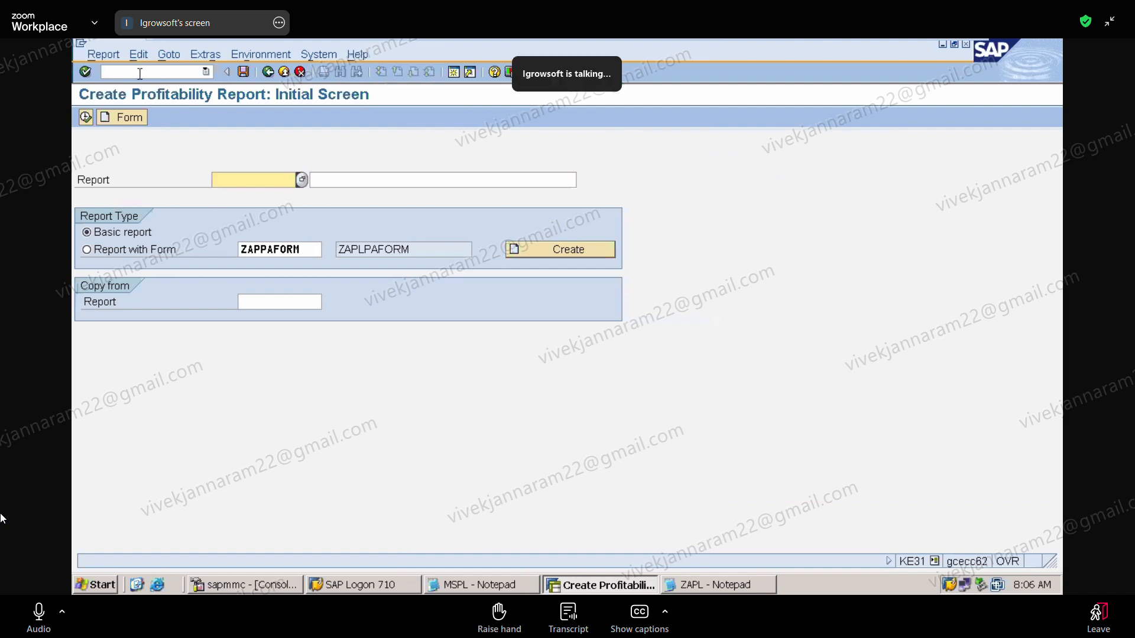
{"action": "left_click", "coordinate": [141, 72]}
{"action": "type", "text": "/NKE"}
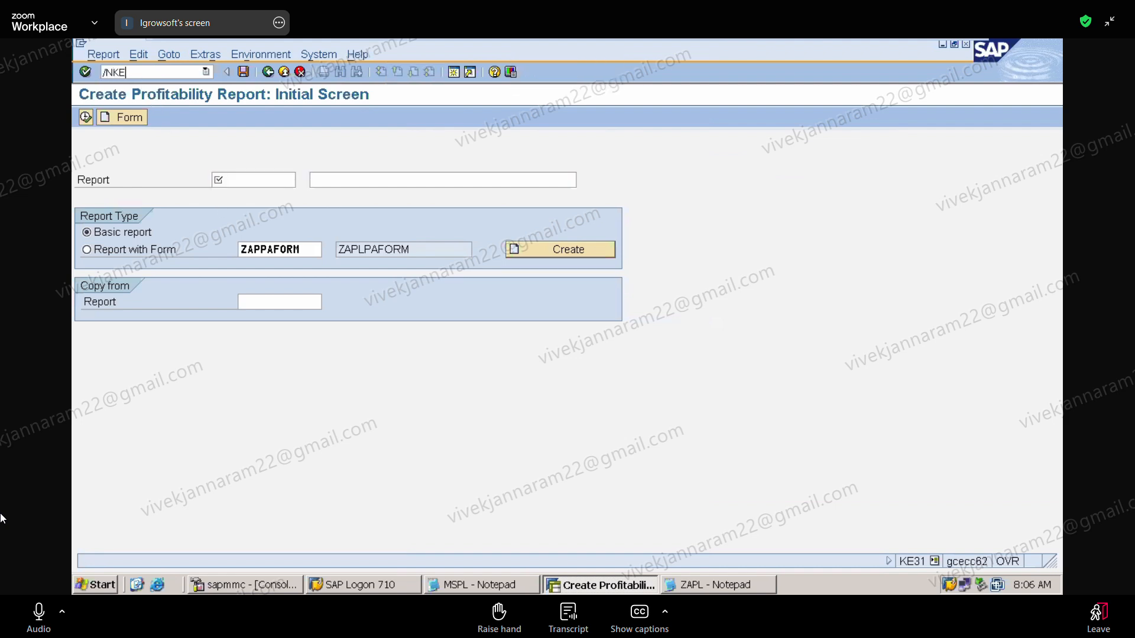
{"action": "type", "text": "34"}
{"action": "key", "text": "Return"}
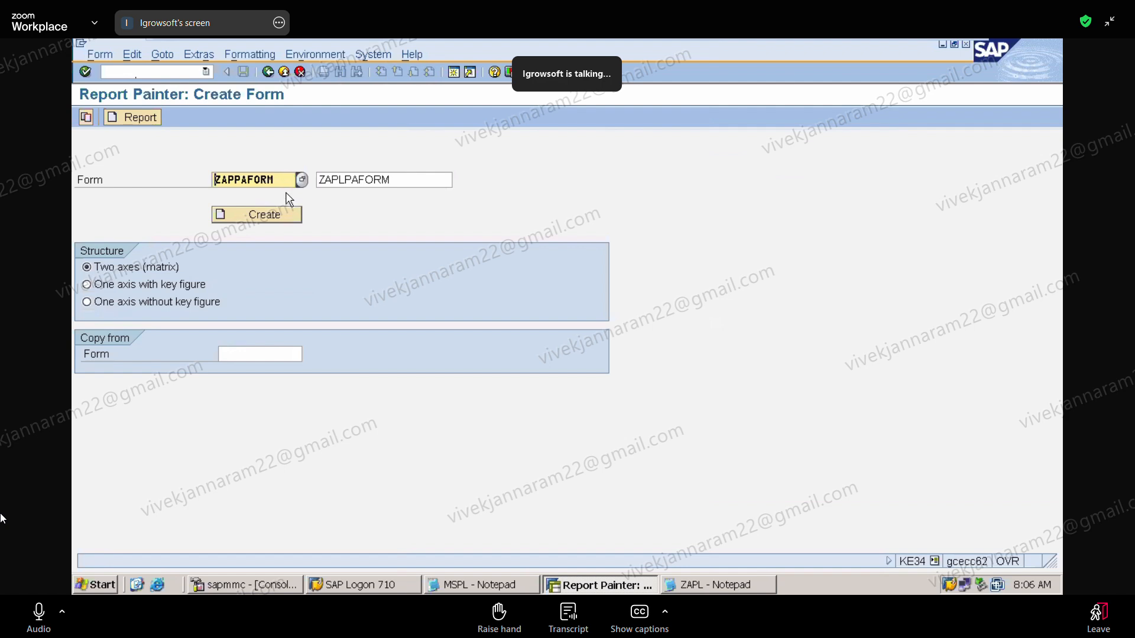
{"action": "left_click", "coordinate": [132, 55]}
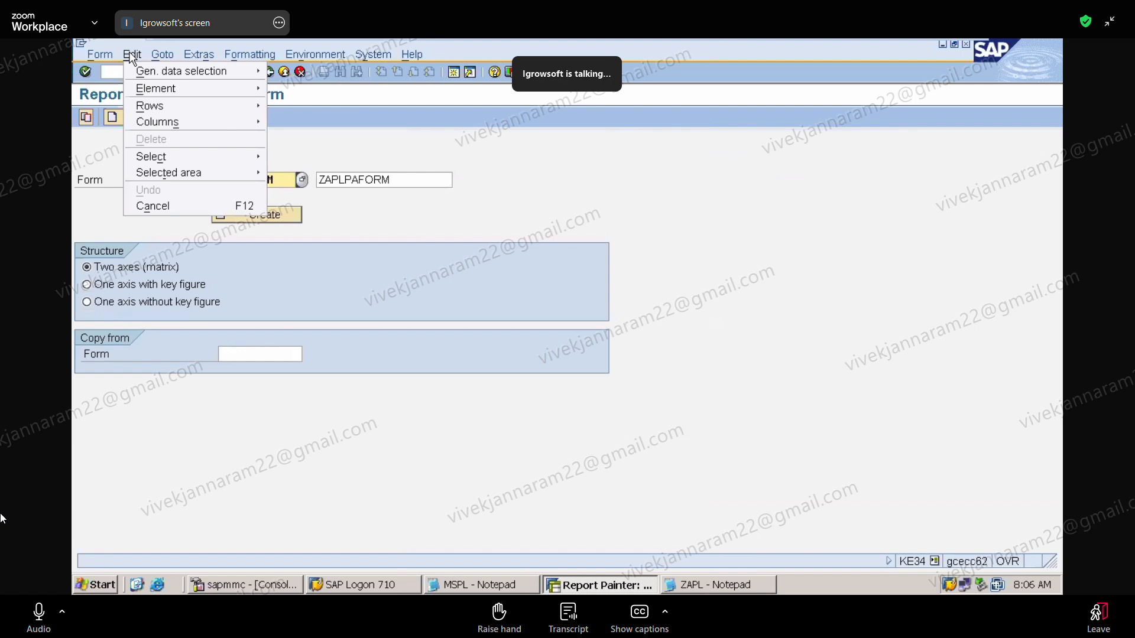
{"action": "mouse_move", "coordinate": [103, 55]}
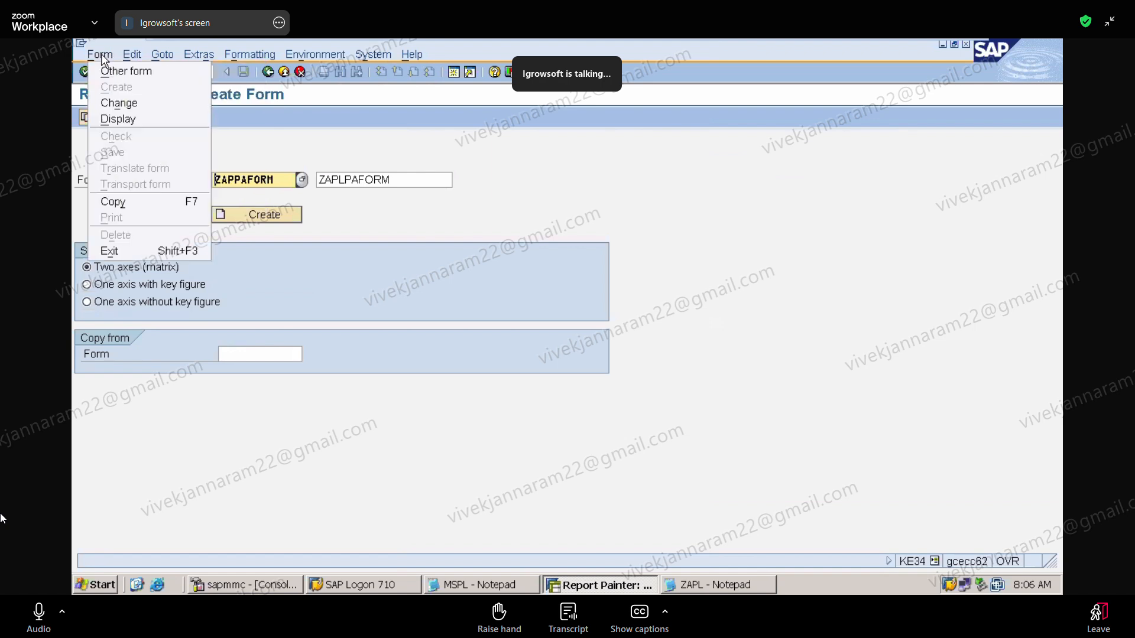
{"action": "left_click", "coordinate": [132, 105]}
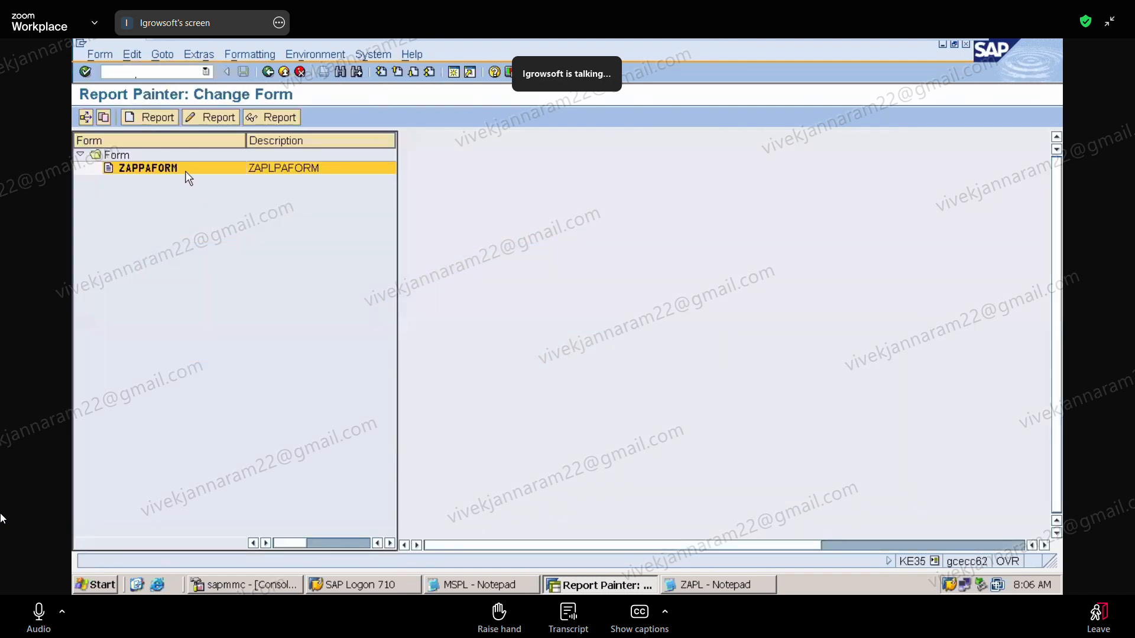
{"action": "double_click", "coordinate": [186, 170]}
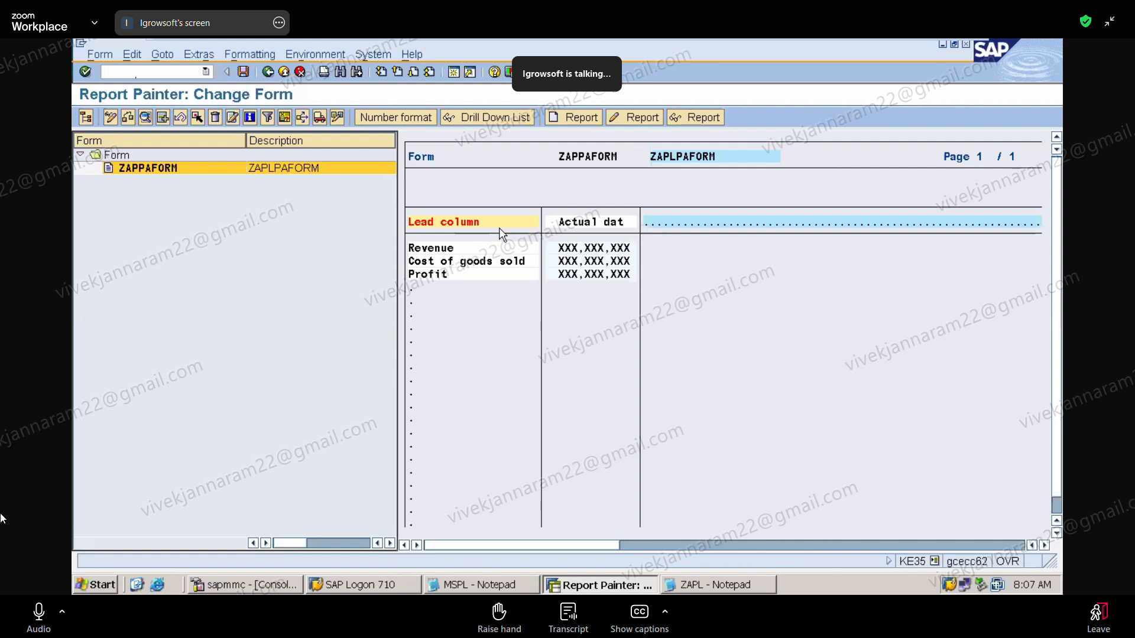
In the form's variables definition, set the first fiscal year variable's description to FROM FISCAL YEAR and save the form
{"action": "left_click", "coordinate": [199, 59]}
{"action": "mouse_move", "coordinate": [210, 69]}
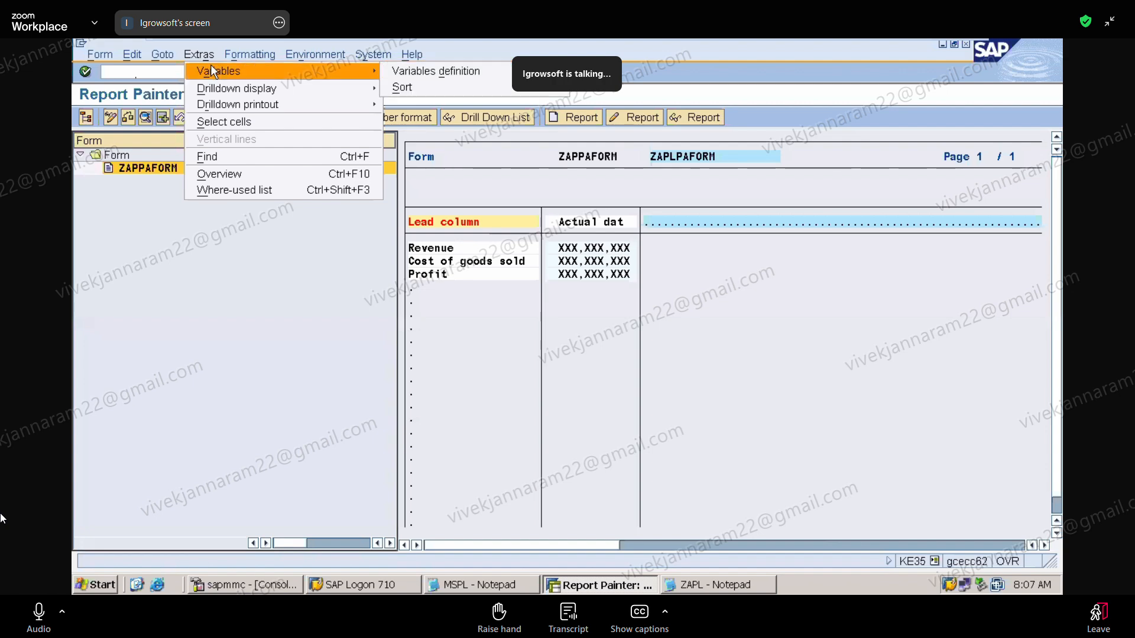
{"action": "left_click", "coordinate": [430, 72]}
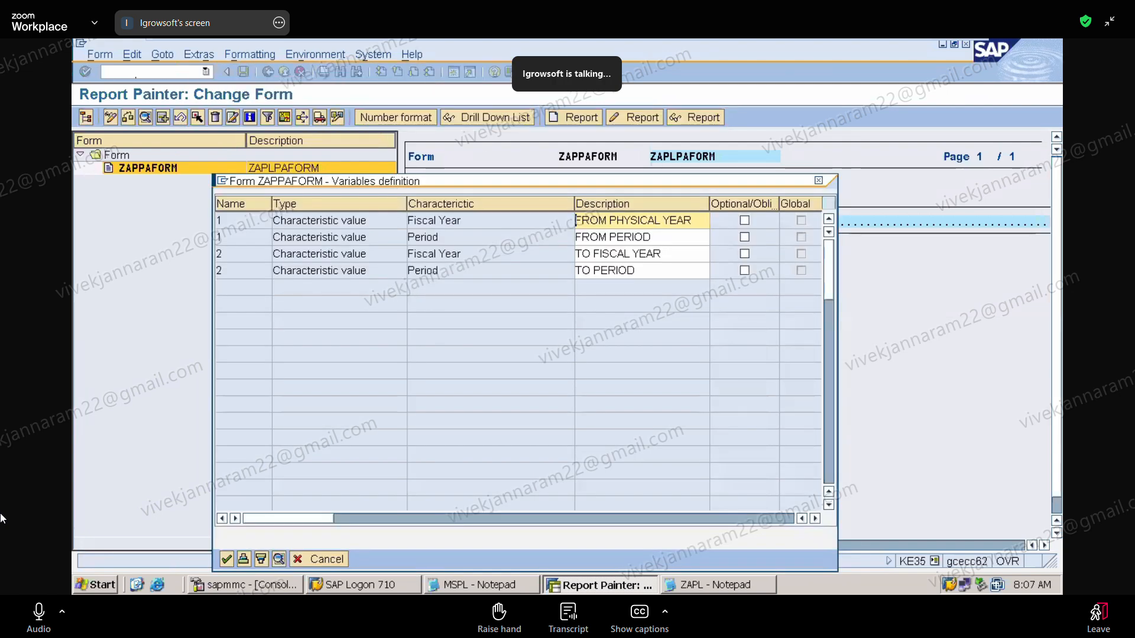
{"action": "left_click", "coordinate": [664, 223]}
{"action": "key", "text": "BackSpace"}
{"action": "key", "text": "BackSpace"}
{"action": "key", "text": "BackSpace"}
{"action": "key", "text": "BackSpace"}
{"action": "key", "text": "BackSpace"}
{"action": "key", "text": "BackSpace"}
{"action": "key", "text": "BackSpace"}
{"action": "key", "text": "BackSpace"}
{"action": "key", "text": "BackSpace"}
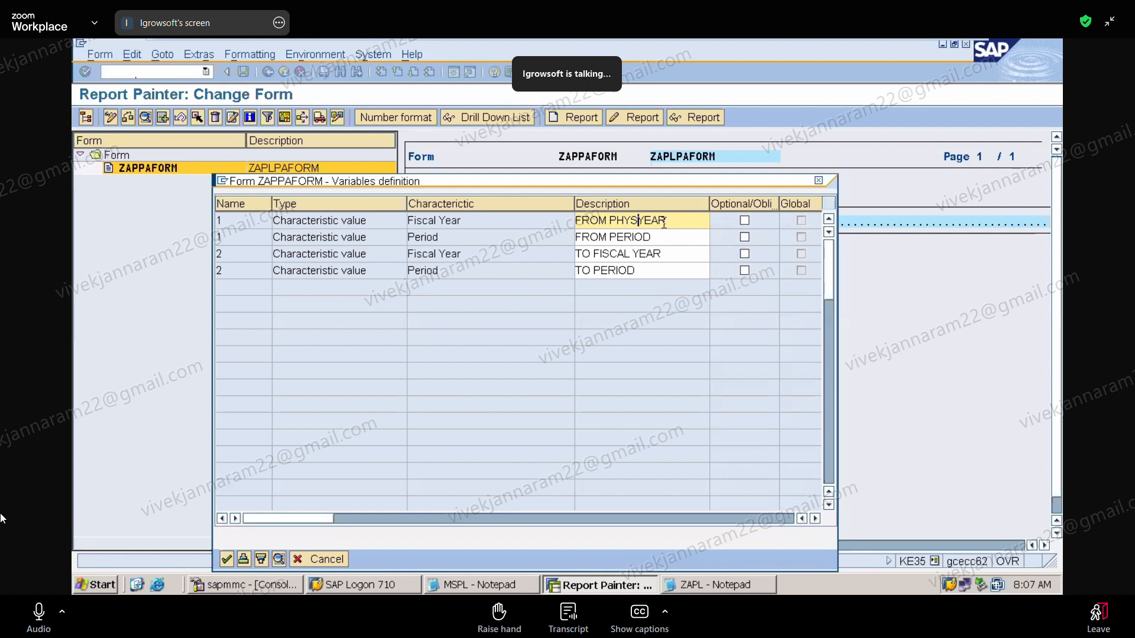
{"action": "type", "text": "FISCAL"}
{"action": "left_click", "coordinate": [677, 236]}
{"action": "left_click", "coordinate": [227, 559]}
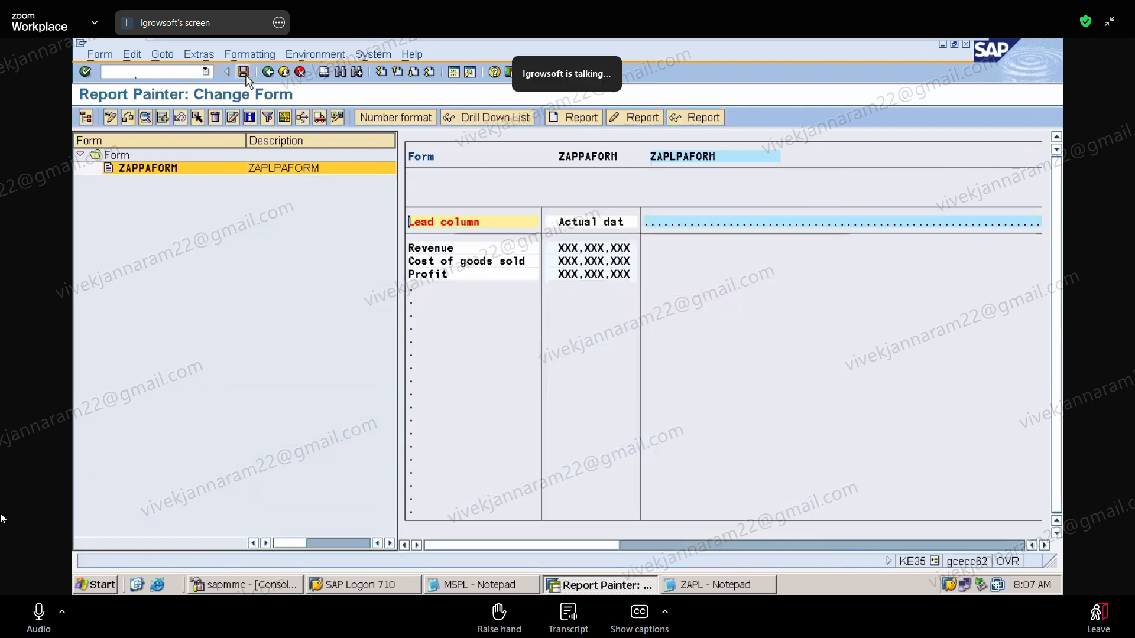
{"action": "left_click", "coordinate": [243, 71]}
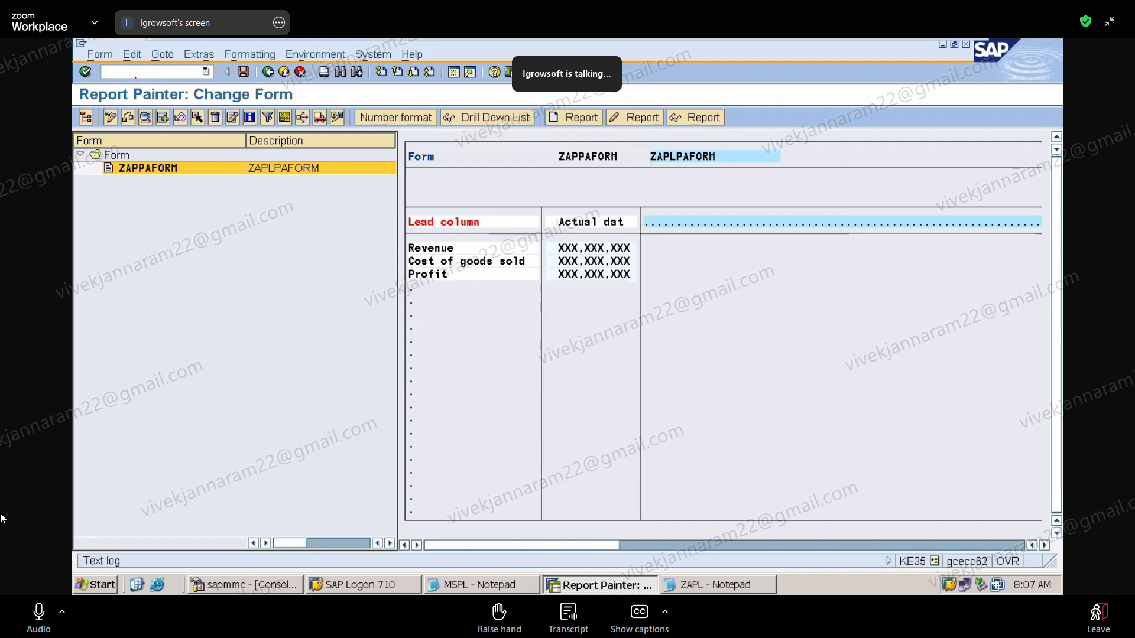
Return to transaction KE31, pick report ZAPPAFORM as a Report with Form and execute it up to its selection screen
{"action": "left_click", "coordinate": [206, 71]}
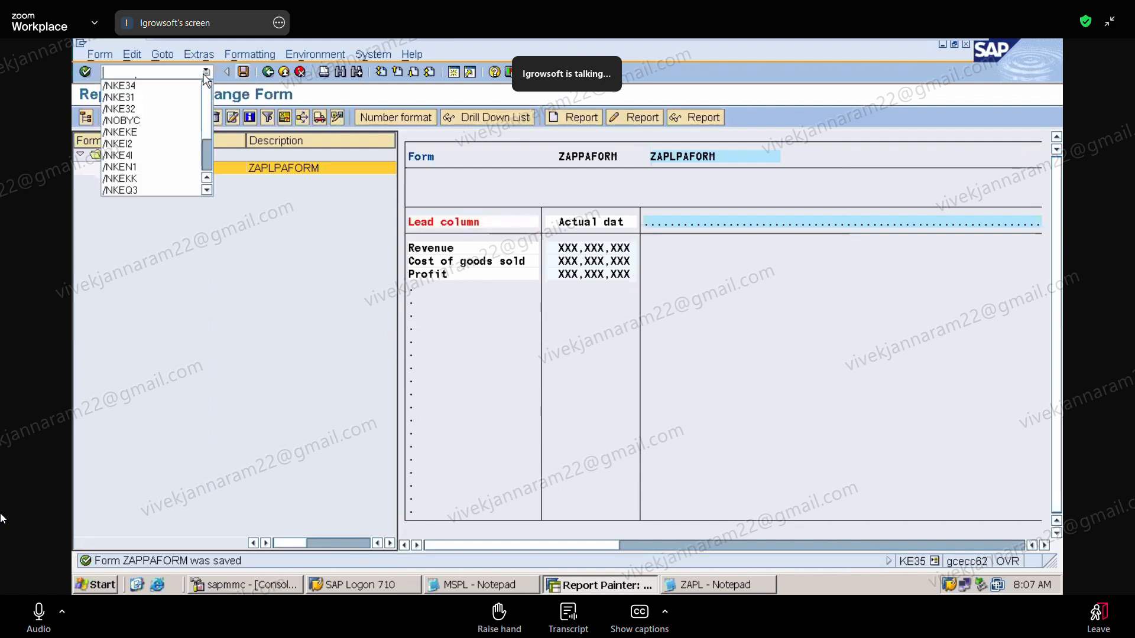
{"action": "left_click", "coordinate": [174, 97]}
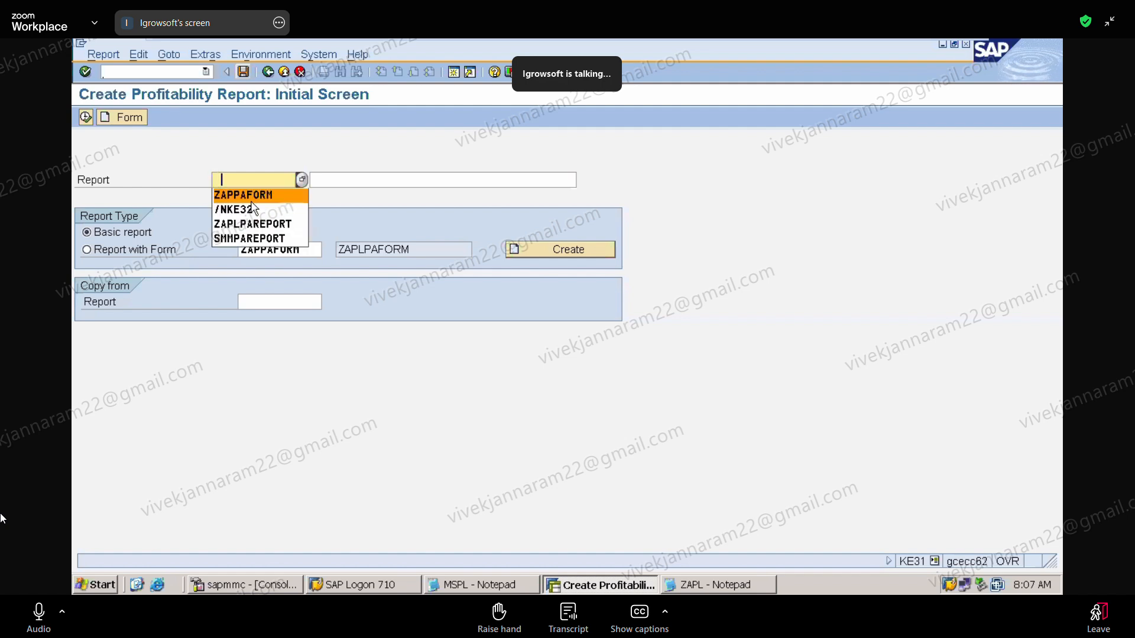
{"action": "left_click", "coordinate": [259, 197]}
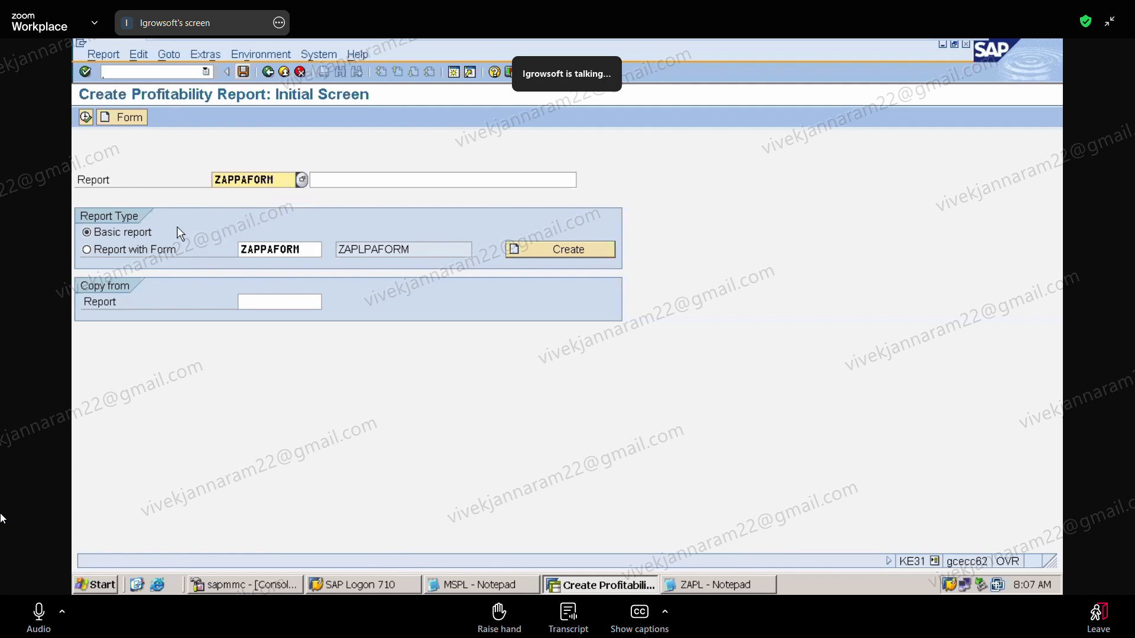
{"action": "left_click", "coordinate": [115, 250]}
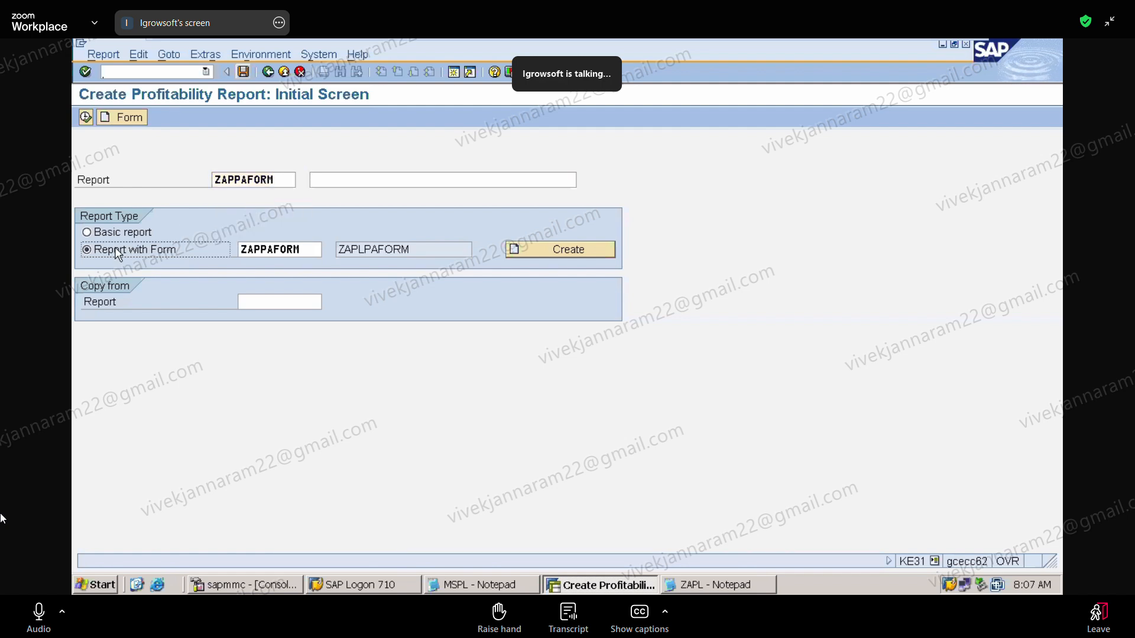
{"action": "left_click", "coordinate": [86, 117]}
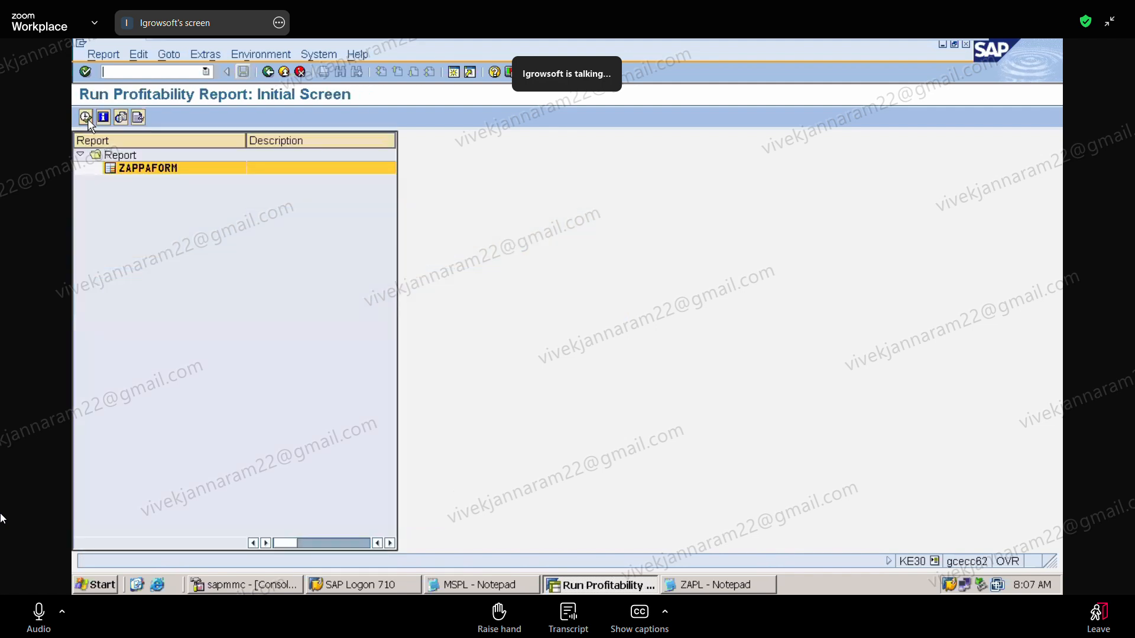
{"action": "double_click", "coordinate": [161, 171]}
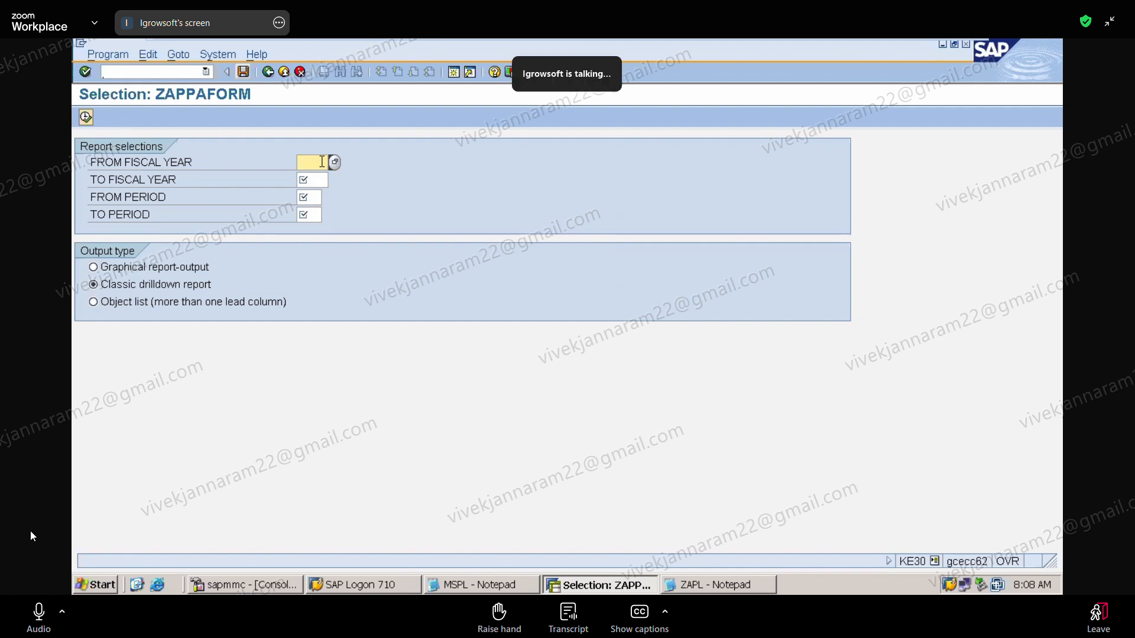
{"action": "left_click", "coordinate": [38, 615]}
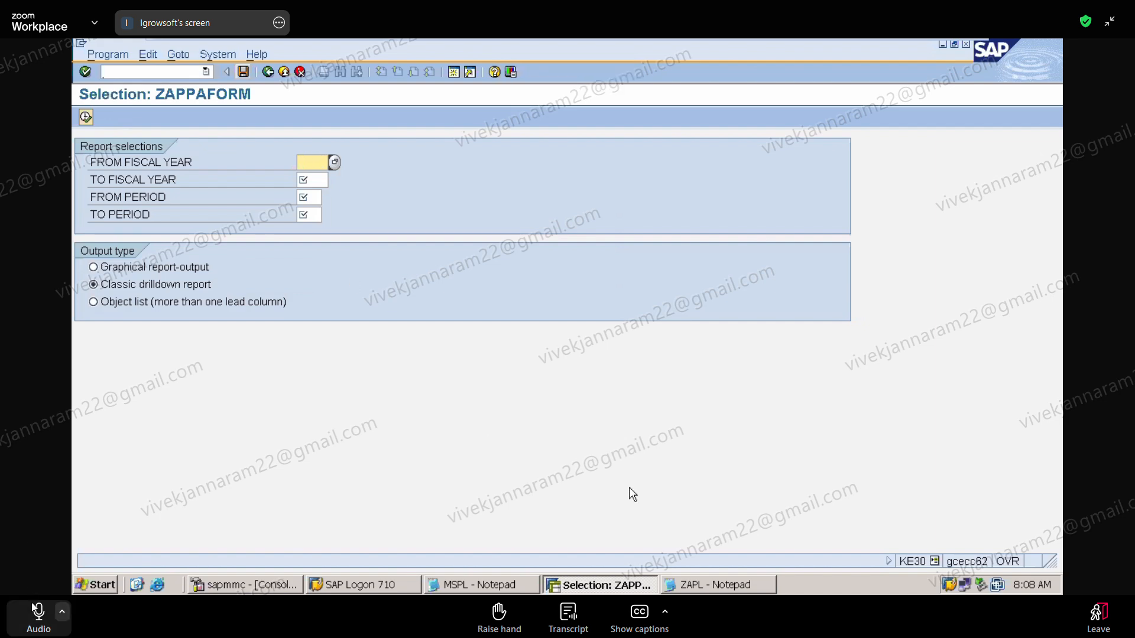
Switch to the ZAPL notes in Notepad and remove surplus blank lines before step 6 and around the two OBYC - GBB lines
{"action": "left_click", "coordinate": [750, 585]}
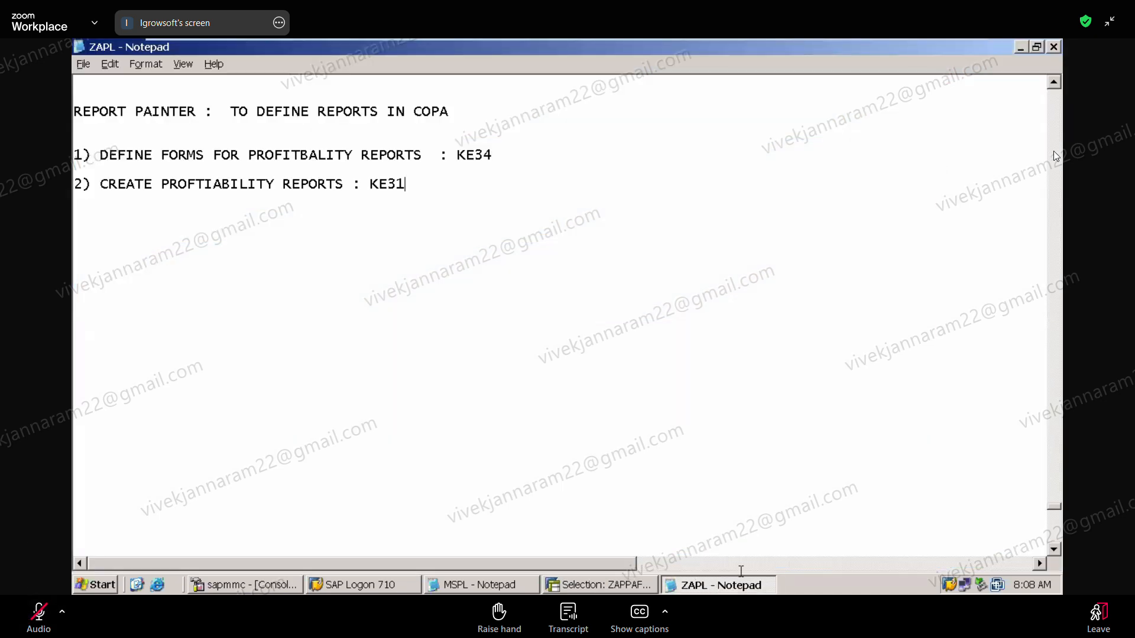
{"action": "left_click", "coordinate": [1054, 83]}
{"action": "left_click_drag", "start_coordinate": [1055, 87], "coordinate": [1056, 87]}
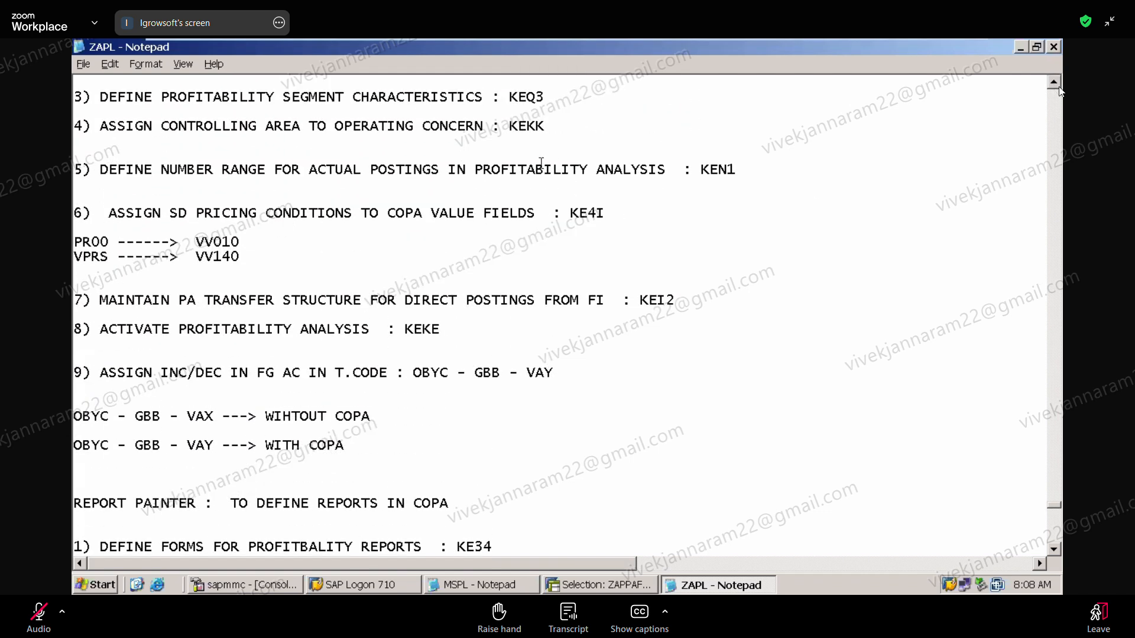
{"action": "key", "text": "BackSpace"}
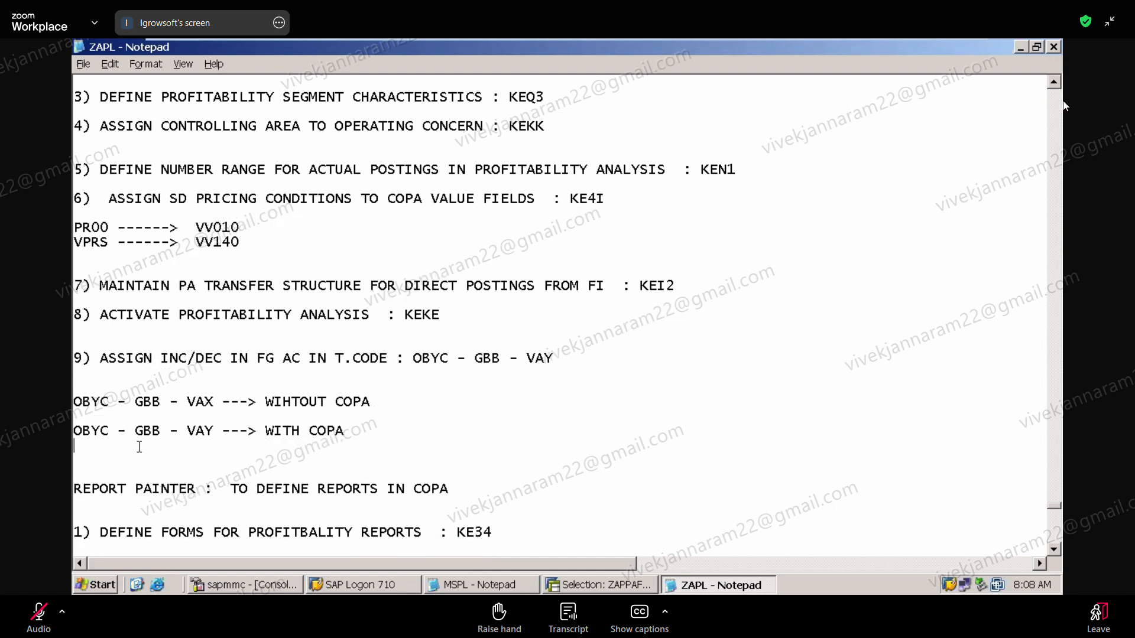
{"action": "key", "text": "Delete"}
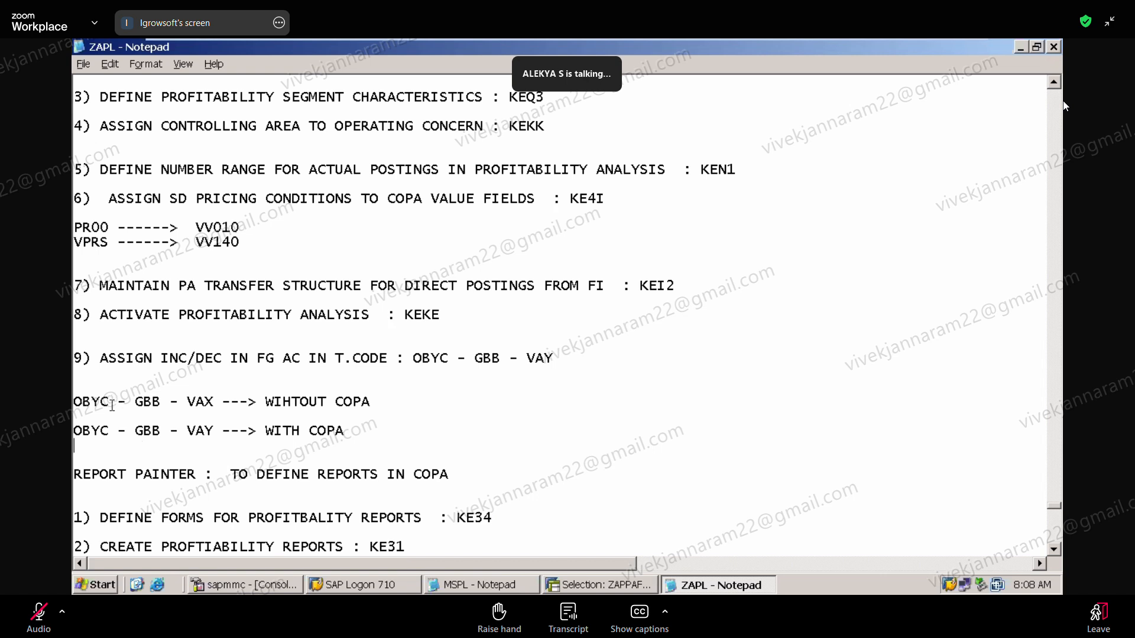
{"action": "left_click", "coordinate": [99, 388]}
{"action": "key", "text": "Delete"}
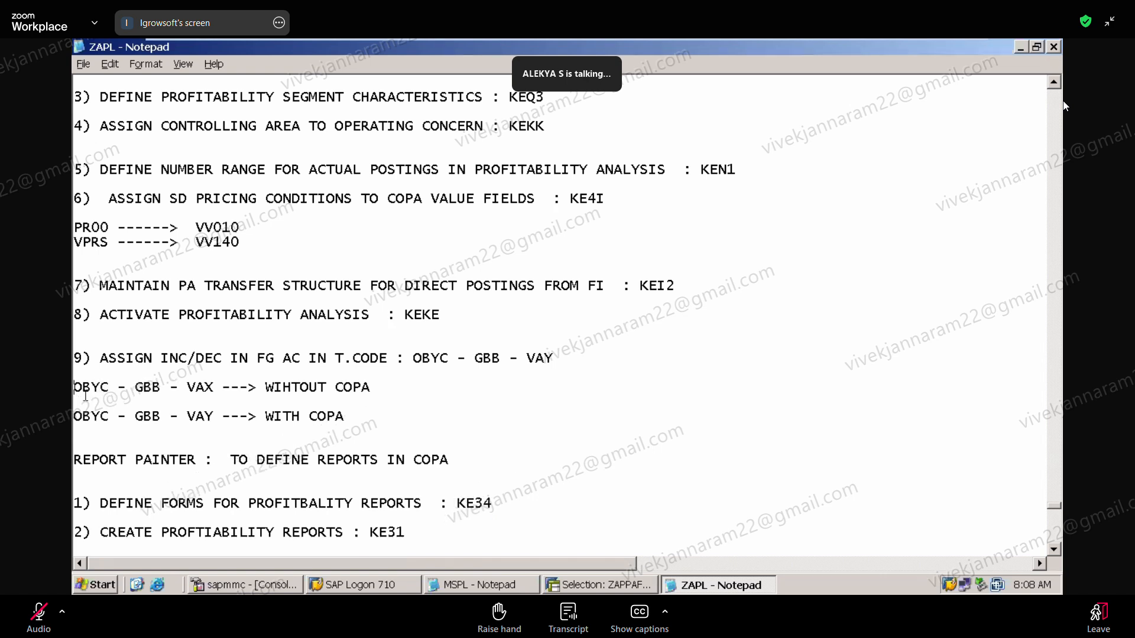
{"action": "key", "text": "Delete"}
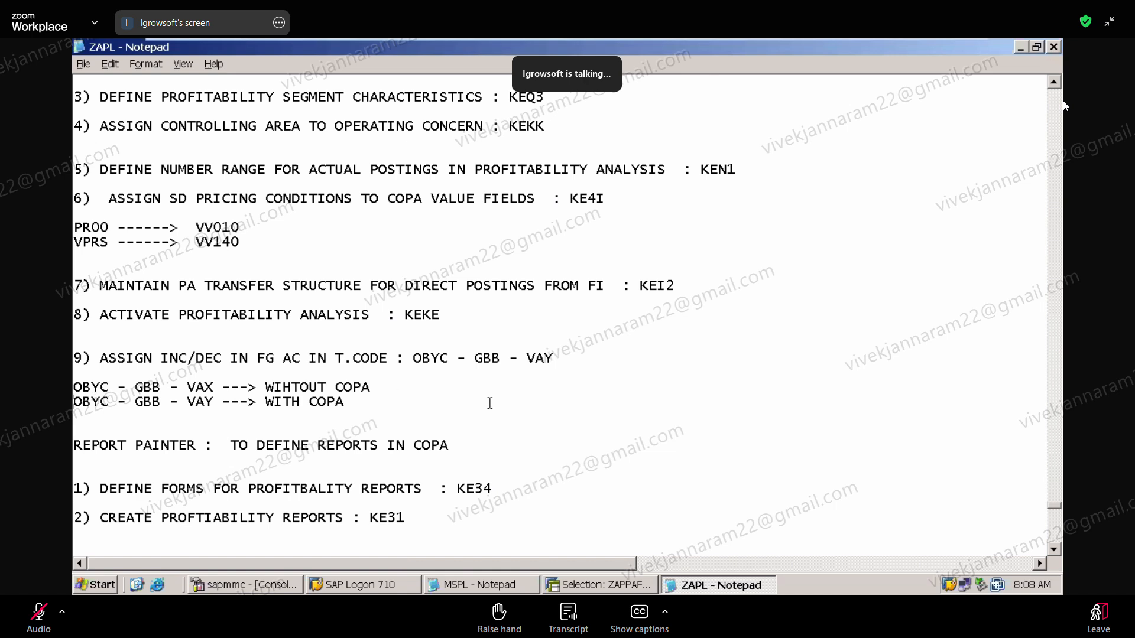
Switch back to the SAP report selection screen and start entering a transaction code beginning with /N
{"action": "left_click", "coordinate": [638, 585]}
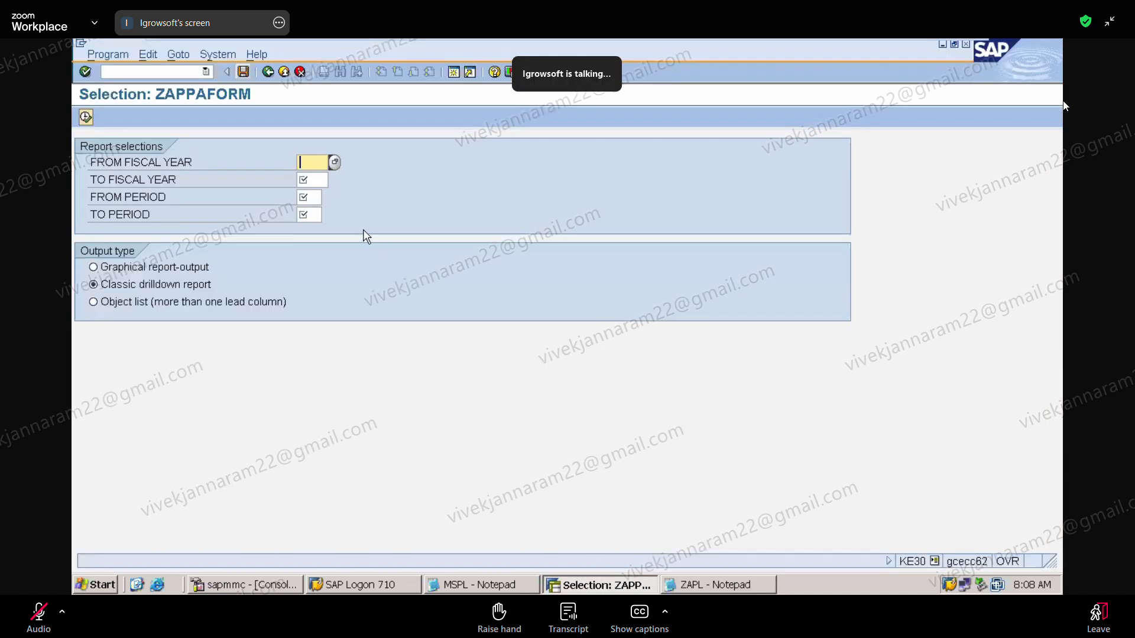
{"action": "left_click", "coordinate": [160, 69]}
{"action": "type", "text": "/N"}
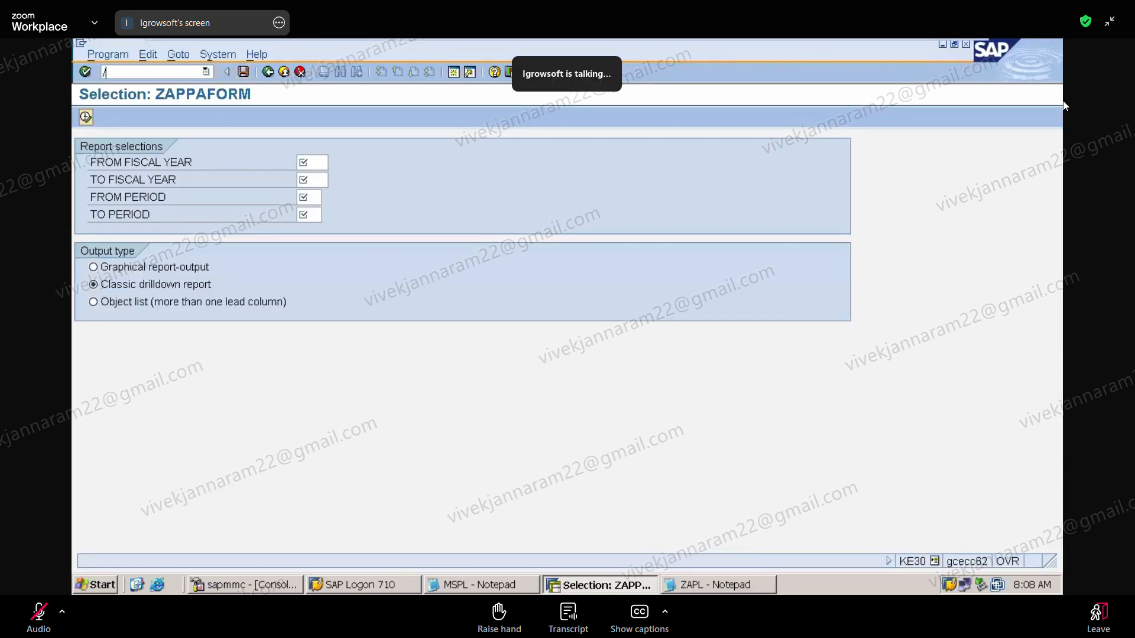